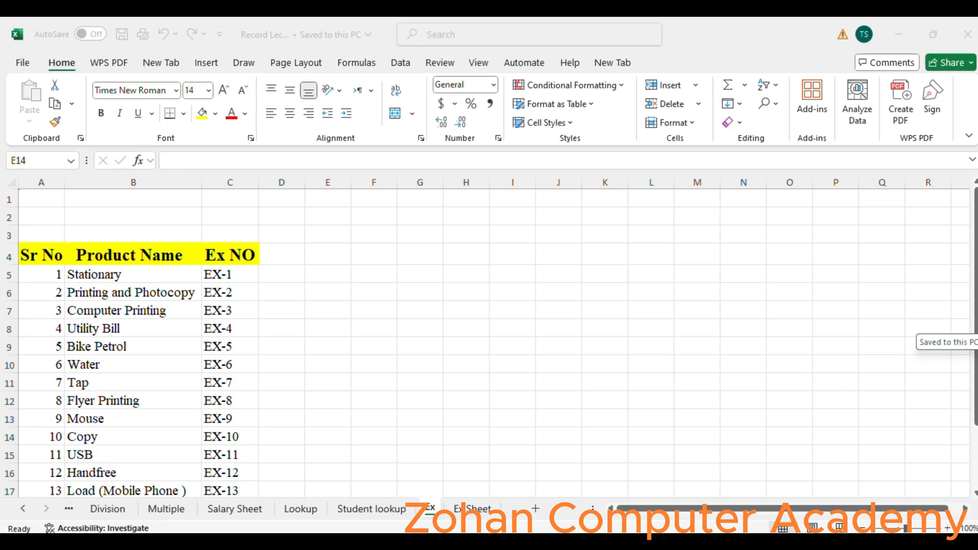
- Switch to the Ex Sheet and change the expense sheet number in H7 to 2025-8
{"action": "scroll", "coordinate": [75, 437], "scroll_direction": "down", "scroll_amount": 1}
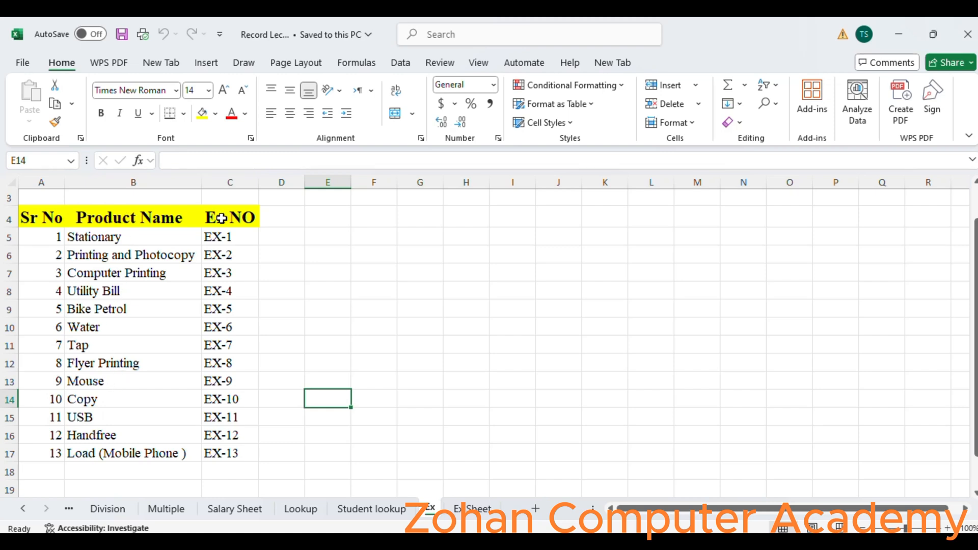
{"action": "left_click", "coordinate": [474, 514]}
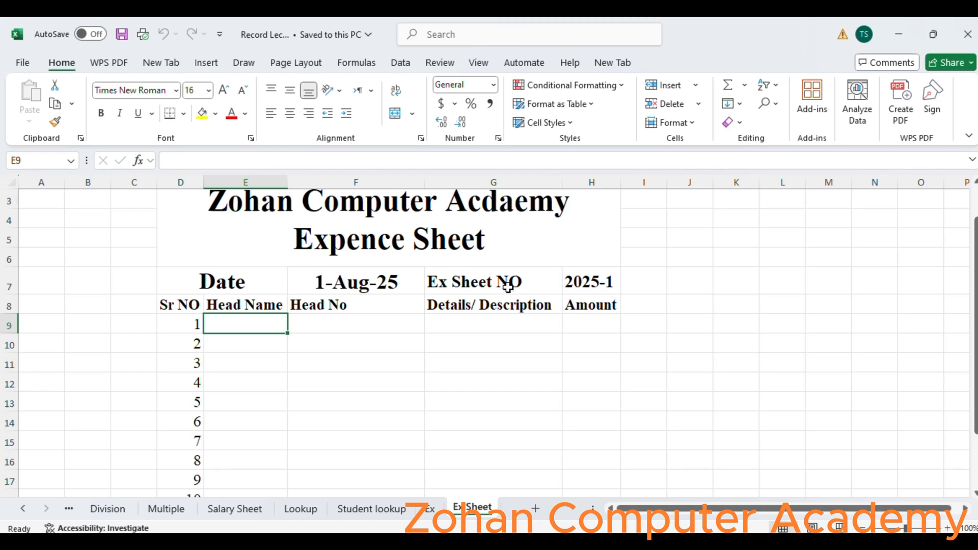
{"action": "left_click", "coordinate": [604, 278]}
{"action": "double_click", "coordinate": [617, 286]}
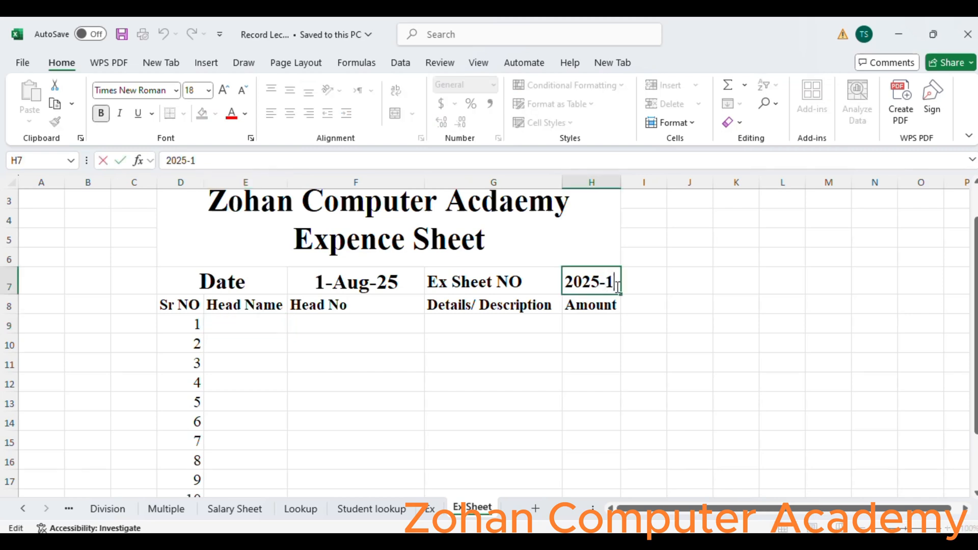
{"action": "key", "text": "BackSpace"}
{"action": "type", "text": "8"}
{"action": "left_click", "coordinate": [521, 336]}
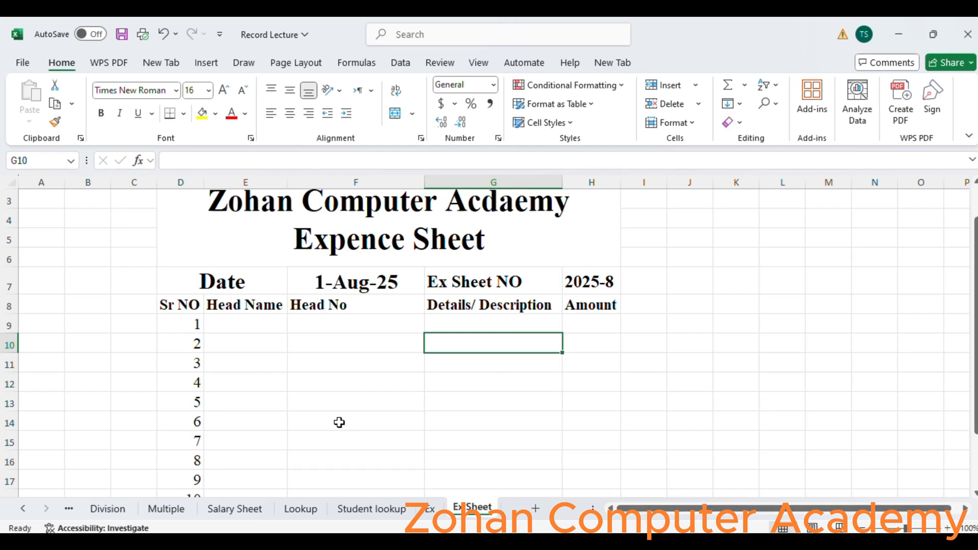
- Apply List data validation to Head Name cells E9:E19, using column B of the Ex sheet as the source
{"action": "left_click", "coordinate": [235, 324]}
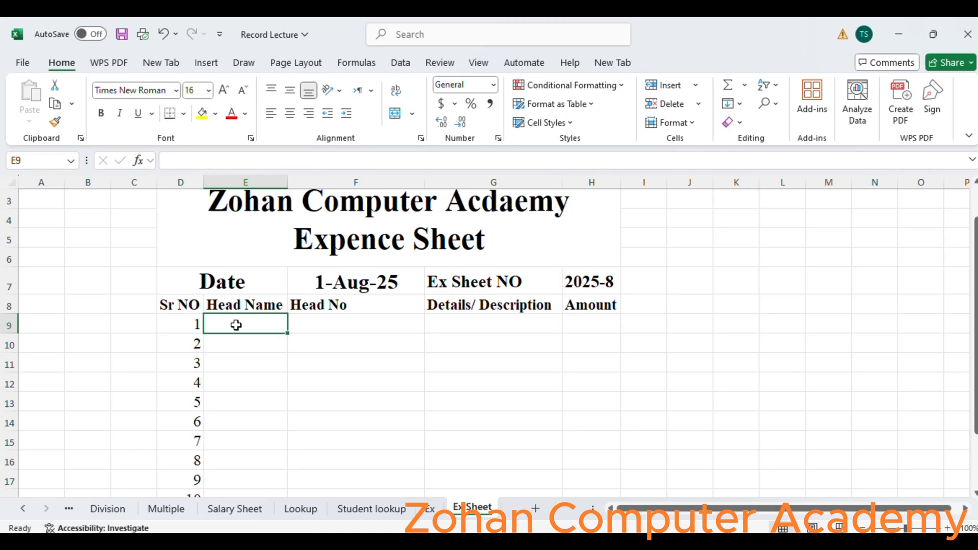
{"action": "left_click", "coordinate": [418, 506]}
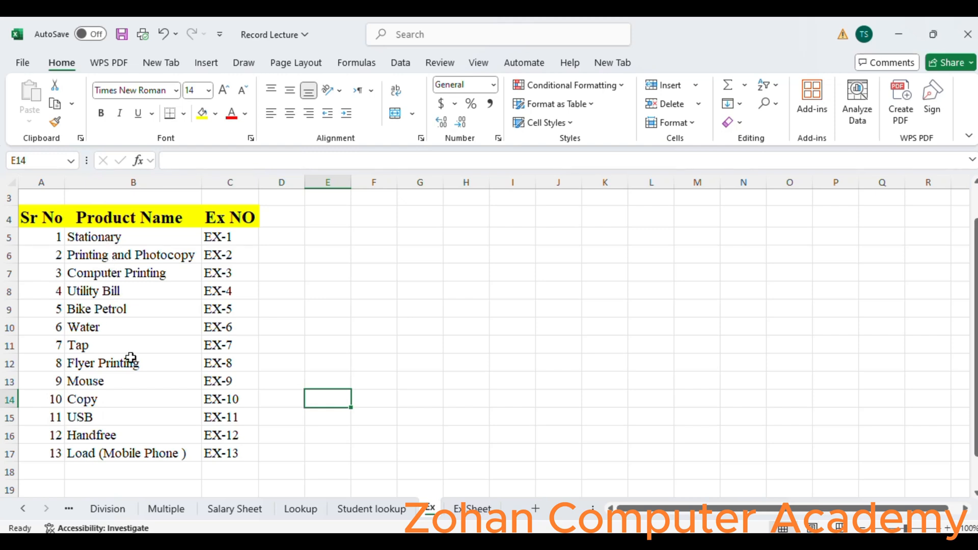
{"action": "left_click", "coordinate": [475, 513]}
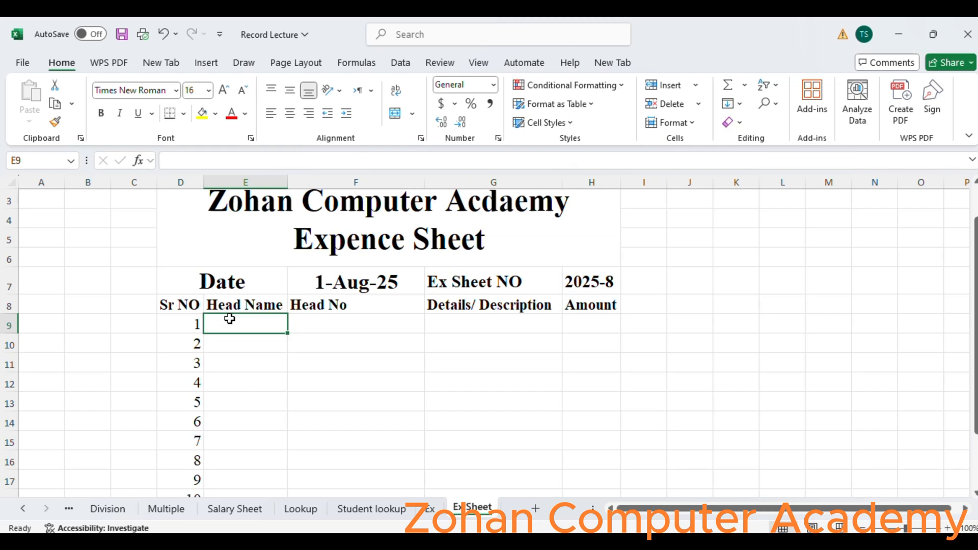
{"action": "left_click_drag", "start_coordinate": [230, 319], "coordinate": [257, 459]}
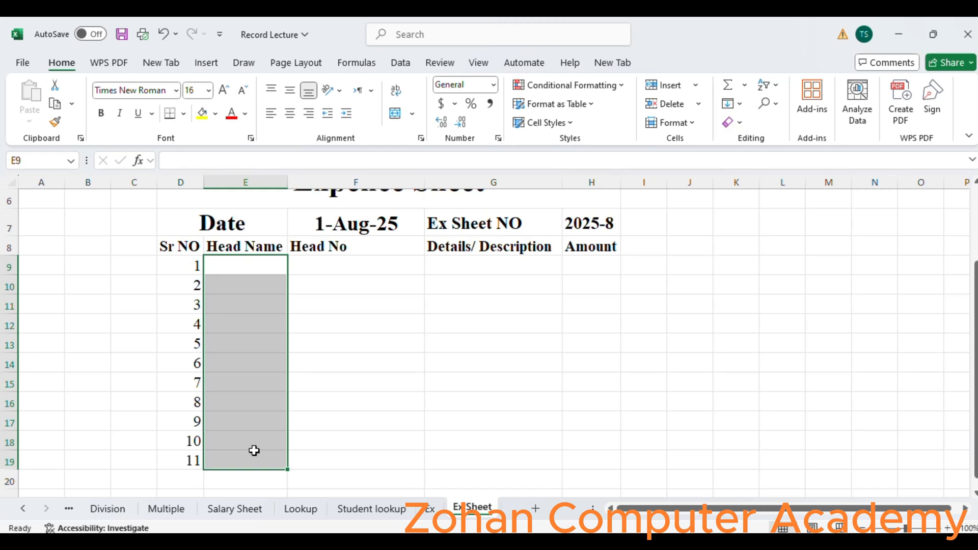
{"action": "left_click", "coordinate": [400, 63]}
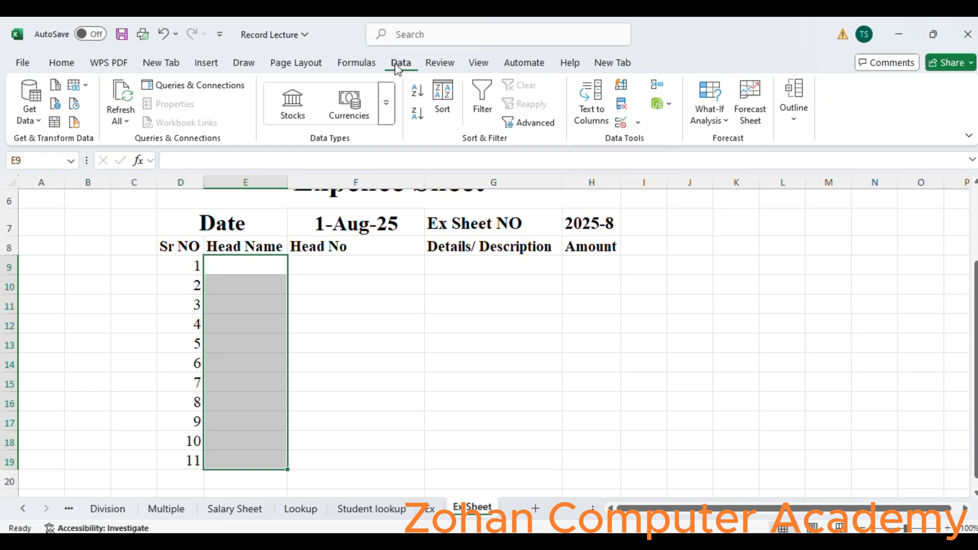
{"action": "left_click", "coordinate": [621, 125]}
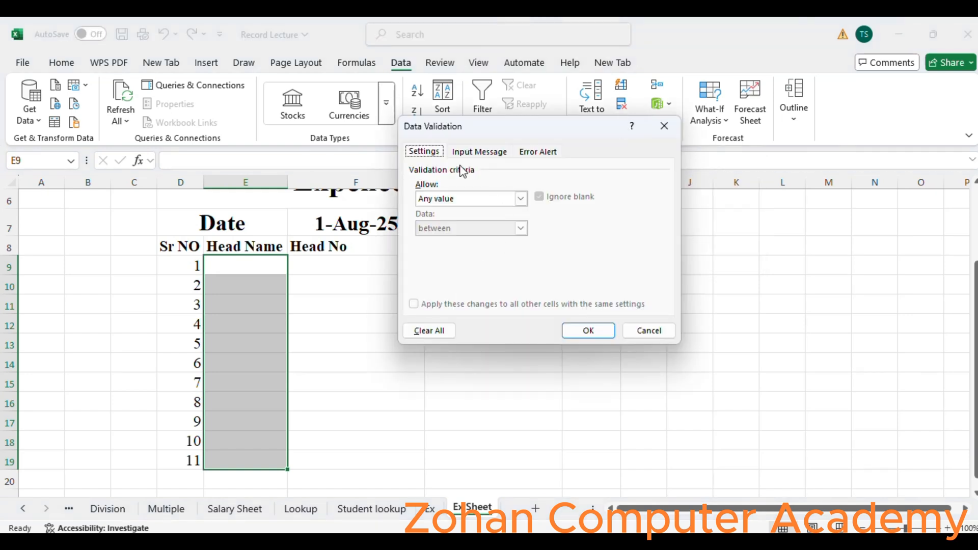
{"action": "left_click", "coordinate": [506, 205]}
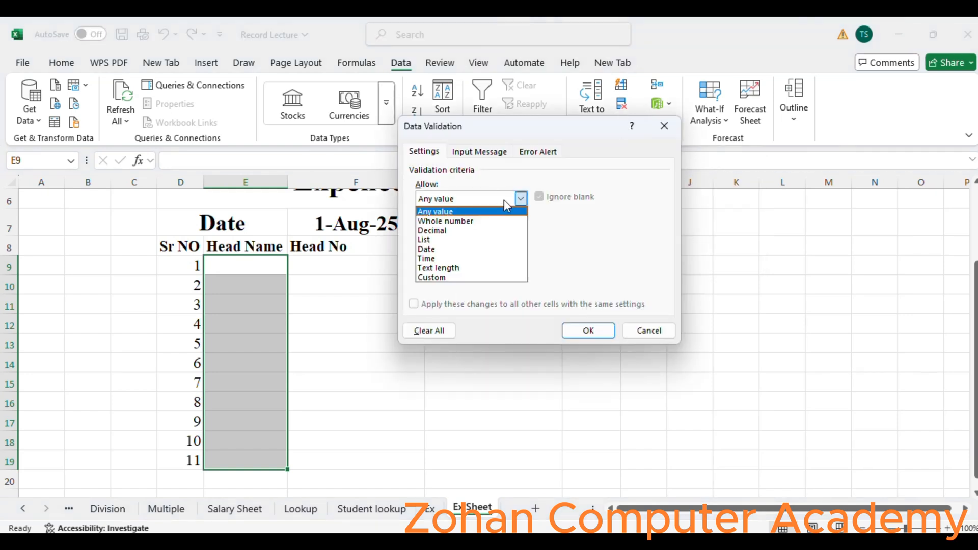
{"action": "left_click", "coordinate": [463, 241]}
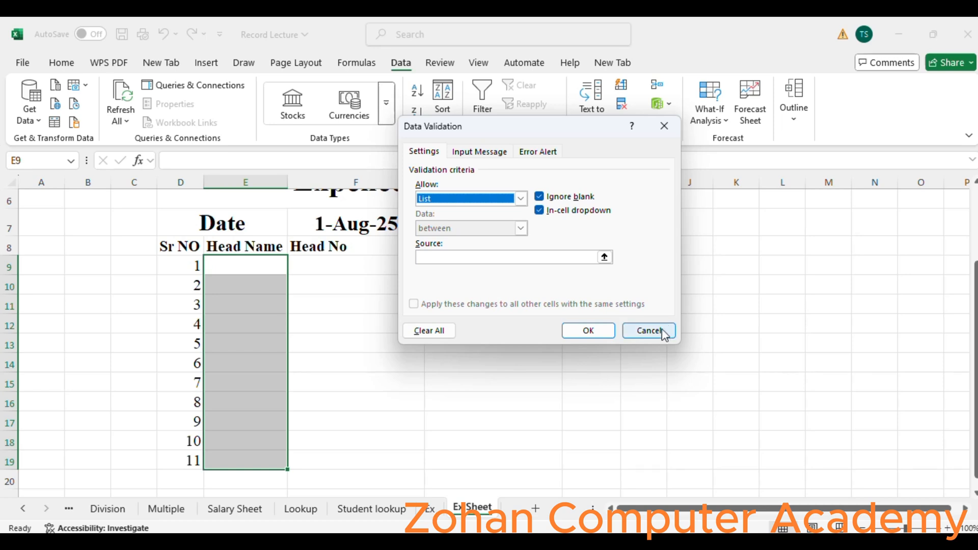
{"action": "left_click", "coordinate": [537, 256]}
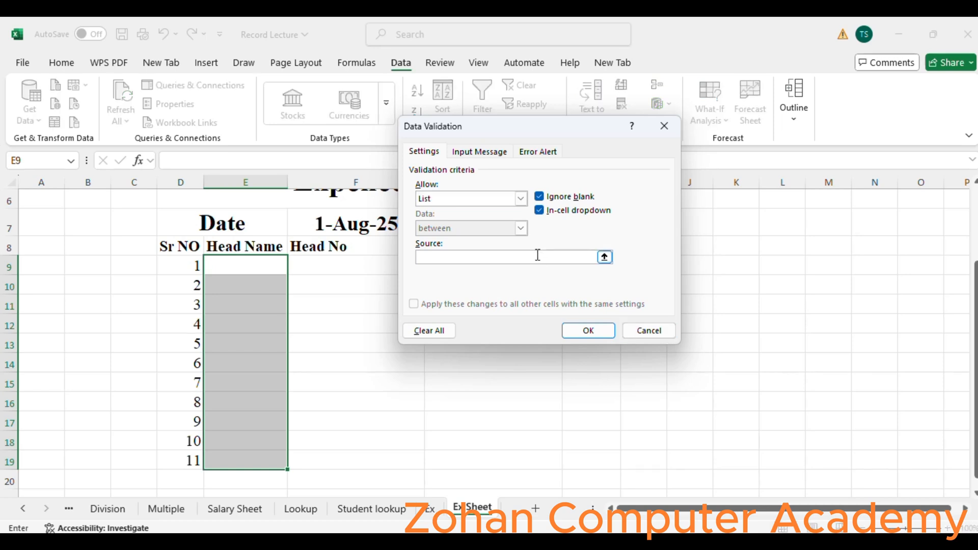
{"action": "left_click", "coordinate": [431, 514]}
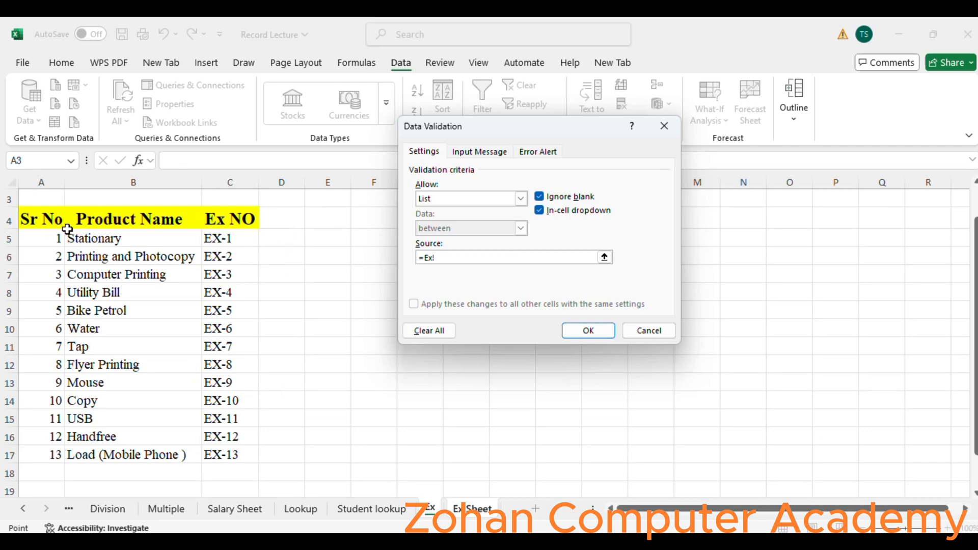
{"action": "left_click", "coordinate": [128, 176]}
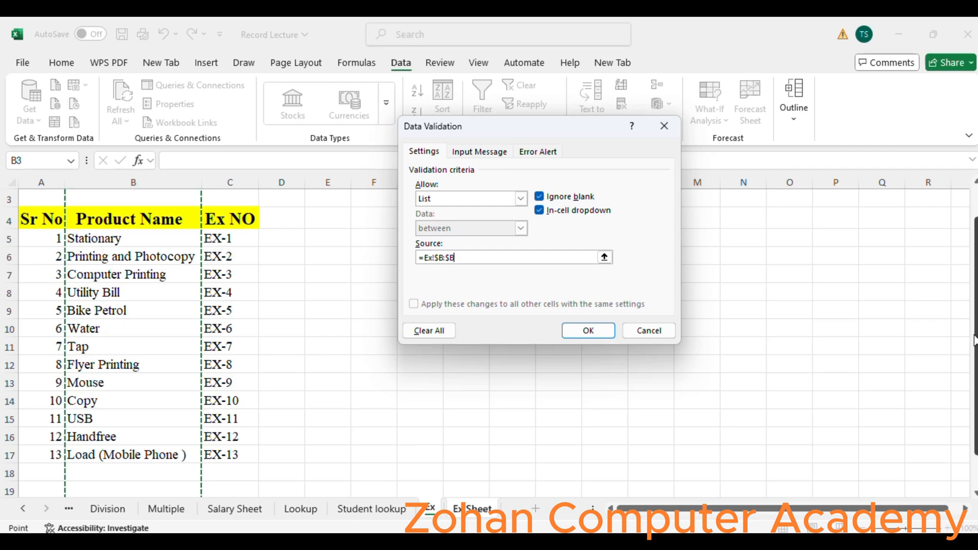
{"action": "left_click_drag", "start_coordinate": [976, 331], "coordinate": [975, 298]}
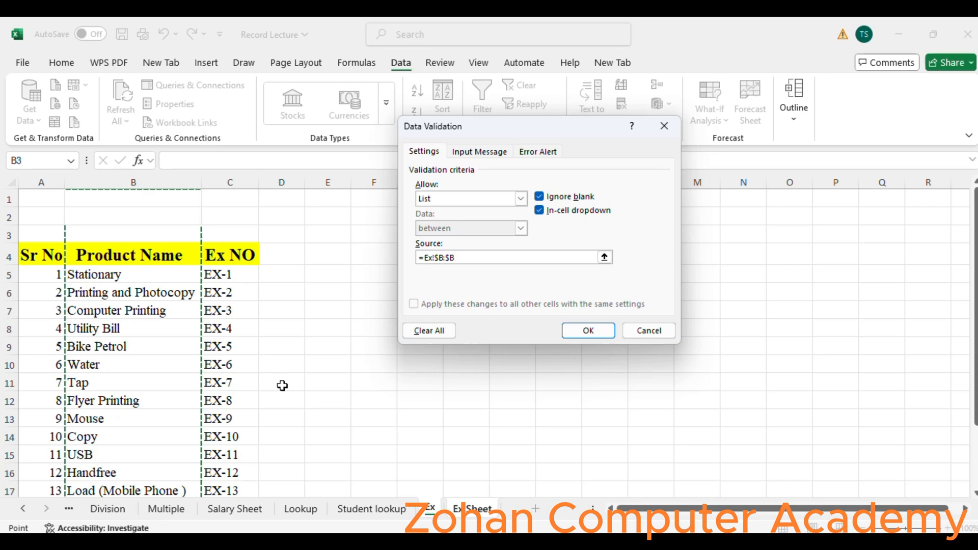
{"action": "left_click", "coordinate": [582, 333]}
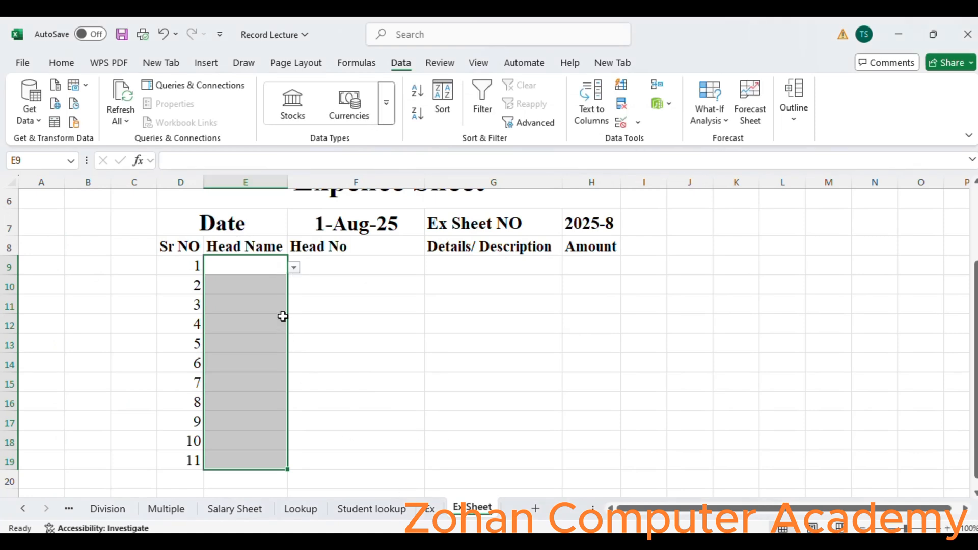
- Pick Stationary for E9 and Printing and Photocopy for E10 from the Head Name dropdowns
{"action": "left_click", "coordinate": [294, 269]}
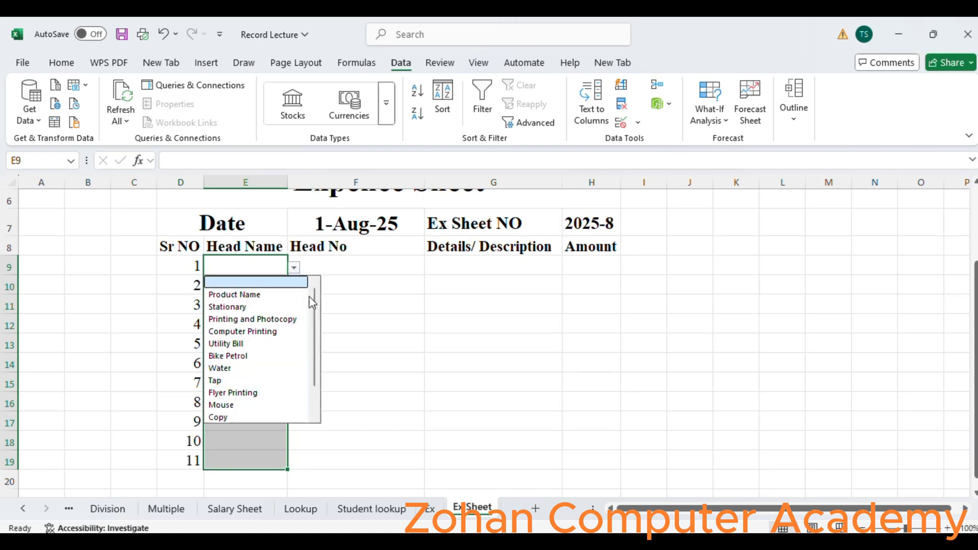
{"action": "left_click", "coordinate": [249, 306]}
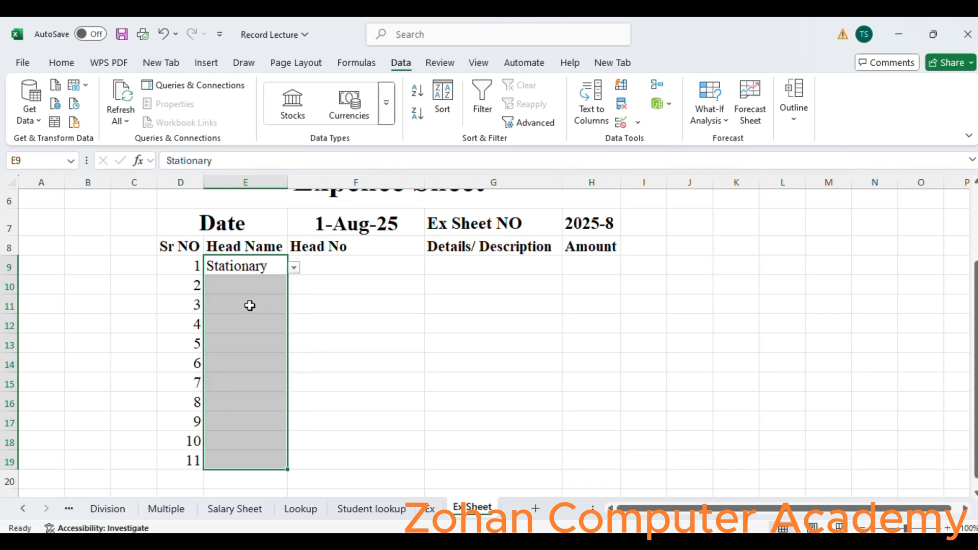
{"action": "left_click", "coordinate": [278, 284]}
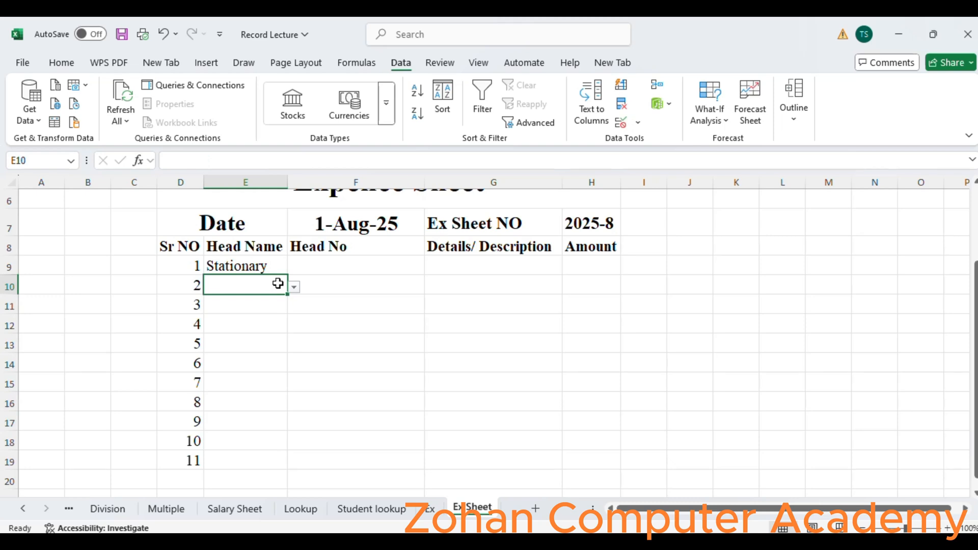
{"action": "left_click", "coordinate": [294, 288]}
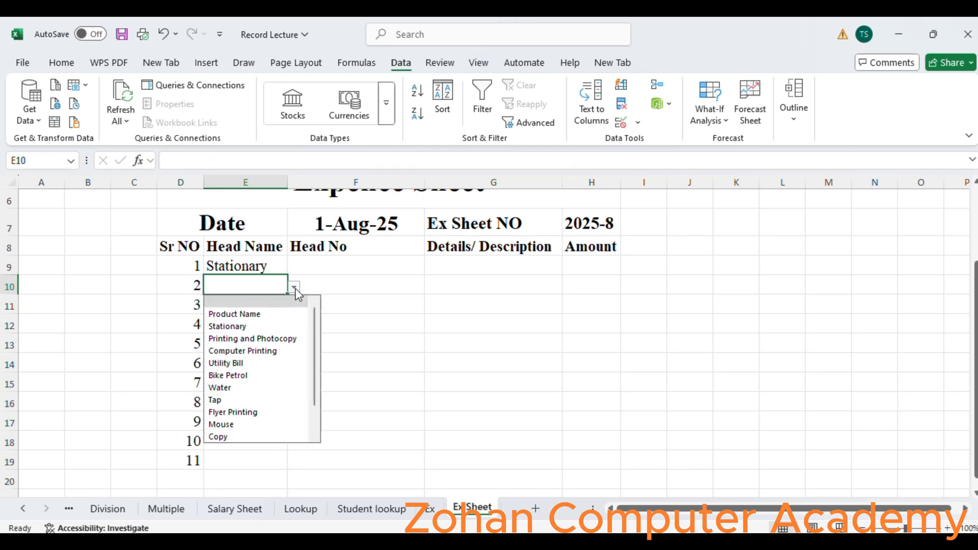
{"action": "left_click", "coordinate": [276, 338]}
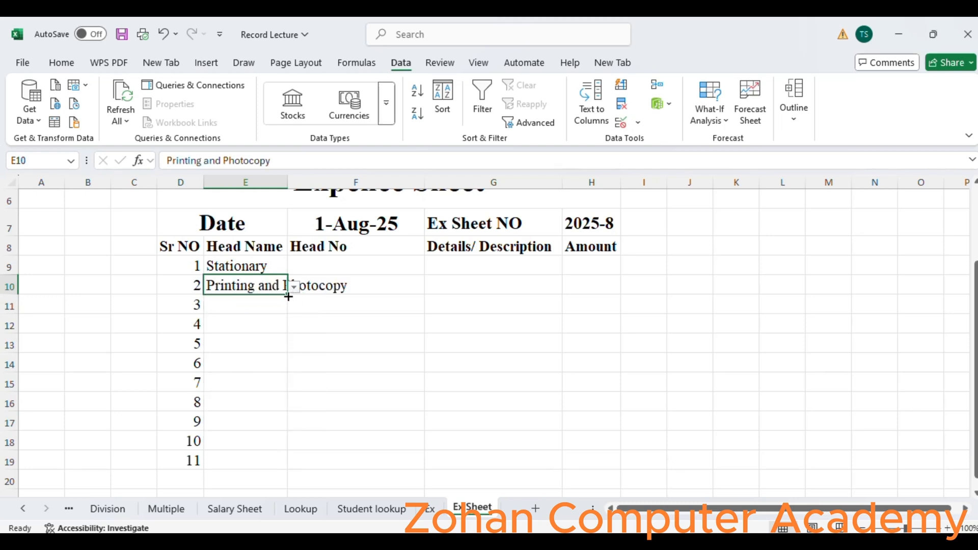
- Fill the Printing and Photocopy entry down through E19, then undo the fill
{"action": "left_click_drag", "start_coordinate": [287, 294], "coordinate": [290, 469]}
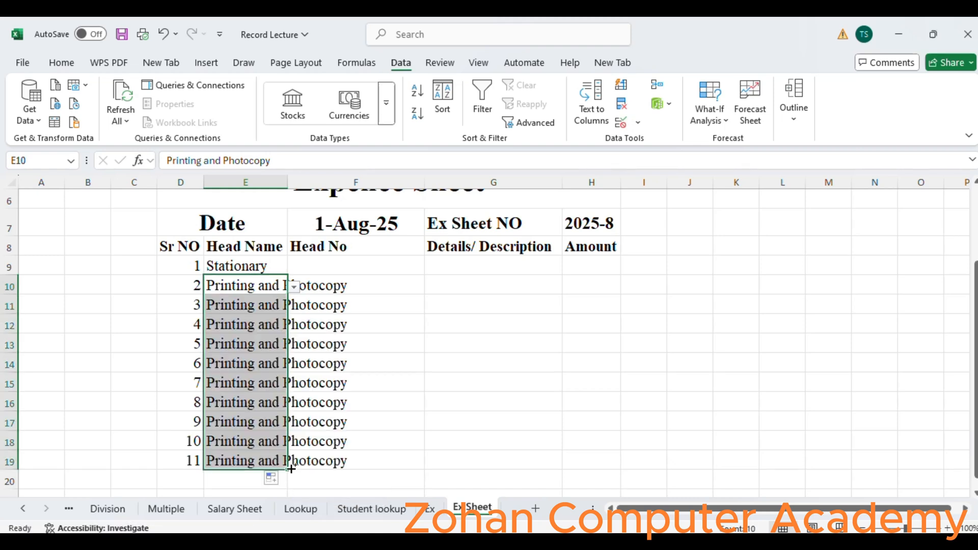
{"action": "key", "text": "ctrl+z"}
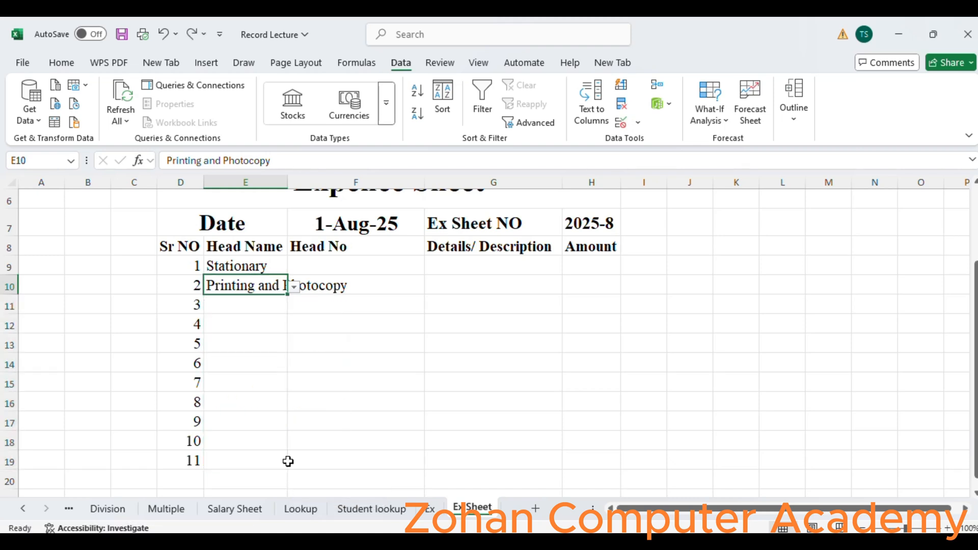
- Autofit column E's width to fit the head names
{"action": "double_click", "coordinate": [288, 178]}
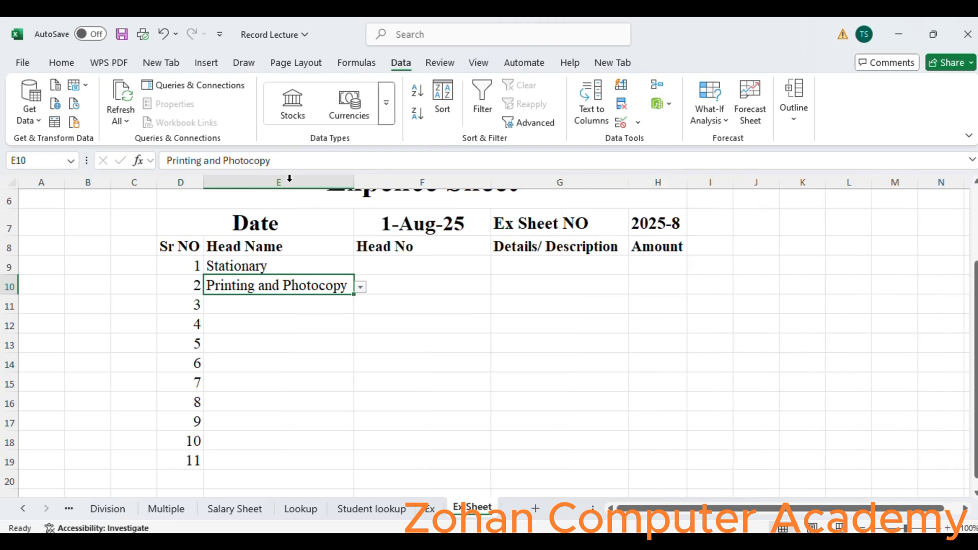
{"action": "left_click", "coordinate": [432, 509]}
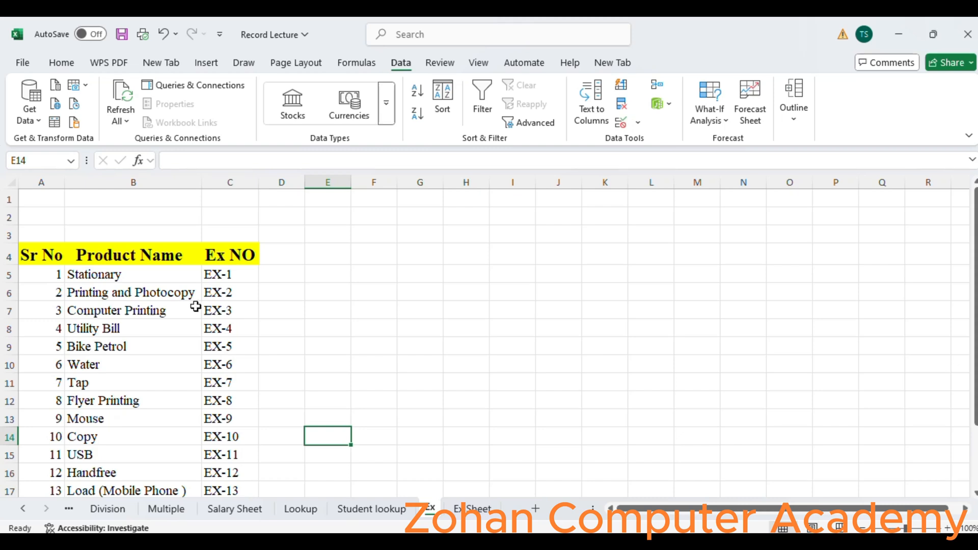
{"action": "left_click", "coordinate": [459, 509]}
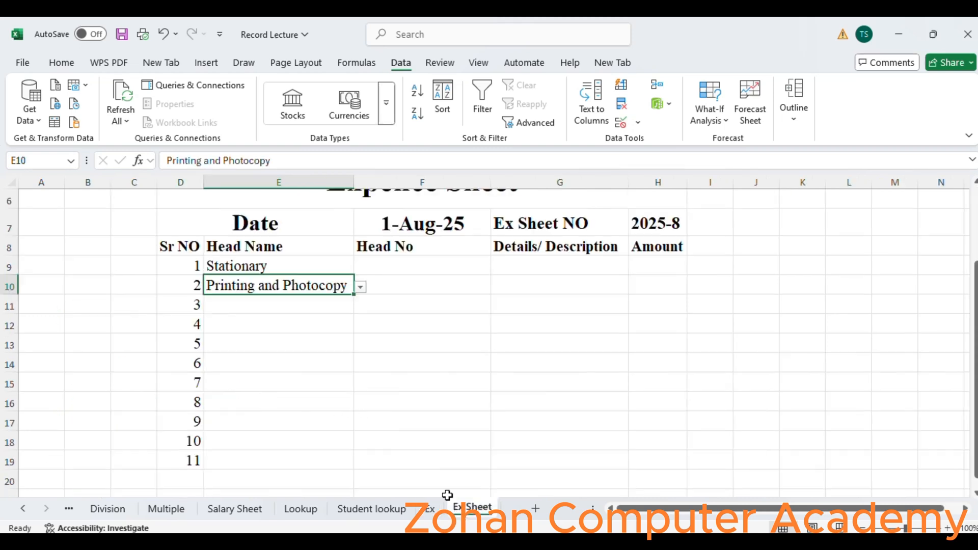
- Pick Computer Printing for E11 from its Head Name dropdown
{"action": "left_click", "coordinate": [294, 302]}
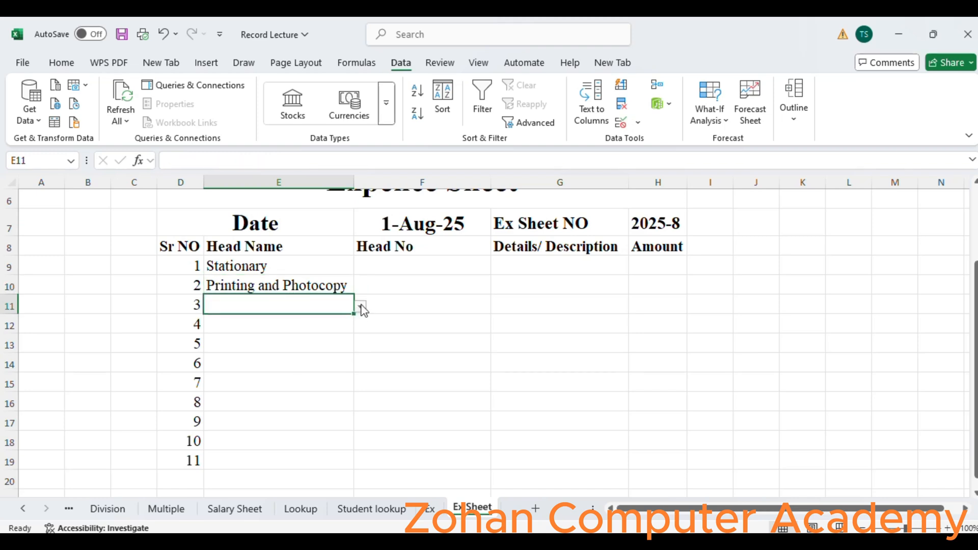
{"action": "left_click", "coordinate": [361, 307]}
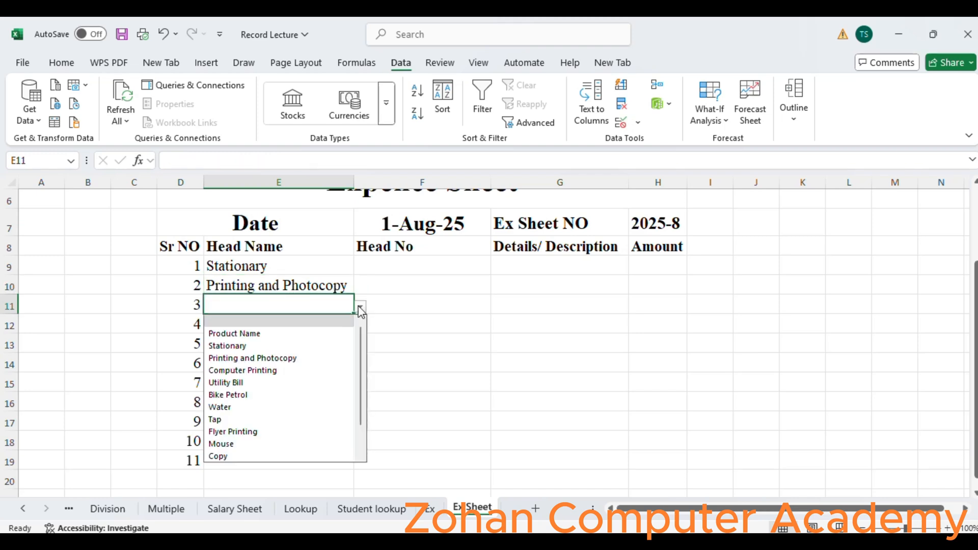
{"action": "left_click", "coordinate": [327, 374]}
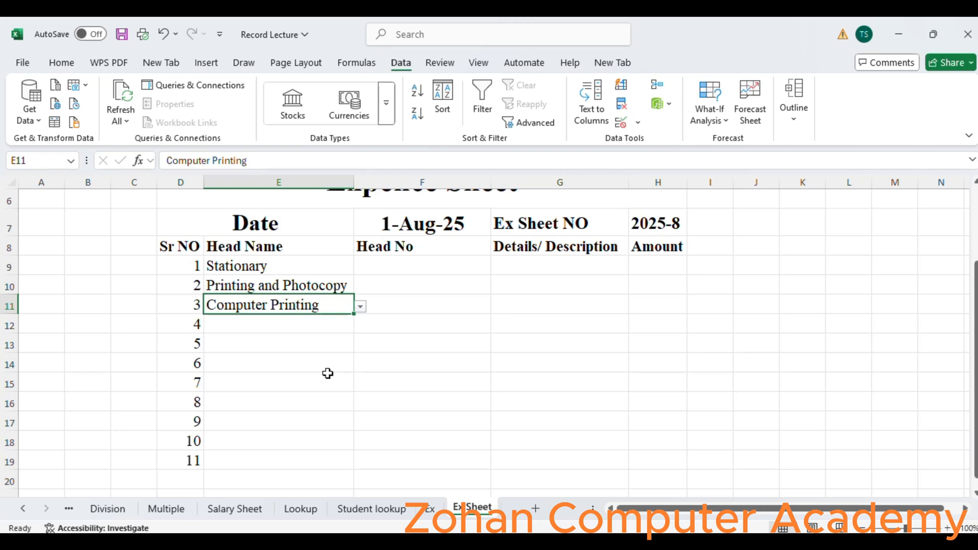
- Add list data validation to F9 with the source =Ex!$C:$C from the Ex sheet's Ex NO column
{"action": "left_click", "coordinate": [392, 264]}
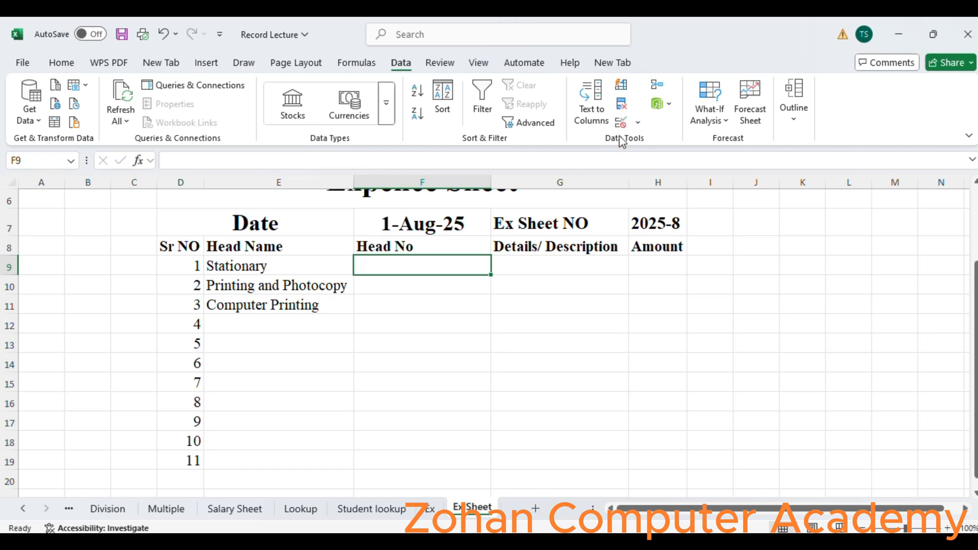
{"action": "left_click", "coordinate": [628, 122]}
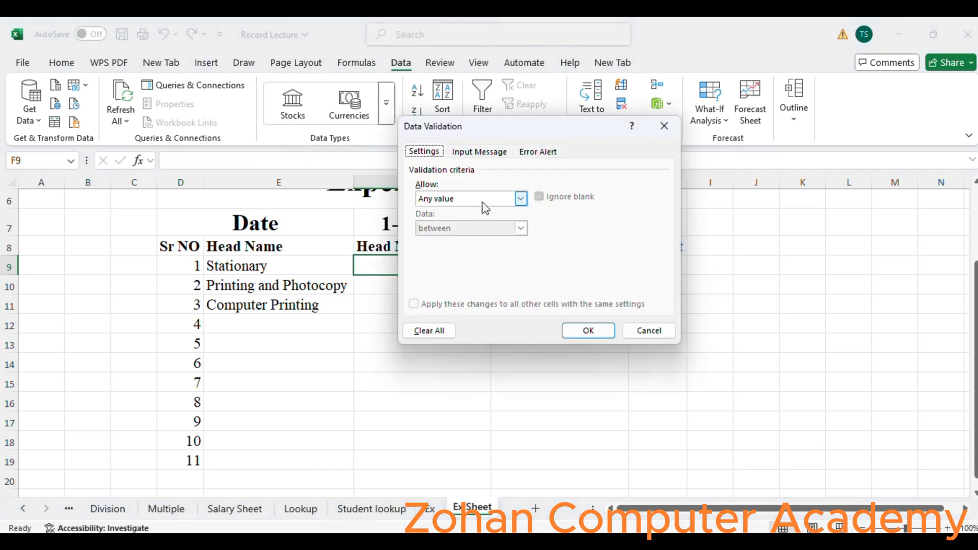
{"action": "left_click", "coordinate": [498, 200]}
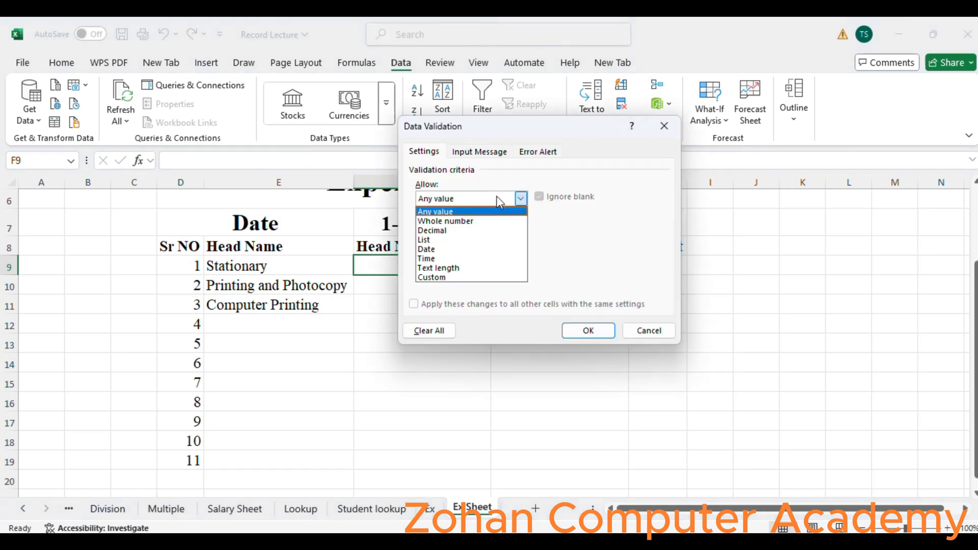
{"action": "left_click", "coordinate": [468, 239]}
{"action": "left_click", "coordinate": [468, 257]}
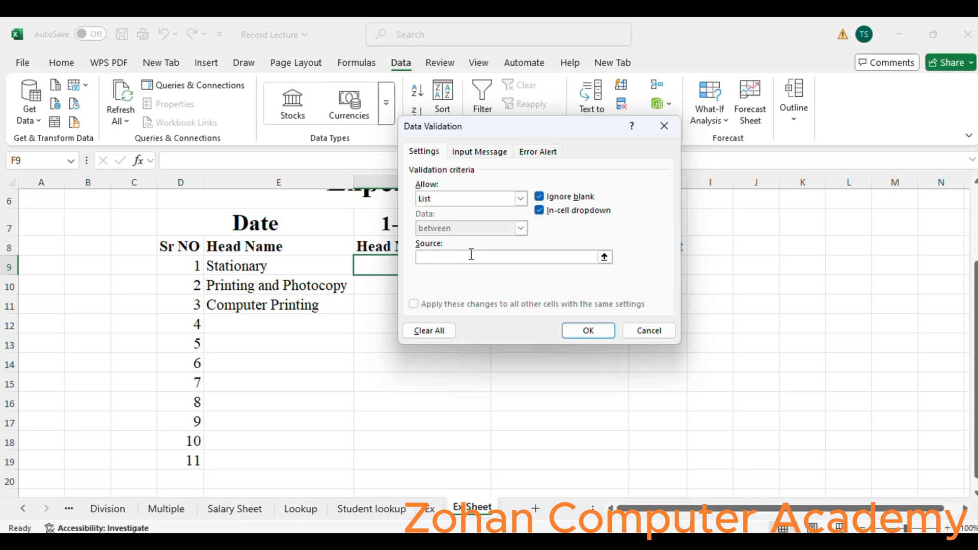
{"action": "type", "text": "="}
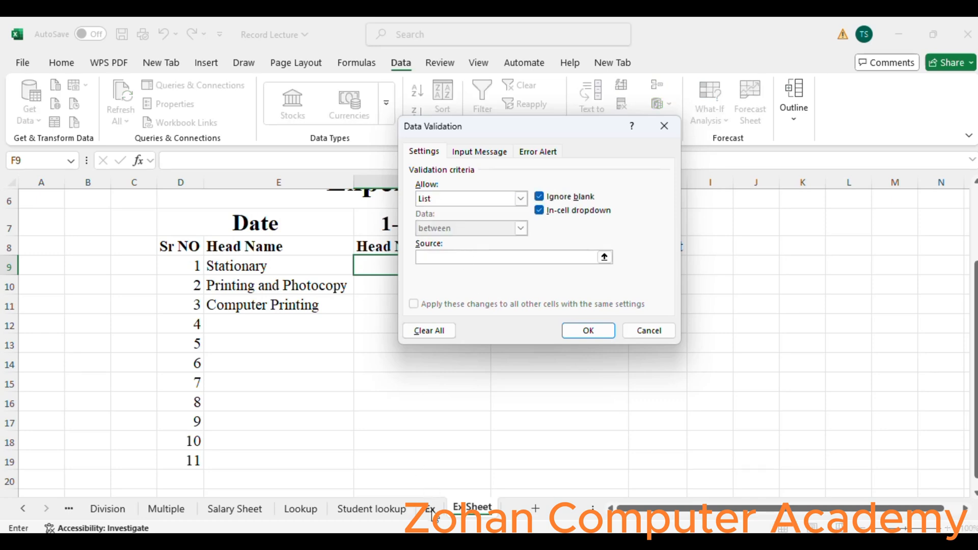
{"action": "left_click", "coordinate": [430, 508]}
{"action": "left_click", "coordinate": [236, 182]}
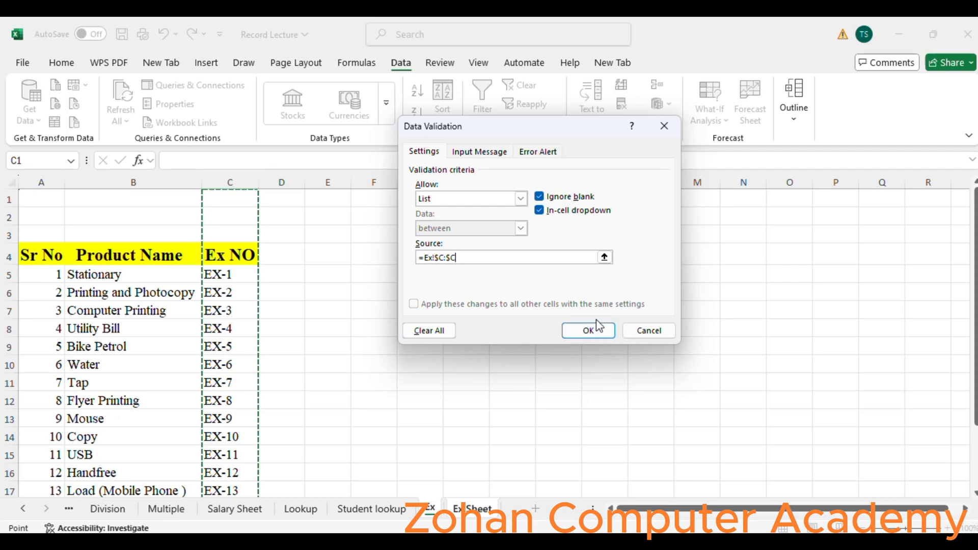
{"action": "left_click_drag", "start_coordinate": [976, 286], "coordinate": [942, 158]}
{"action": "left_click", "coordinate": [588, 331]}
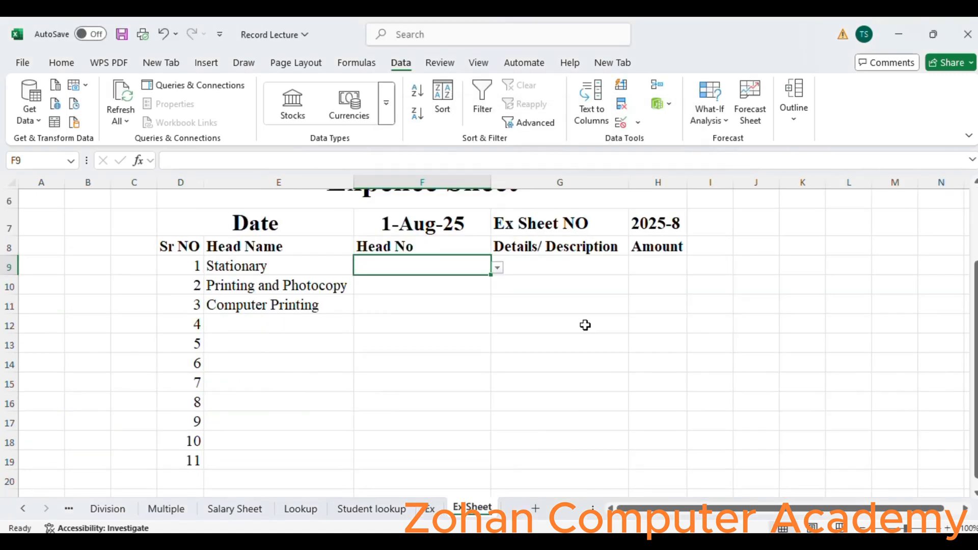
- Pick EX-1 for F9 from its Head No dropdown
{"action": "left_click", "coordinate": [498, 269]}
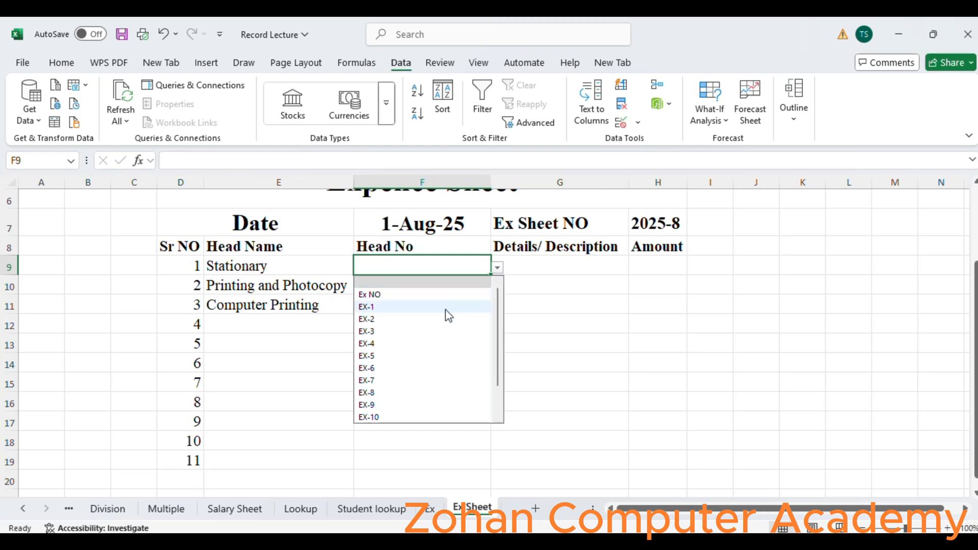
{"action": "left_click", "coordinate": [445, 309]}
{"action": "left_click", "coordinate": [481, 288]}
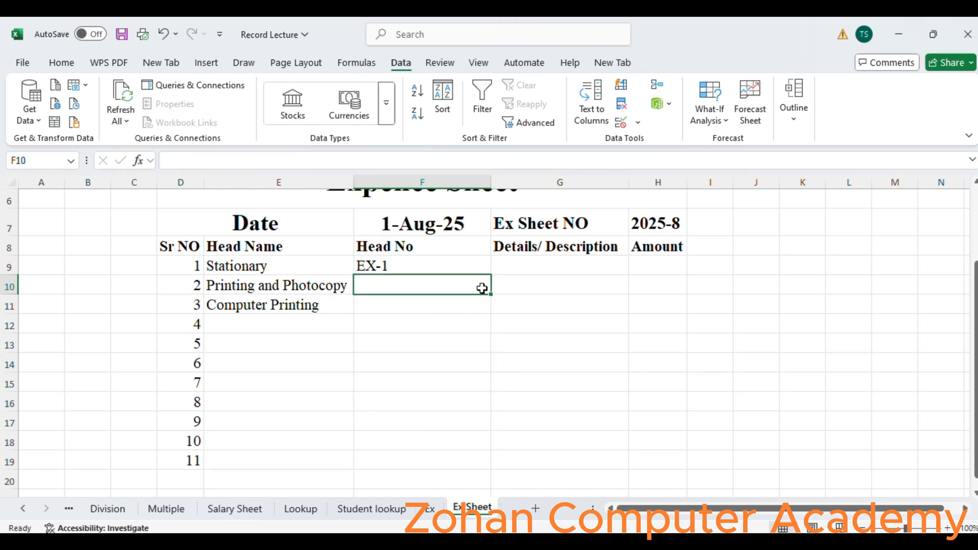
- Fill F9's Head No entry down through F20 as a series
{"action": "left_click", "coordinate": [476, 265]}
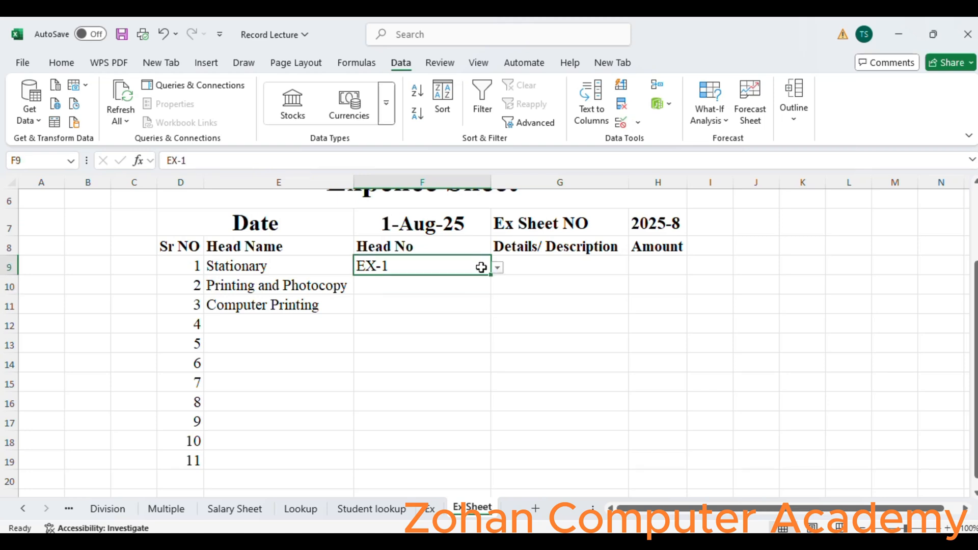
{"action": "left_click_drag", "start_coordinate": [490, 278], "coordinate": [496, 465]}
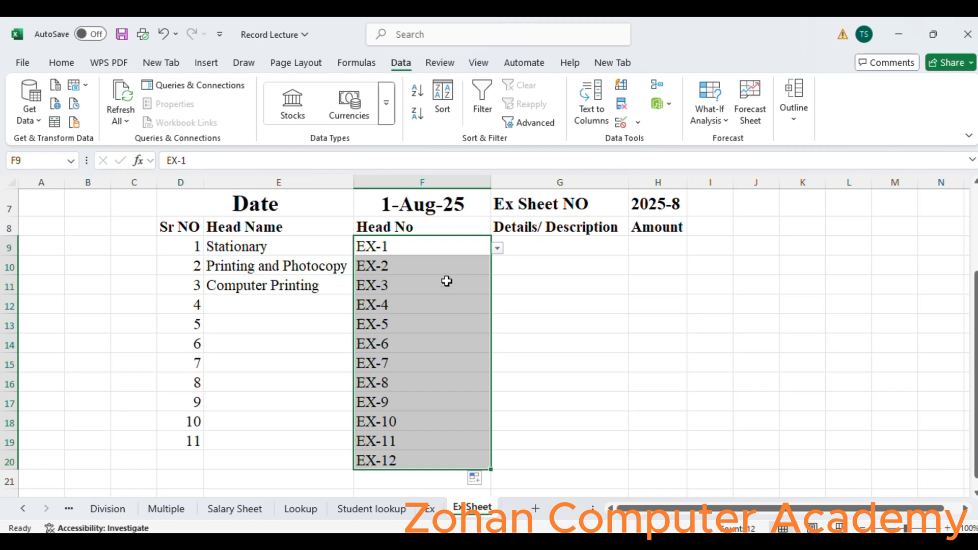
- Pick EX-2 for F10 and EX-8 for F14 from their Head No dropdowns
{"action": "left_click", "coordinate": [442, 264]}
{"action": "left_click", "coordinate": [498, 268]}
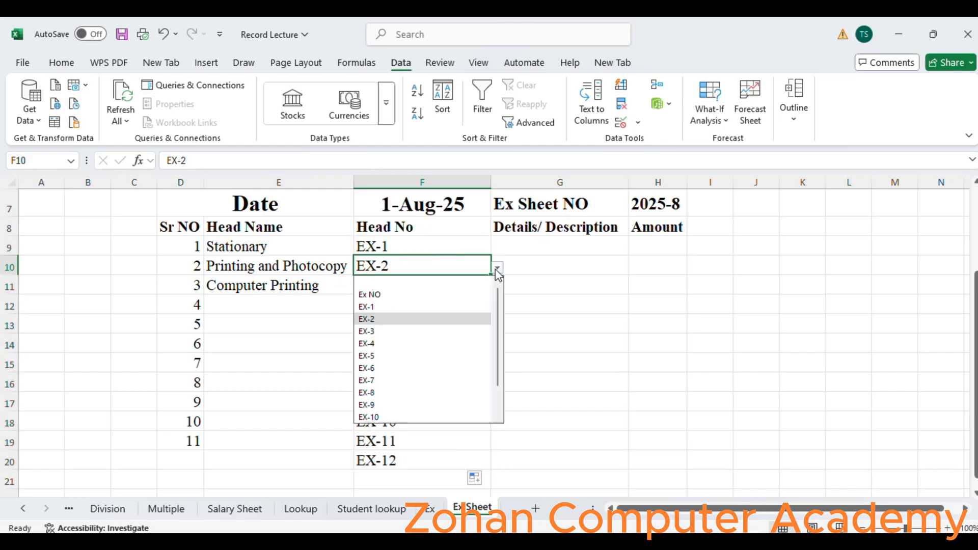
{"action": "left_click", "coordinate": [416, 323]}
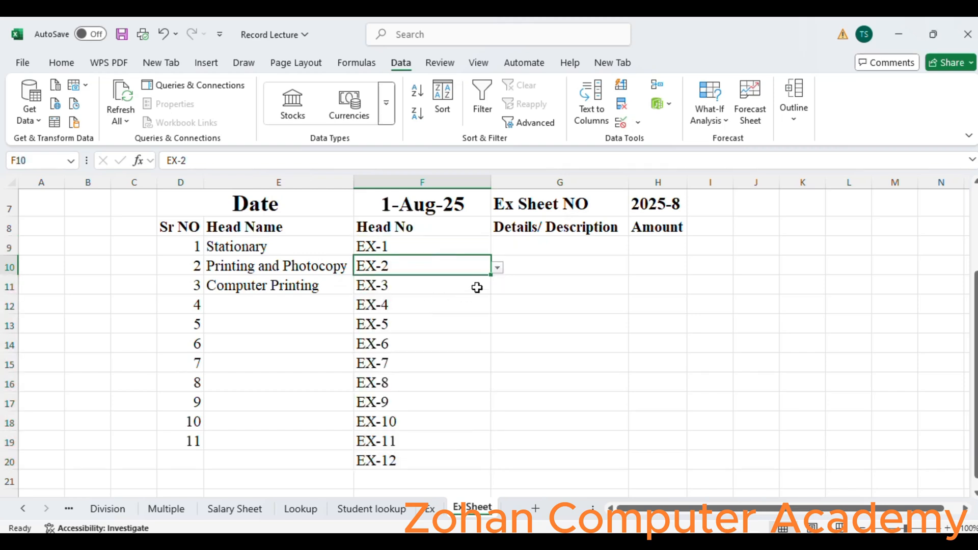
{"action": "left_click", "coordinate": [478, 290]}
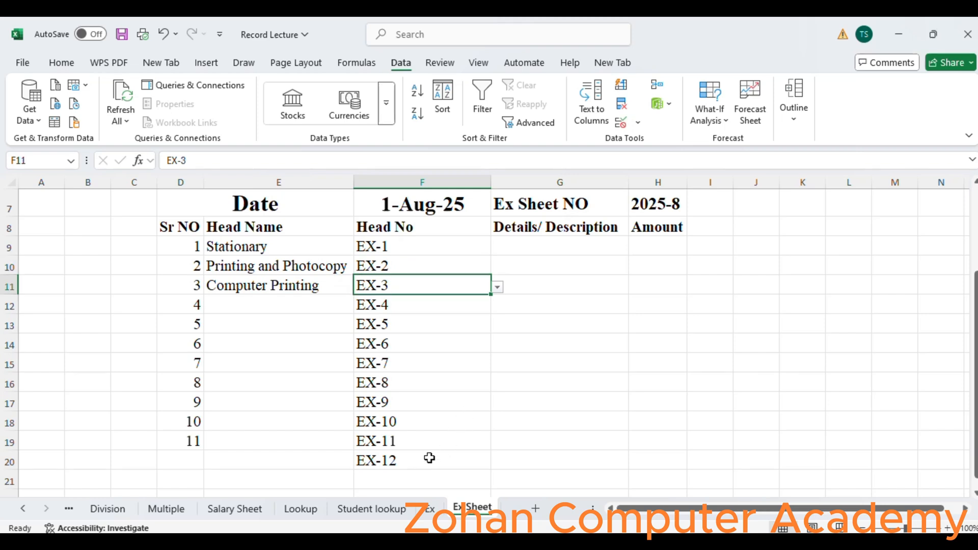
{"action": "left_click", "coordinate": [424, 345]}
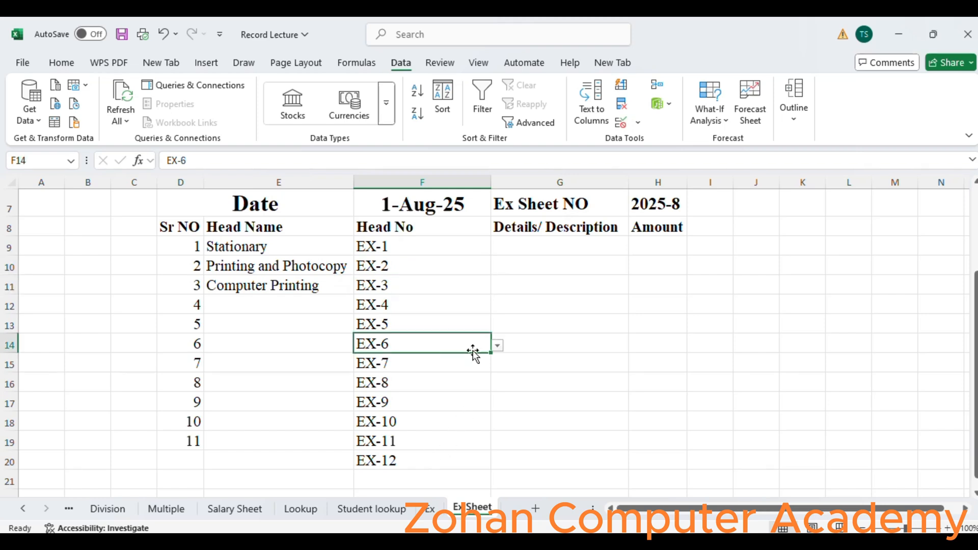
{"action": "left_click", "coordinate": [498, 346]}
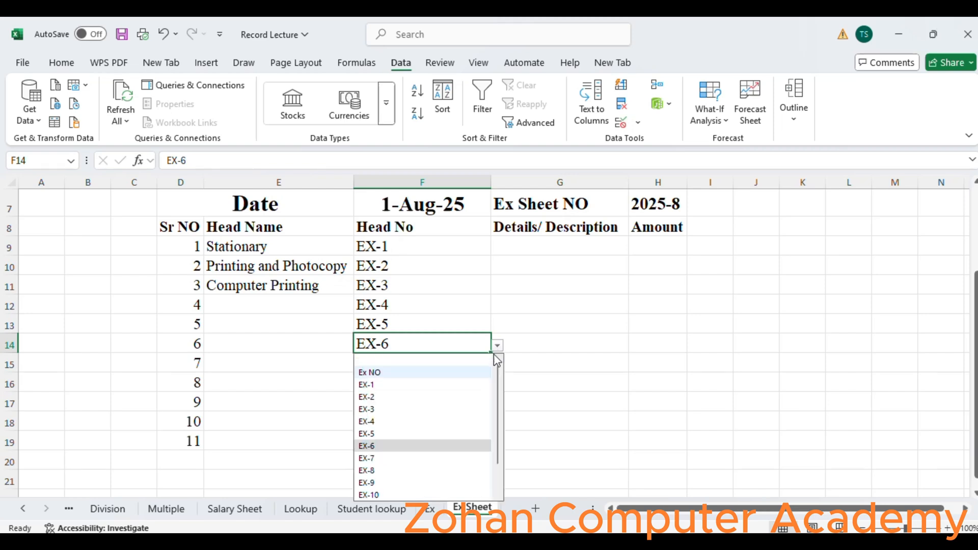
{"action": "left_click", "coordinate": [425, 472]}
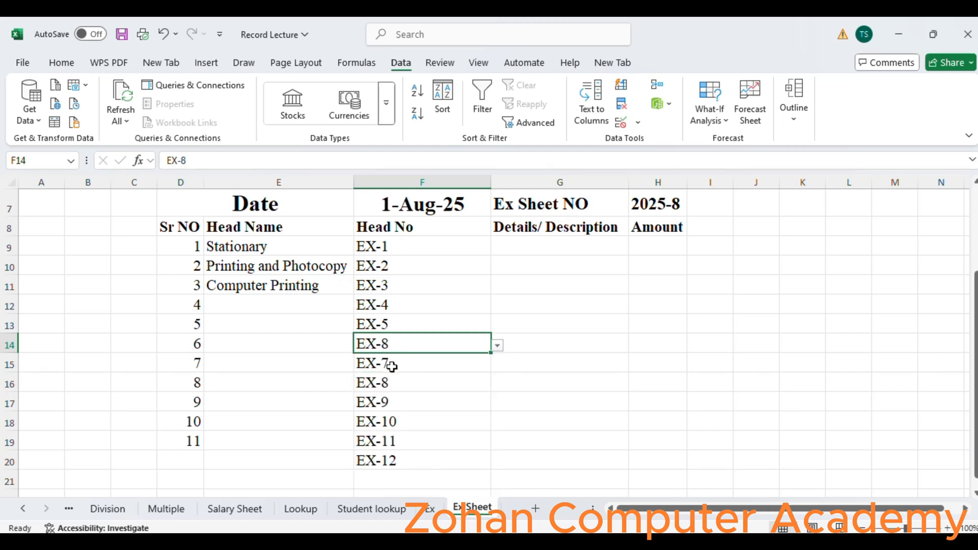
- Undo the dropdown picks and the fill, then redo the Head No fill through F20
{"action": "key", "text": "ctrl+z"}
{"action": "key", "text": "ctrl+z"}
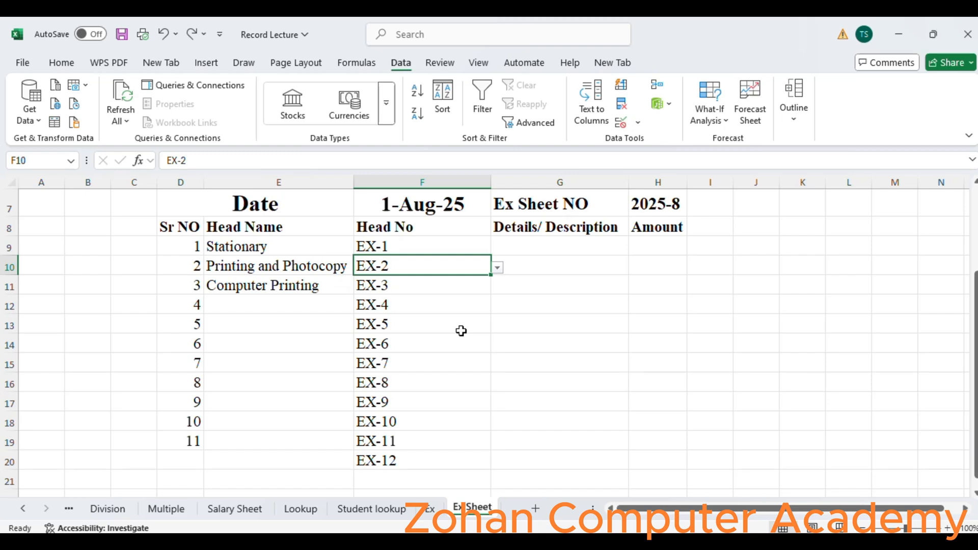
{"action": "key", "text": "ctrl+z"}
{"action": "left_click", "coordinate": [446, 269]}
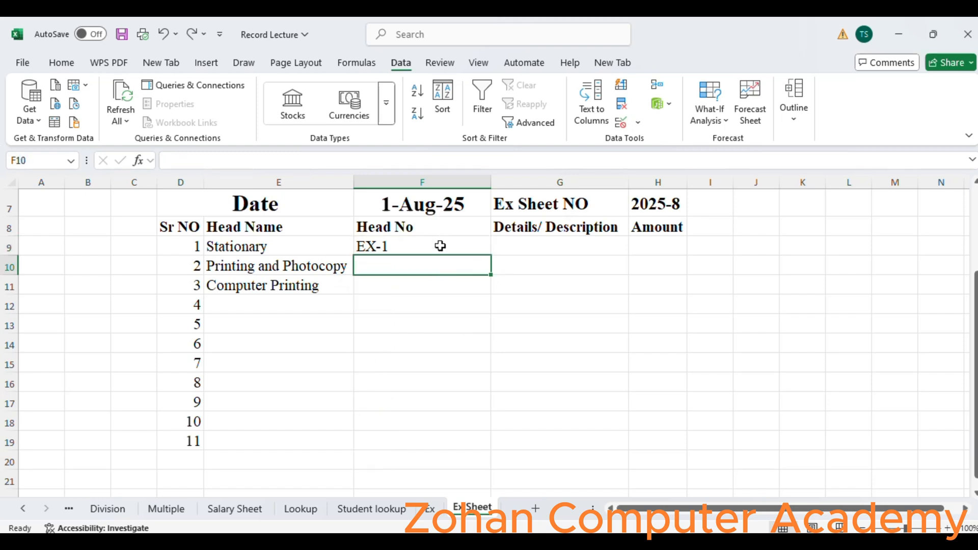
{"action": "left_click", "coordinate": [440, 246]}
{"action": "key", "text": "ctrl+y"}
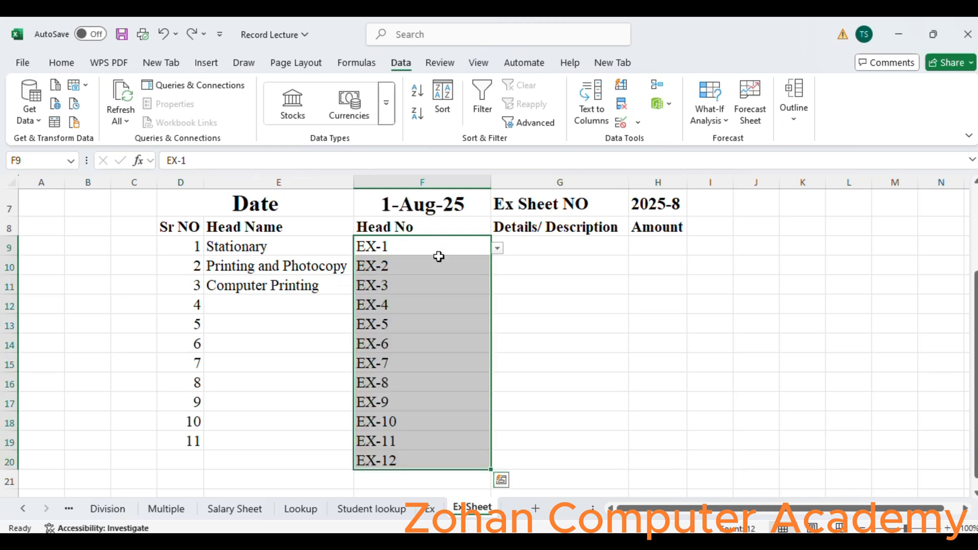
- Merge cells A2:C3 on the Ex sheet, then unmerge them again
{"action": "left_click", "coordinate": [438, 249]}
{"action": "left_click", "coordinate": [426, 508]}
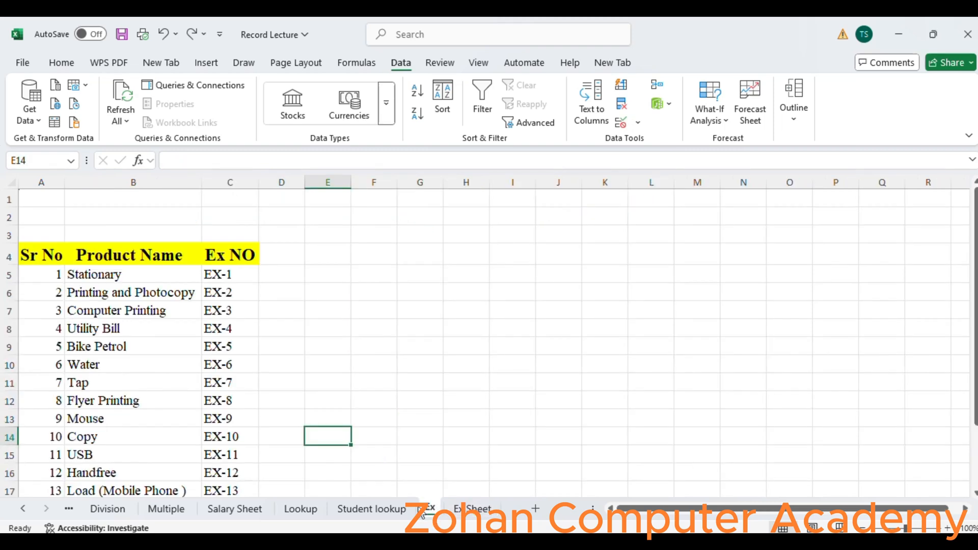
{"action": "left_click_drag", "start_coordinate": [43, 209], "coordinate": [228, 230]}
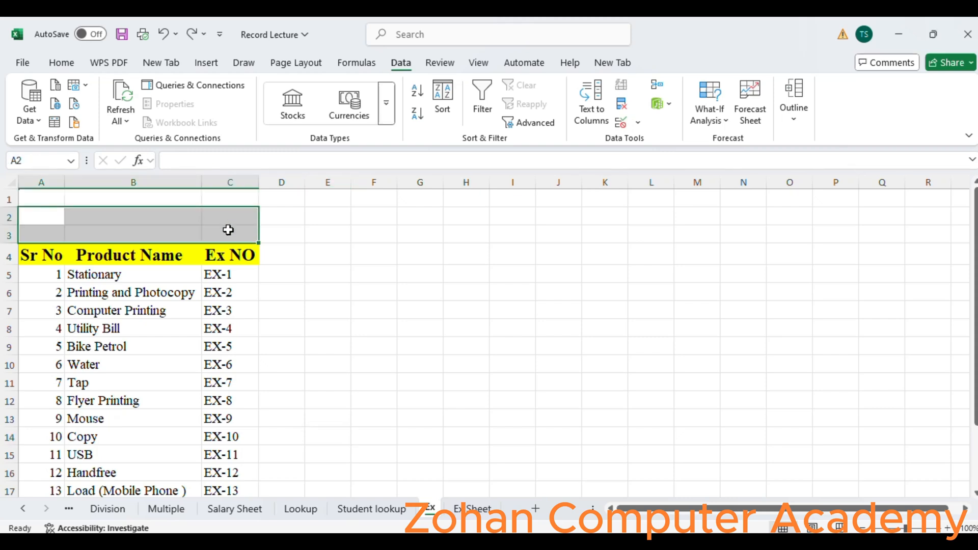
{"action": "left_click", "coordinate": [74, 61]}
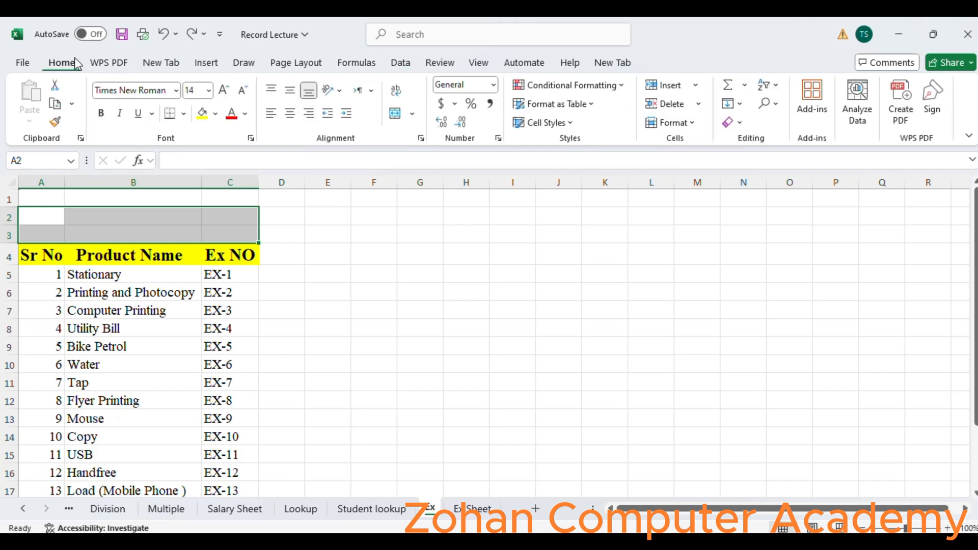
{"action": "left_click", "coordinate": [396, 114]}
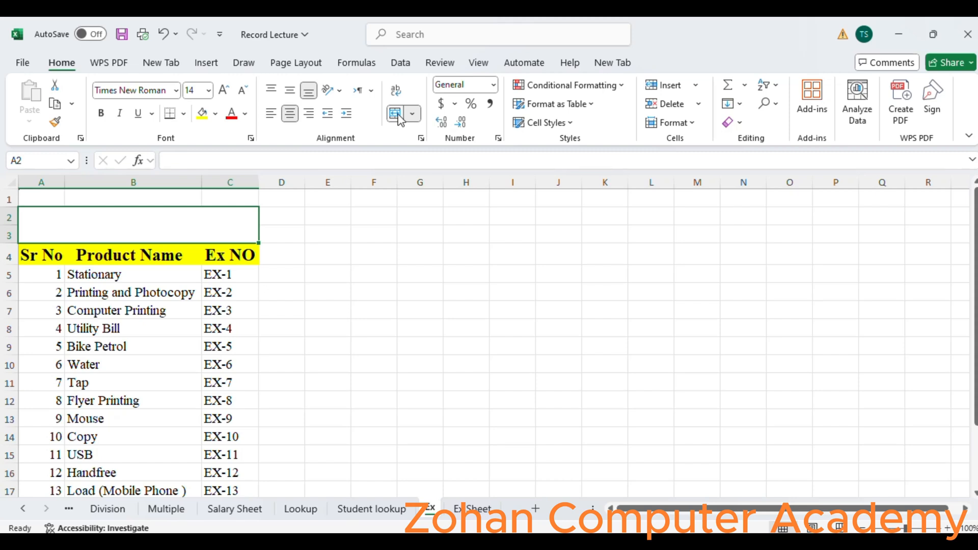
{"action": "left_click", "coordinate": [150, 179]}
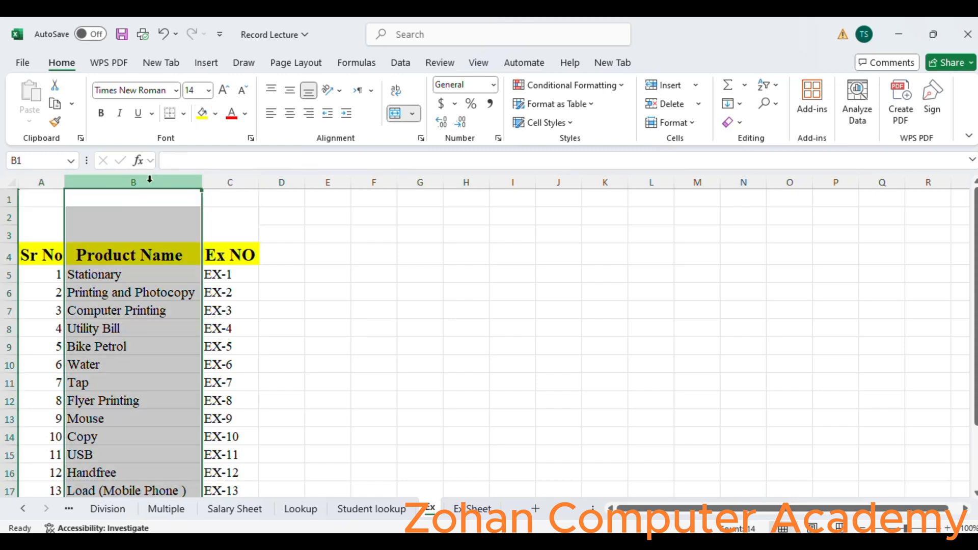
{"action": "left_click", "coordinate": [46, 227]}
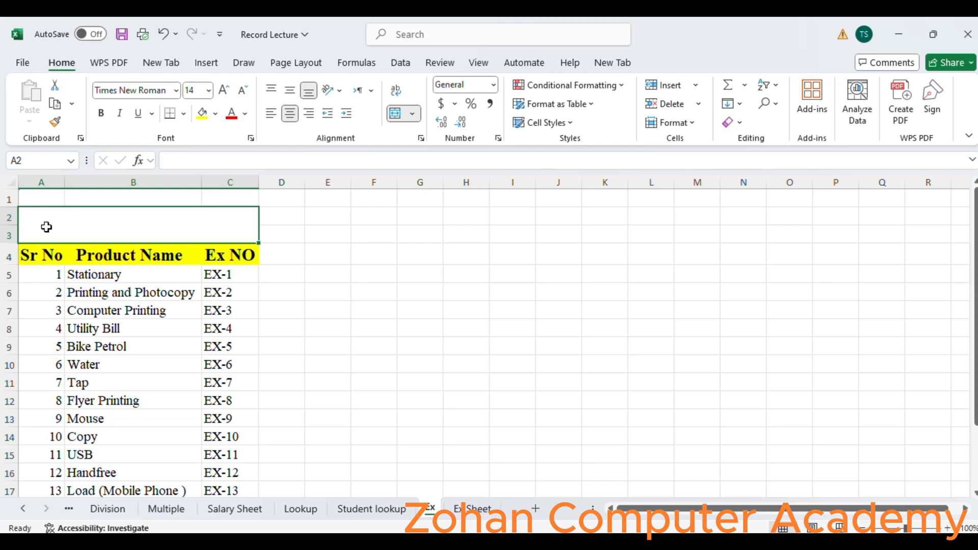
{"action": "left_click", "coordinate": [397, 114]}
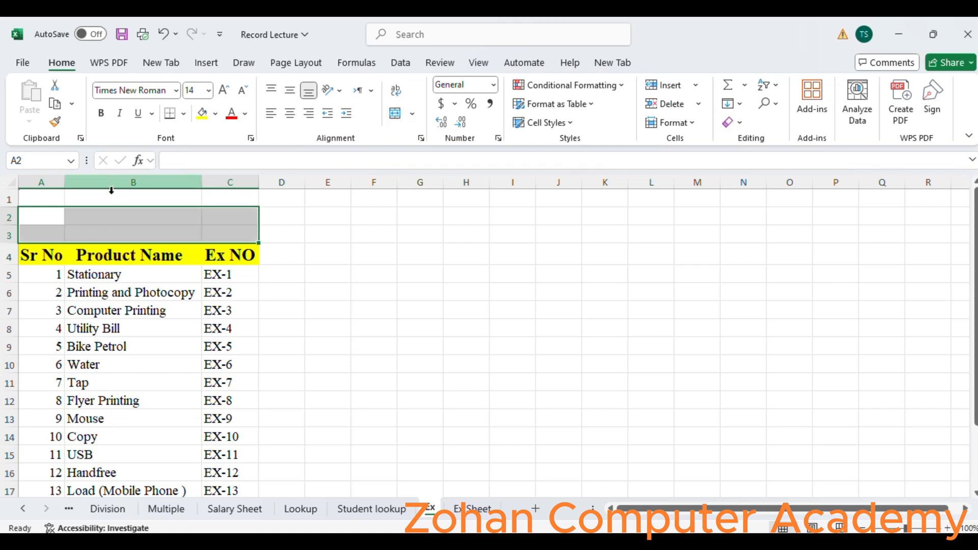
- Review the product names in the Ex sheet's list, then return to Ex Sheet
{"action": "left_click", "coordinate": [113, 274]}
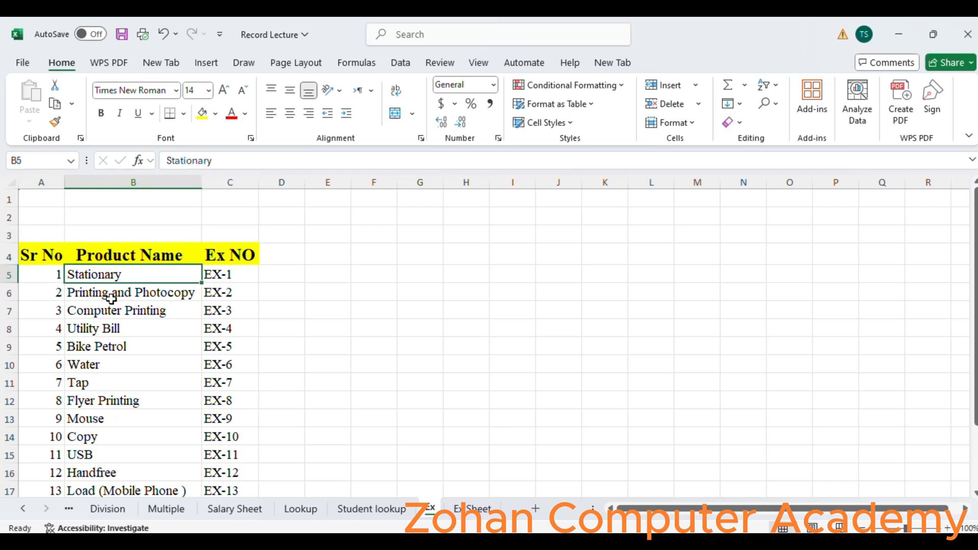
{"action": "left_click", "coordinate": [112, 308]}
{"action": "left_click", "coordinate": [113, 339]}
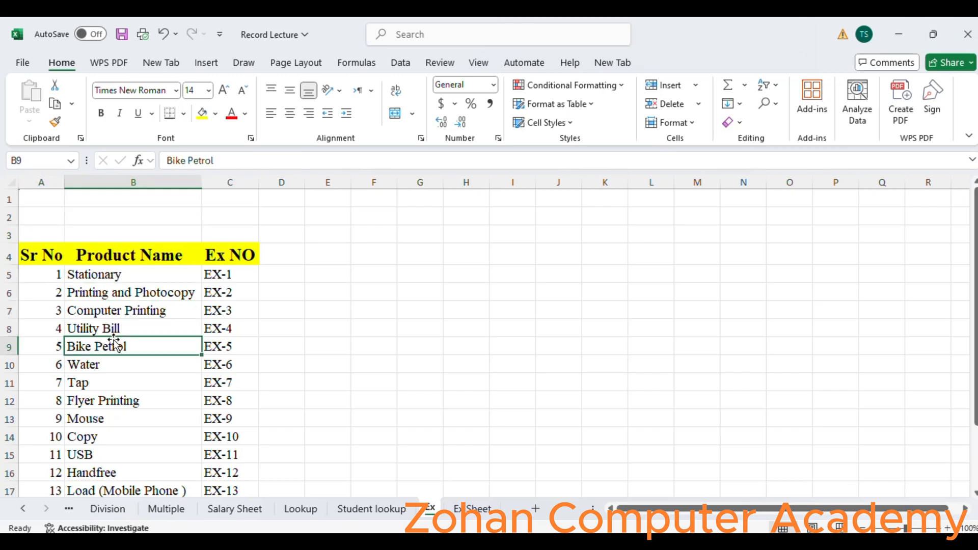
{"action": "left_click", "coordinate": [115, 366]}
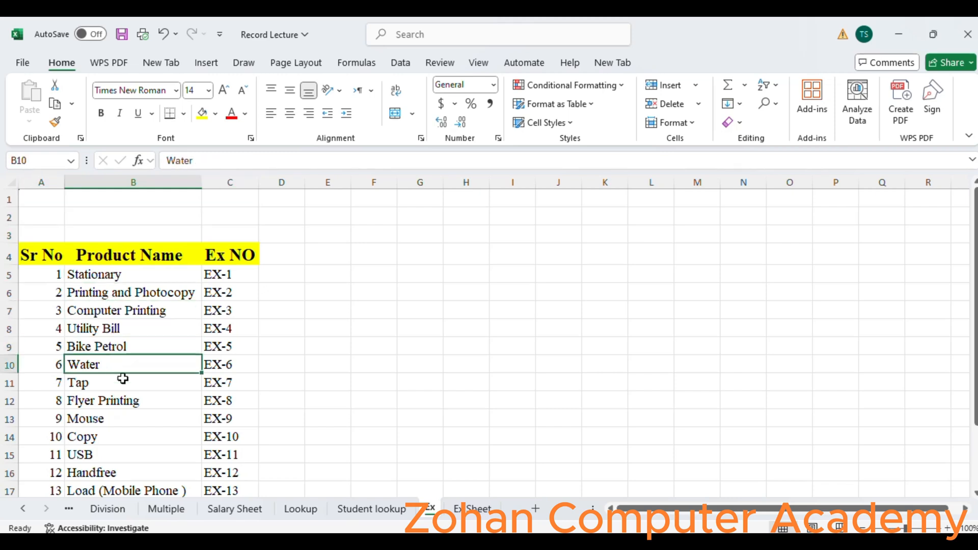
{"action": "left_click", "coordinate": [123, 375]}
{"action": "left_click", "coordinate": [470, 514]}
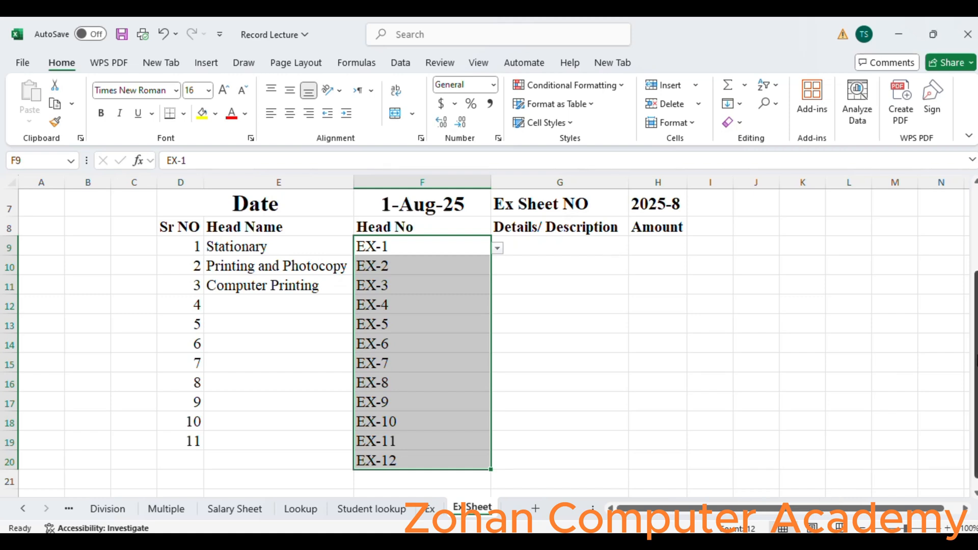
{"action": "left_click_drag", "start_coordinate": [976, 361], "coordinate": [977, 370]}
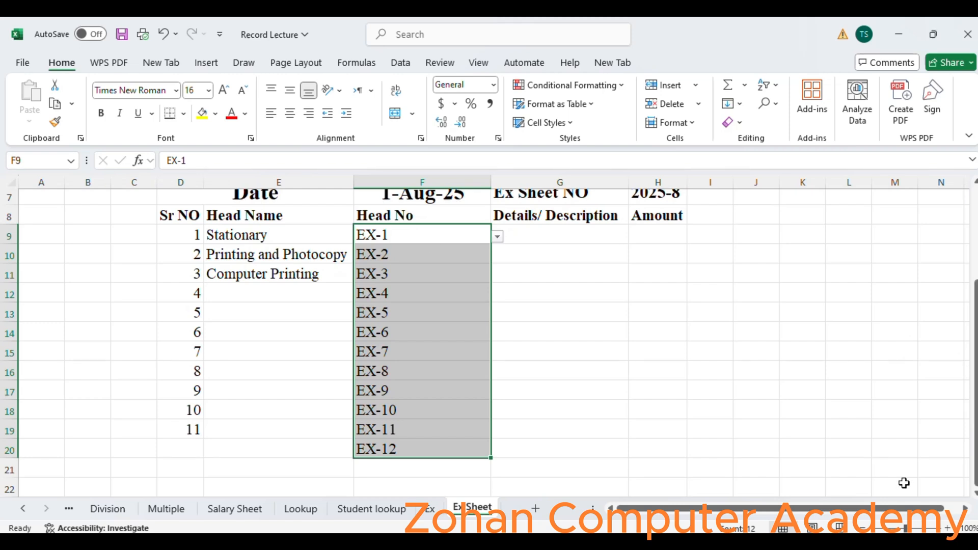
{"action": "left_click_drag", "start_coordinate": [976, 449], "coordinate": [977, 449]}
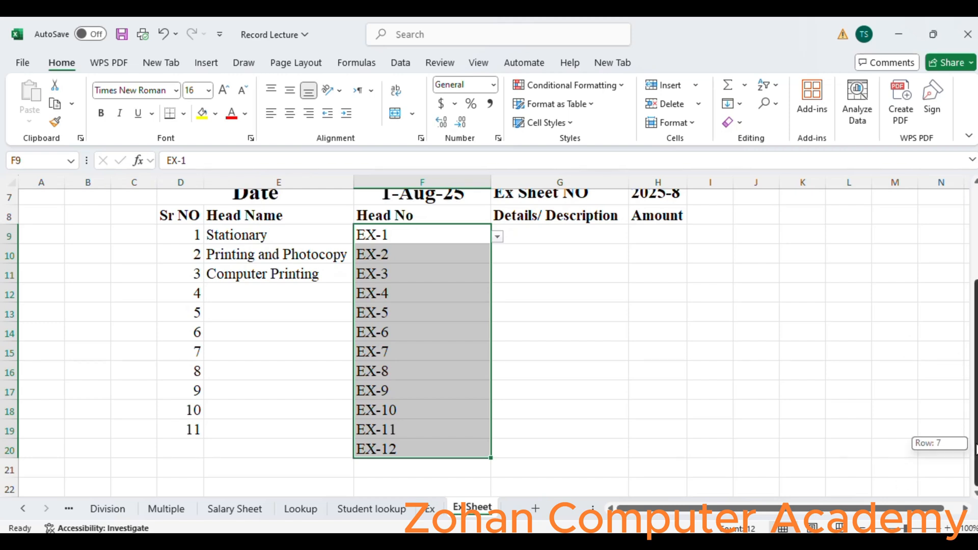
{"action": "left_click", "coordinate": [285, 545]}
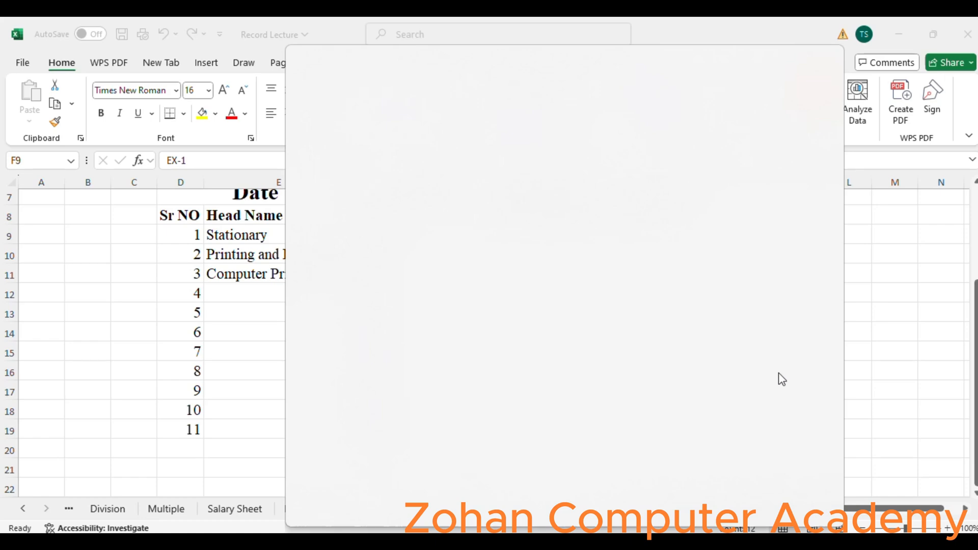
{"action": "left_click", "coordinate": [958, 345]}
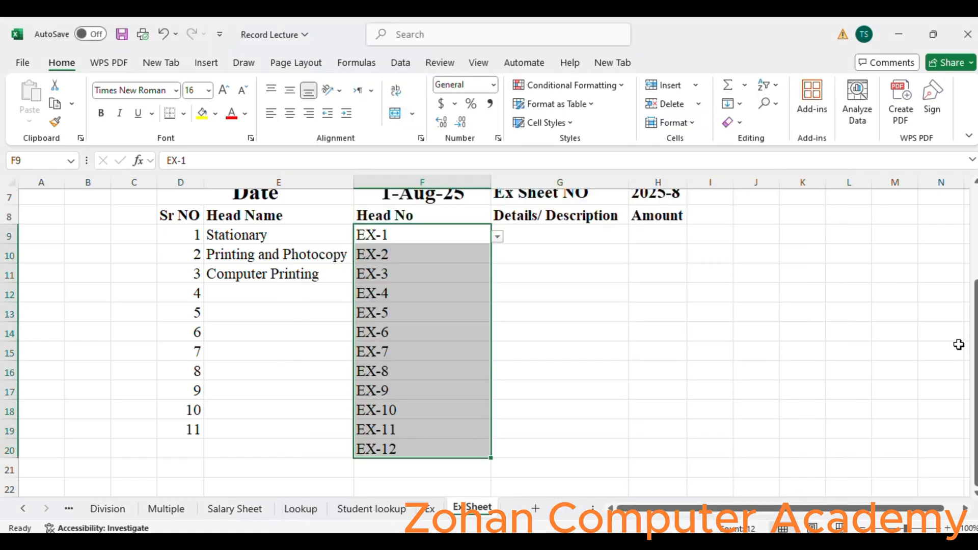
- Clear the EX-12 entry from cell F20
{"action": "left_click", "coordinate": [203, 448]}
{"action": "left_click_drag", "start_coordinate": [202, 441], "coordinate": [316, 448]}
{"action": "left_click", "coordinate": [375, 450]}
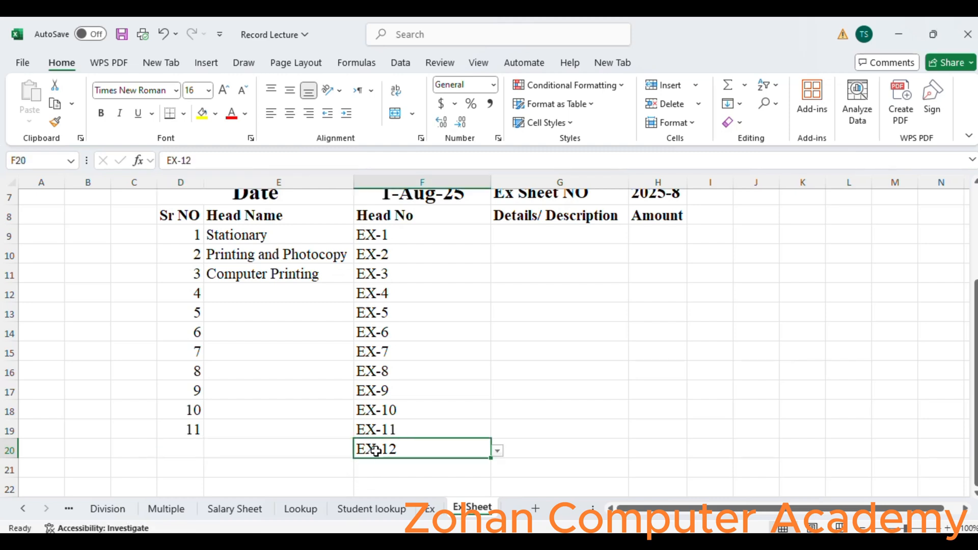
{"action": "key", "text": "Delete"}
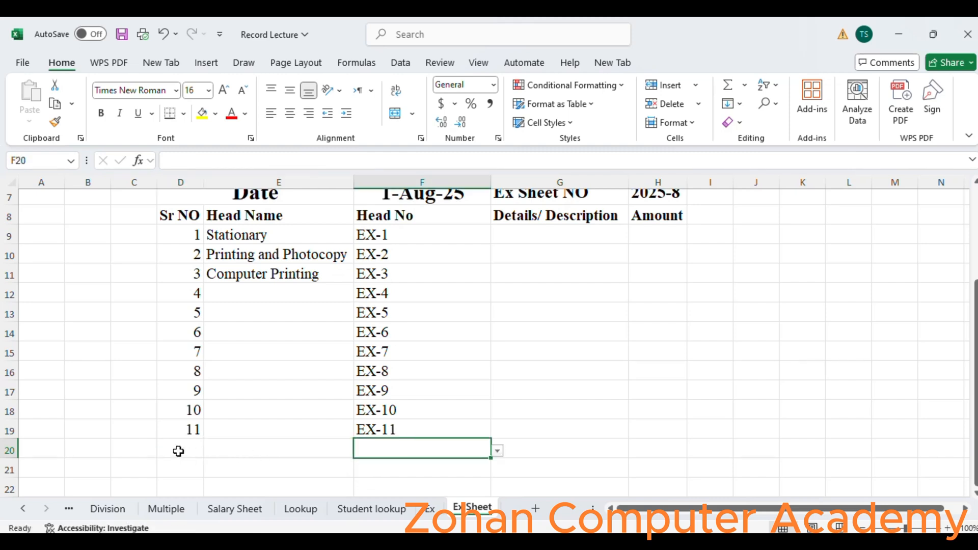
- Merge cells D20:F22 into a single block
{"action": "left_click_drag", "start_coordinate": [176, 450], "coordinate": [360, 485]}
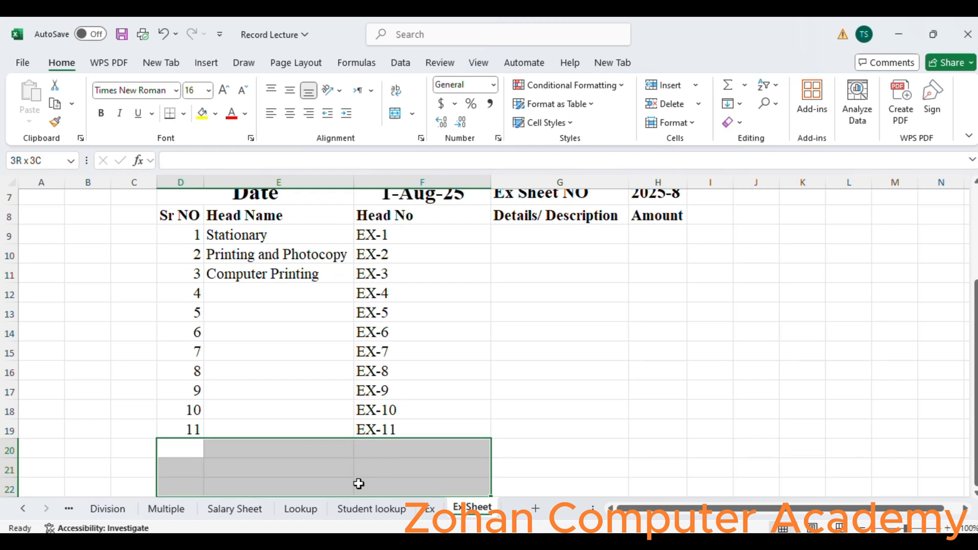
{"action": "left_click", "coordinate": [358, 484]}
{"action": "left_click_drag", "start_coordinate": [180, 448], "coordinate": [388, 490]}
{"action": "left_click", "coordinate": [396, 115]}
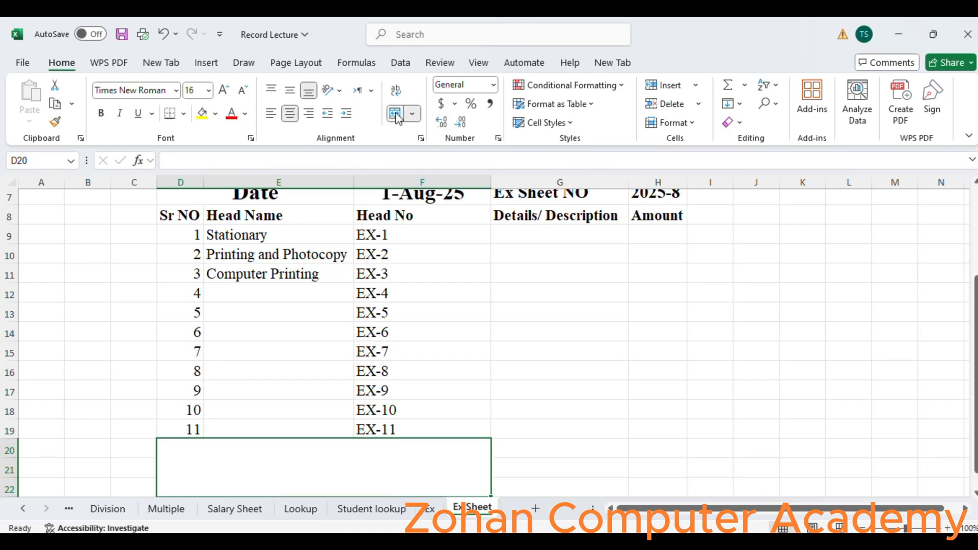
- Enter Total Exp in the merged D20:F22 cell
{"action": "double_click", "coordinate": [366, 465]}
{"action": "type", "text": "Tot"}
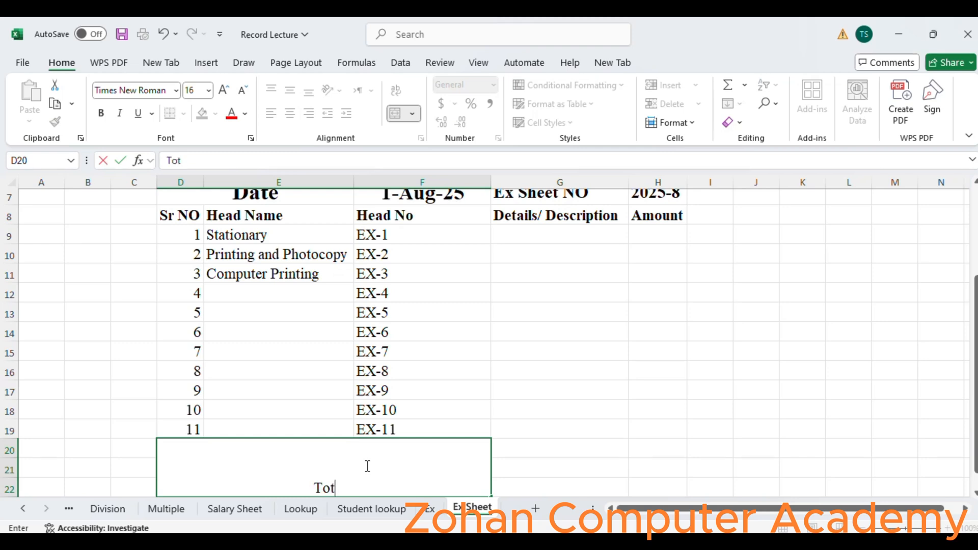
{"action": "type", "text": "al Ex"}
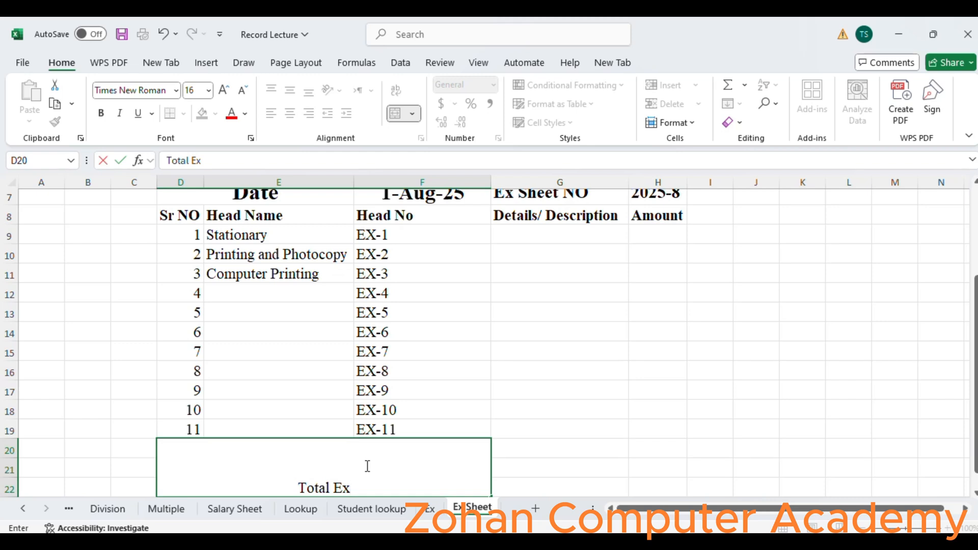
{"action": "type", "text": "p"}
{"action": "left_click", "coordinate": [574, 483]}
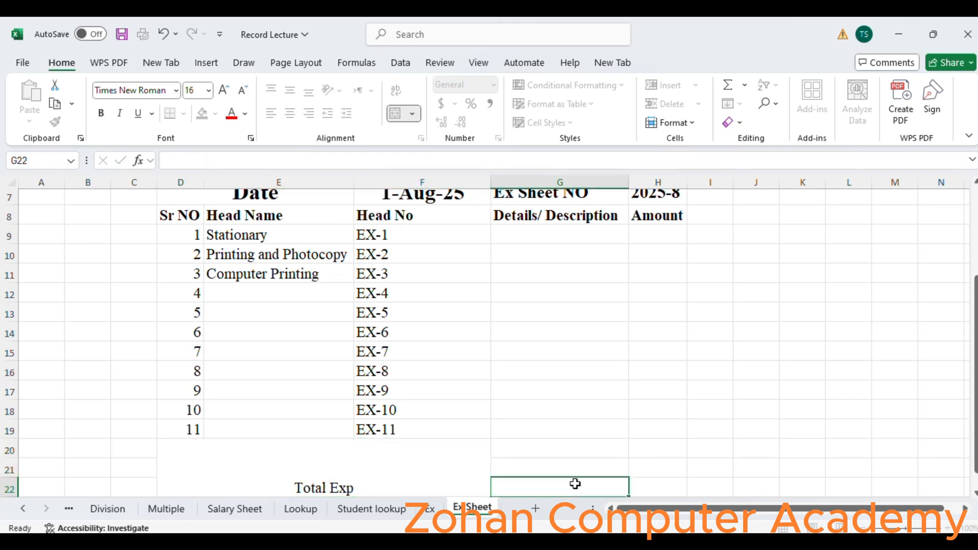
- Format the Total Exp cell as bold, 36 pt, and vertically centered
{"action": "left_click", "coordinate": [402, 493]}
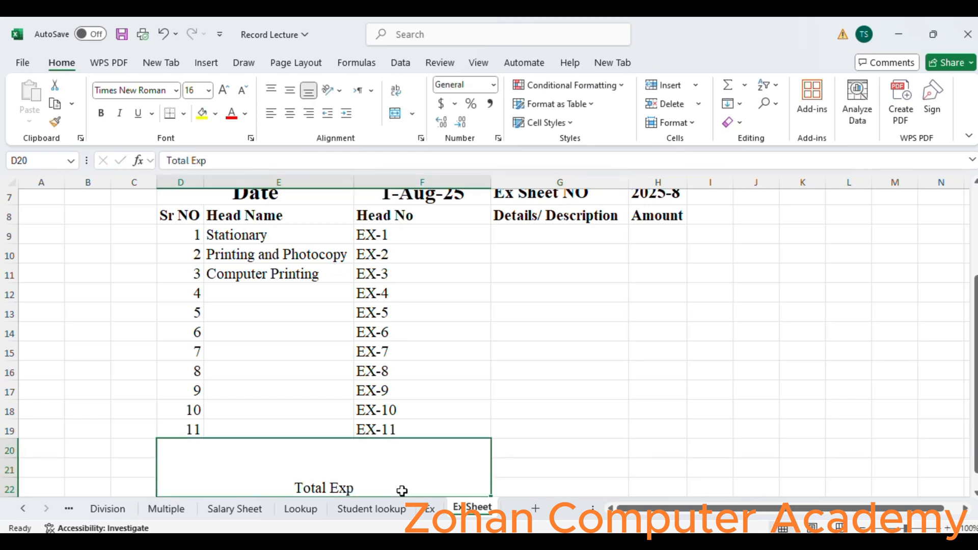
{"action": "left_click", "coordinate": [100, 113]}
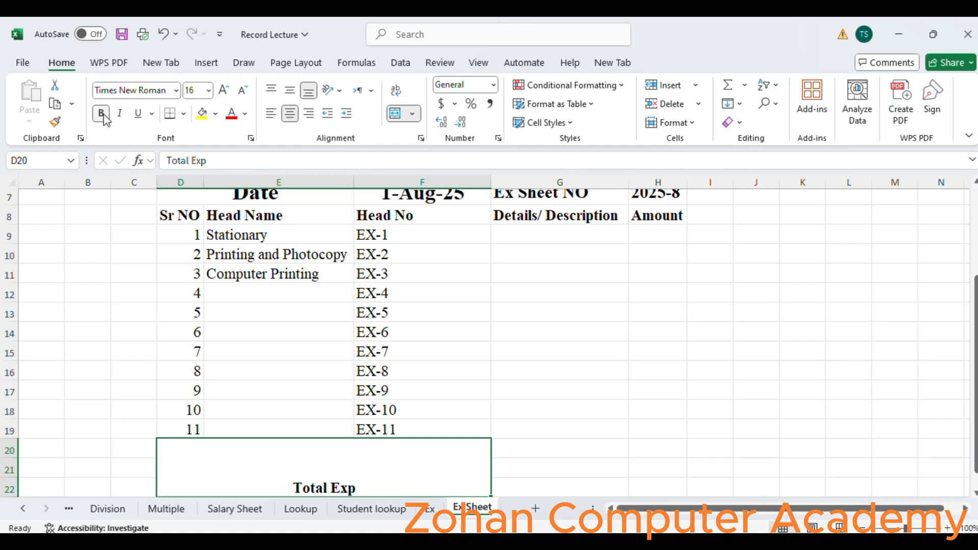
{"action": "left_click", "coordinate": [209, 91]}
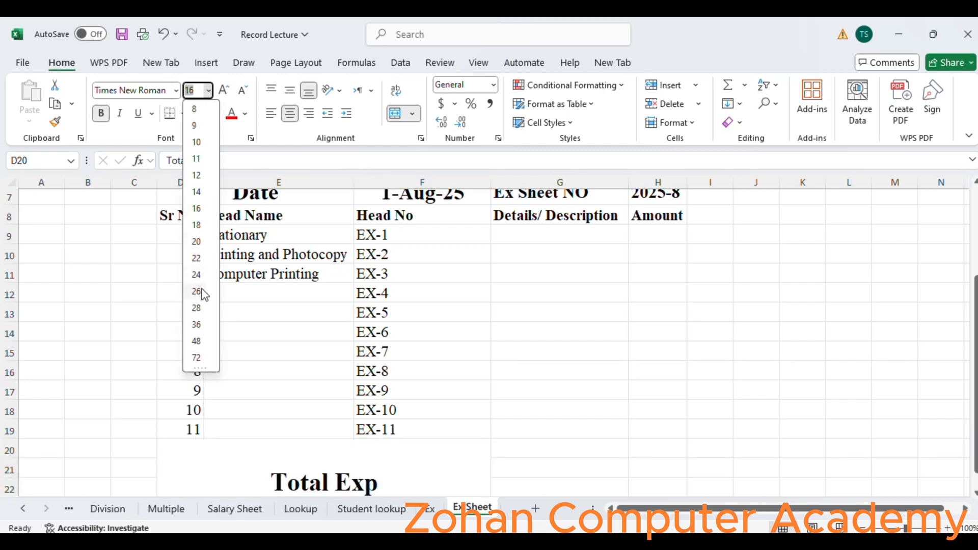
{"action": "left_click", "coordinate": [197, 308]}
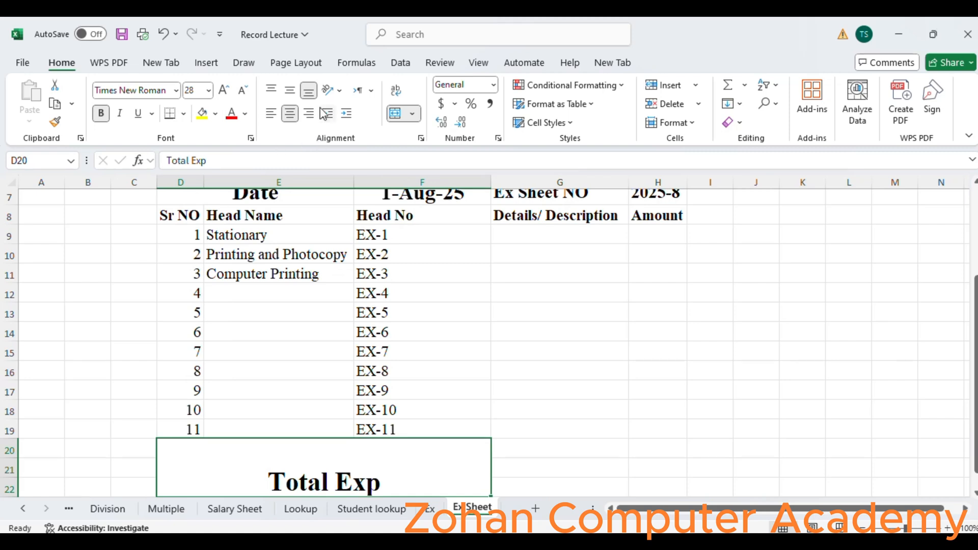
{"action": "left_click", "coordinate": [289, 92]}
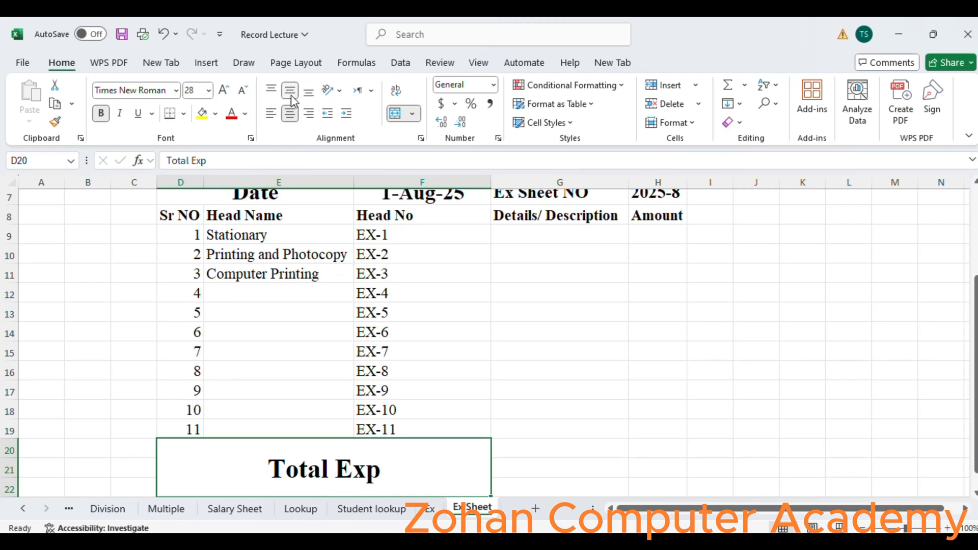
{"action": "left_click", "coordinate": [207, 94]}
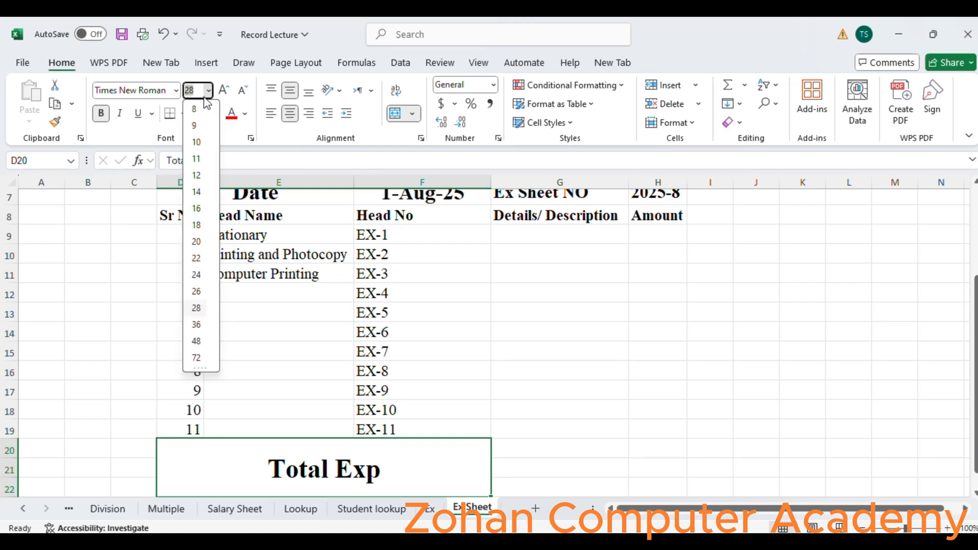
{"action": "left_click", "coordinate": [198, 325]}
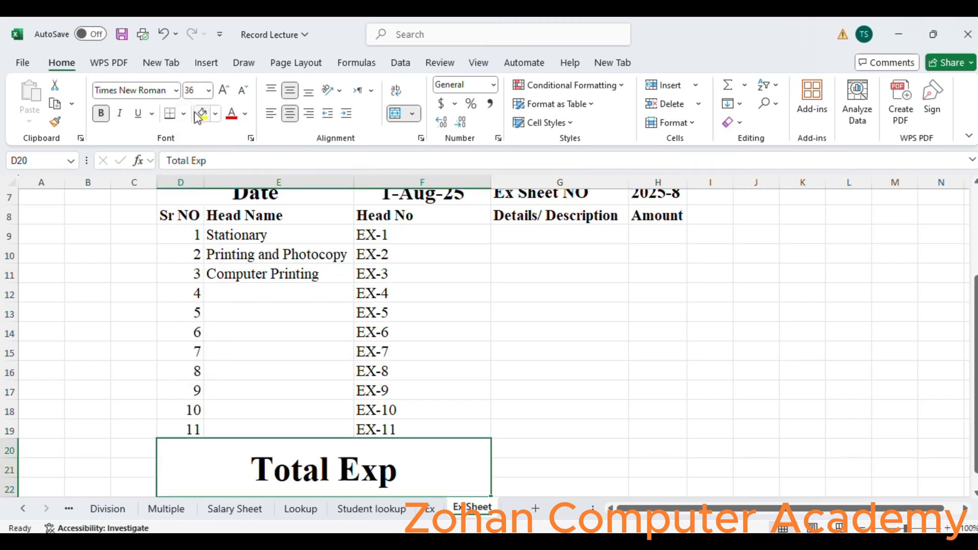
- Fill the Total Exp cell with gray
{"action": "left_click", "coordinate": [216, 113]}
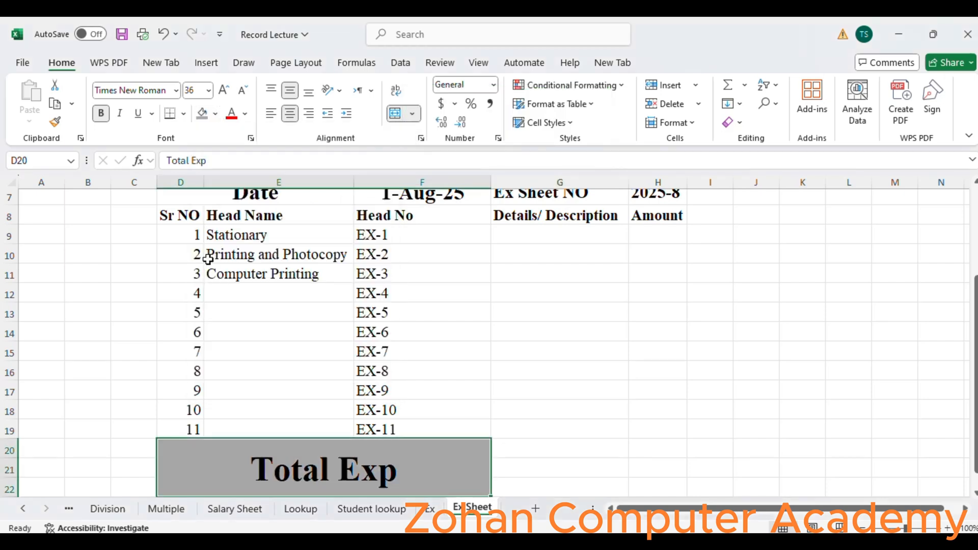
{"action": "left_click", "coordinate": [208, 259]}
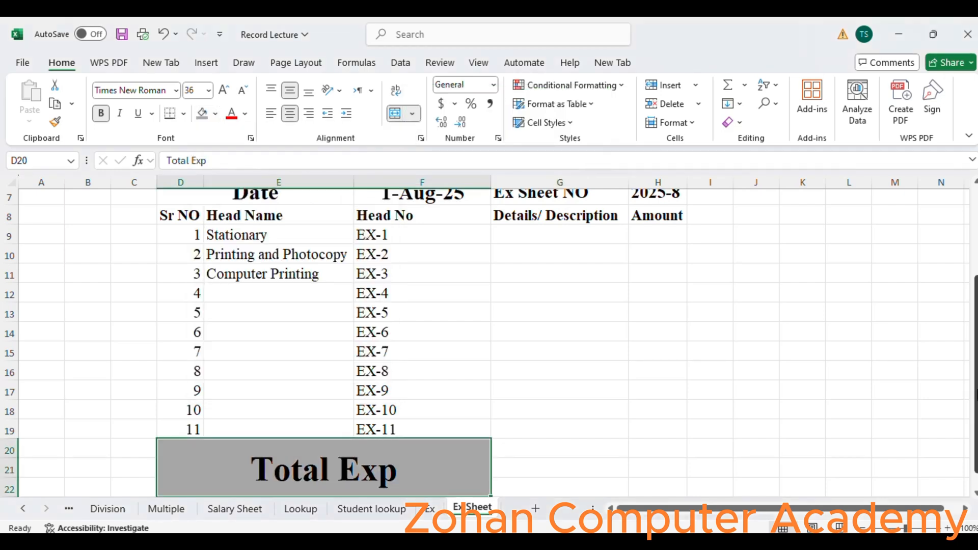
- Apply all borders and a thick outside border to the table range D2:H22
{"action": "left_click_drag", "start_coordinate": [974, 382], "coordinate": [973, 343]}
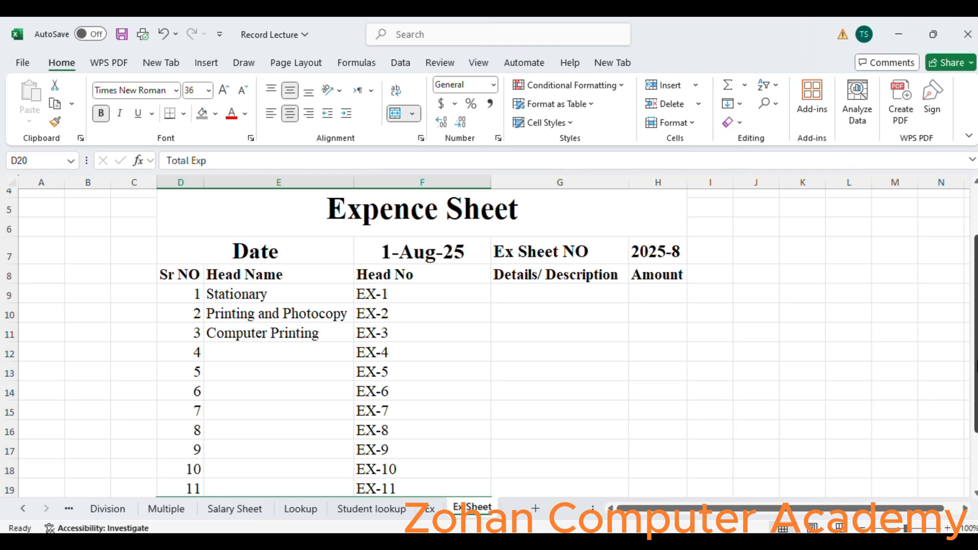
{"action": "scroll", "coordinate": [975, 366], "scroll_direction": "up", "scroll_amount": 1}
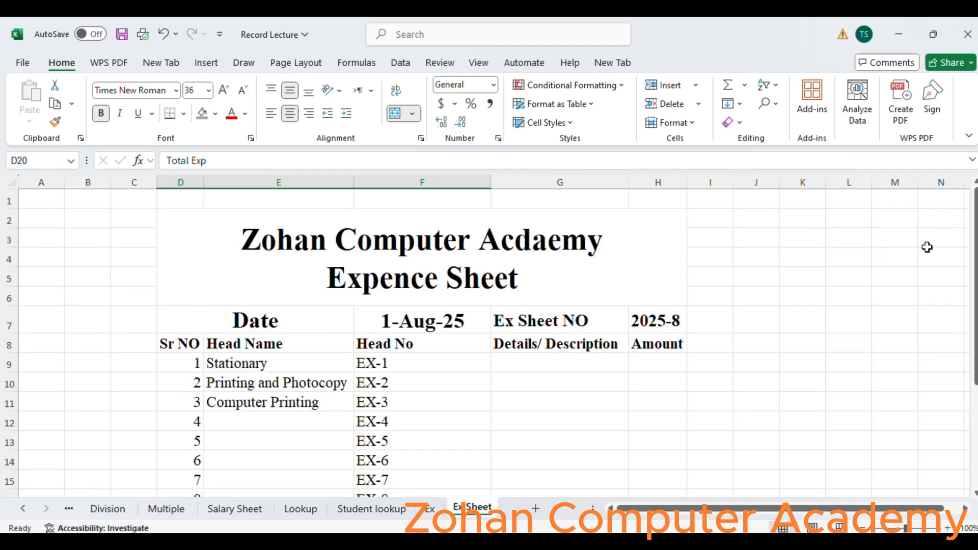
{"action": "left_click", "coordinate": [262, 250]}
{"action": "key", "text": "shift+Down"}
{"action": "key", "text": "shift+Down"}
{"action": "key", "text": "shift+Down"}
{"action": "key", "text": "shift+Down"}
{"action": "key", "text": "shift+Down"}
{"action": "key", "text": "shift+Down"}
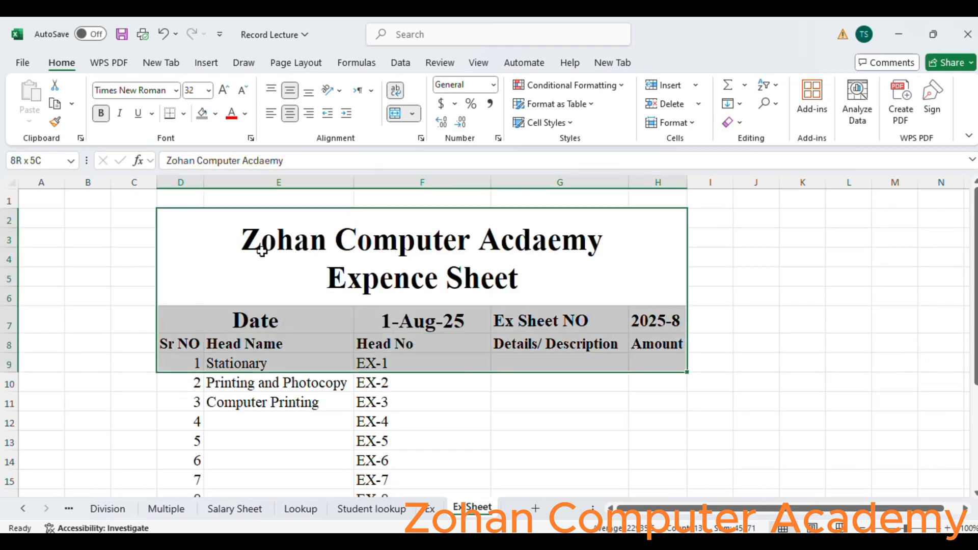
{"action": "key", "text": "shift+Down"}
{"action": "key", "text": "shift+Down"}
{"action": "key", "text": "shift+Down"}
{"action": "key", "text": "shift+Down"}
{"action": "key", "text": "shift+Down"}
{"action": "key", "text": "shift+Down"}
{"action": "key", "text": "shift+Down"}
{"action": "key", "text": "shift+Down"}
{"action": "key", "text": "shift+Down"}
{"action": "key", "text": "shift+Down"}
{"action": "key", "text": "shift+Down"}
{"action": "key", "text": "shift+Down"}
{"action": "key", "text": "shift+Down"}
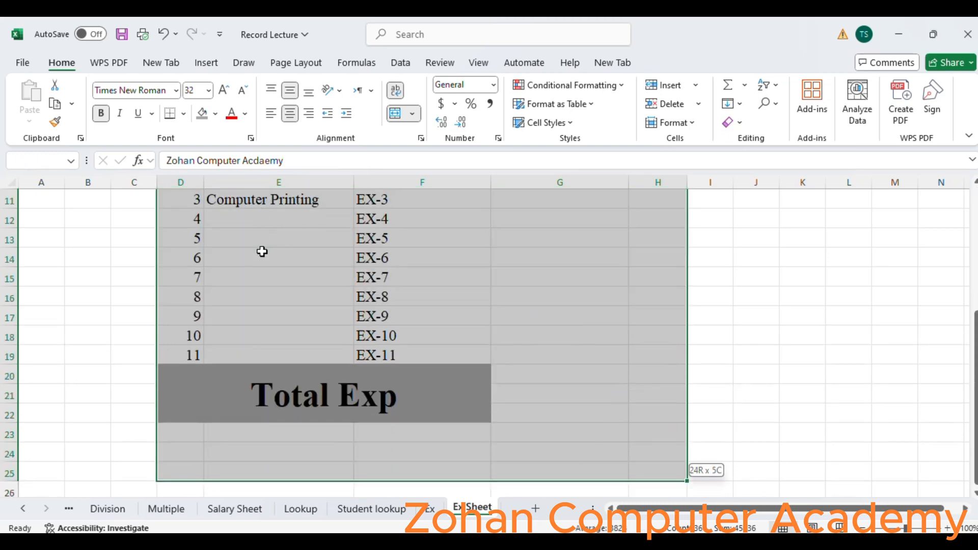
{"action": "key", "text": "shift+Up"}
{"action": "key", "text": "shift+Up"}
{"action": "key", "text": "shift+Up"}
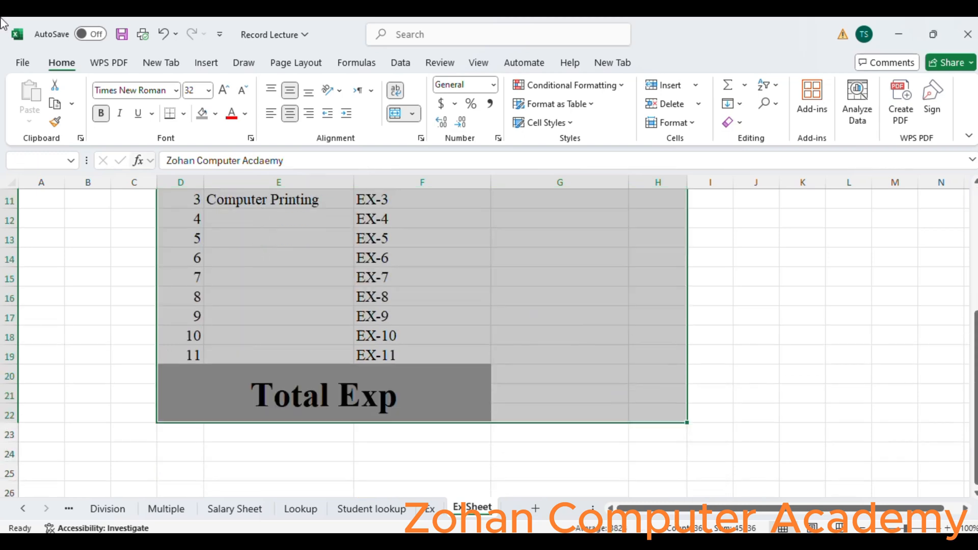
{"action": "left_click", "coordinate": [184, 114]}
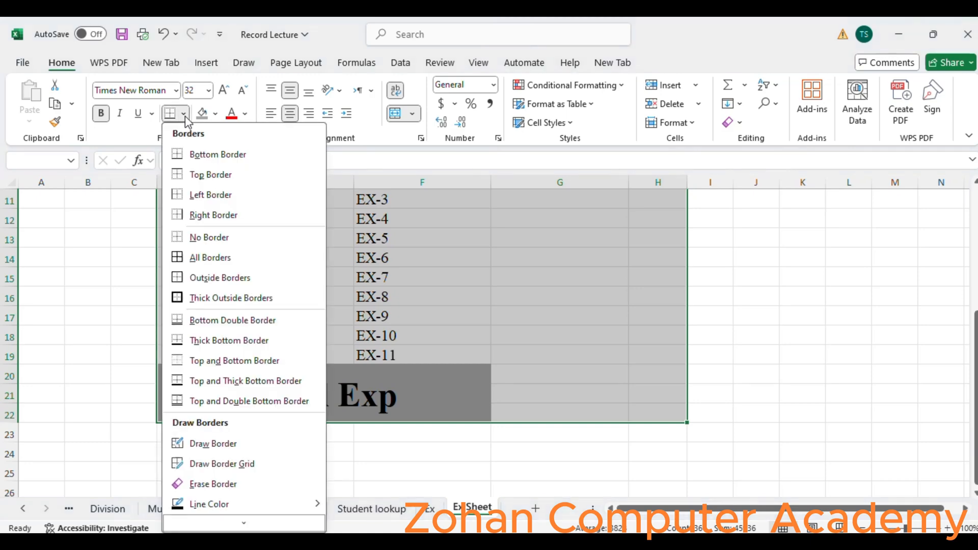
{"action": "left_click", "coordinate": [226, 258]}
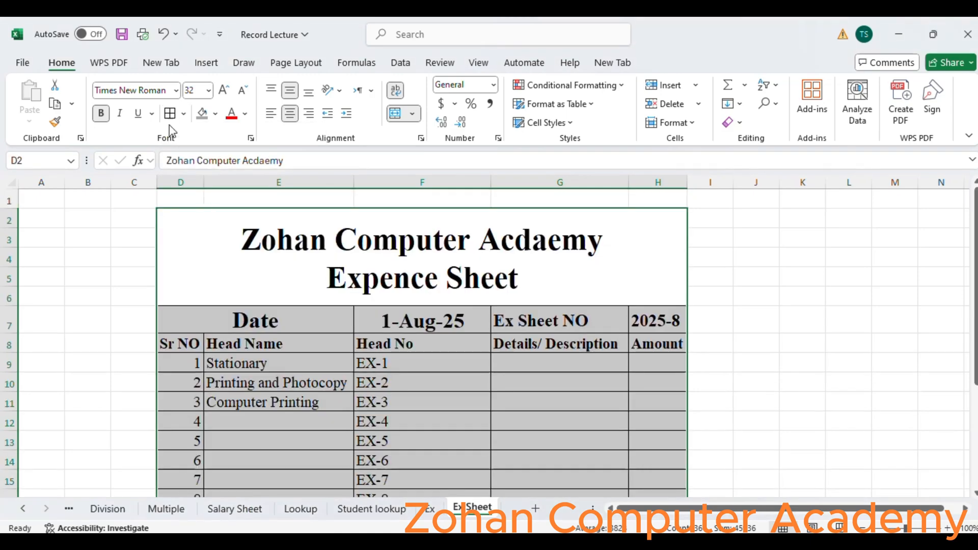
{"action": "left_click", "coordinate": [185, 115]}
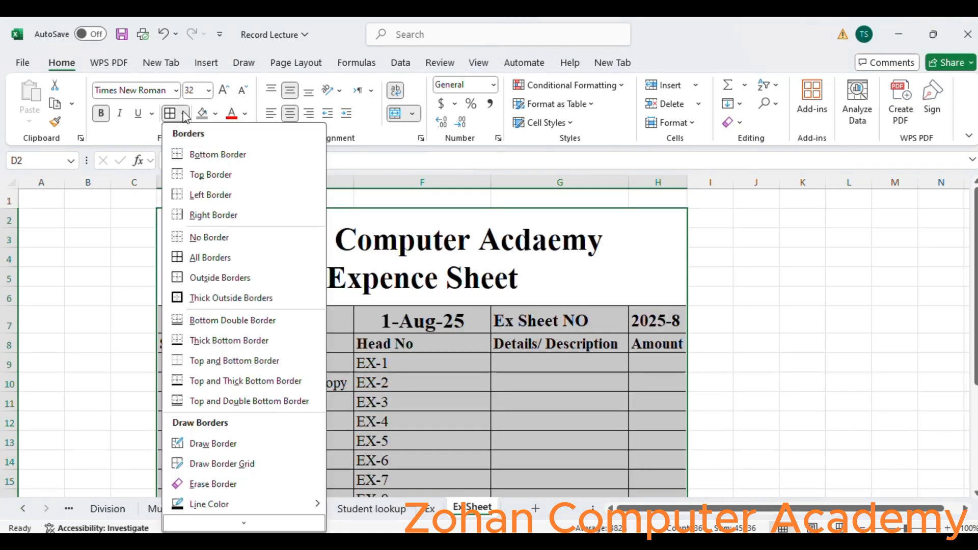
{"action": "left_click", "coordinate": [210, 298]}
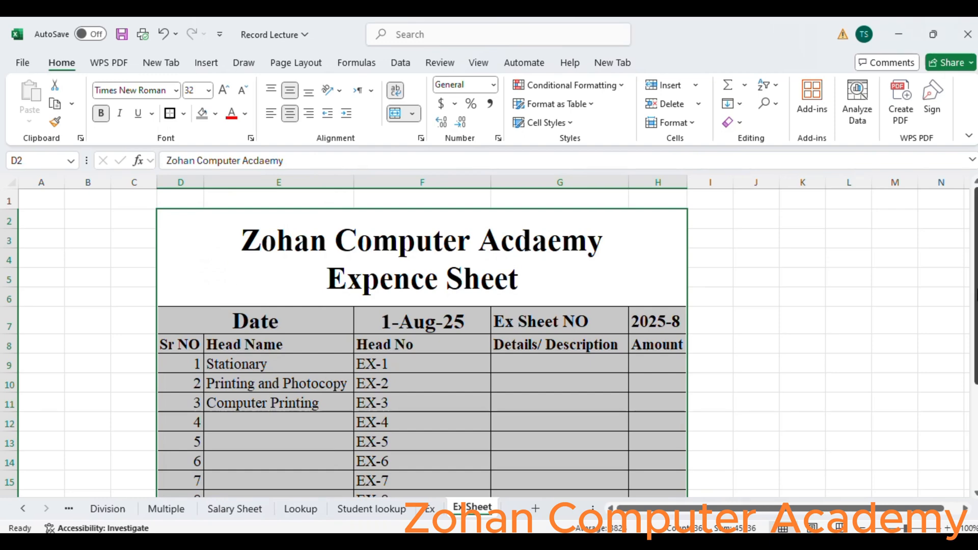
{"action": "left_click_drag", "start_coordinate": [975, 261], "coordinate": [975, 288]}
{"action": "left_click", "coordinate": [723, 403]}
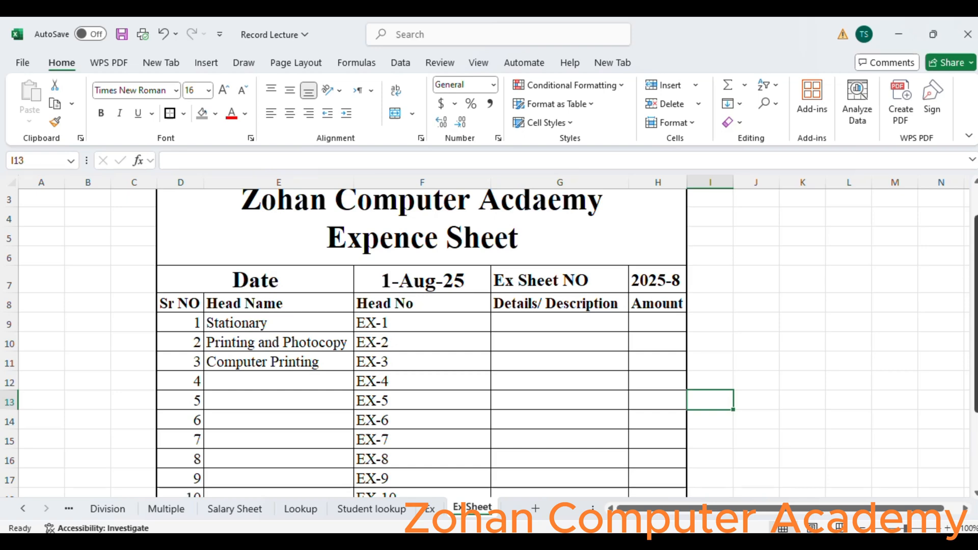
{"action": "left_click_drag", "start_coordinate": [972, 294], "coordinate": [974, 298]}
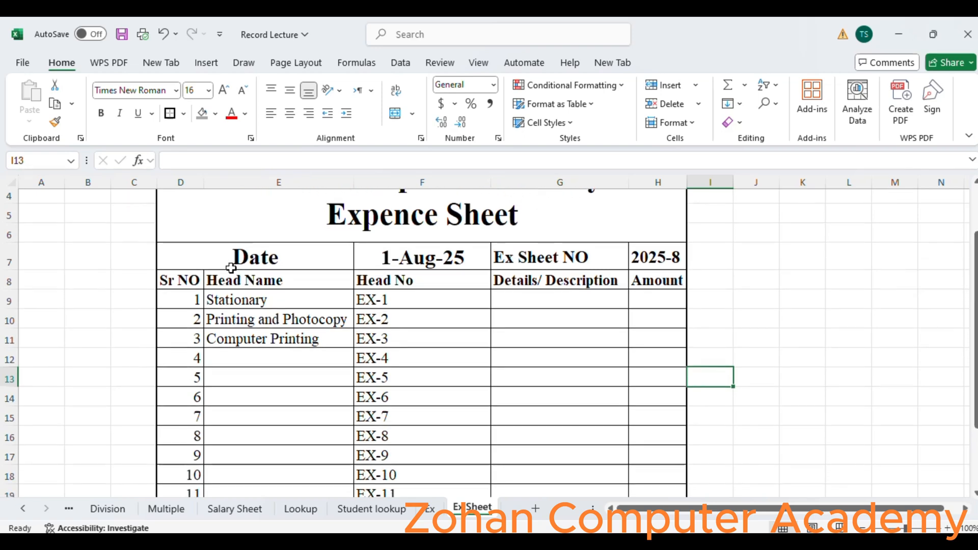
{"action": "left_click_drag", "start_coordinate": [225, 260], "coordinate": [651, 275]}
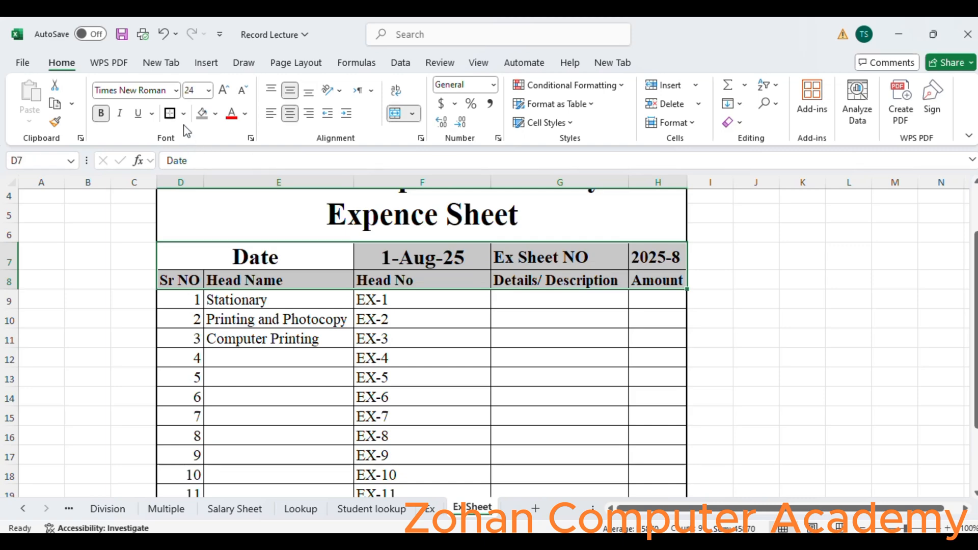
{"action": "left_click", "coordinate": [475, 372]}
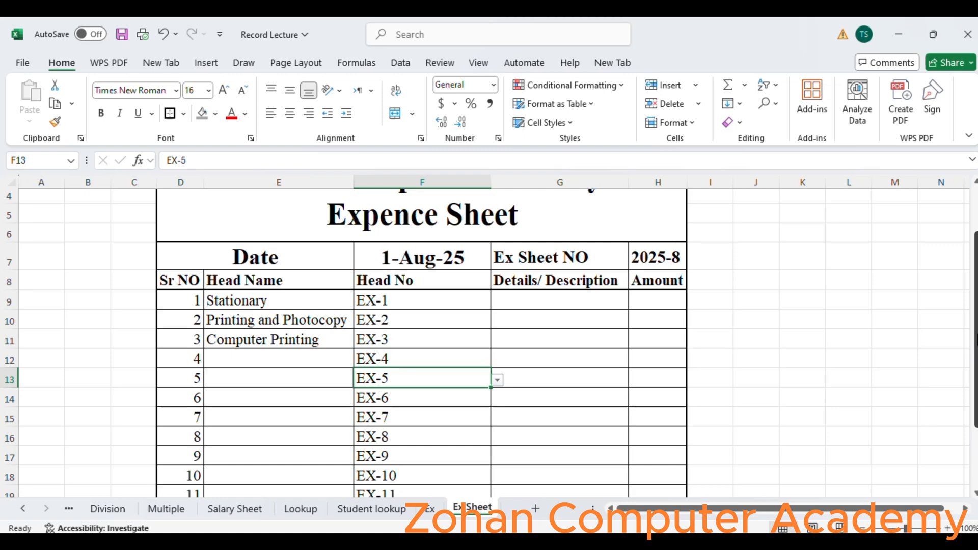
- Merge cells G20:H22 beside Total Exp and apply a border to the merged cell
{"action": "left_click_drag", "start_coordinate": [975, 326], "coordinate": [976, 384]}
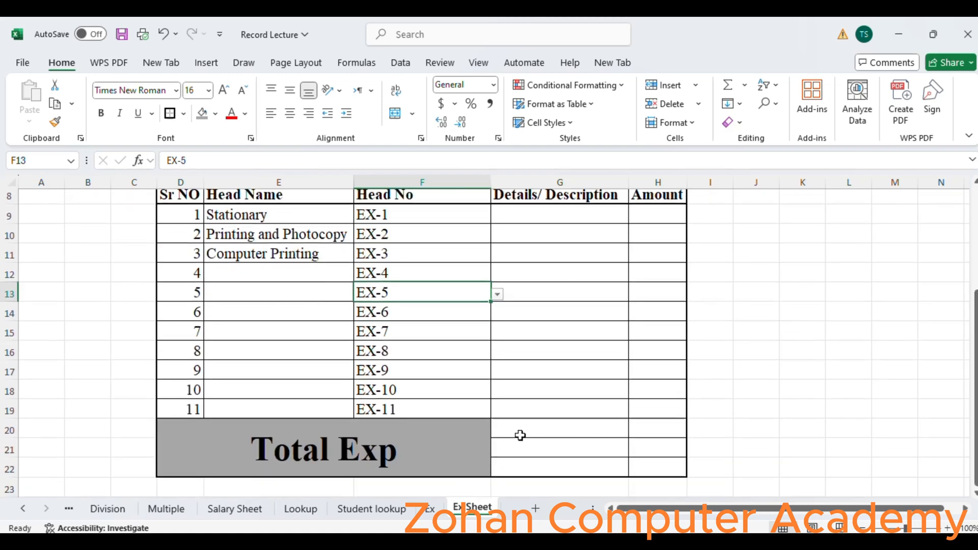
{"action": "left_click_drag", "start_coordinate": [515, 427], "coordinate": [671, 472]}
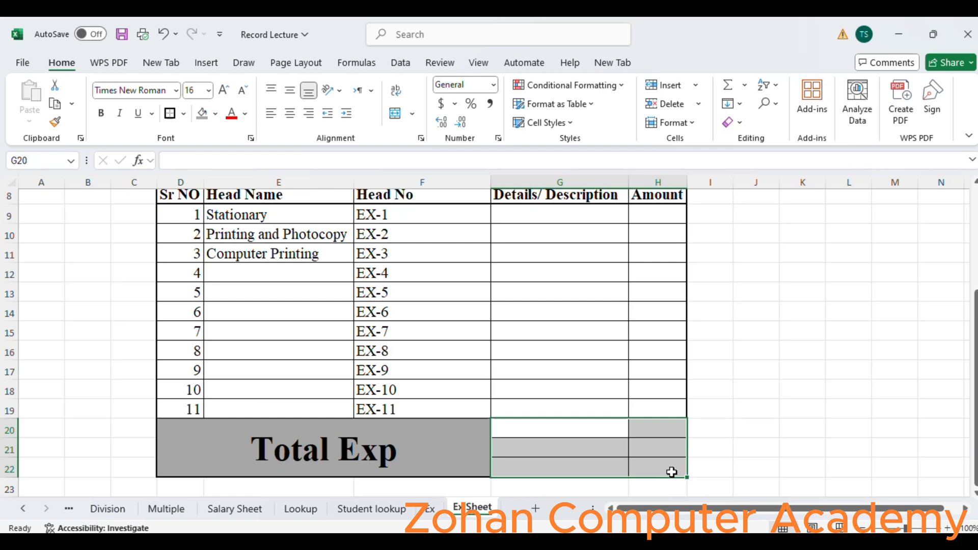
{"action": "left_click", "coordinate": [397, 119]}
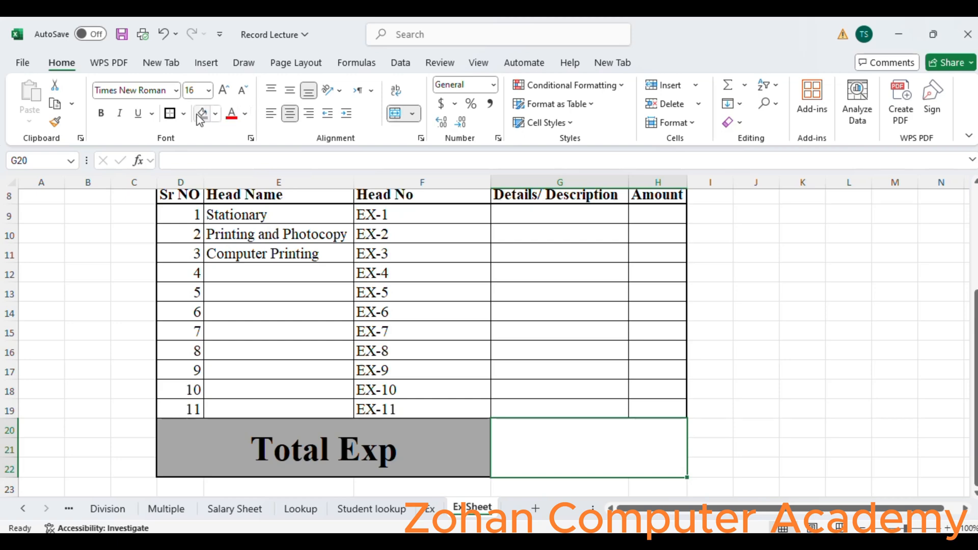
{"action": "left_click", "coordinate": [176, 119]}
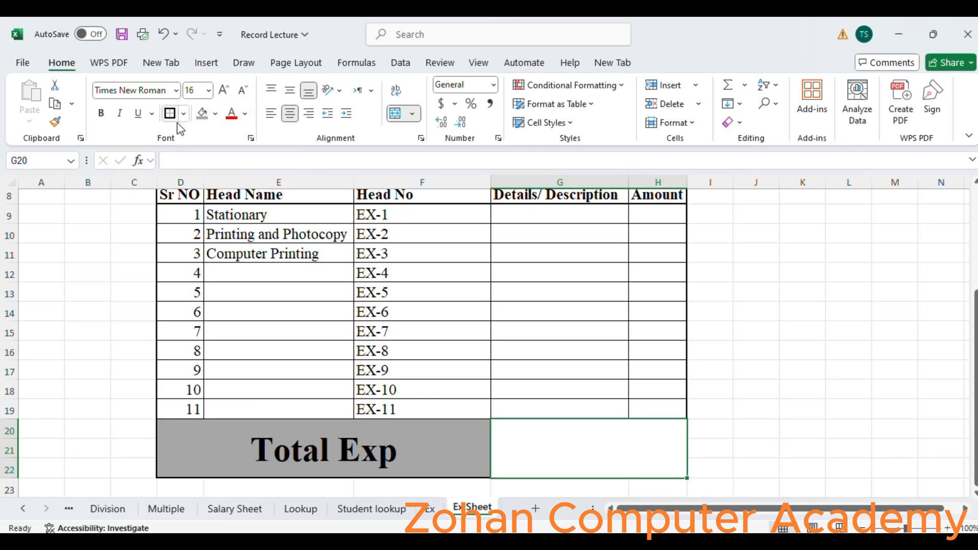
{"action": "left_click", "coordinate": [311, 449]}
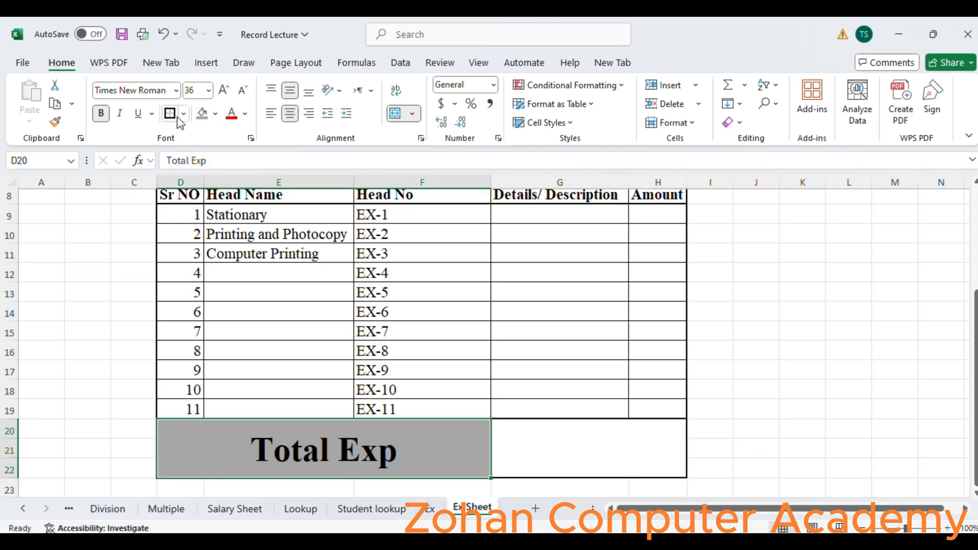
{"action": "left_click", "coordinate": [614, 446]}
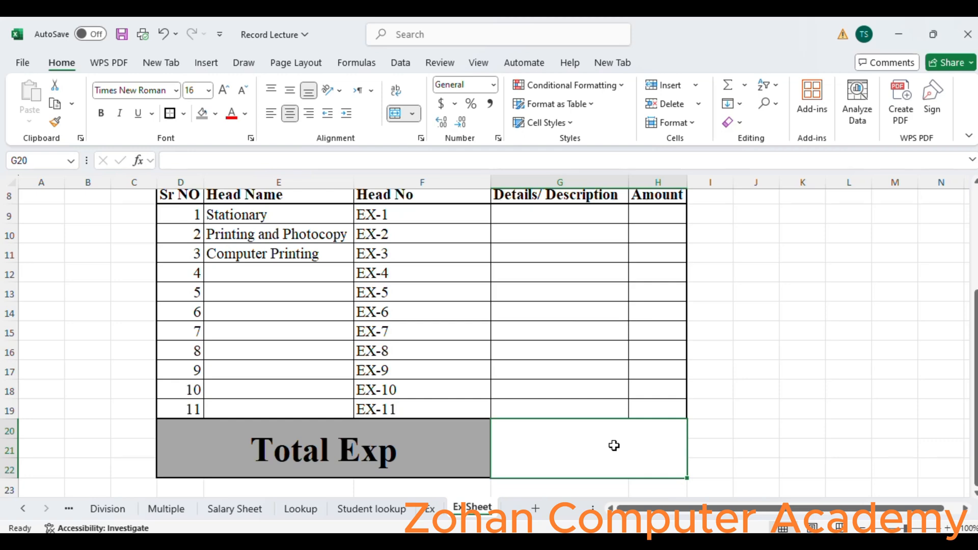
- Enter a SUM formula totalling the Amount cells H9:H19 in the merged cell beside Total Exp
{"action": "type", "text": "="}
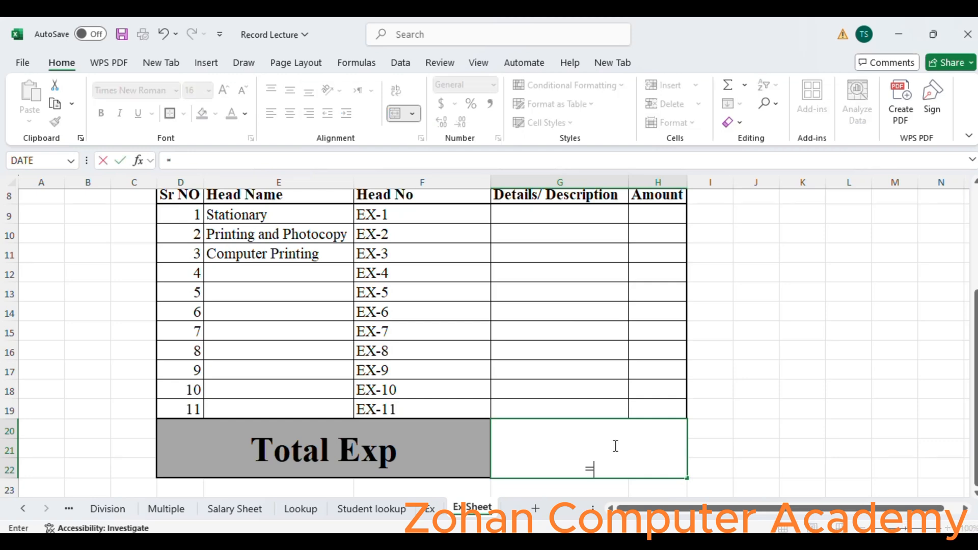
{"action": "type", "text": "si"}
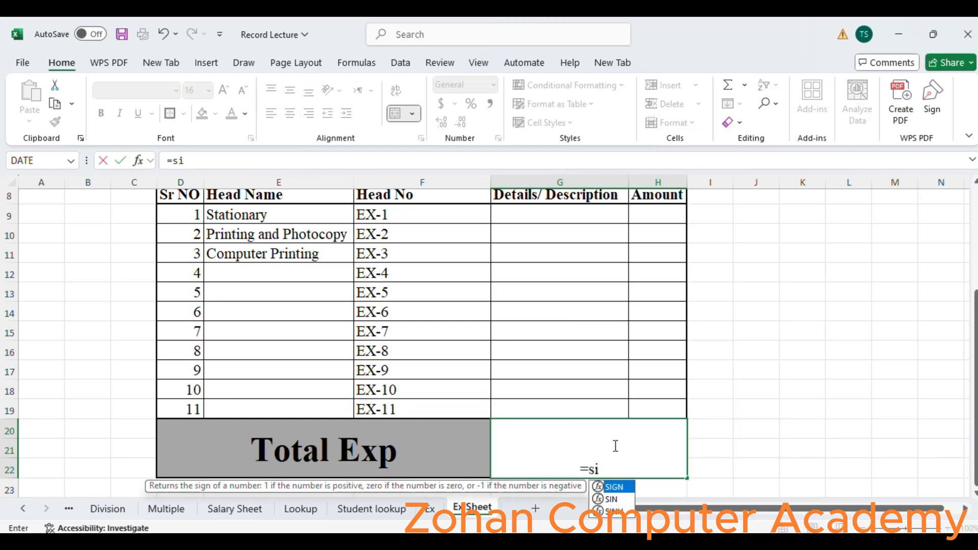
{"action": "key", "text": "BackSpace"}
{"action": "type", "text": "um"}
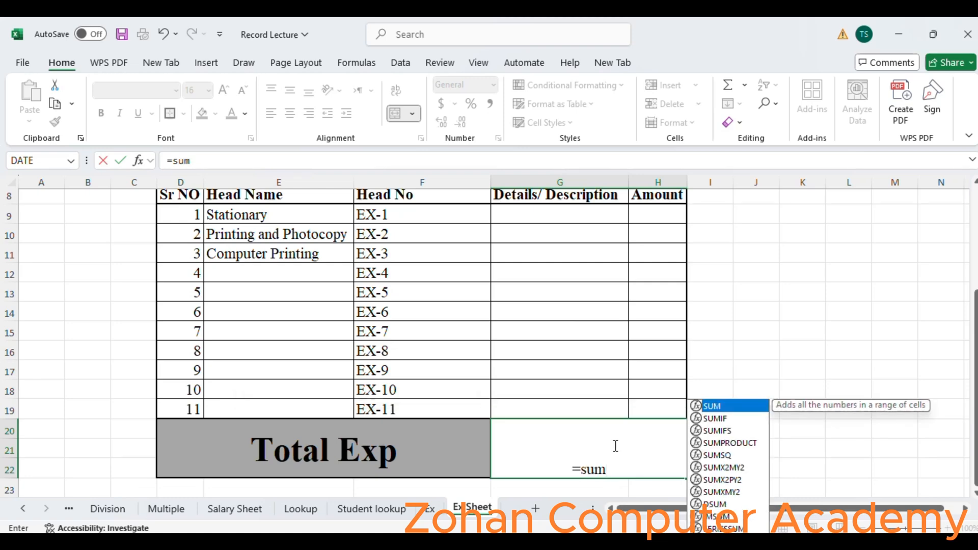
{"action": "double_click", "coordinate": [724, 406]}
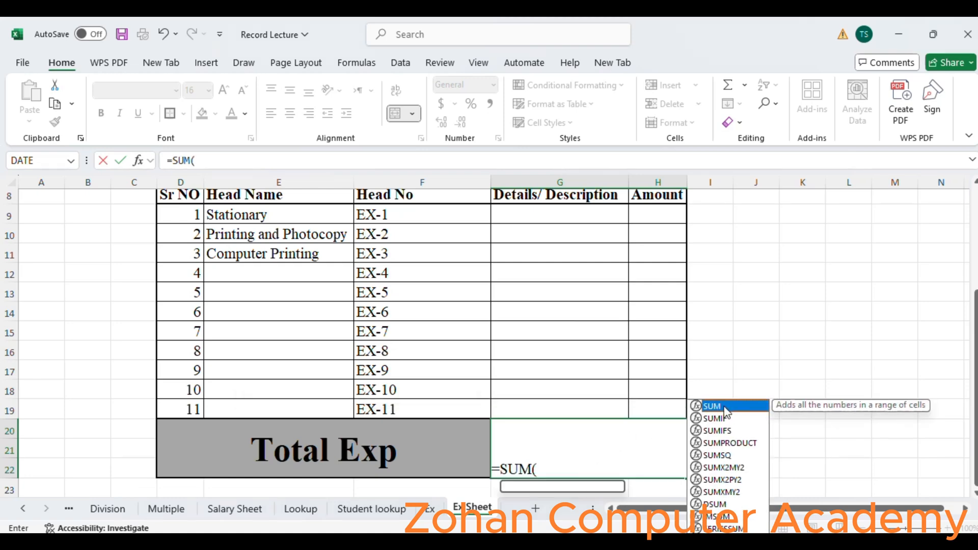
{"action": "left_click_drag", "start_coordinate": [643, 212], "coordinate": [667, 406]}
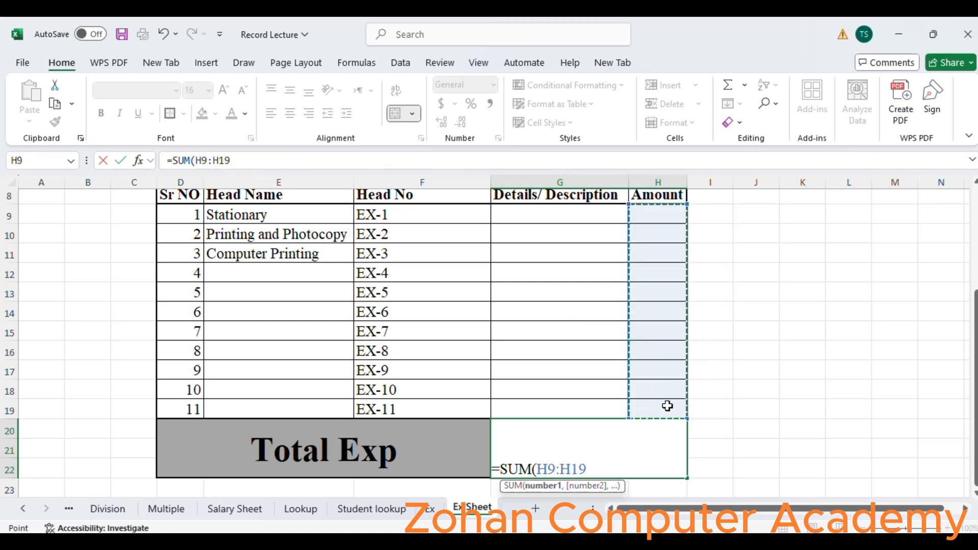
{"action": "type", "text": ")"}
{"action": "key", "text": "Return"}
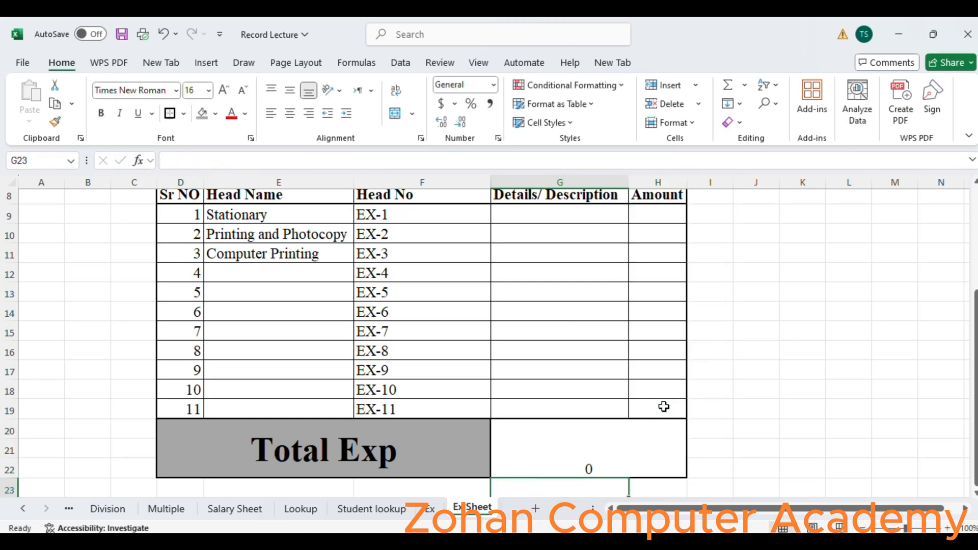
- Vertically center the total cell and copy the Total Exp cell's formatting onto it with Format Painter
{"action": "left_click", "coordinate": [584, 462]}
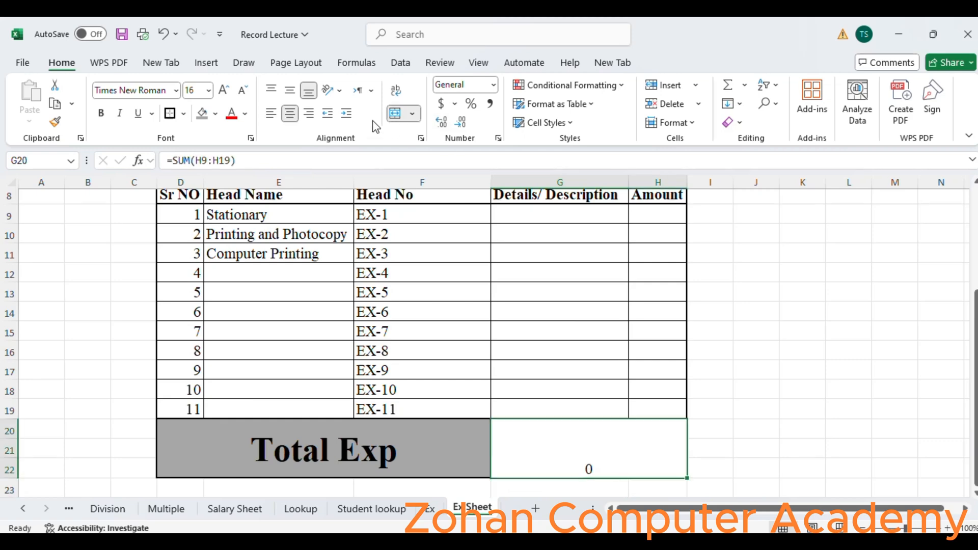
{"action": "left_click", "coordinate": [291, 91]}
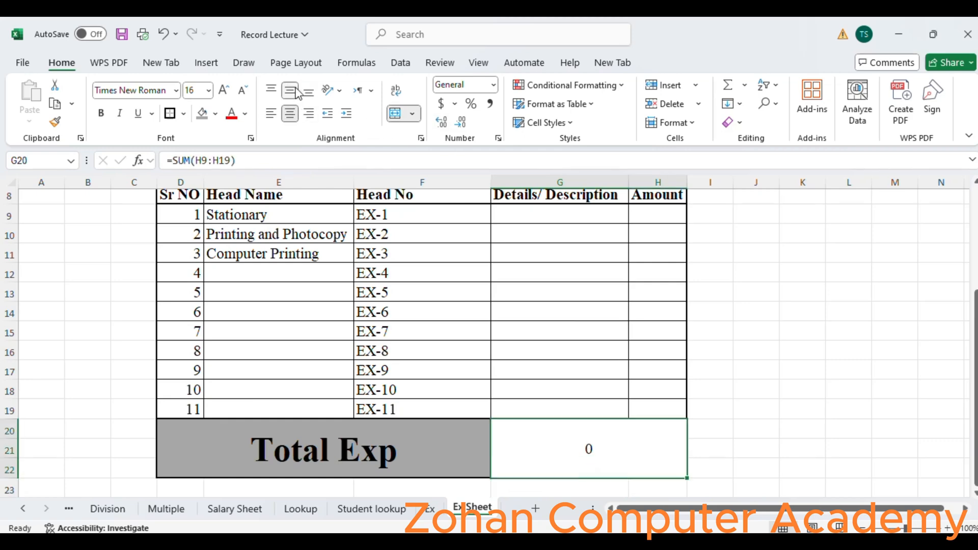
{"action": "left_click", "coordinate": [446, 448]}
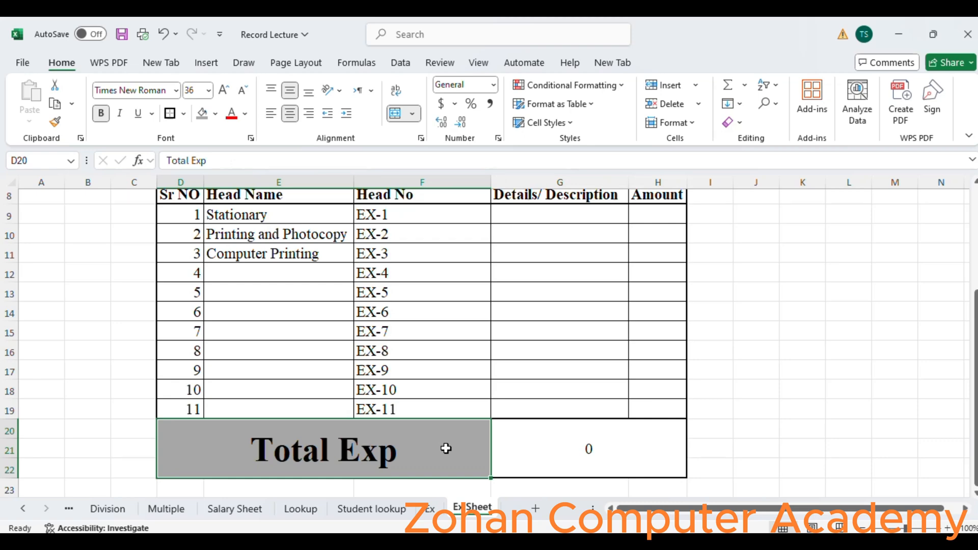
{"action": "left_click", "coordinate": [55, 122]}
{"action": "left_click", "coordinate": [599, 452]}
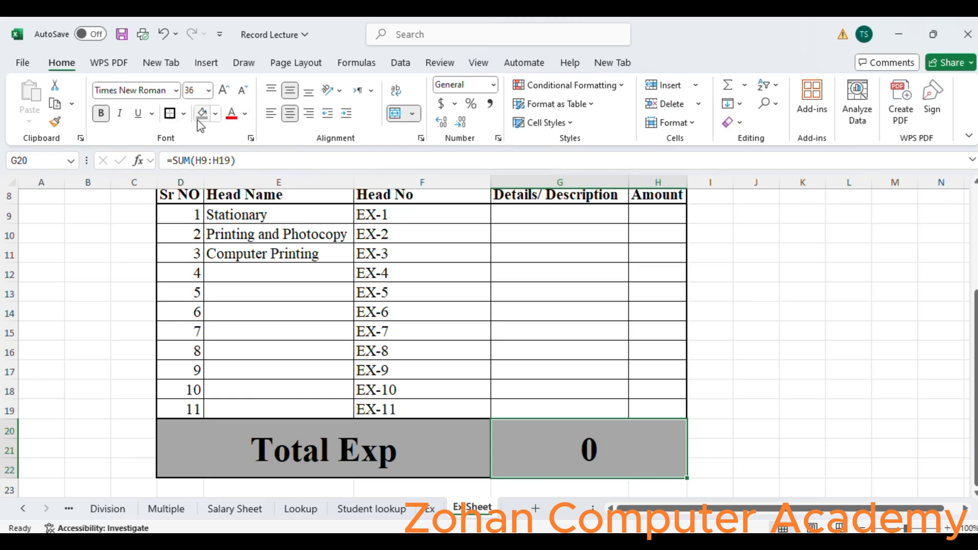
- Change the total cell's fill to a lighter gray
{"action": "left_click", "coordinate": [216, 114]}
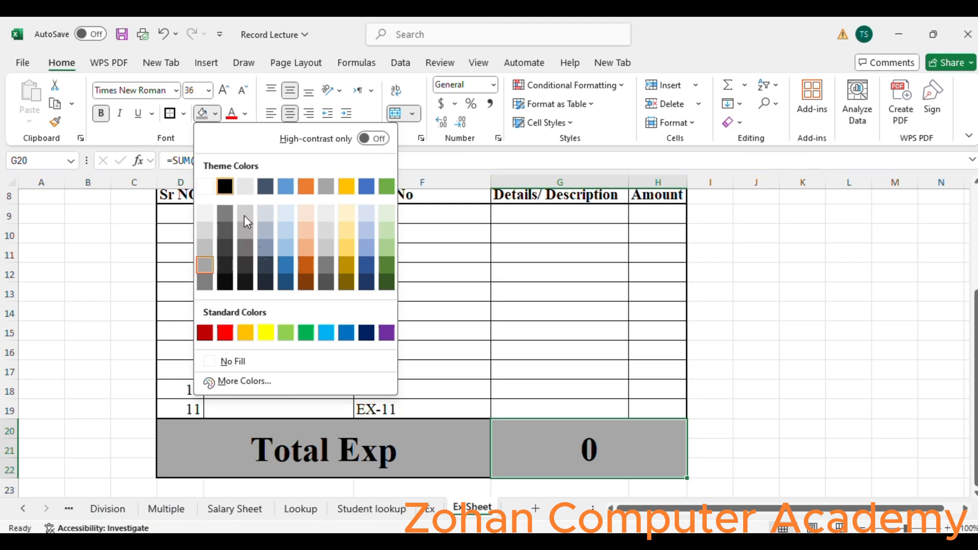
{"action": "left_click", "coordinate": [203, 226]}
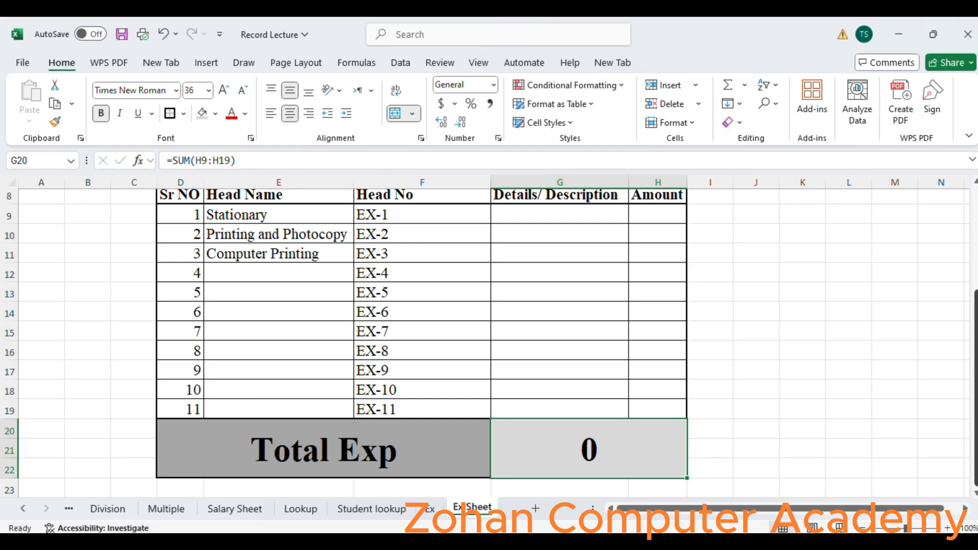
{"action": "left_click_drag", "start_coordinate": [976, 398], "coordinate": [976, 399]}
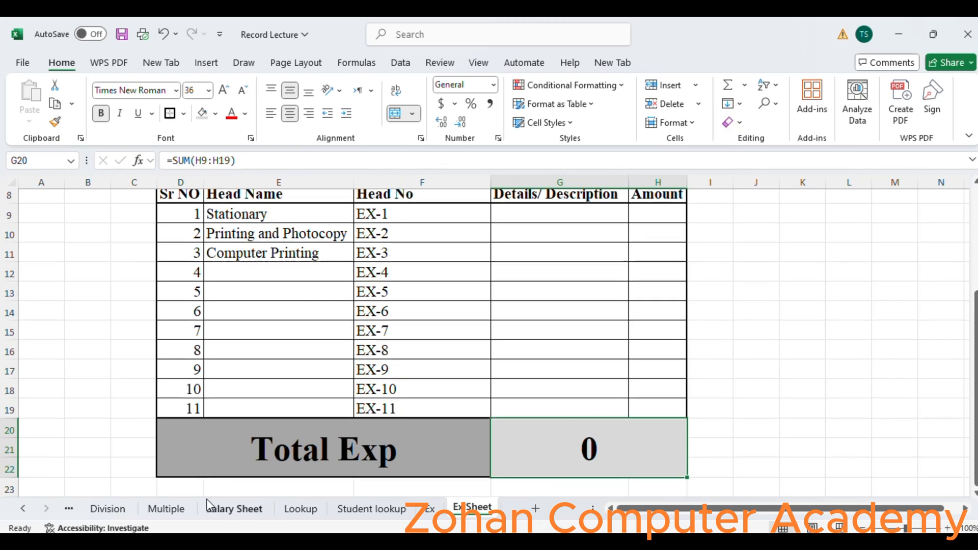
{"action": "left_click", "coordinate": [166, 458]}
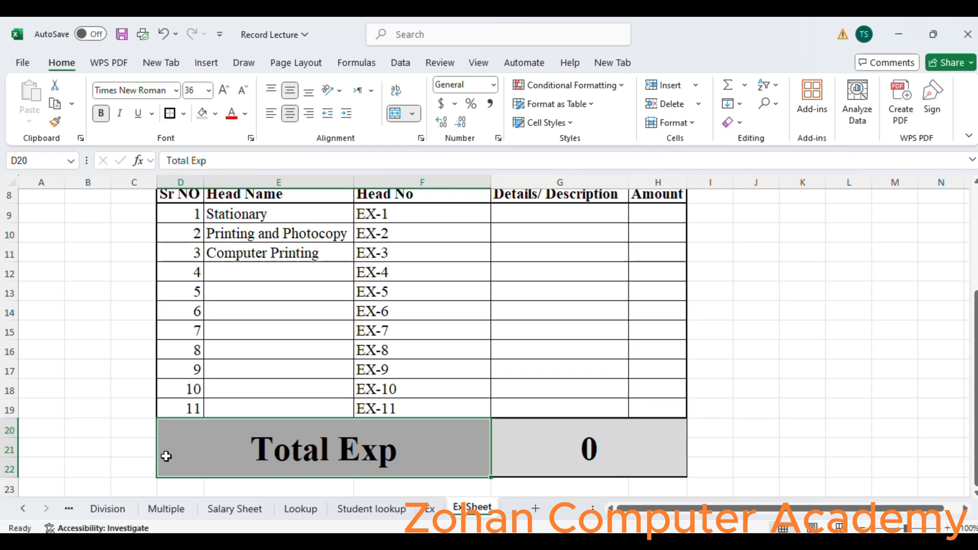
{"action": "double_click", "coordinate": [168, 454]}
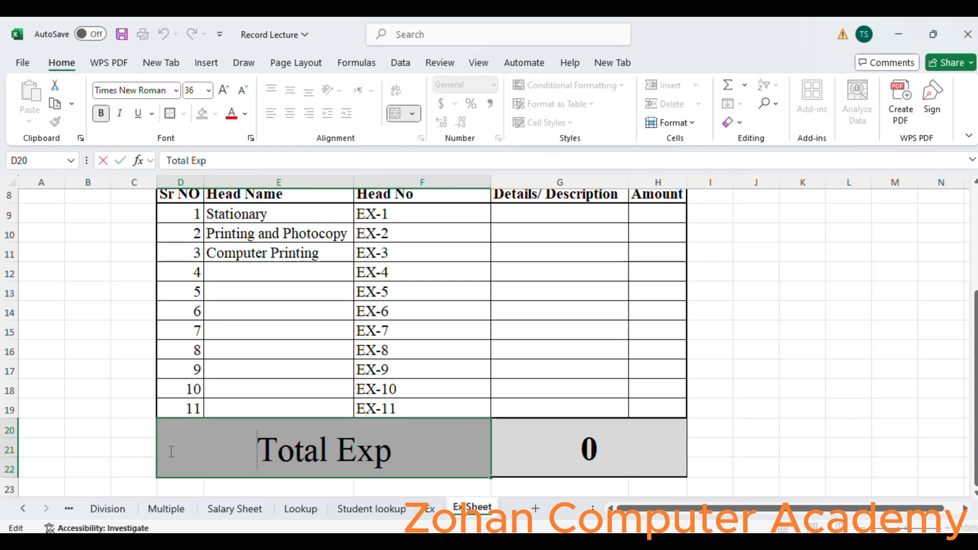
{"action": "left_click", "coordinate": [168, 488]}
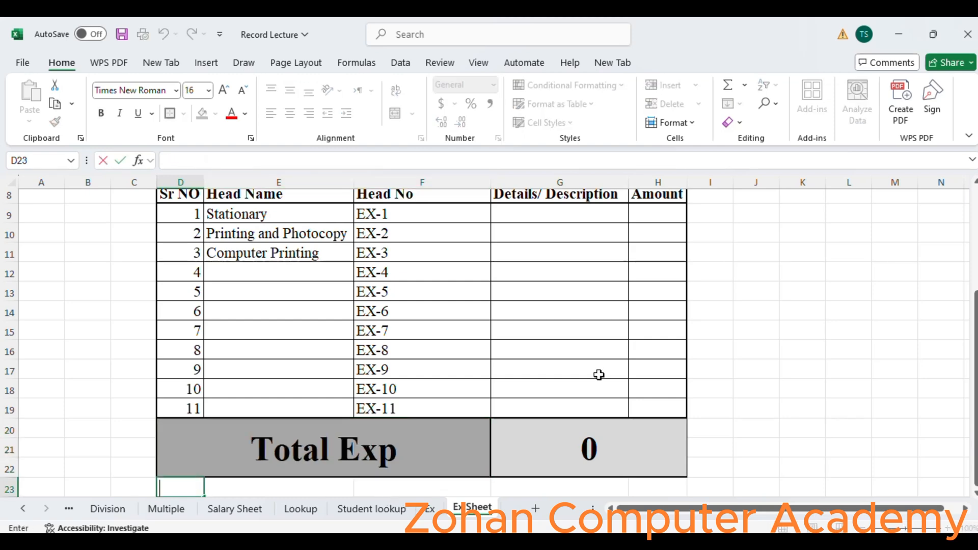
{"action": "left_click_drag", "start_coordinate": [975, 325], "coordinate": [975, 327]}
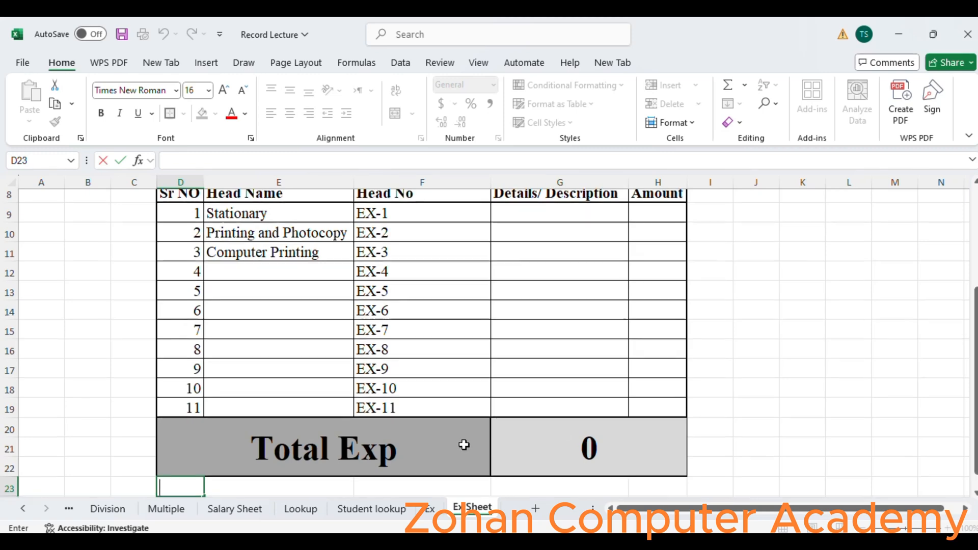
{"action": "key", "text": "Return"}
{"action": "left_click", "coordinate": [733, 350]}
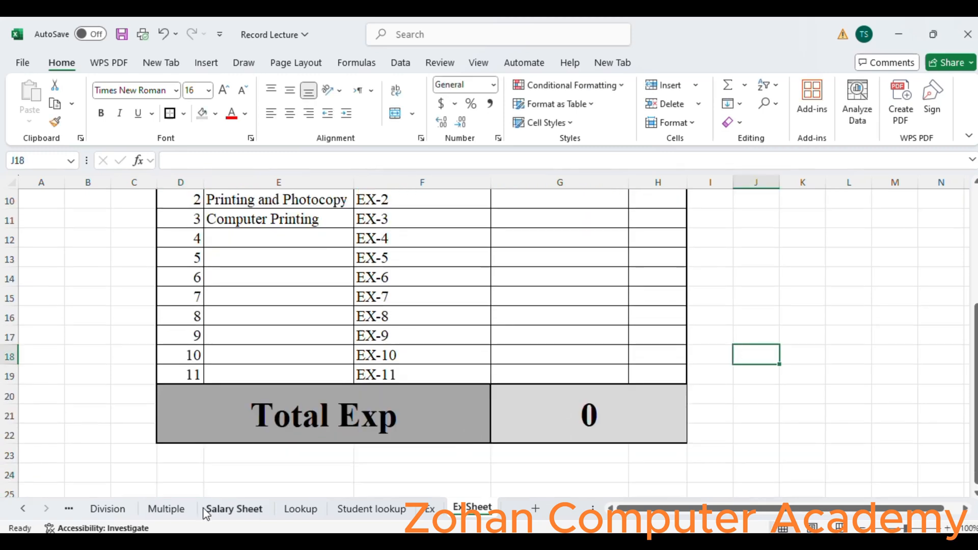
- Merge cells D23:F24 below the Total Exp row
{"action": "left_click", "coordinate": [172, 456]}
{"action": "scroll", "coordinate": [172, 457], "scroll_direction": "down", "scroll_amount": 2}
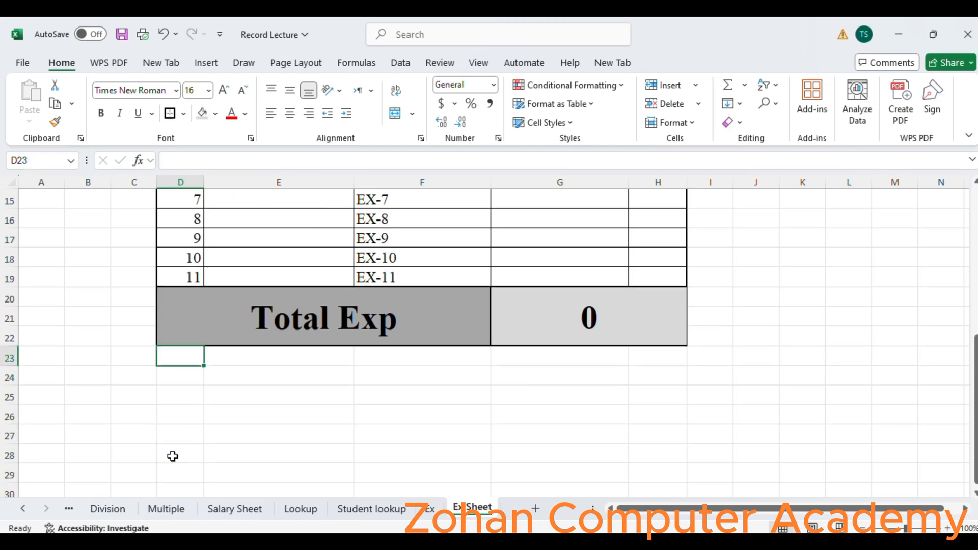
{"action": "key", "text": "shift+Down"}
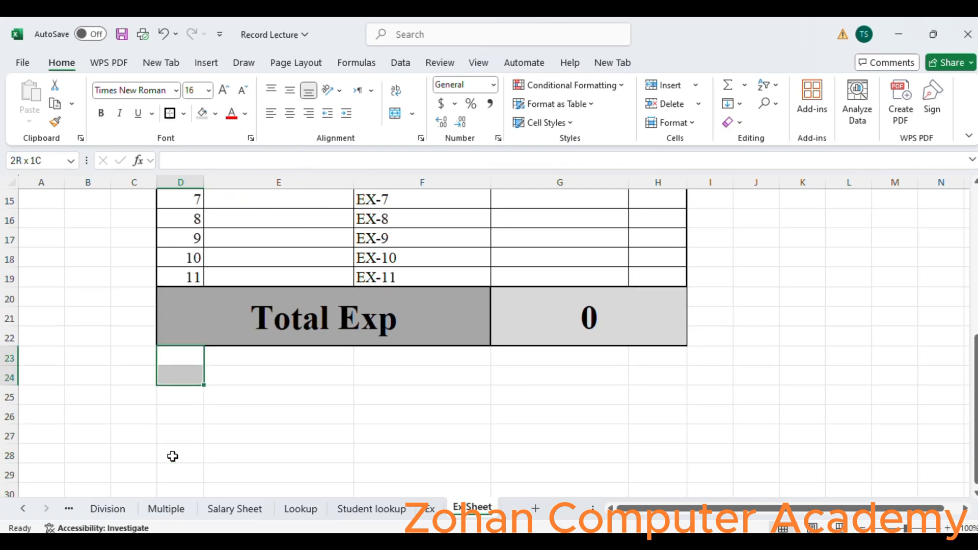
{"action": "key", "text": "shift+Right"}
{"action": "key", "text": "shift+Right"}
{"action": "key", "text": "shift+Right"}
{"action": "key", "text": "shift+Right"}
{"action": "key", "text": "shift+Right"}
{"action": "key", "text": "shift+Left"}
{"action": "key", "text": "shift+Left"}
{"action": "key", "text": "shift+Left"}
{"action": "key", "text": "shift+Left"}
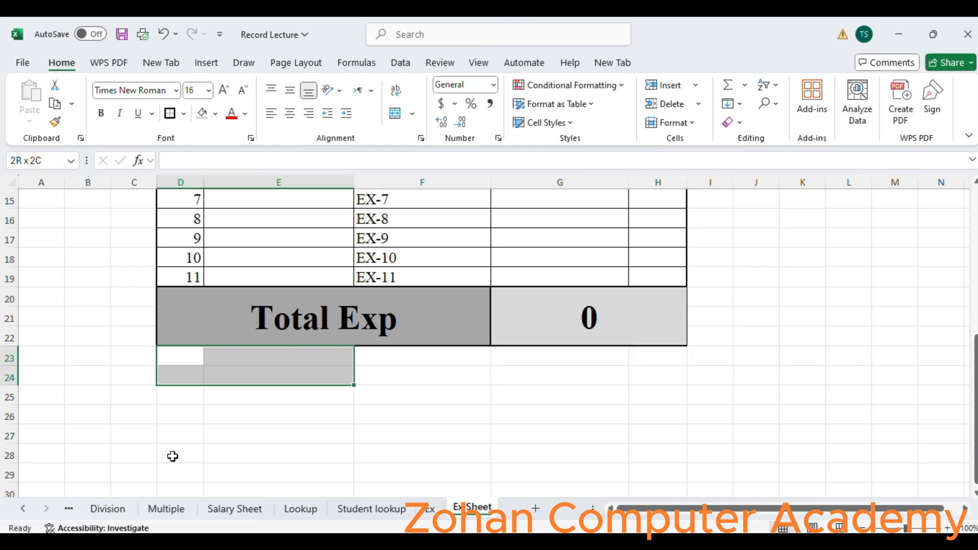
{"action": "key", "text": "shift+Right"}
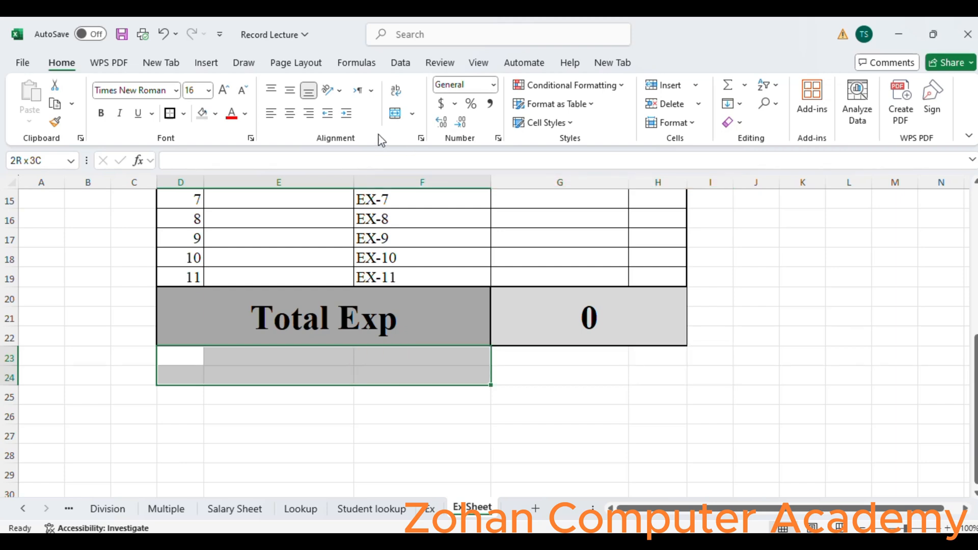
{"action": "left_click", "coordinate": [395, 114]}
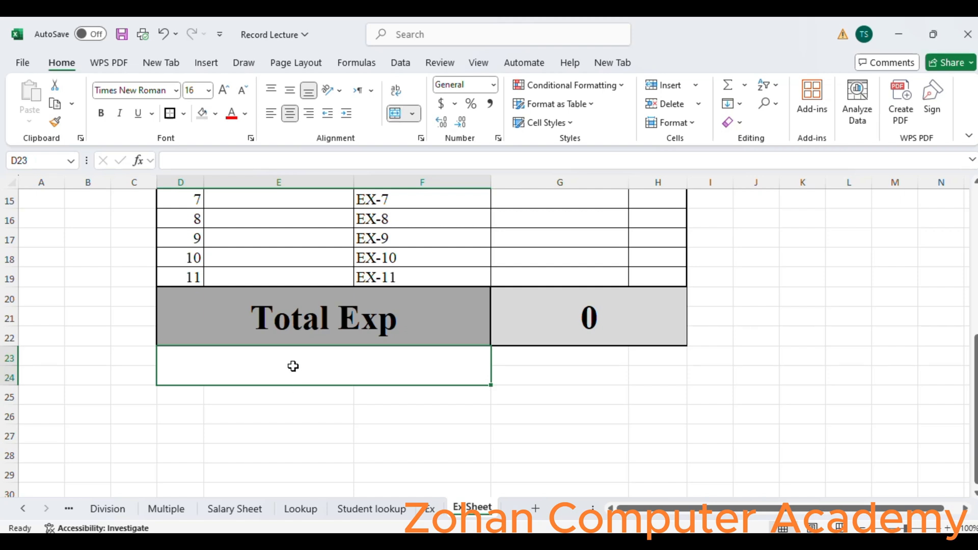
- Enter the label Total Cash For Exp in the merged cell D23
{"action": "type", "text": "Total "}
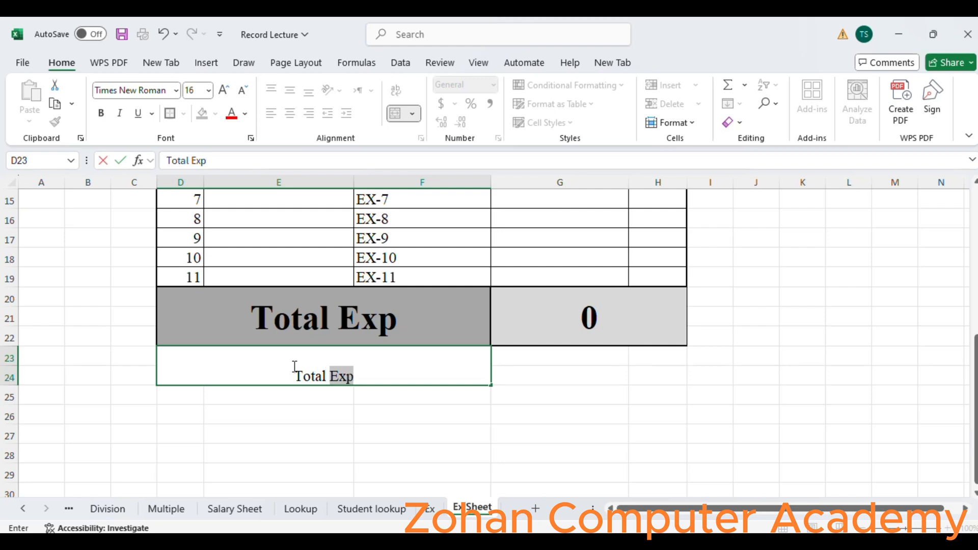
{"action": "type", "text": "Cash "}
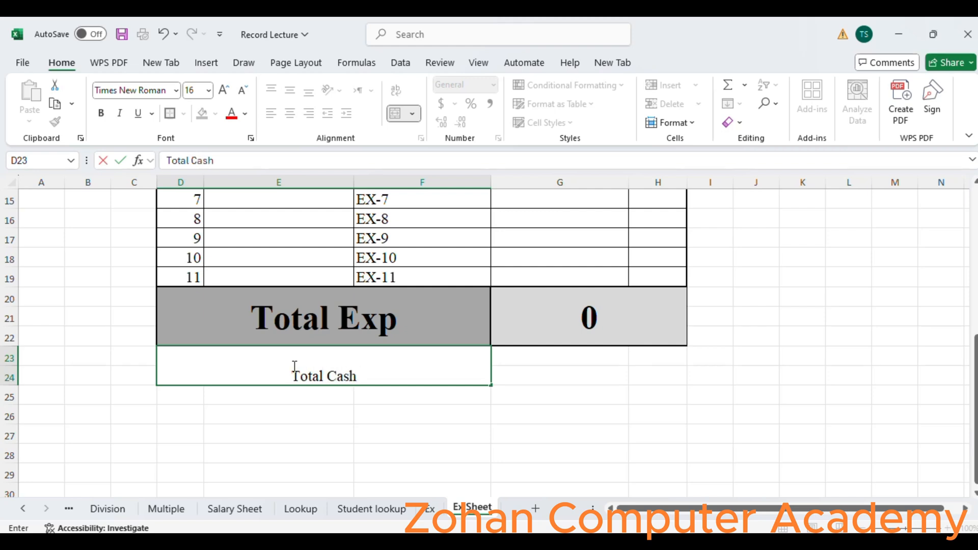
{"action": "type", "text": "For"}
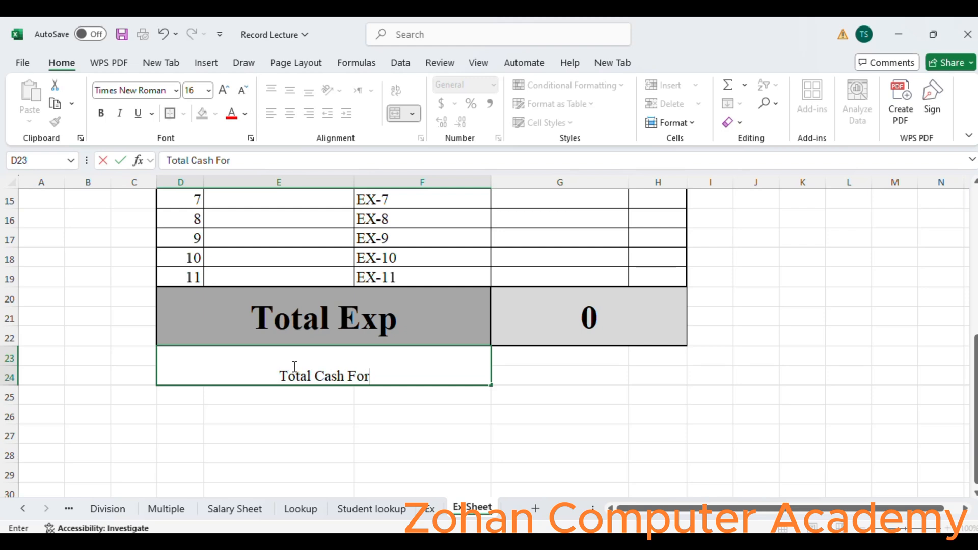
{"action": "type", "text": " Exp"}
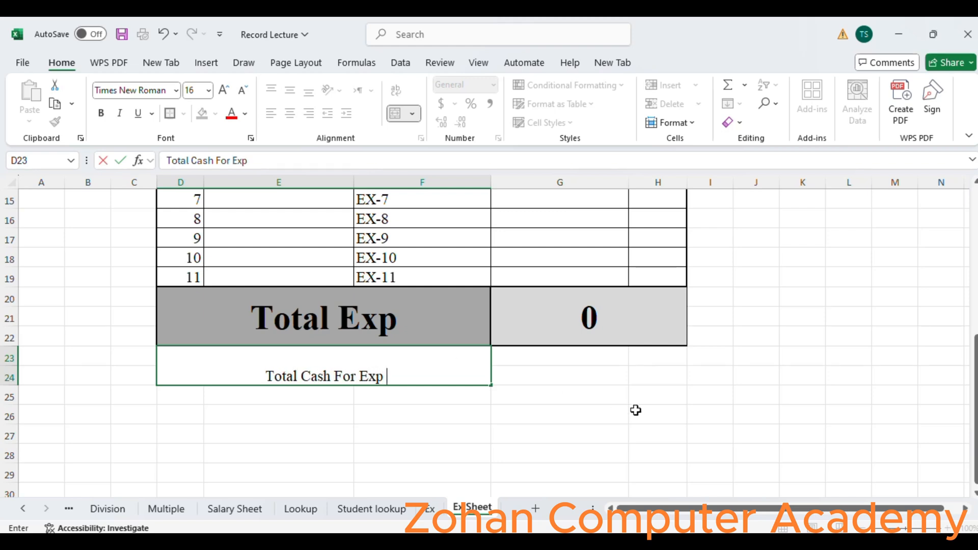
- Merge cells G23:H24 beside the new label and enter 7000 in them
{"action": "left_click_drag", "start_coordinate": [539, 351], "coordinate": [636, 361]}
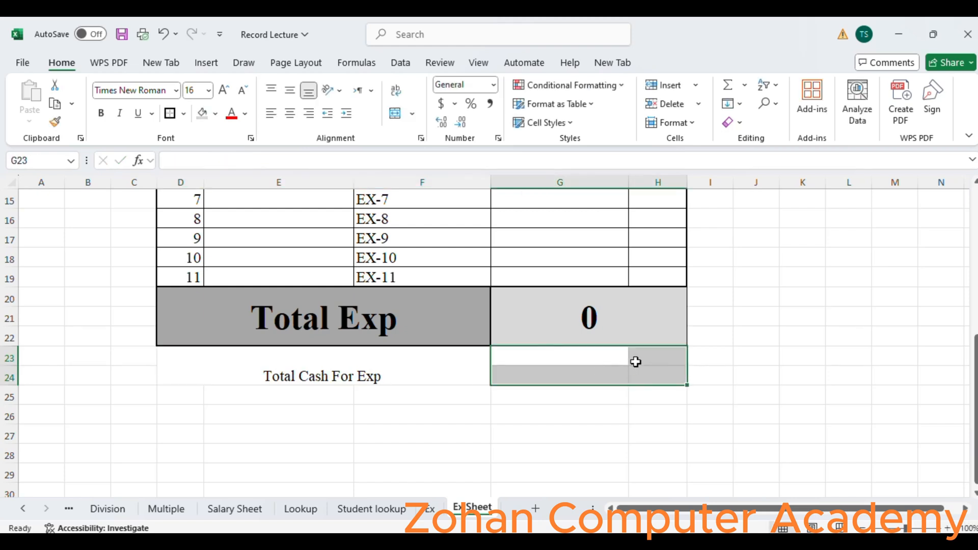
{"action": "left_click", "coordinate": [395, 111]}
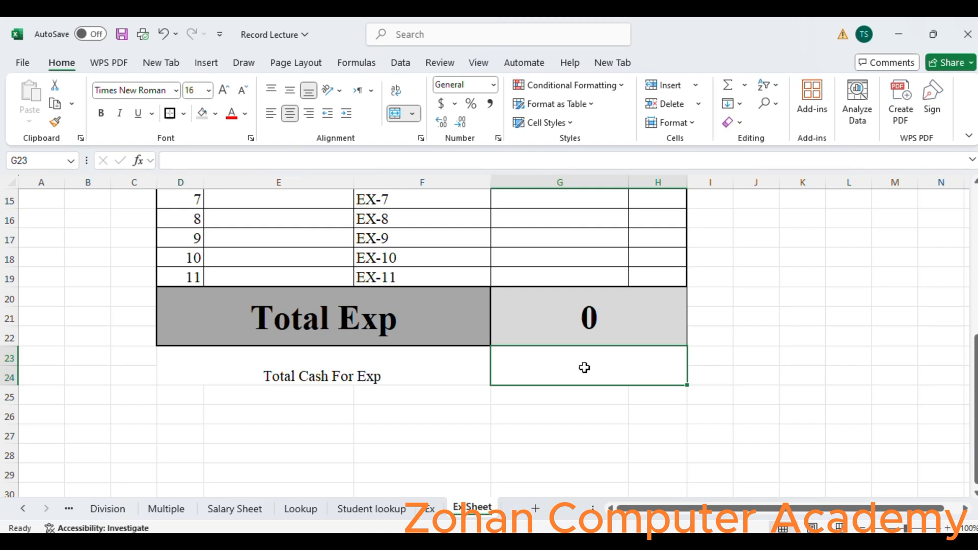
{"action": "type", "text": "700"}
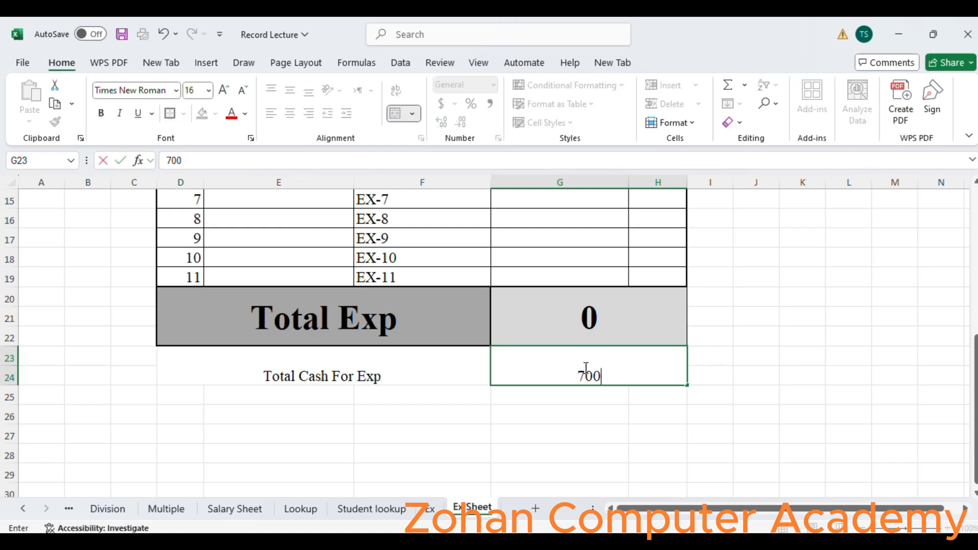
{"action": "type", "text": "0"}
{"action": "key", "text": "Up"}
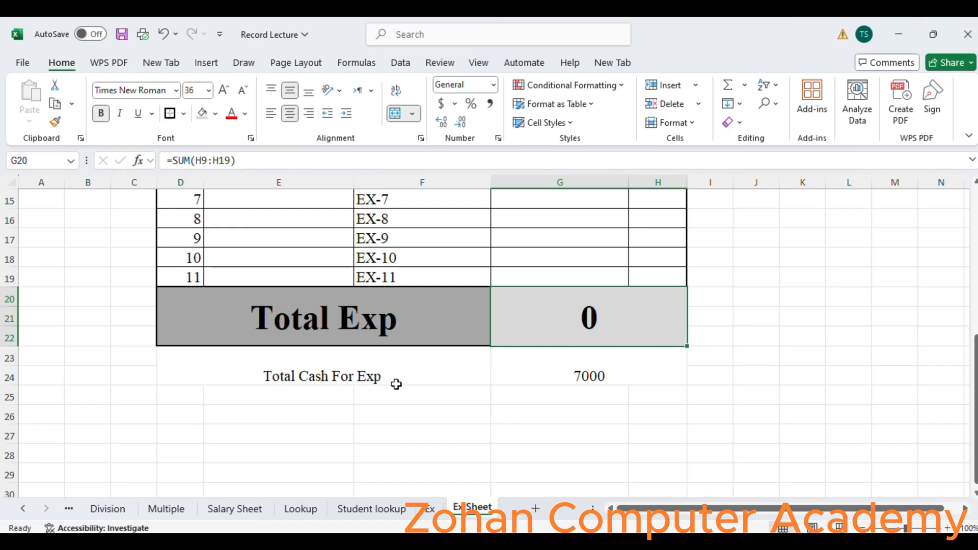
- Copy the Total Exp formatting onto the Total Cash For Exp label and then onto its 7000 value cell
{"action": "left_click", "coordinate": [373, 339]}
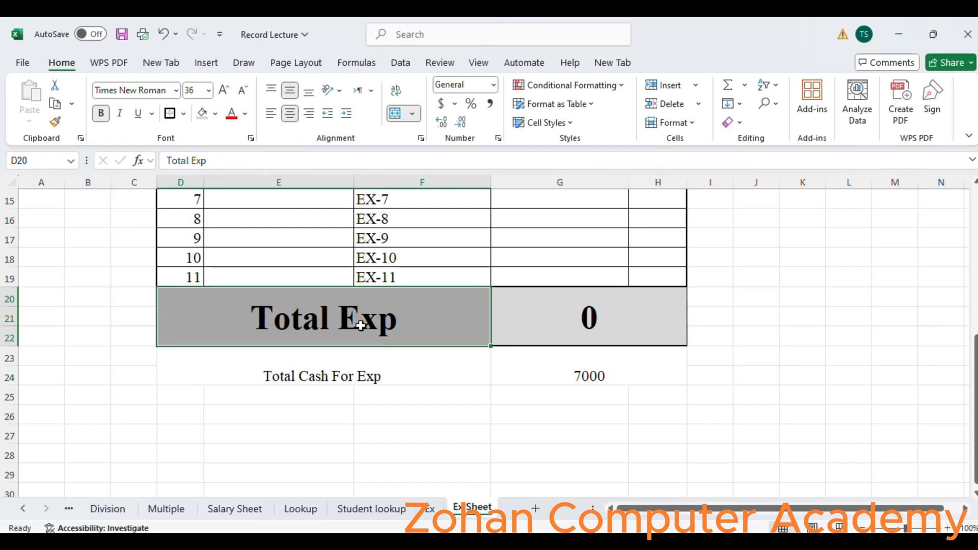
{"action": "left_click", "coordinate": [55, 122]}
{"action": "left_click", "coordinate": [382, 353]}
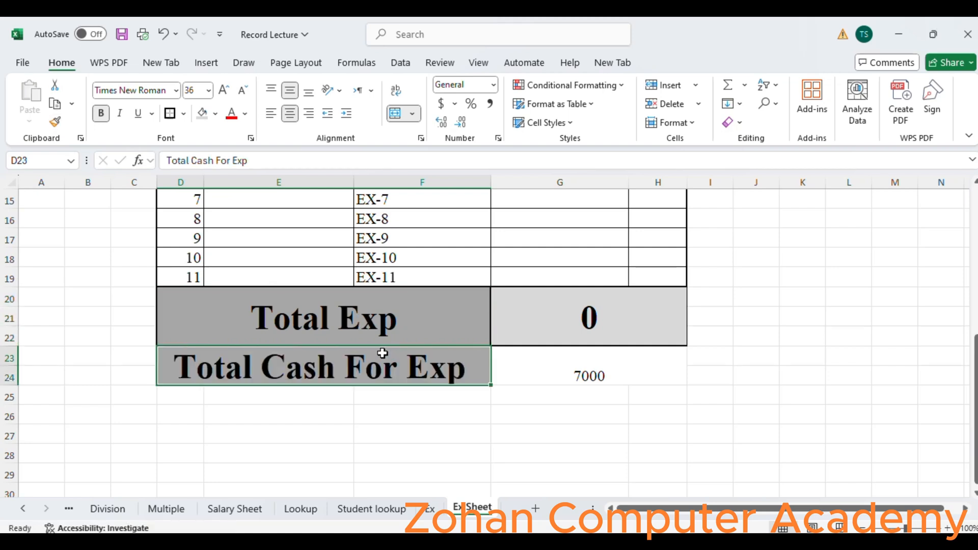
{"action": "left_click", "coordinate": [50, 124]}
{"action": "left_click", "coordinate": [591, 374]}
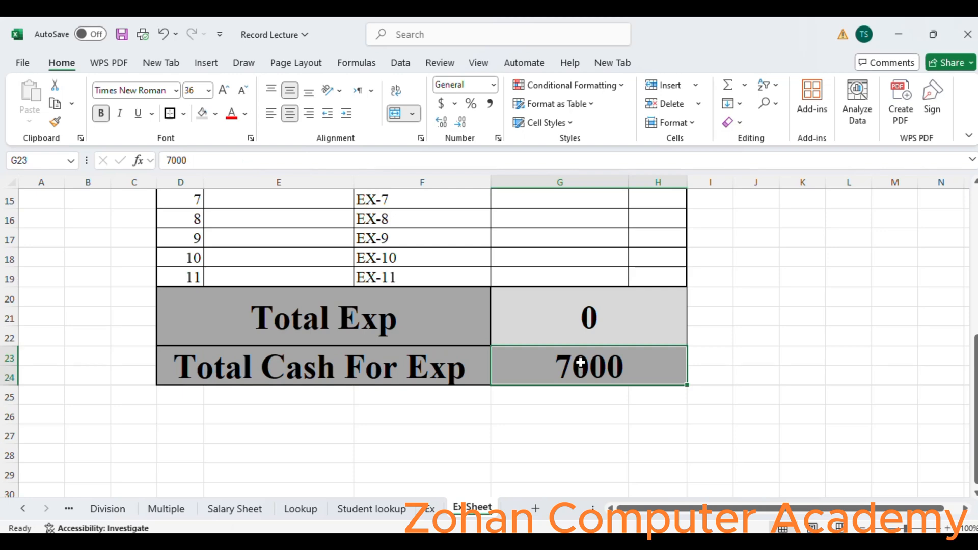
{"action": "left_click_drag", "start_coordinate": [976, 413], "coordinate": [975, 337]}
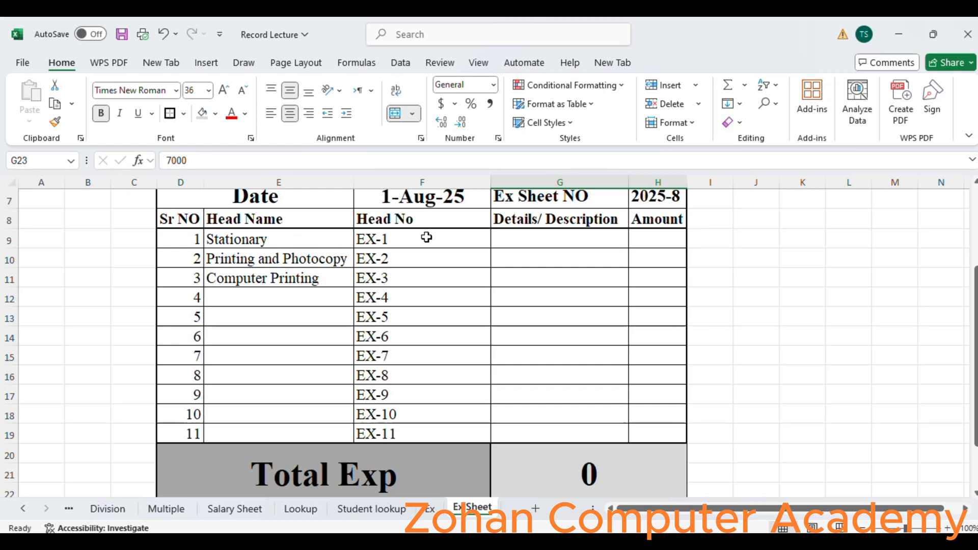
- Enter the description Stepner & pins with an amount of 500 in the first expense row
{"action": "left_click", "coordinate": [525, 237]}
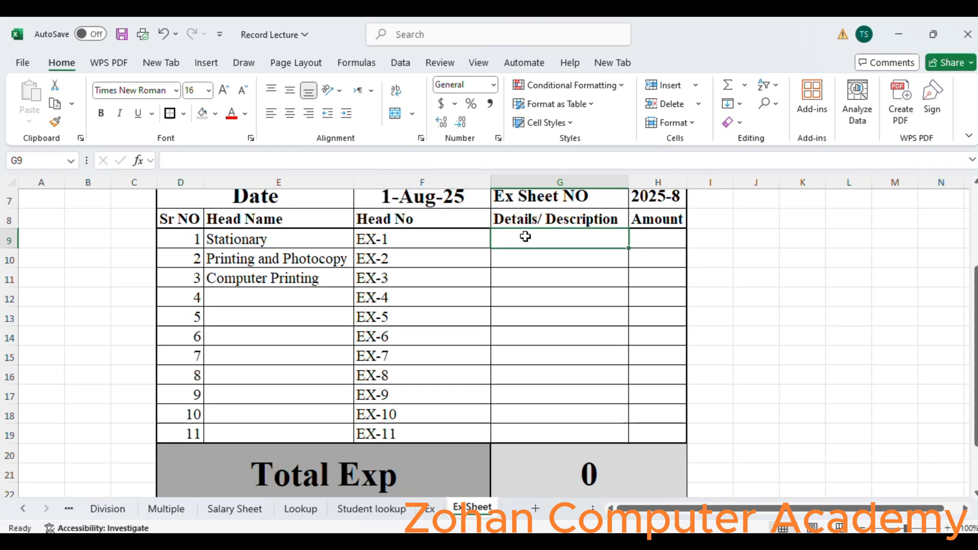
{"action": "type", "text": "Ste"}
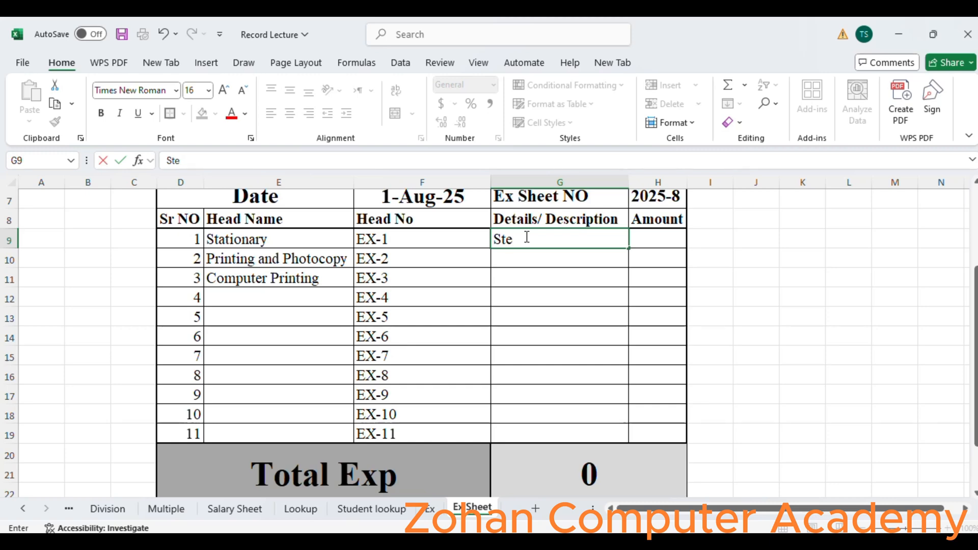
{"action": "type", "text": "pner & pins"}
{"action": "key", "text": "Tab"}
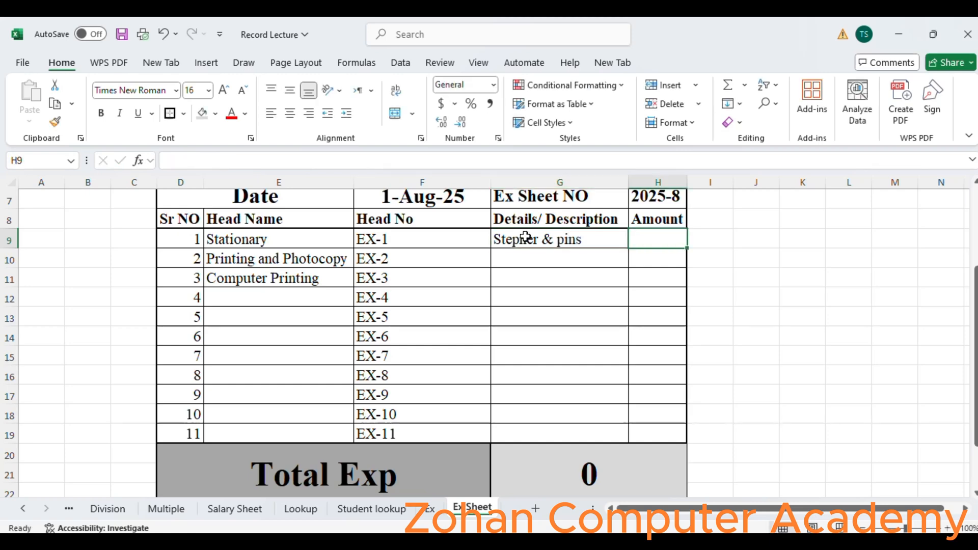
{"action": "type", "text": "50"}
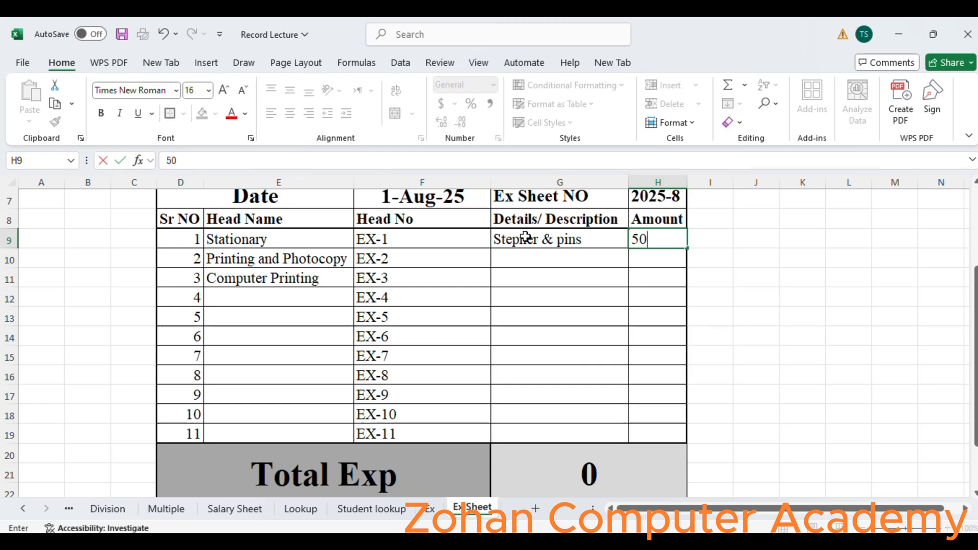
{"action": "type", "text": "0"}
{"action": "key", "text": "Return"}
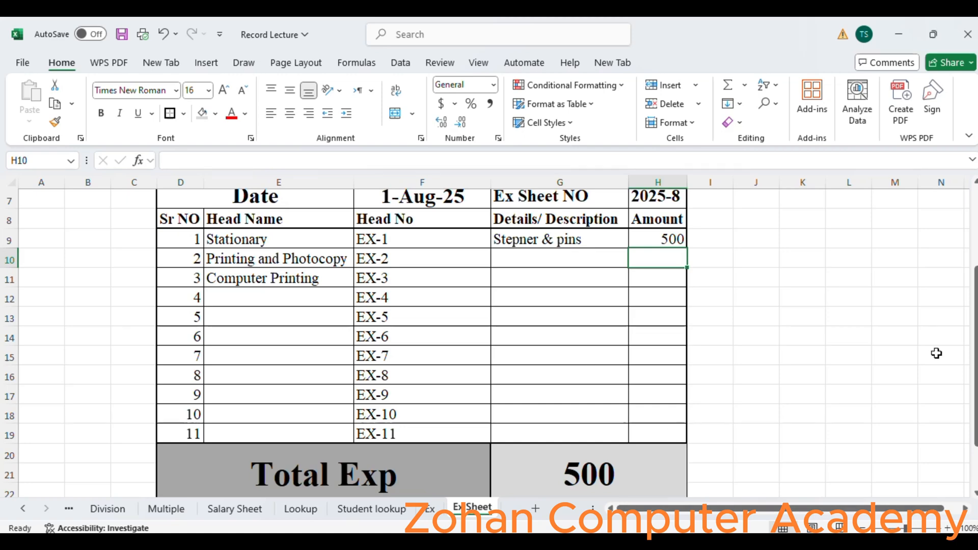
- Enter the description Flyer Copy with an amount of 700 in the second expense row
{"action": "scroll", "coordinate": [936, 353], "scroll_direction": "down", "scroll_amount": 1}
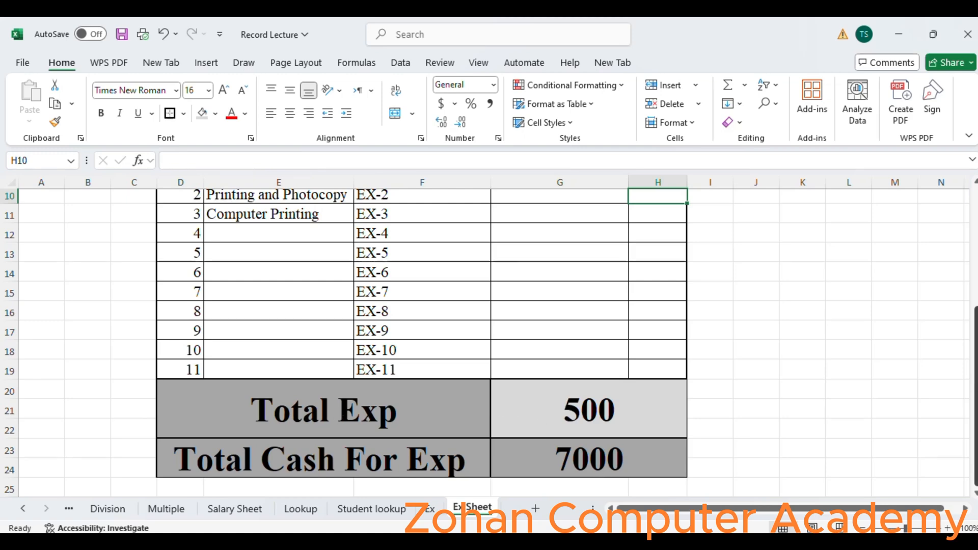
{"action": "scroll", "coordinate": [641, 311], "scroll_direction": "up", "scroll_amount": 3}
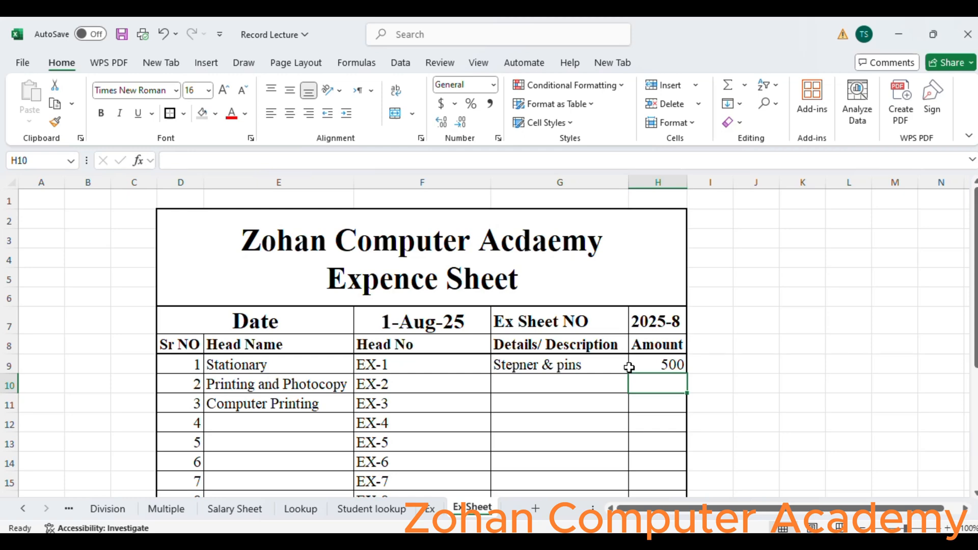
{"action": "left_click", "coordinate": [573, 385]}
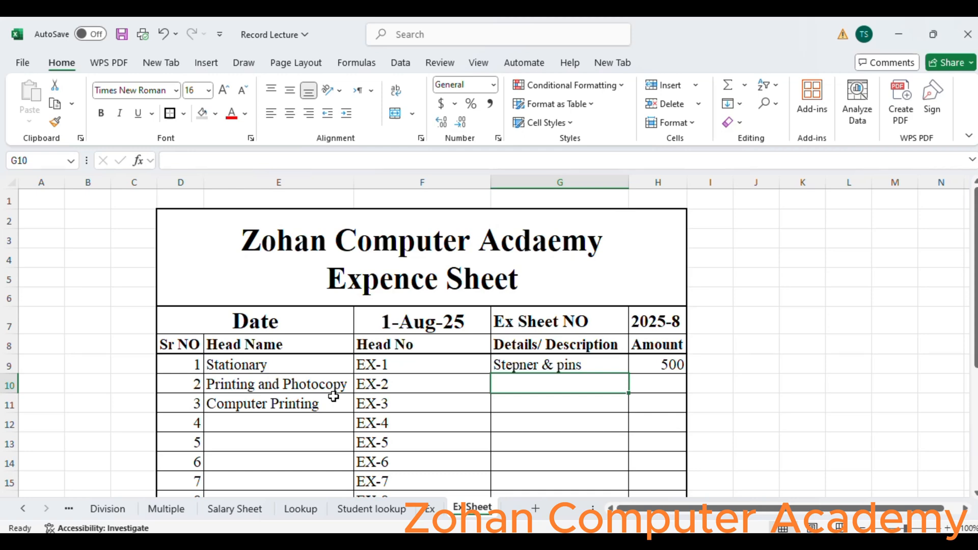
{"action": "left_click", "coordinate": [455, 383]}
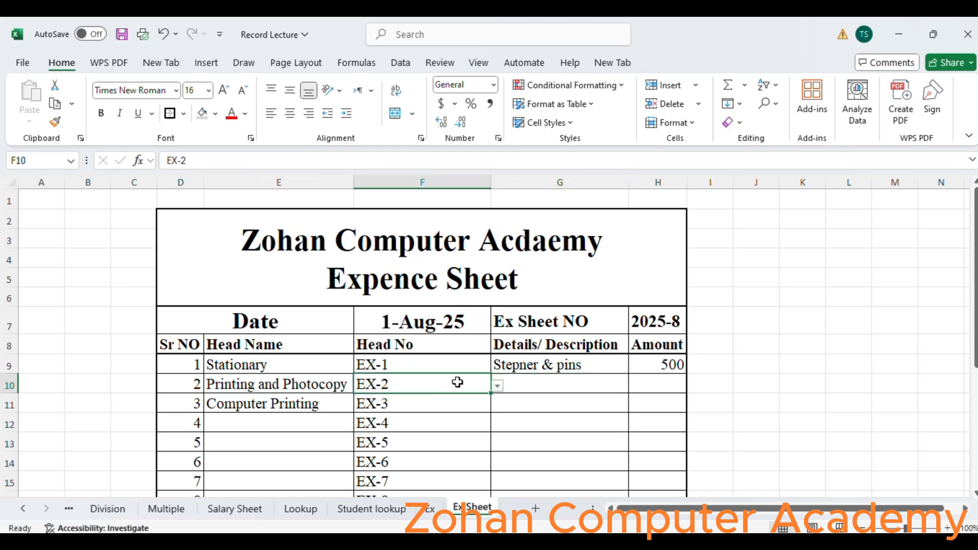
{"action": "left_click", "coordinate": [546, 389]}
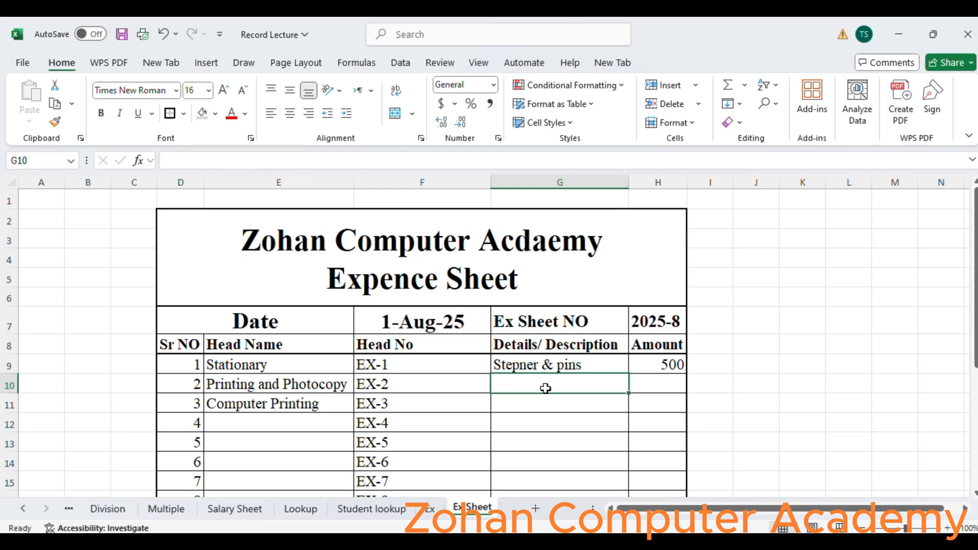
{"action": "type", "text": "Flyer Copy"}
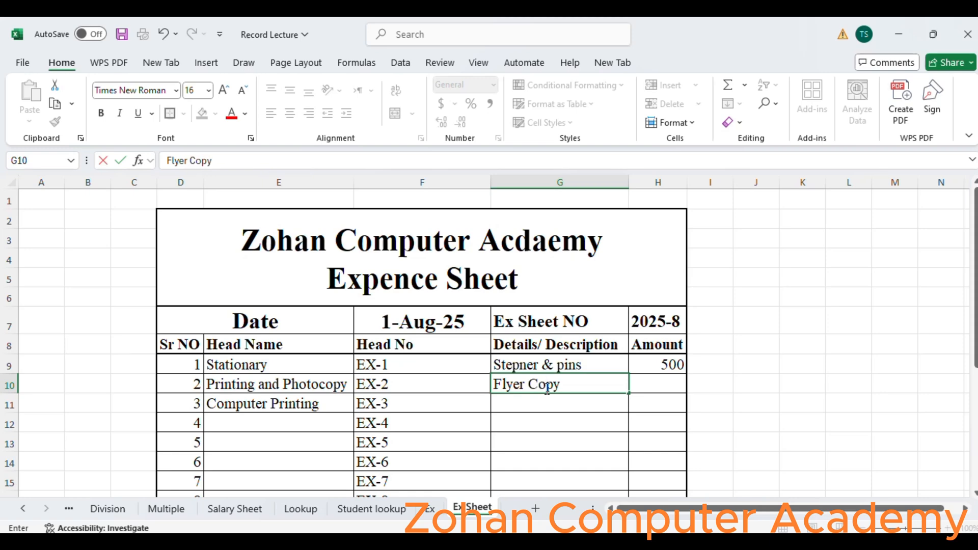
{"action": "key", "text": "Tab"}
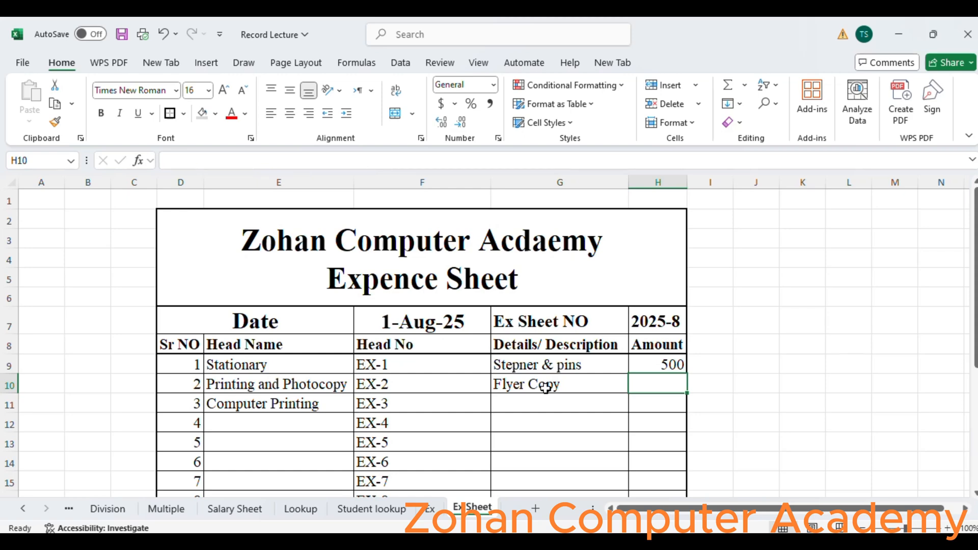
{"action": "type", "text": "700"}
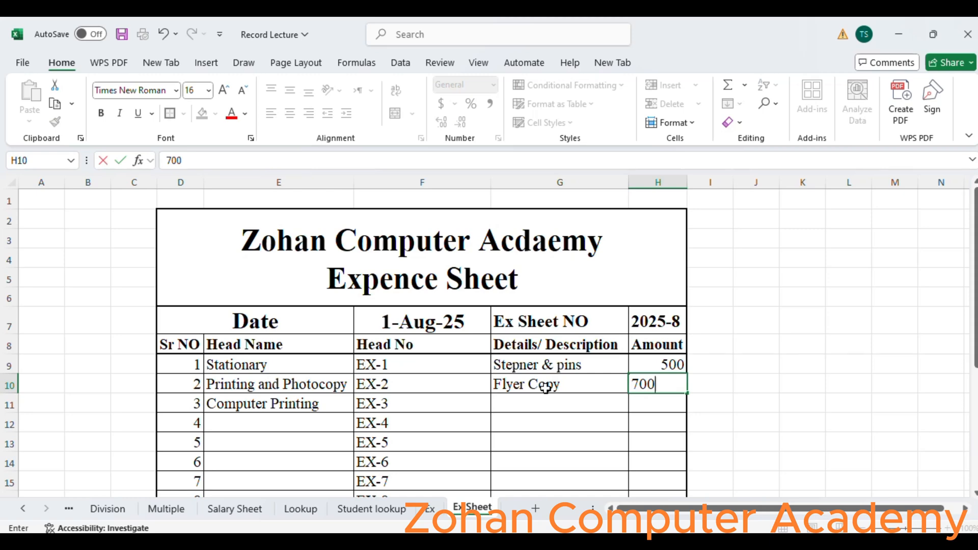
{"action": "key", "text": "Return"}
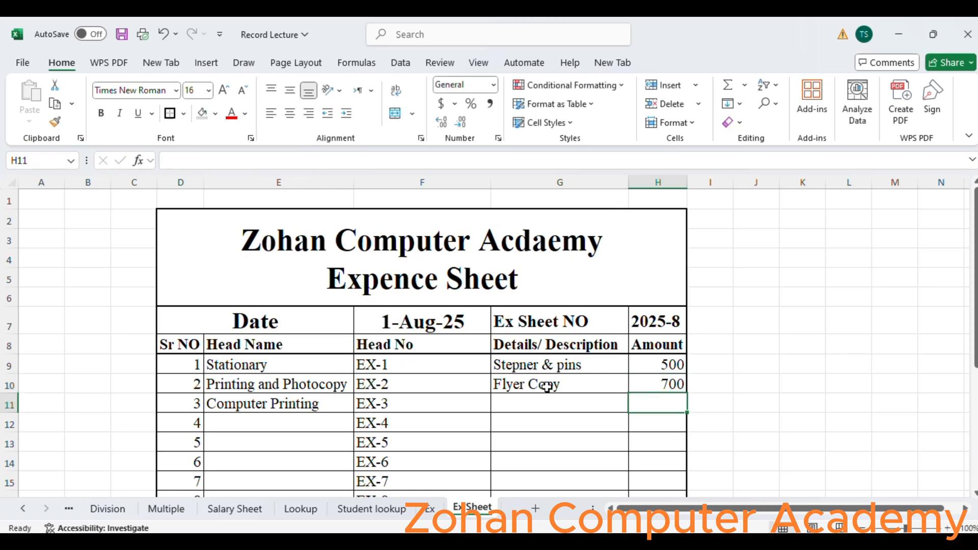
- Set the third row's Head Name to Stationary using its dropdown list
{"action": "left_click_drag", "start_coordinate": [974, 275], "coordinate": [973, 375]}
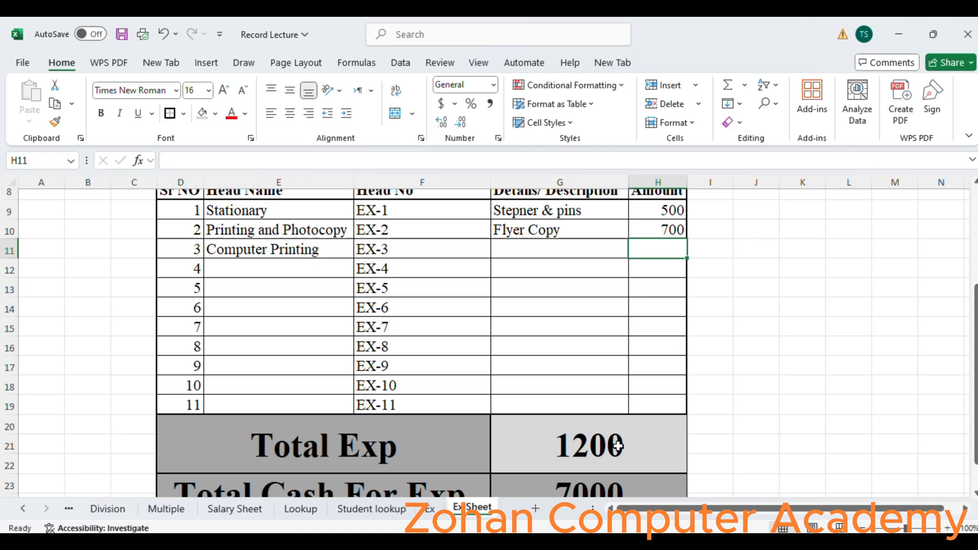
{"action": "left_click_drag", "start_coordinate": [976, 347], "coordinate": [975, 326]}
{"action": "left_click", "coordinate": [301, 290]}
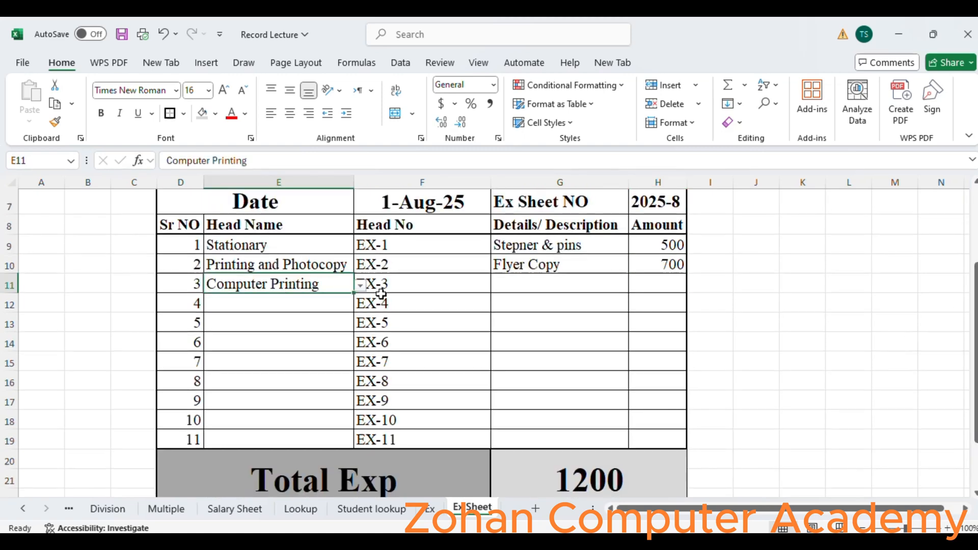
{"action": "left_click", "coordinate": [360, 286]}
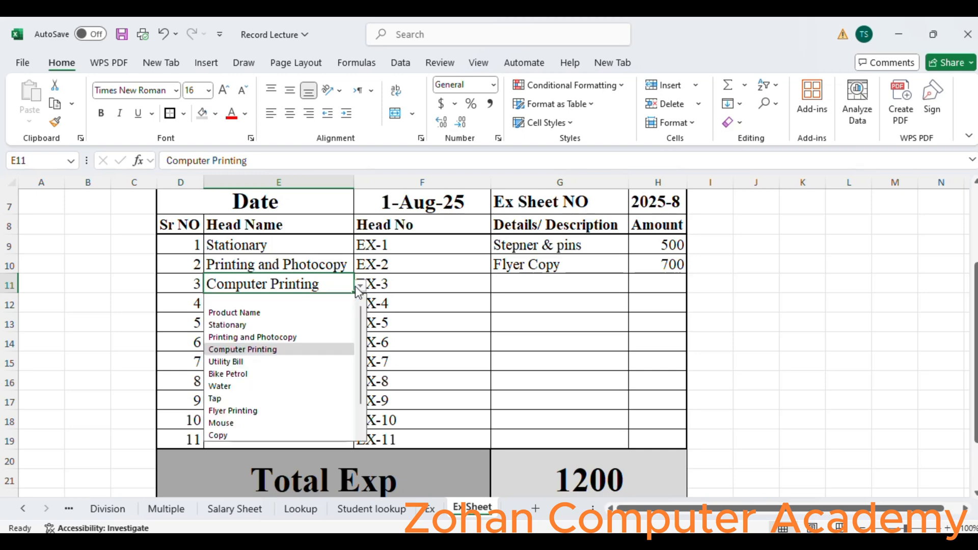
{"action": "left_click", "coordinate": [299, 336]}
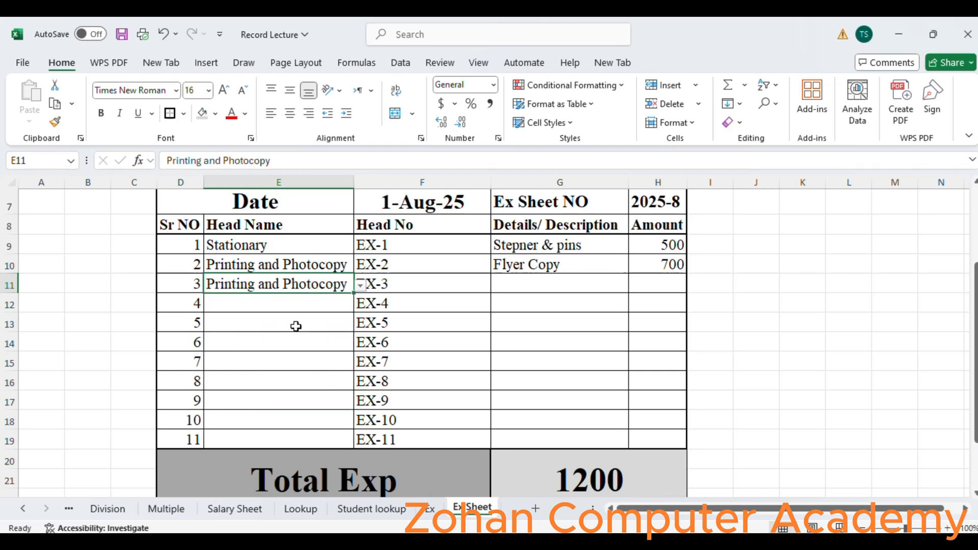
{"action": "left_click", "coordinate": [360, 286]}
{"action": "left_click", "coordinate": [304, 326]}
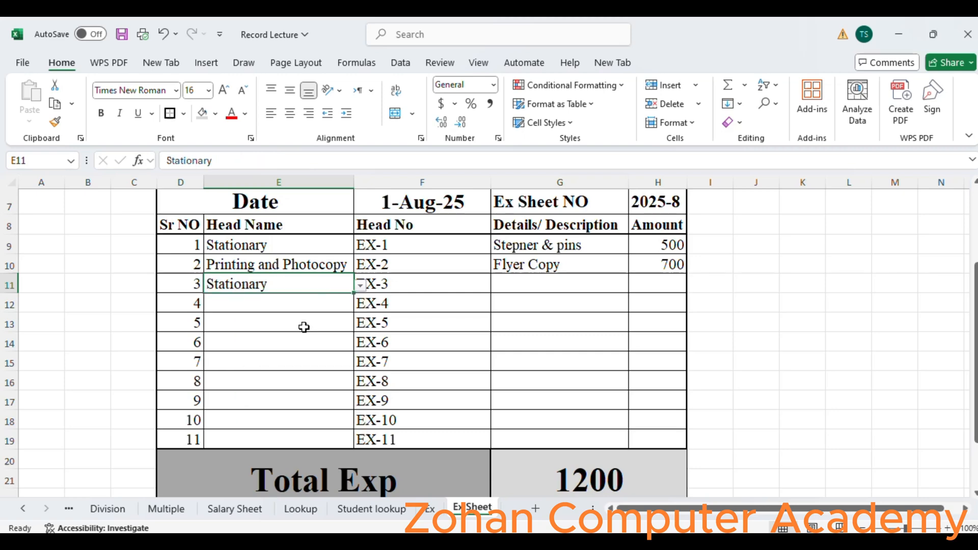
- Set the third row's Head No to EX-1 using its dropdown list
{"action": "left_click", "coordinate": [404, 285]}
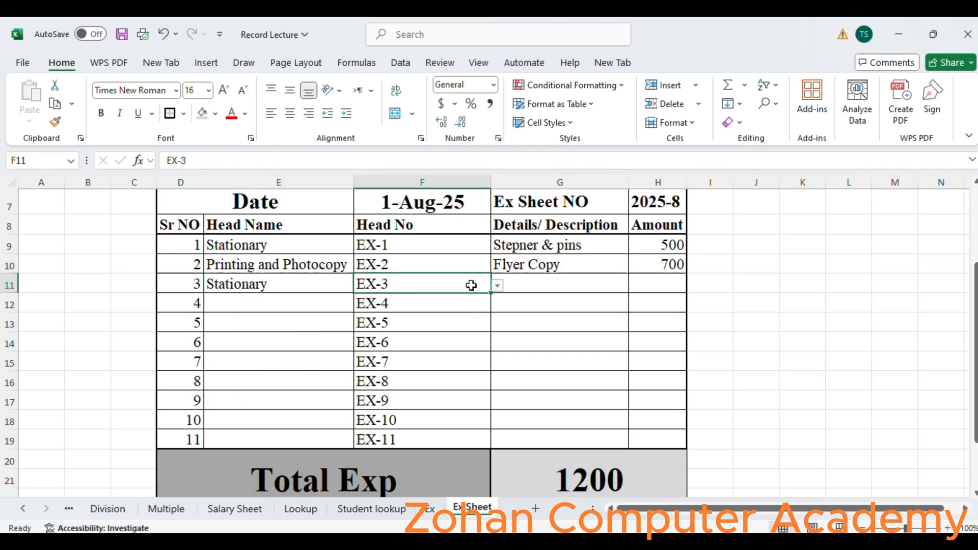
{"action": "left_click", "coordinate": [497, 286]}
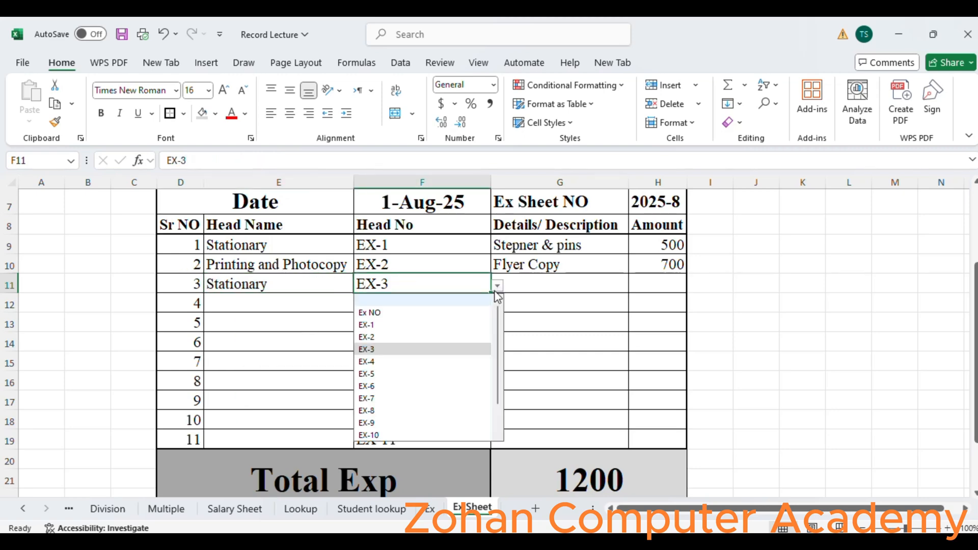
{"action": "left_click", "coordinate": [432, 325]}
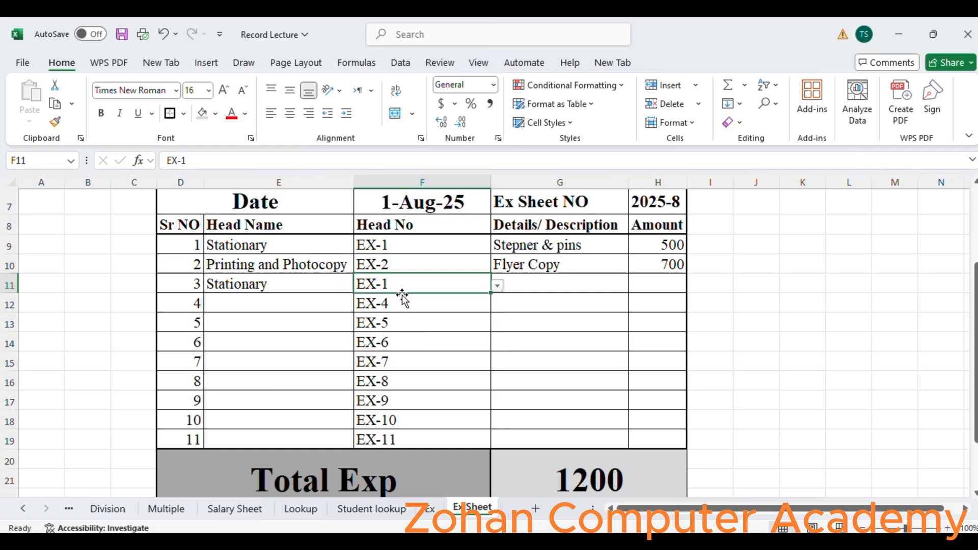
- Enter BoardMarker & Box Ink with an amount of 950 in the third row and autofit the Details column width
{"action": "left_click", "coordinate": [547, 283]}
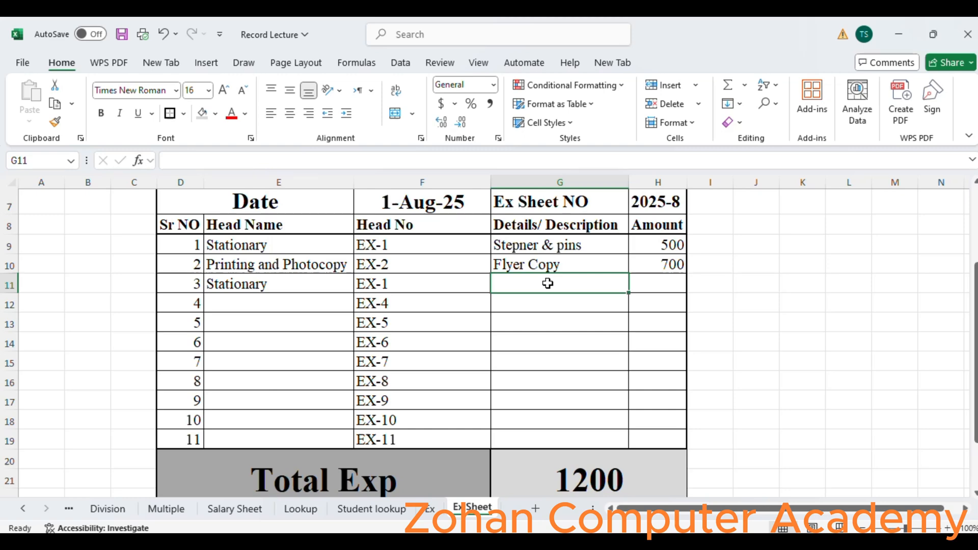
{"action": "type", "text": "Bo"}
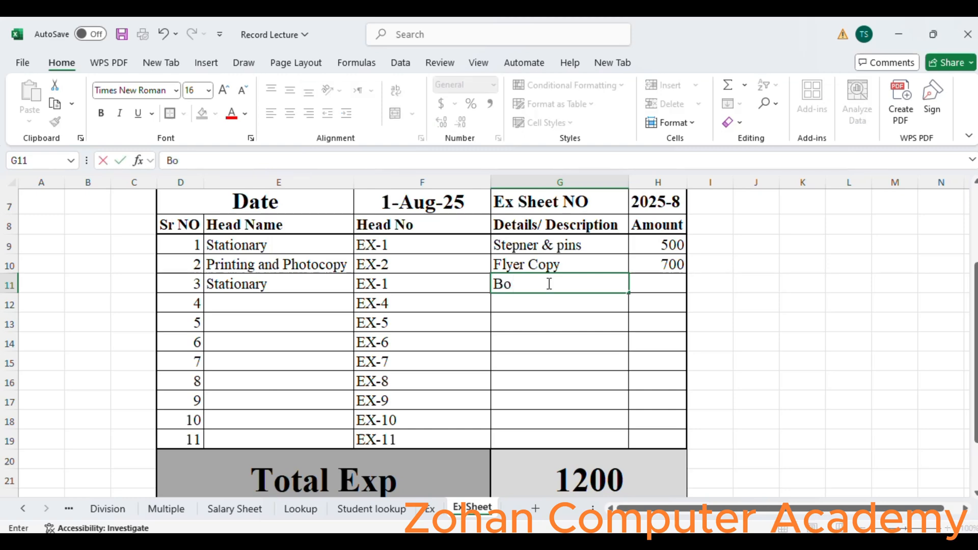
{"action": "type", "text": "ardMarker"}
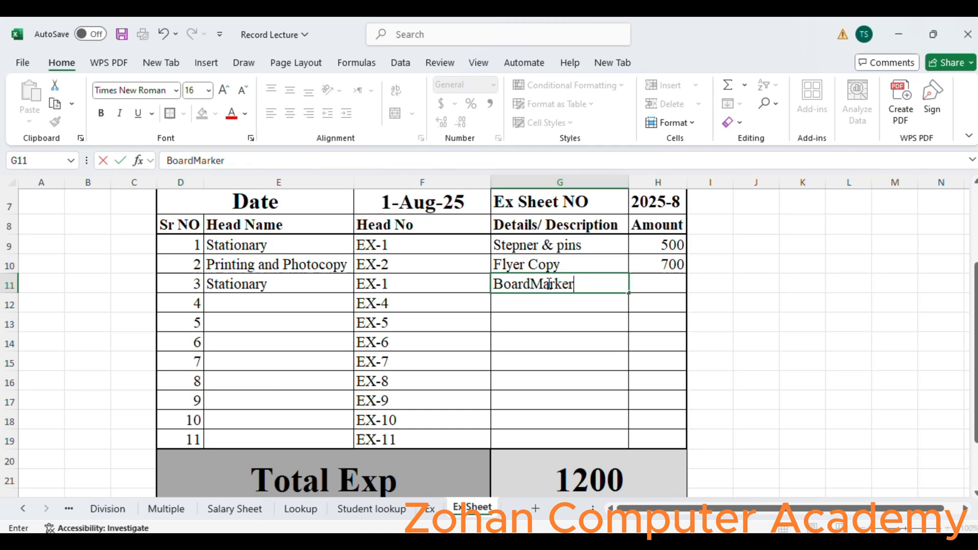
{"action": "type", "text": " & Box"}
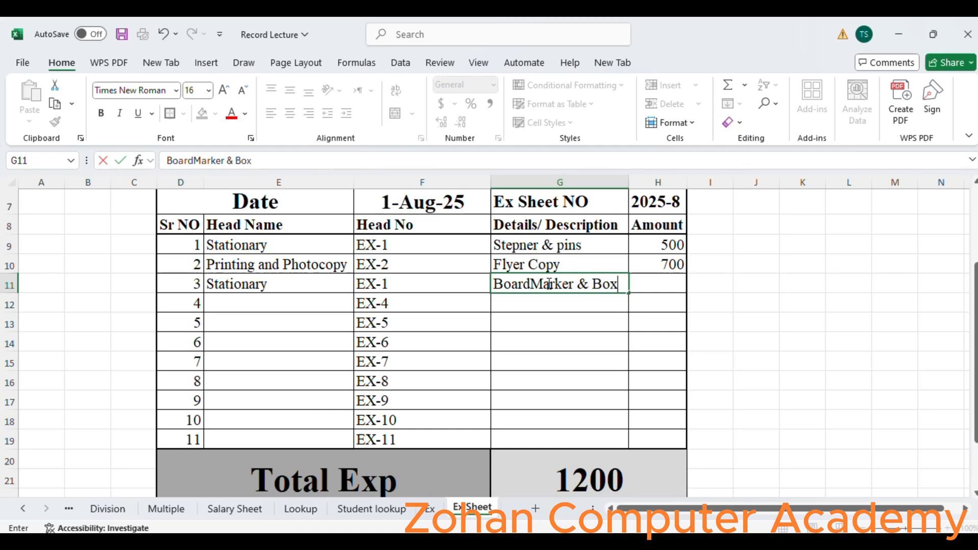
{"action": "type", "text": " Ink"}
{"action": "key", "text": "Tab"}
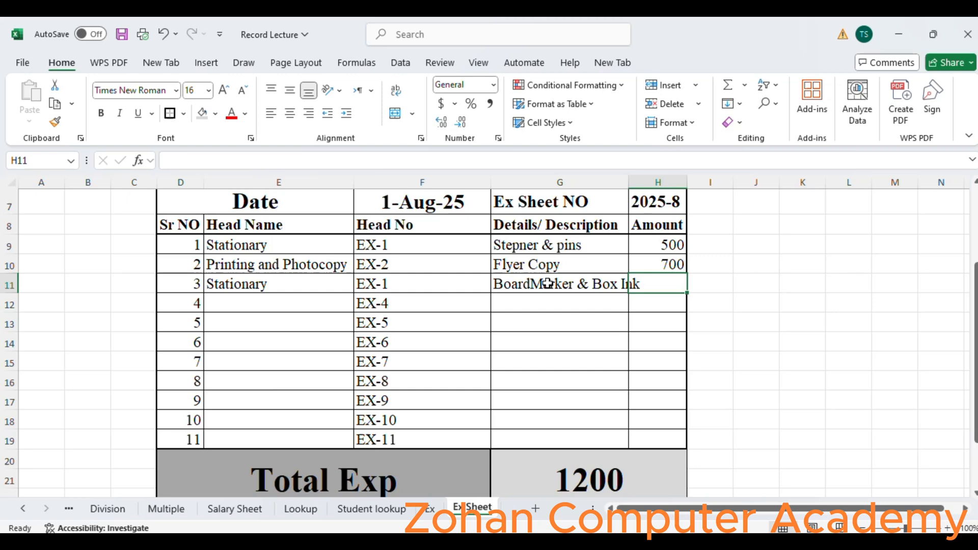
{"action": "type", "text": "950"}
{"action": "key", "text": "Return"}
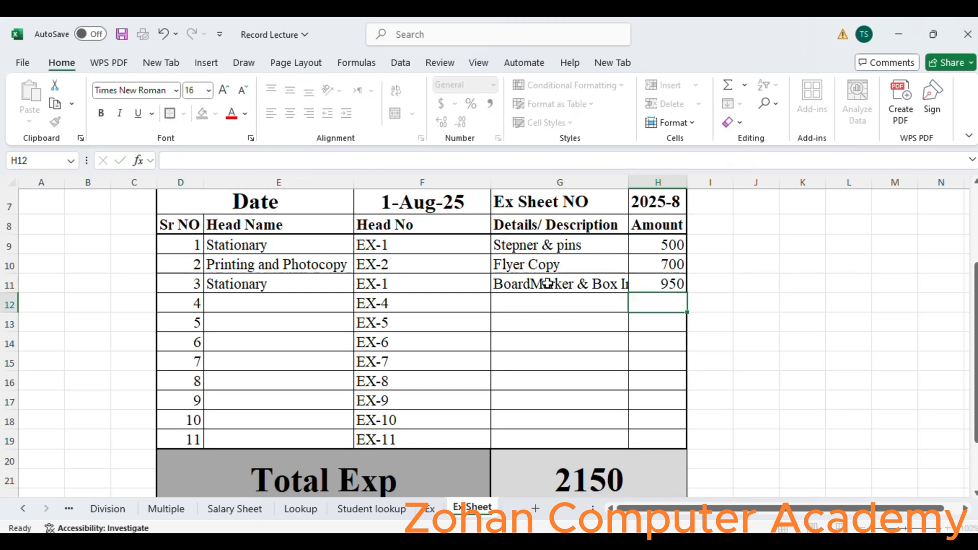
{"action": "double_click", "coordinate": [629, 183]}
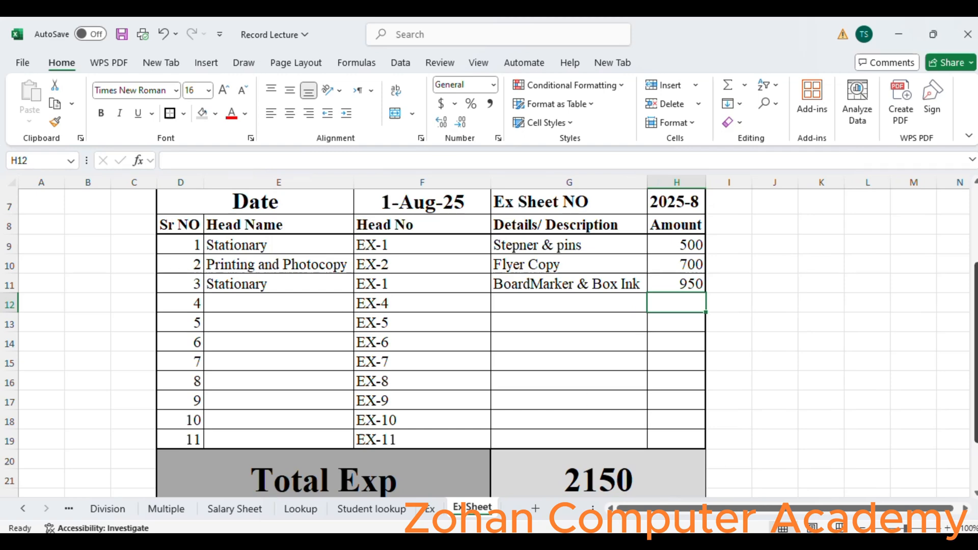
- Set the fourth row's Head Name to Bike Petrol using its dropdown list
{"action": "left_click_drag", "start_coordinate": [976, 329], "coordinate": [975, 280]}
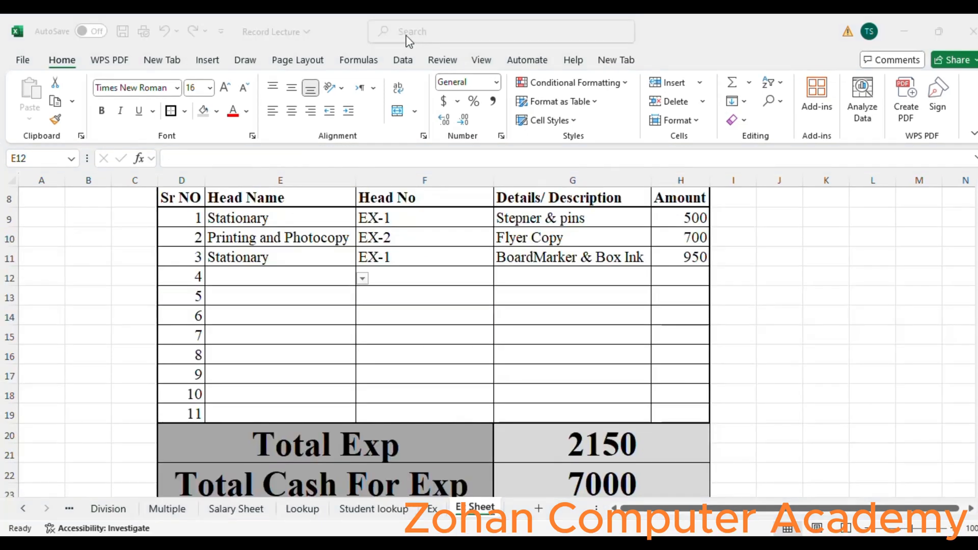
{"action": "left_click", "coordinate": [362, 279]}
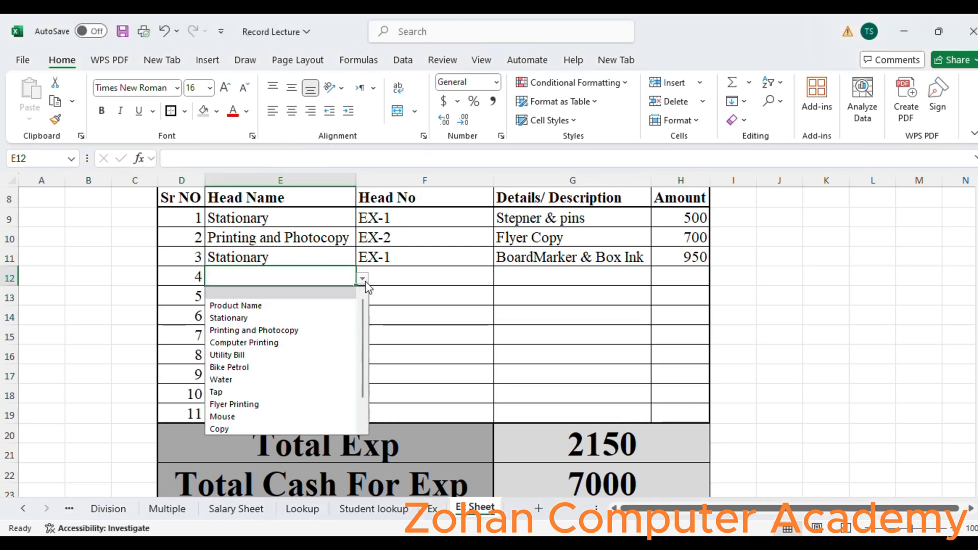
{"action": "left_click", "coordinate": [305, 367]}
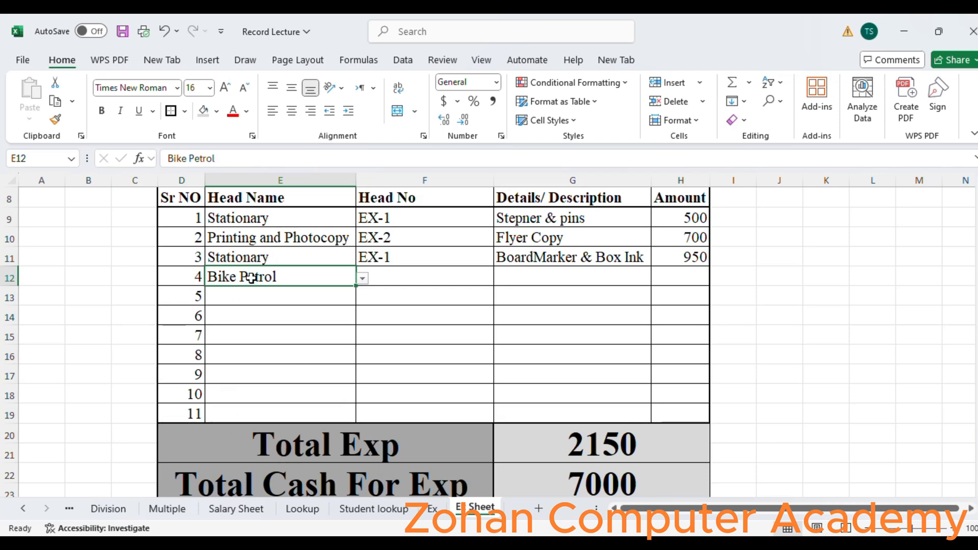
- Check the Ex sheet's list of product names and Ex numbers for the matching Head No
{"action": "left_click", "coordinate": [386, 276]}
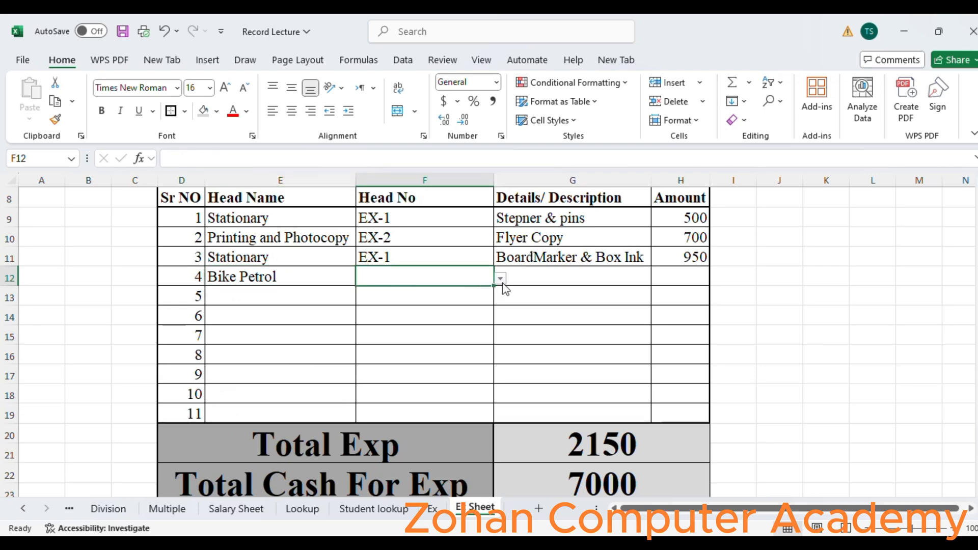
{"action": "left_click", "coordinate": [432, 509]}
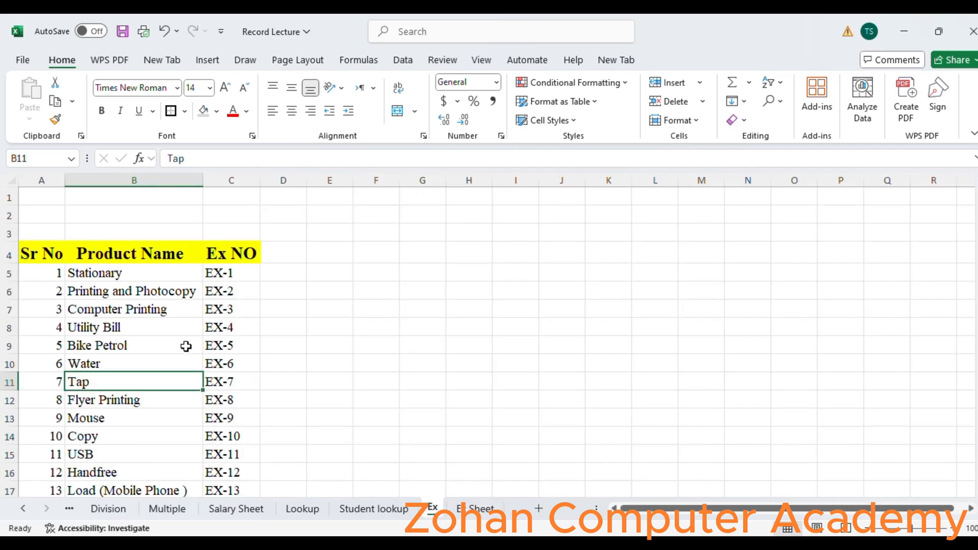
{"action": "left_click", "coordinate": [471, 510]}
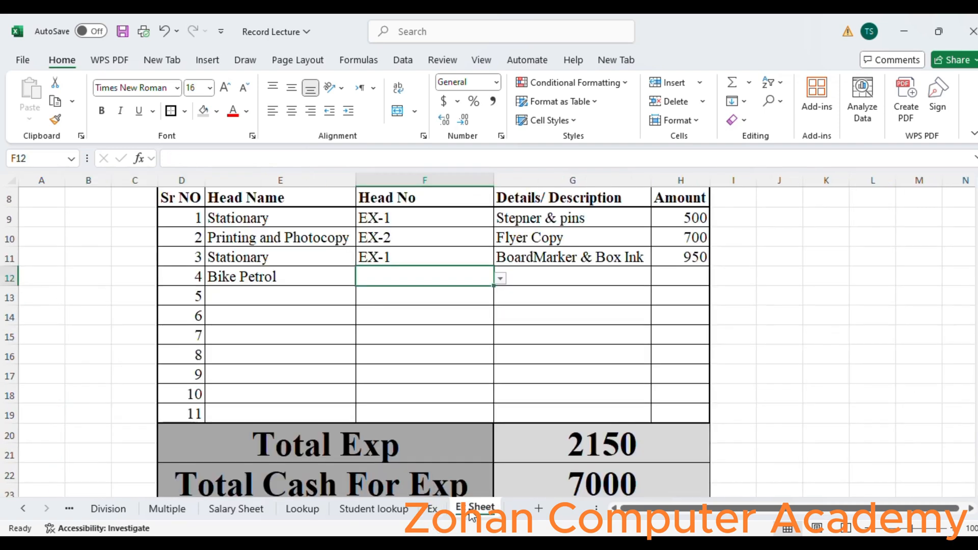
- Set the fourth row's Head No to EX-5 using its dropdown list
{"action": "left_click", "coordinate": [499, 280]}
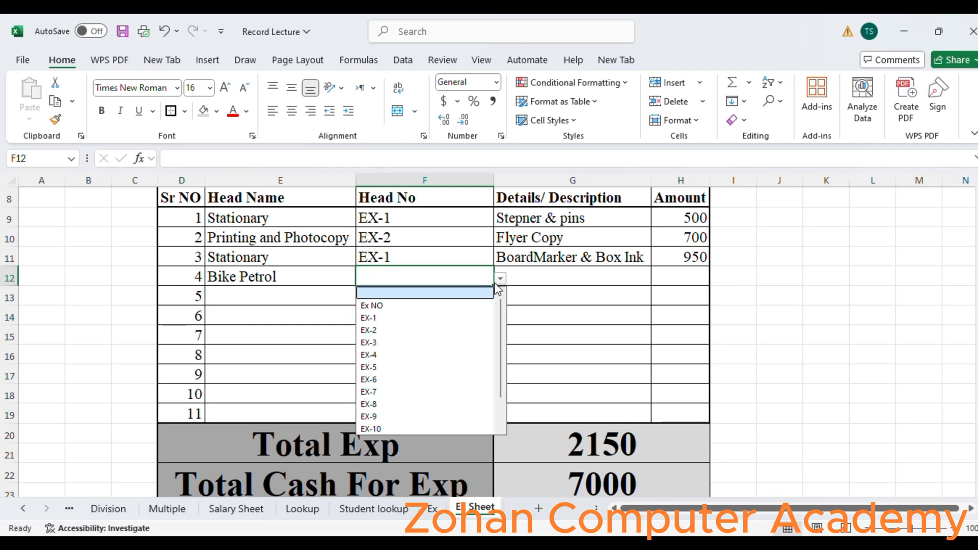
{"action": "left_click", "coordinate": [448, 366]}
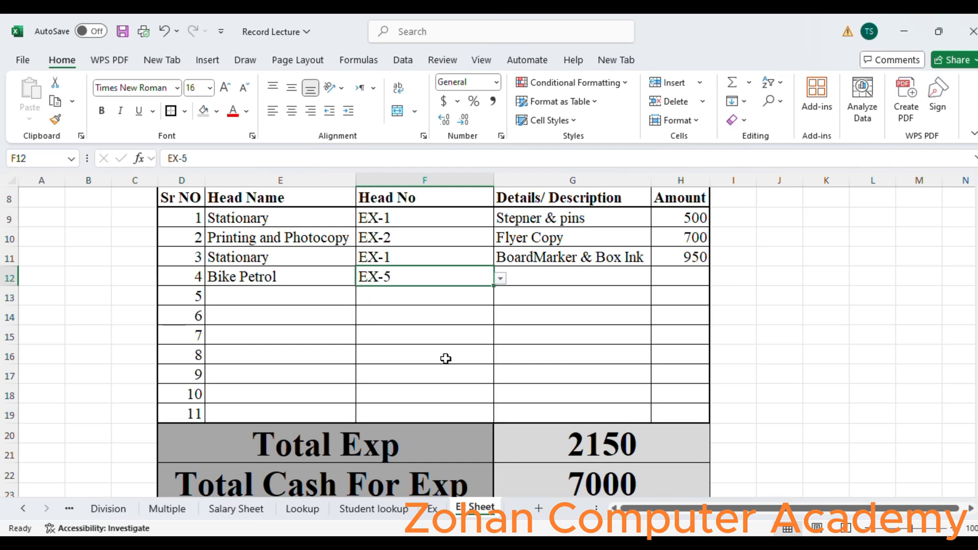
{"action": "left_click", "coordinate": [546, 275]}
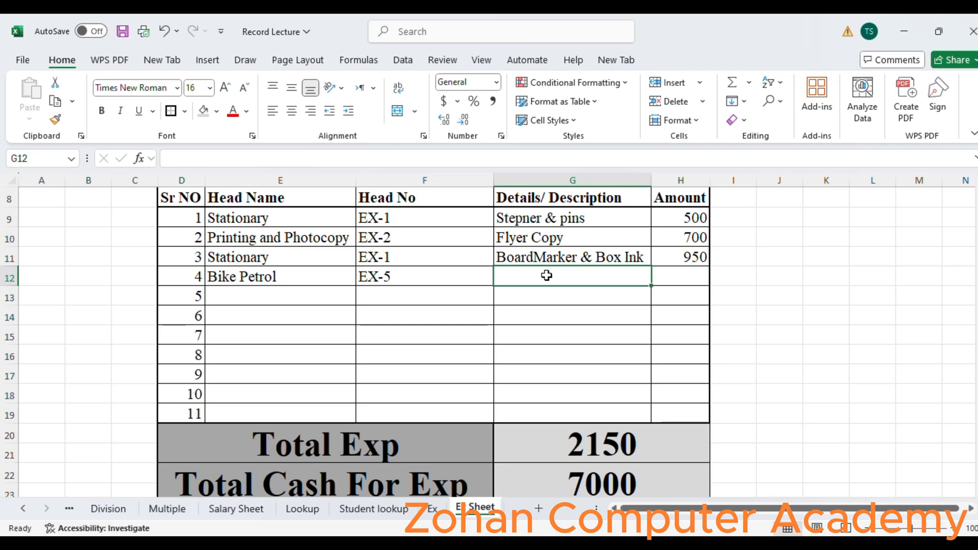
- Copy Bike Petrol from the fourth row's Head Name into its Details cell and enter an amount of 200
{"action": "left_click", "coordinate": [295, 273]}
{"action": "key", "text": "ctrl+c"}
{"action": "left_click", "coordinate": [576, 277]}
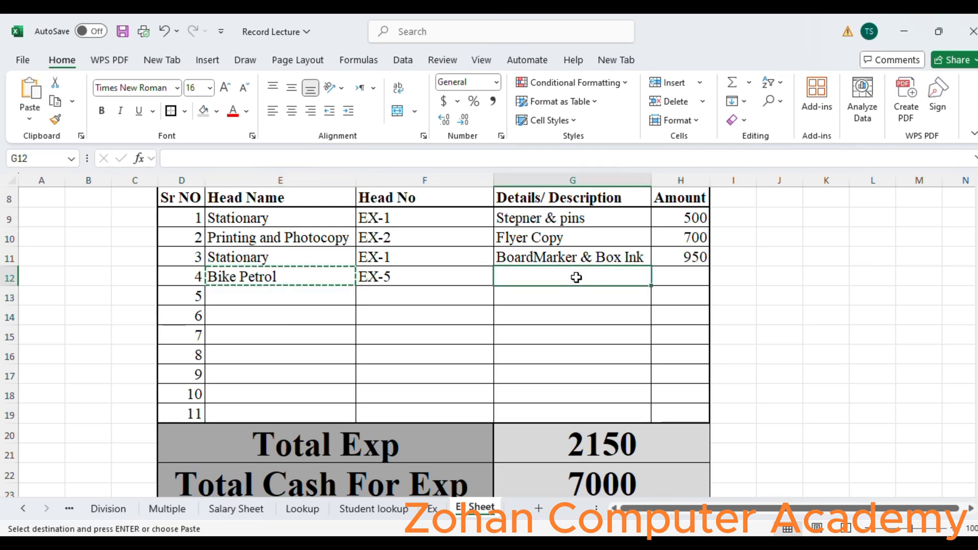
{"action": "key", "text": "ctrl+v"}
{"action": "key", "text": "Escape"}
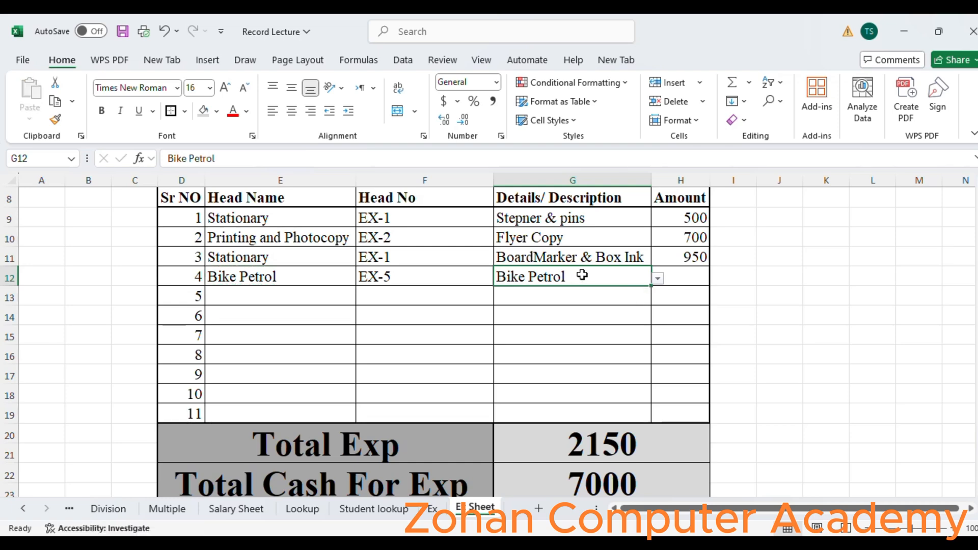
{"action": "left_click", "coordinate": [682, 281]}
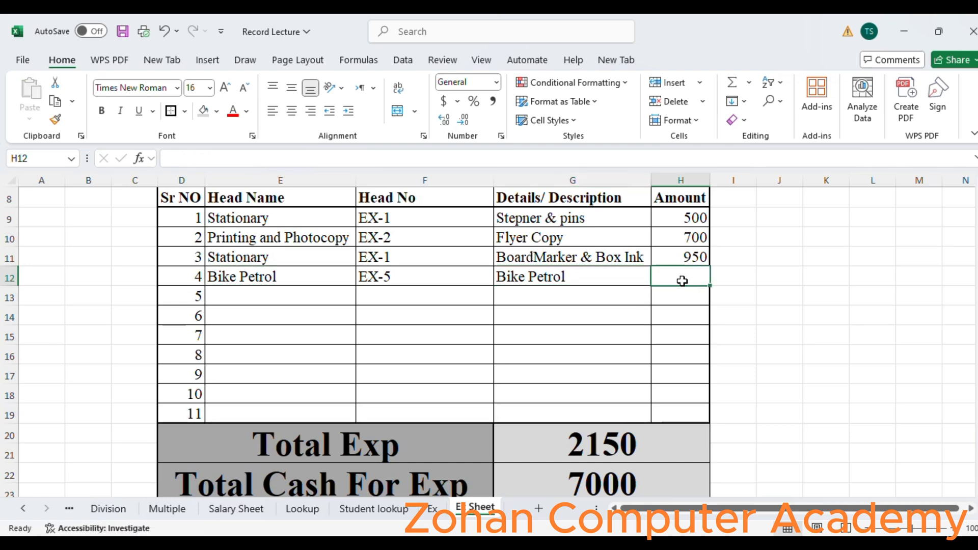
{"action": "type", "text": "200"}
{"action": "key", "text": "Return"}
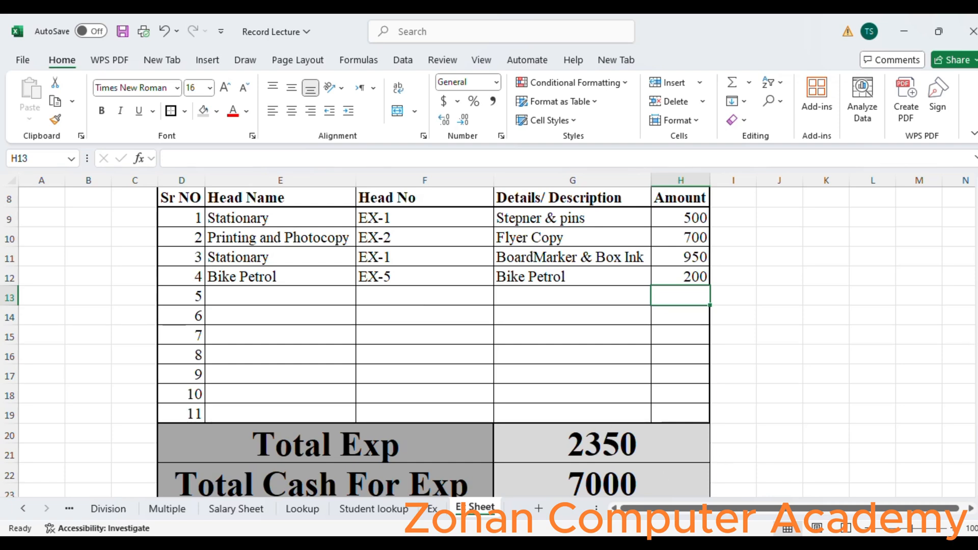
- Set the fifth row's Head Name to Utility Bill using its dropdown list
{"action": "scroll", "coordinate": [957, 344], "scroll_direction": "down", "scroll_amount": 1}
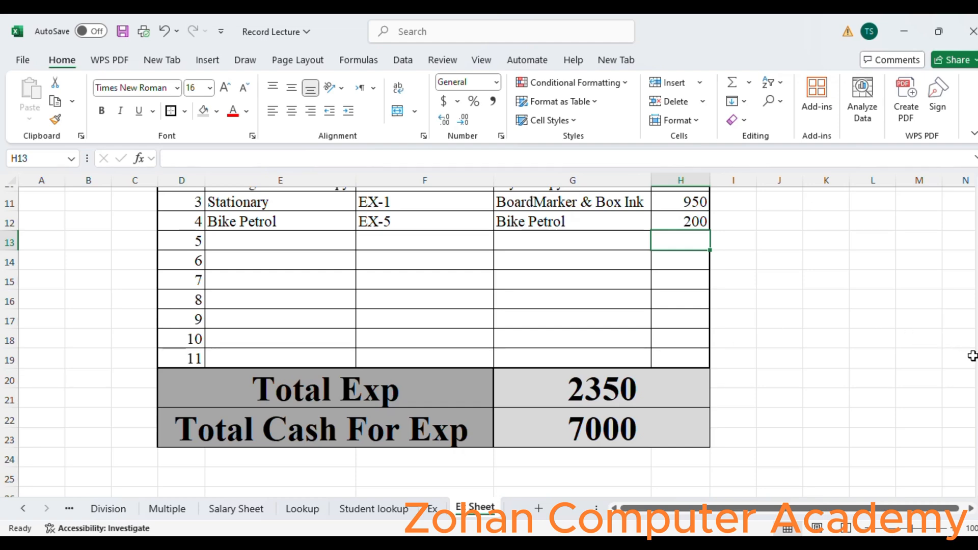
{"action": "left_click_drag", "start_coordinate": [977, 358], "coordinate": [977, 352]}
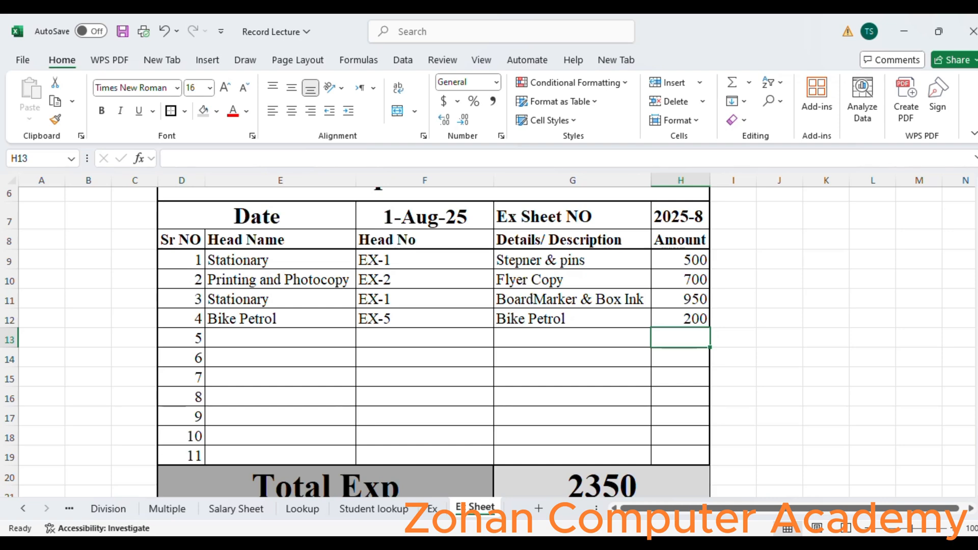
{"action": "left_click", "coordinate": [309, 335]}
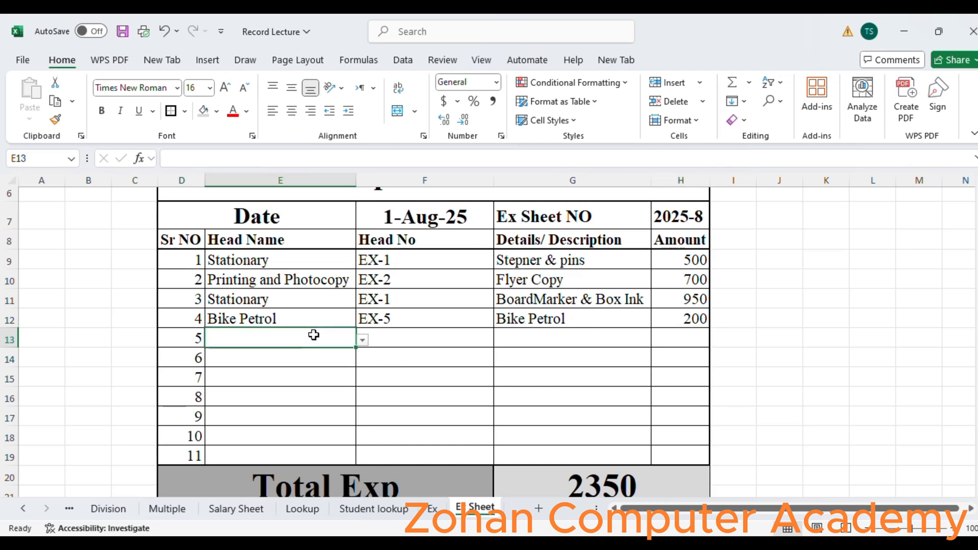
{"action": "left_click", "coordinate": [363, 341]}
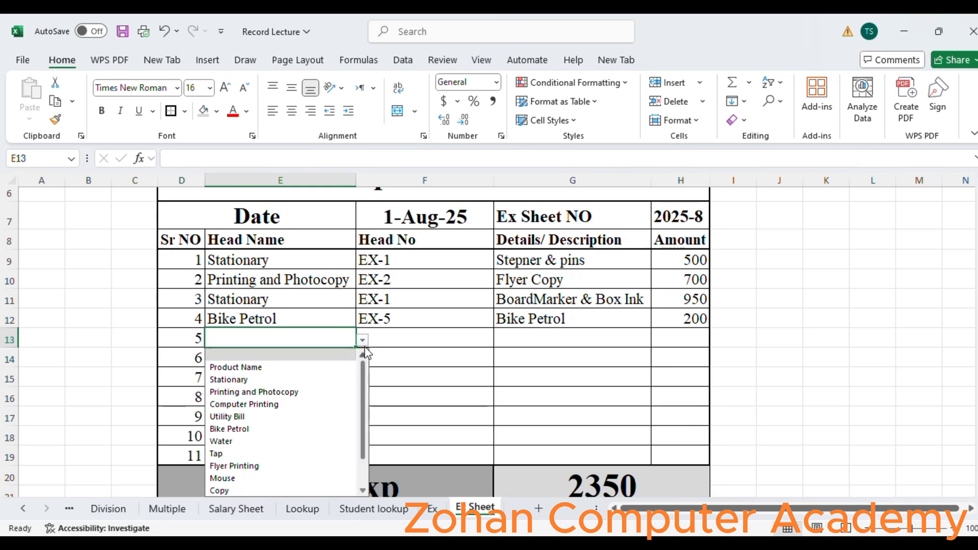
{"action": "left_click", "coordinate": [315, 417]}
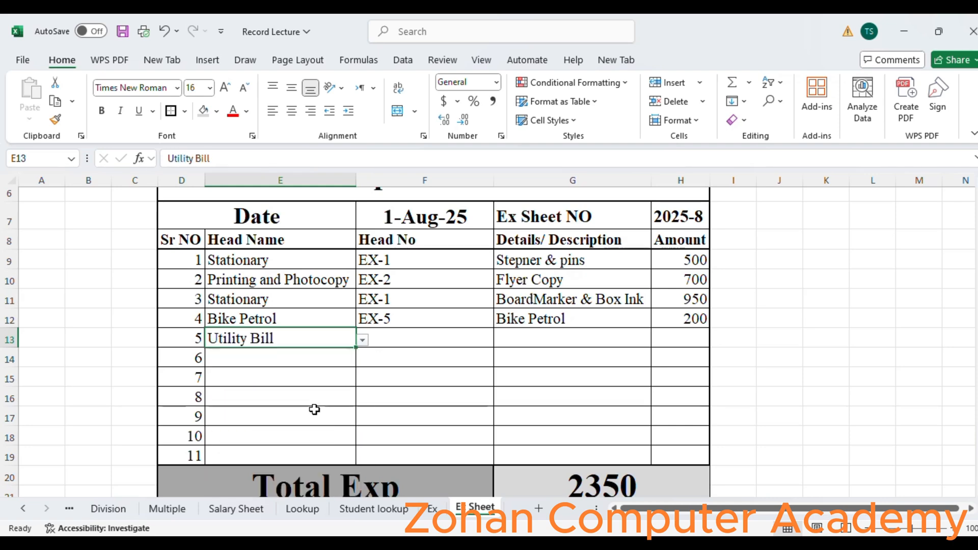
- Set the fifth row's Head No to EX-4 using its dropdown list
{"action": "left_click", "coordinate": [389, 342]}
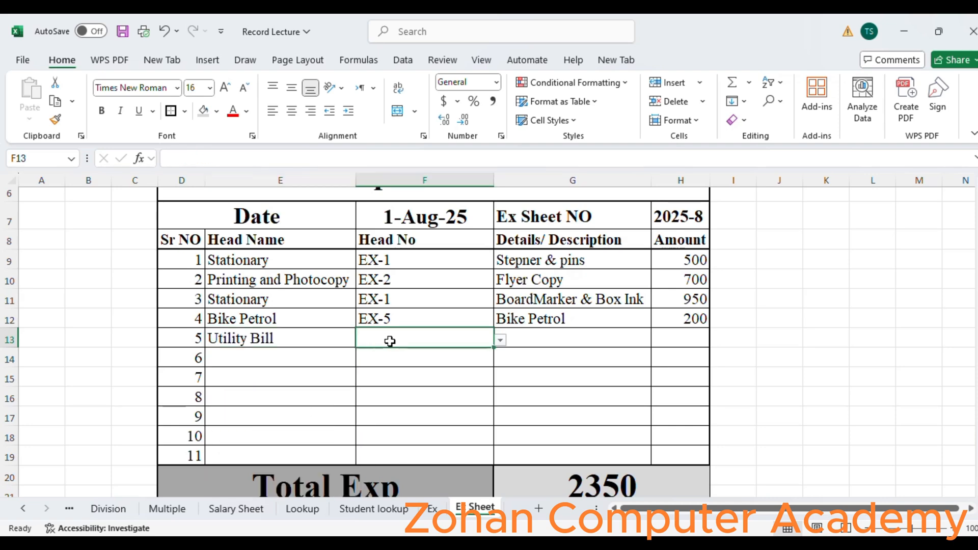
{"action": "left_click", "coordinate": [501, 340]}
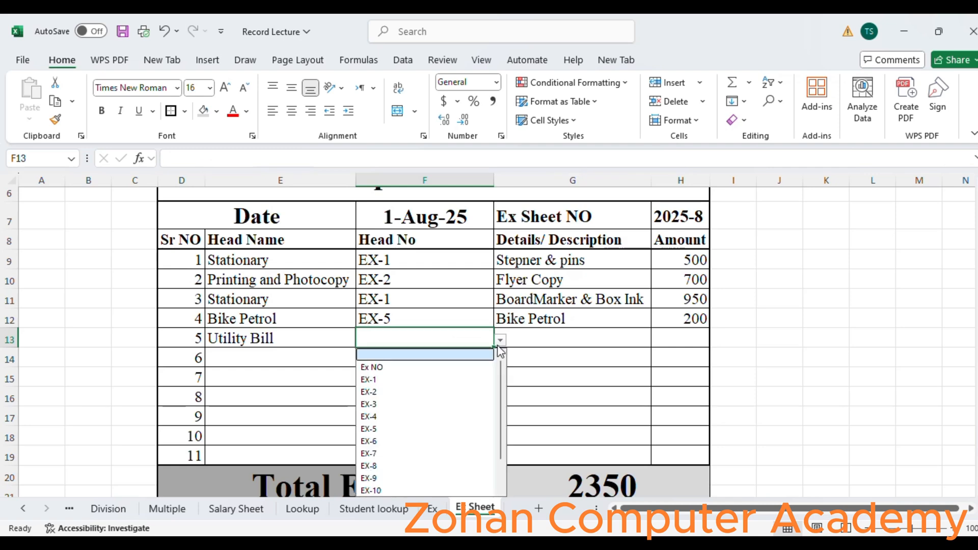
{"action": "left_click", "coordinate": [432, 417]}
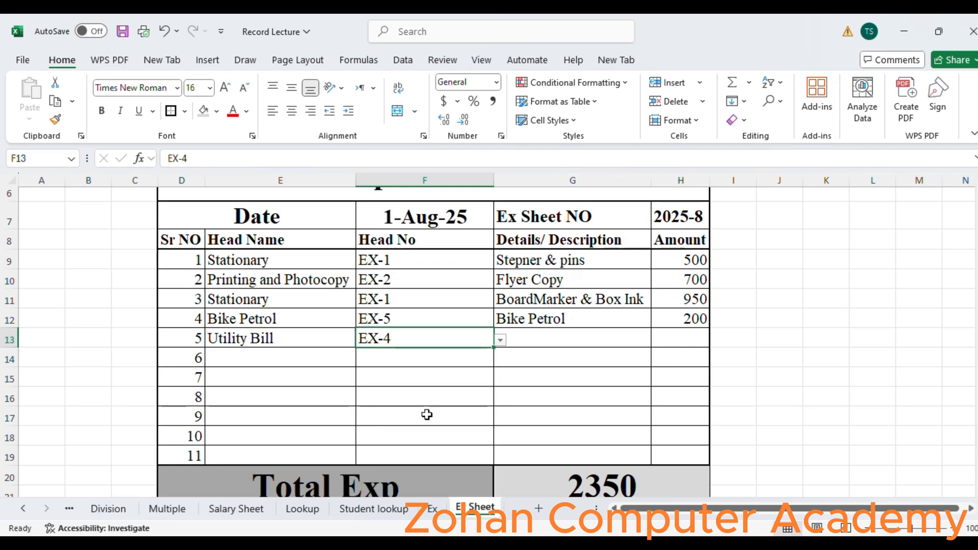
- Enter Electric Bill as the fifth row's details with an amount of 2500
{"action": "left_click", "coordinate": [560, 341]}
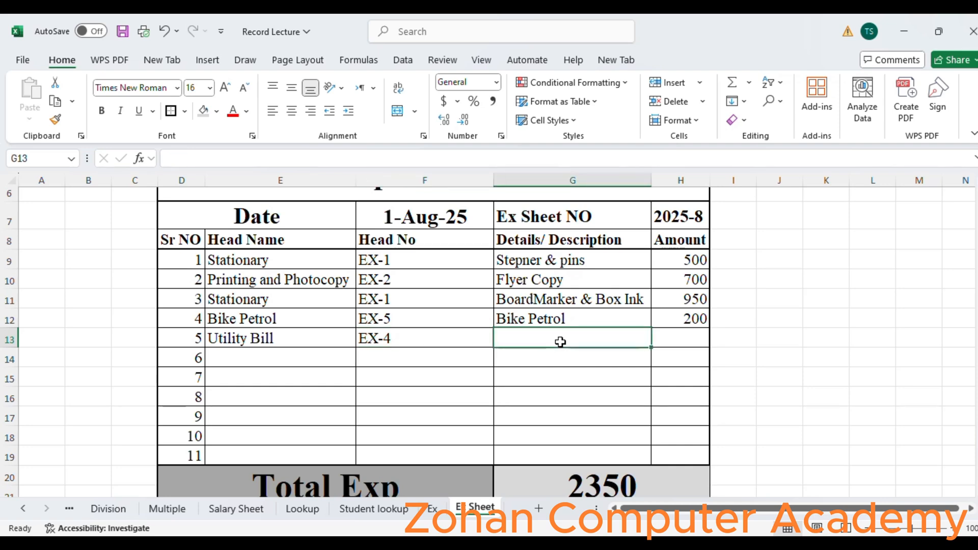
{"action": "type", "text": "Ele"}
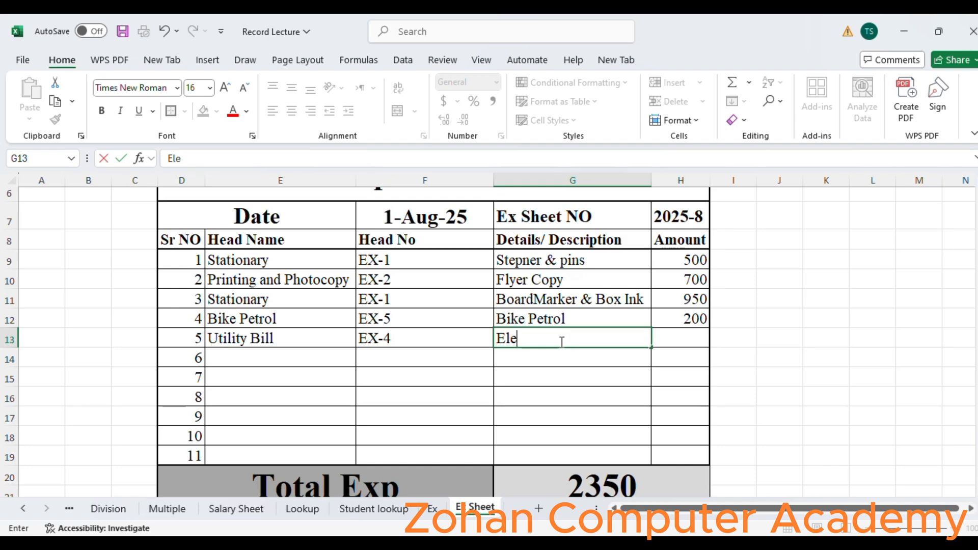
{"action": "type", "text": "ctric Bil"}
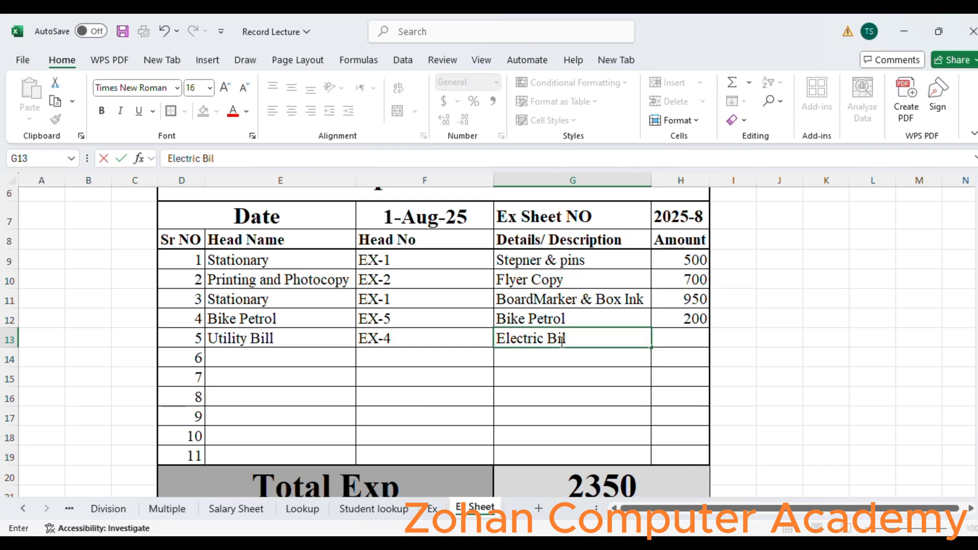
{"action": "type", "text": "l"}
{"action": "left_click", "coordinate": [702, 335]}
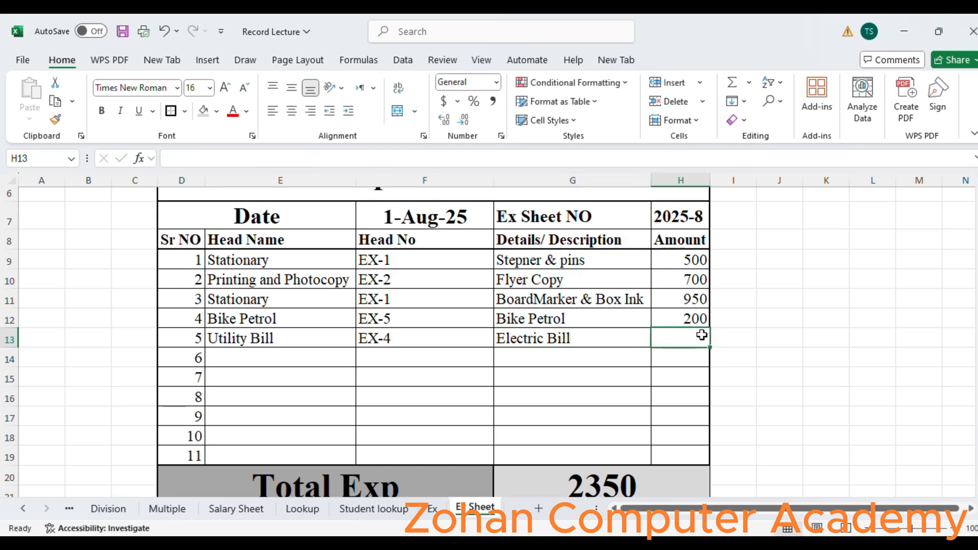
{"action": "type", "text": "2500"}
{"action": "key", "text": "Return"}
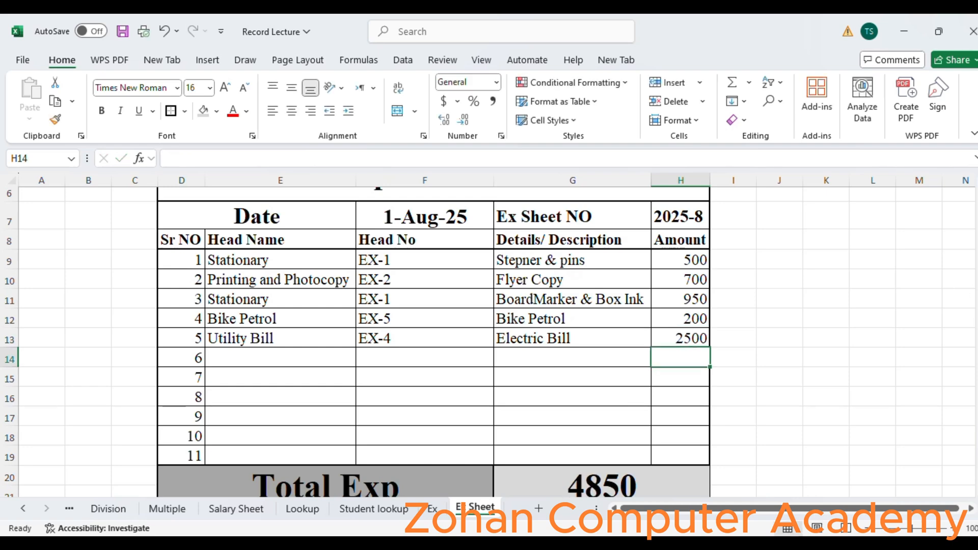
- Set the sixth row's Head Name to Mouse using its dropdown list
{"action": "scroll", "coordinate": [489, 342], "scroll_direction": "down", "scroll_amount": 2}
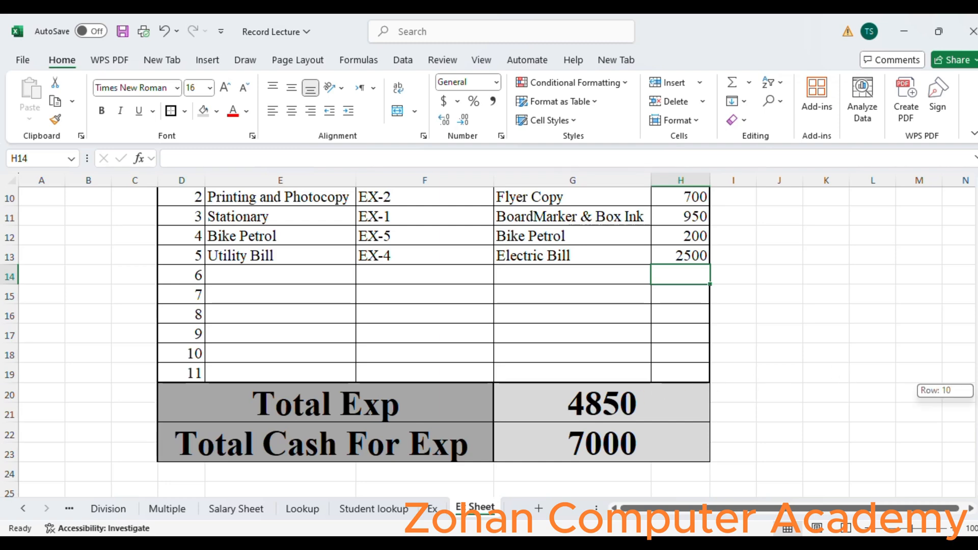
{"action": "scroll", "coordinate": [488, 341], "scroll_direction": "up", "scroll_amount": 1}
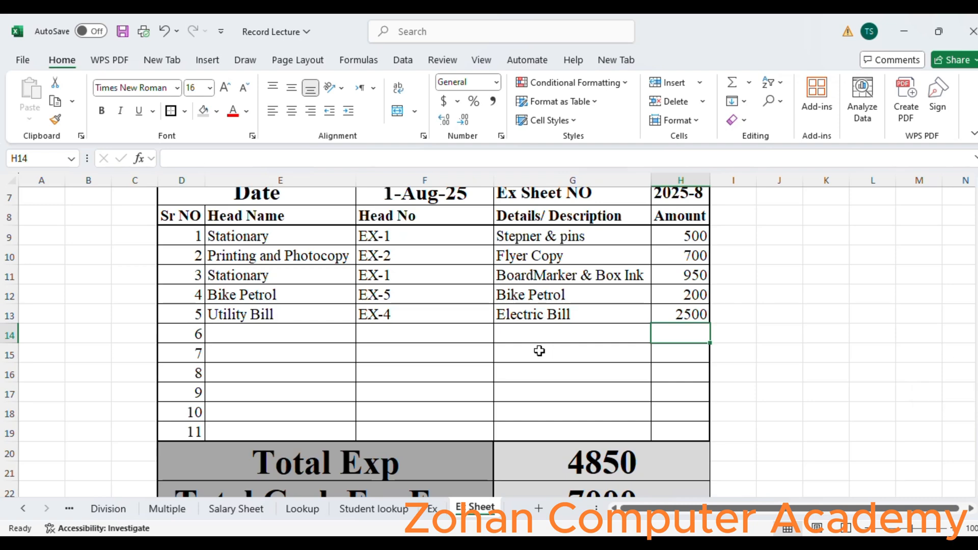
{"action": "left_click", "coordinate": [309, 333]}
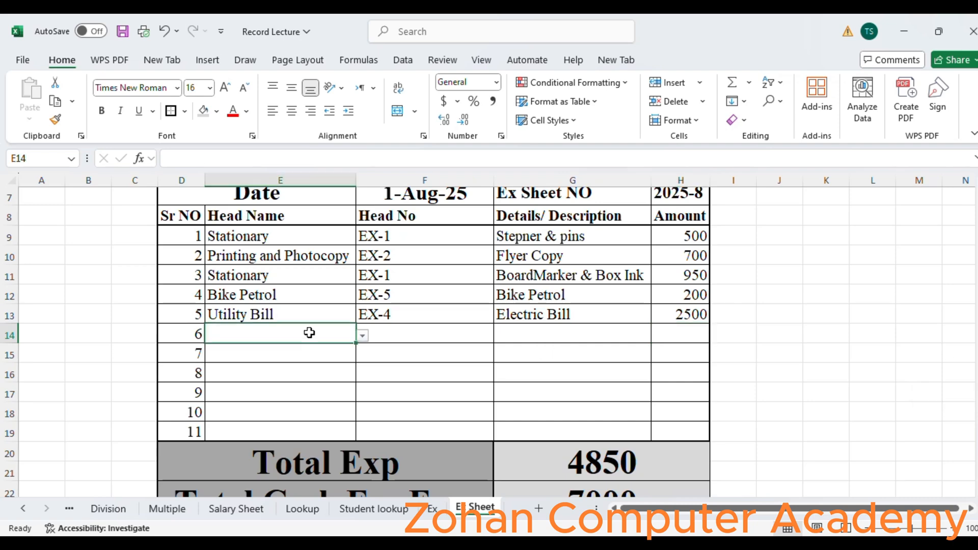
{"action": "left_click", "coordinate": [362, 336]}
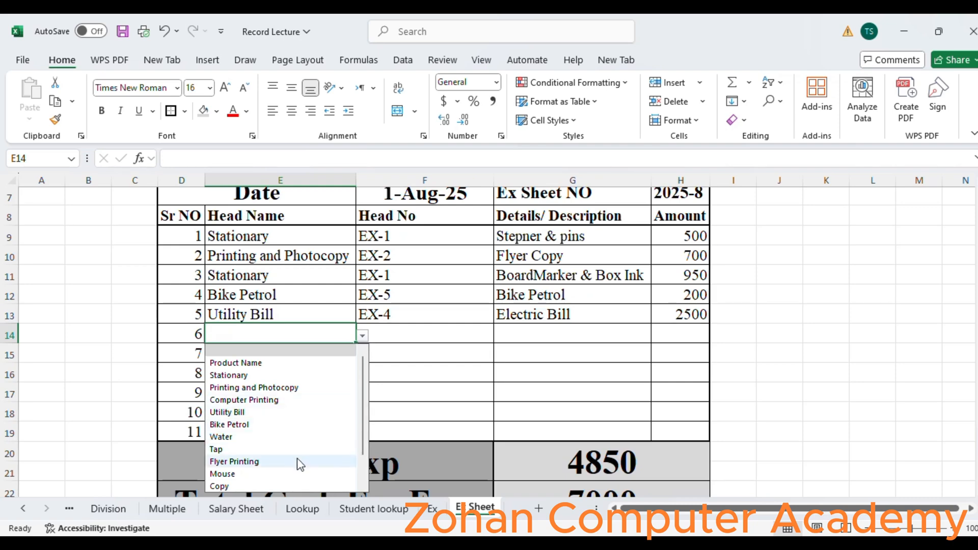
{"action": "left_click", "coordinate": [297, 474]}
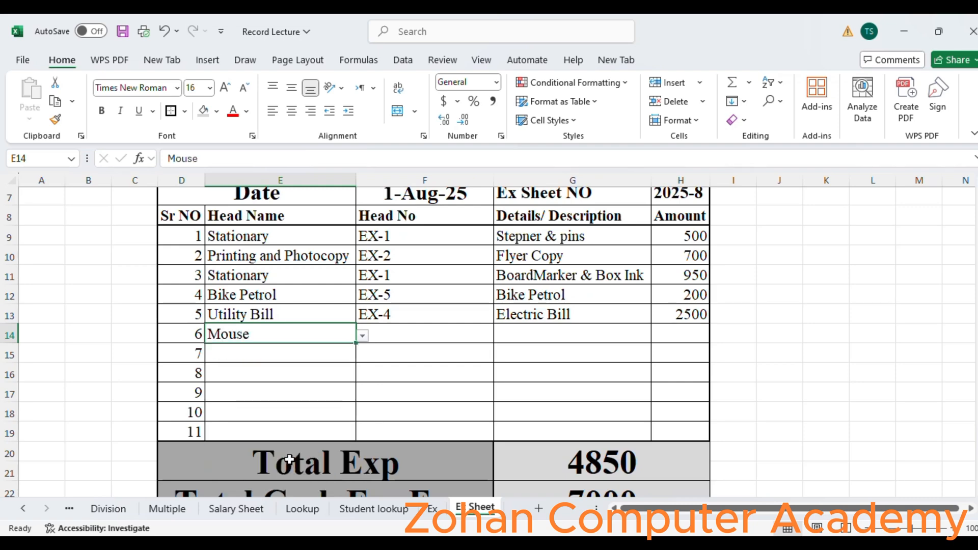
{"action": "left_click", "coordinate": [362, 336]}
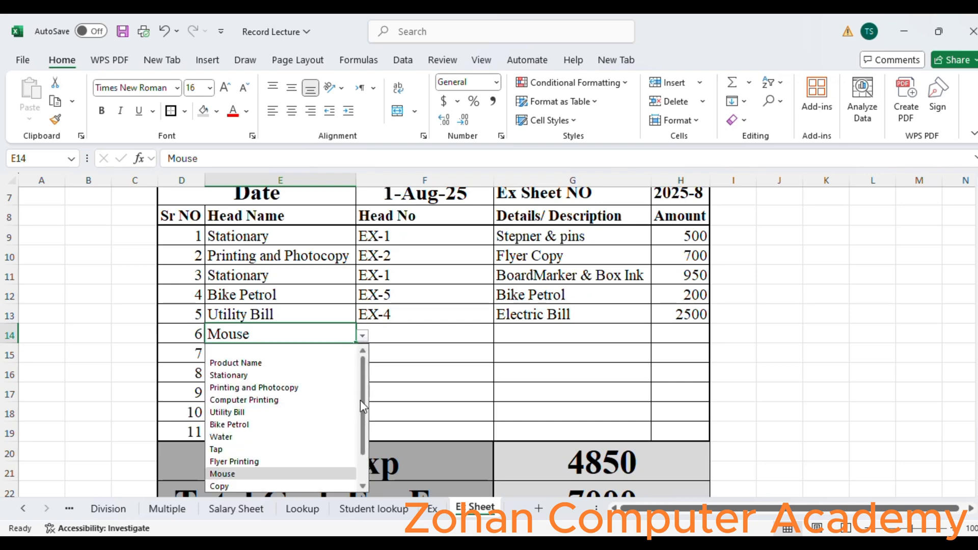
{"action": "scroll", "coordinate": [364, 405], "scroll_direction": "down", "scroll_amount": 1}
{"action": "scroll", "coordinate": [365, 408], "scroll_direction": "down", "scroll_amount": 1}
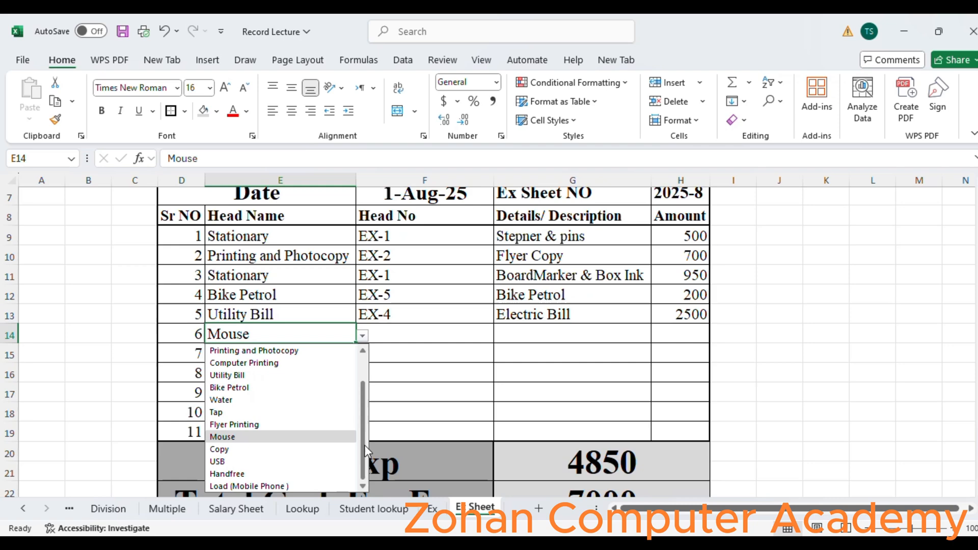
{"action": "left_click", "coordinate": [426, 334]}
- Set the sixth row's Head No to EX-8 using its dropdown list
{"action": "left_click", "coordinate": [426, 333]}
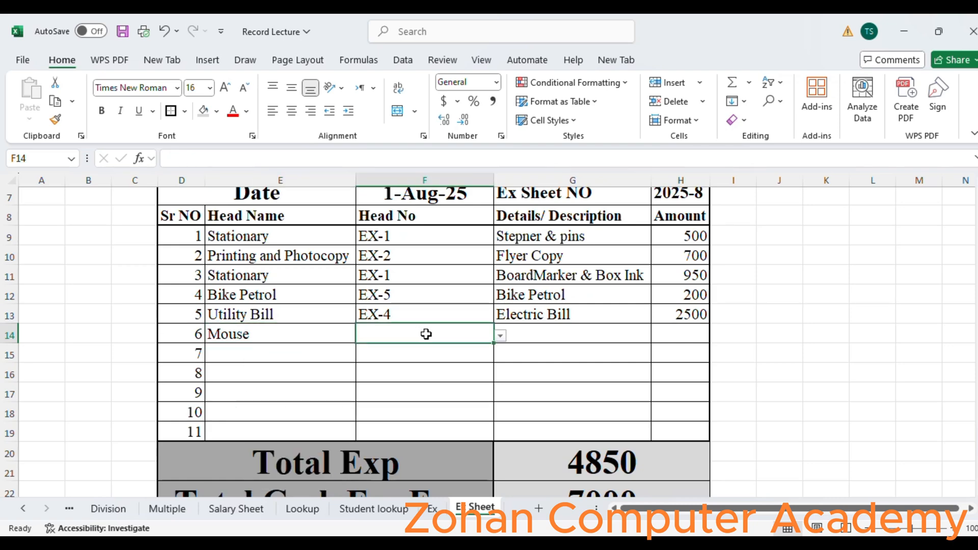
{"action": "left_click", "coordinate": [501, 336]}
{"action": "scroll", "coordinate": [503, 386], "scroll_direction": "down", "scroll_amount": 1}
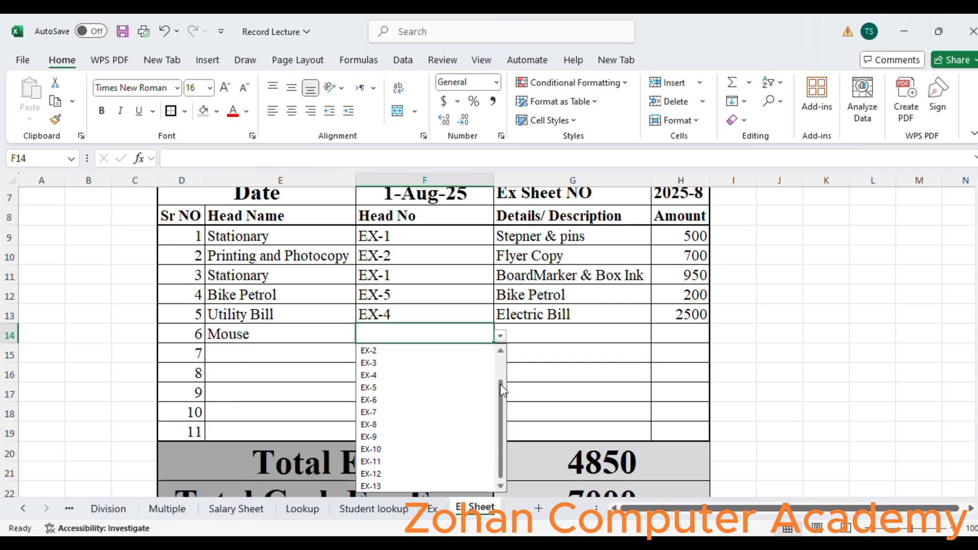
{"action": "left_click", "coordinate": [383, 425]}
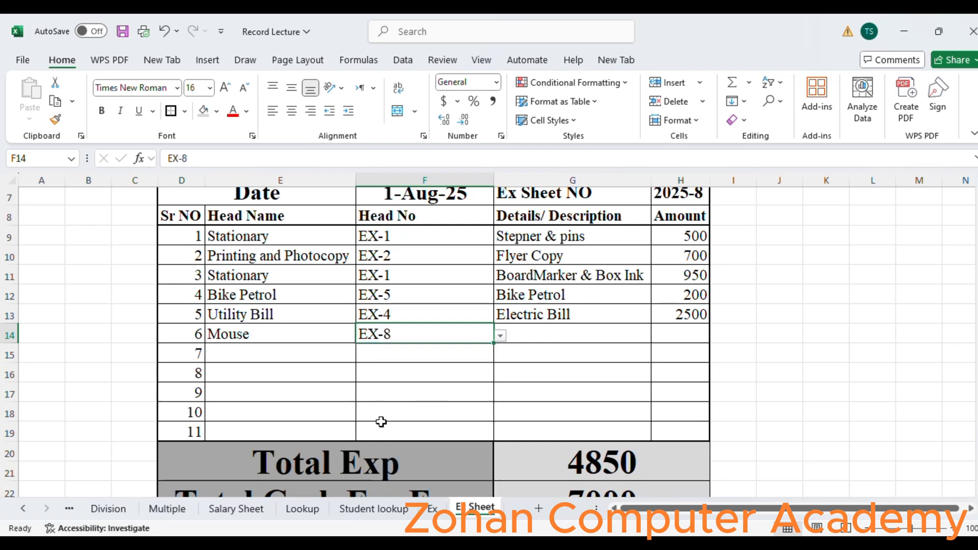
- Enter Mouse as the sixth row's details with an amount of 500
{"action": "left_click", "coordinate": [555, 329]}
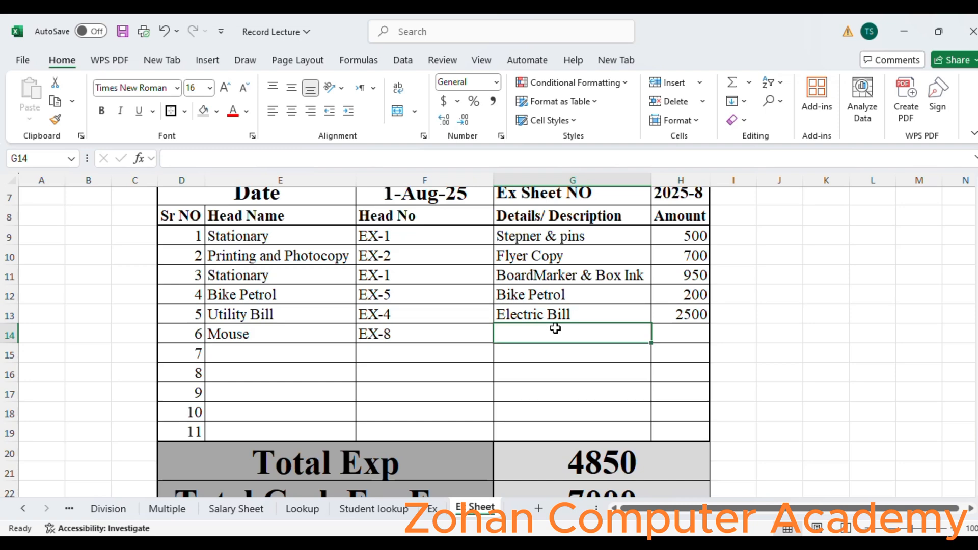
{"action": "type", "text": "50"}
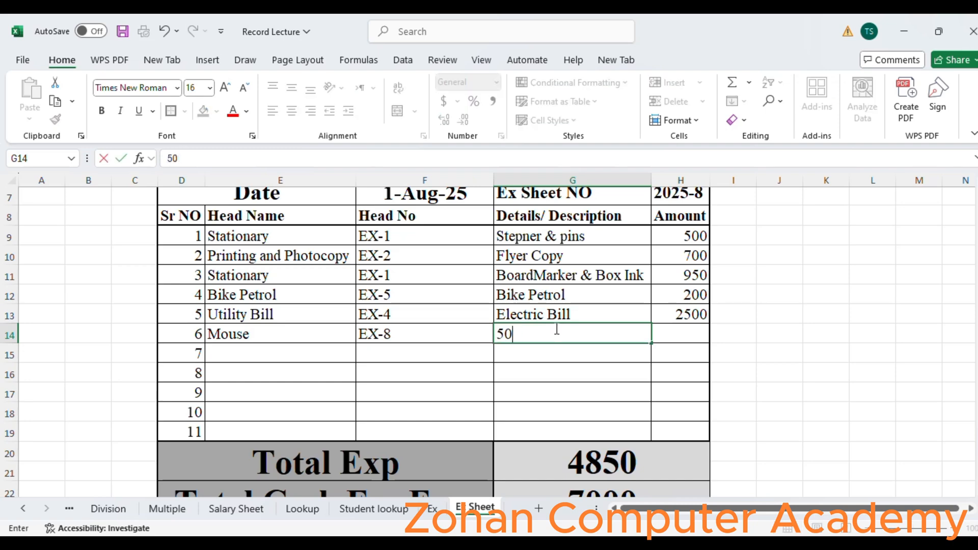
{"action": "key", "text": "BackSpace"}
{"action": "key", "text": "BackSpace"}
{"action": "type", "text": "Mouse"}
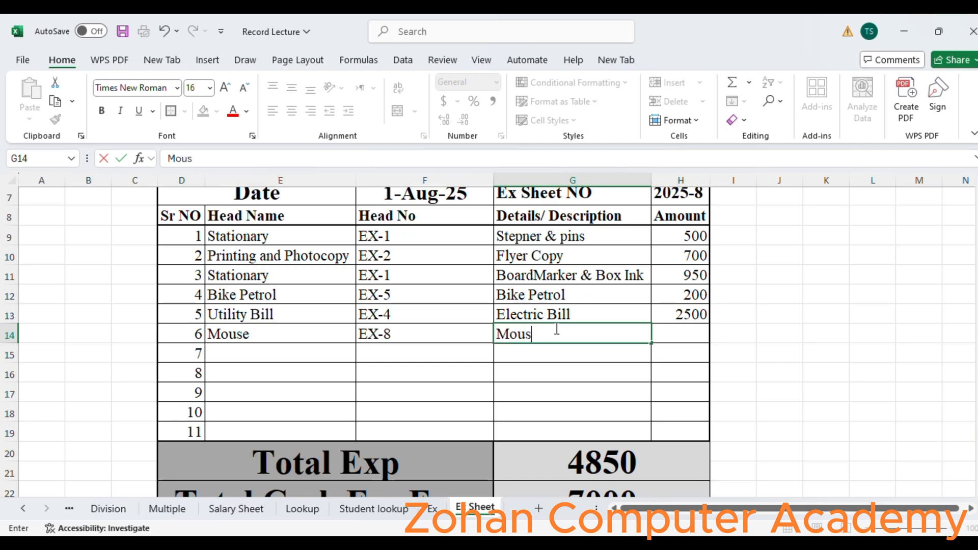
{"action": "key", "text": "Tab"}
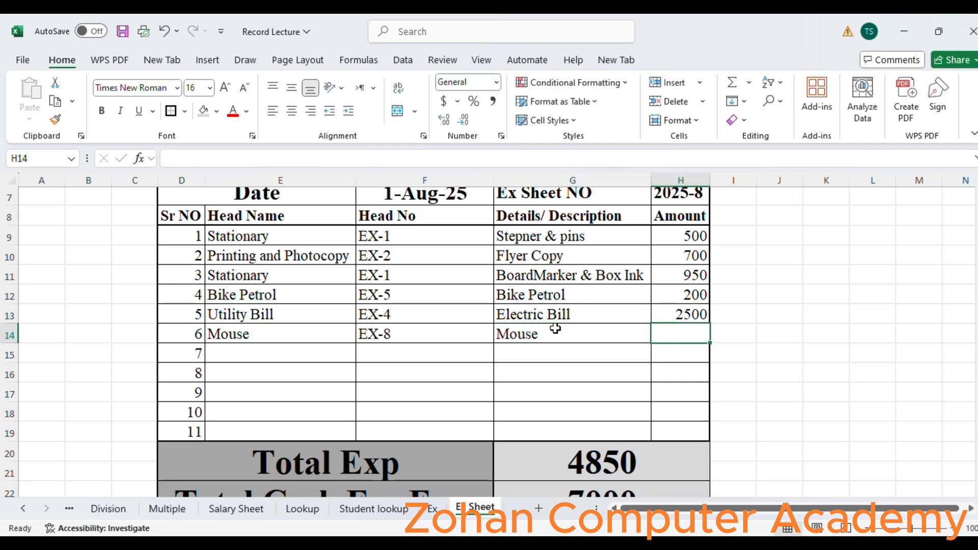
{"action": "type", "text": "500"}
{"action": "key", "text": "Return"}
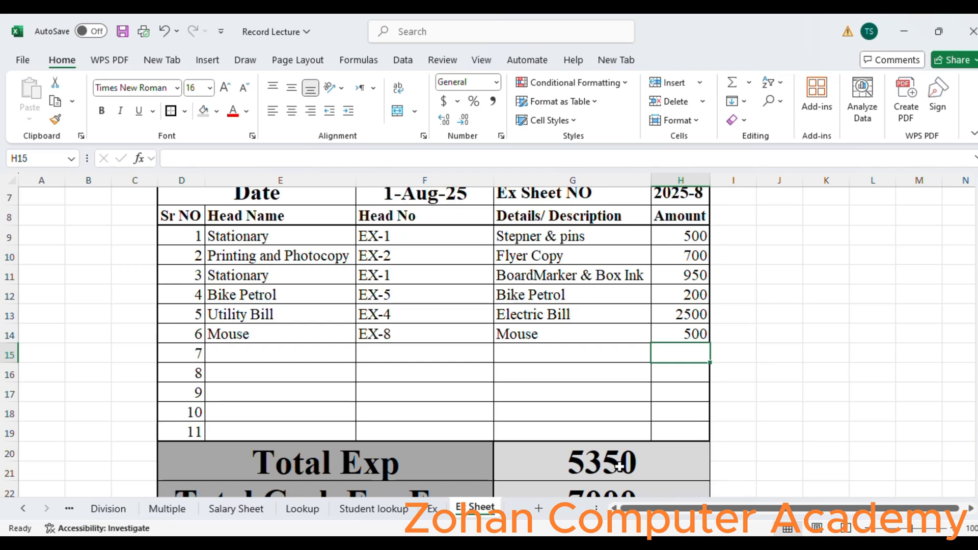
- Set the seventh row's Head Name to Computer Printing using its dropdown list
{"action": "left_click", "coordinate": [255, 353]}
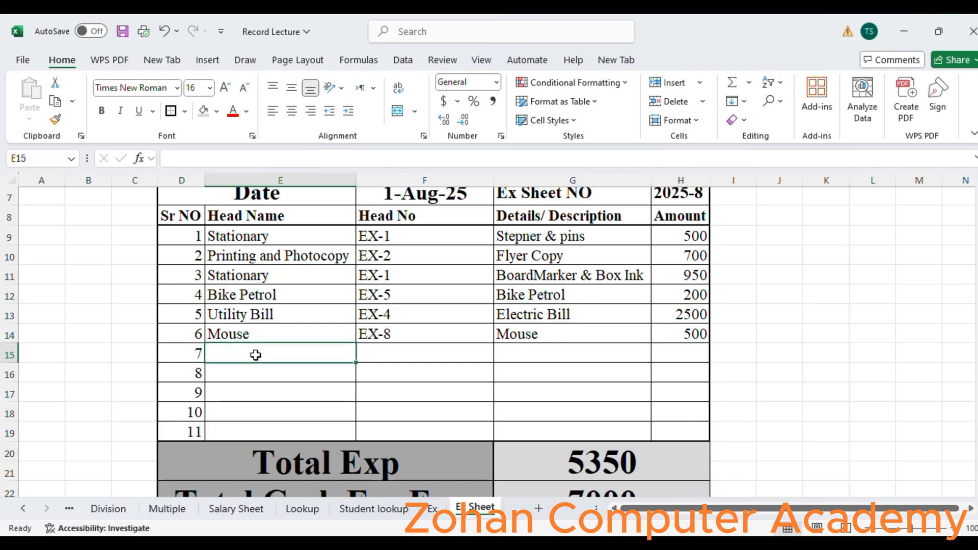
{"action": "left_click", "coordinate": [362, 355]}
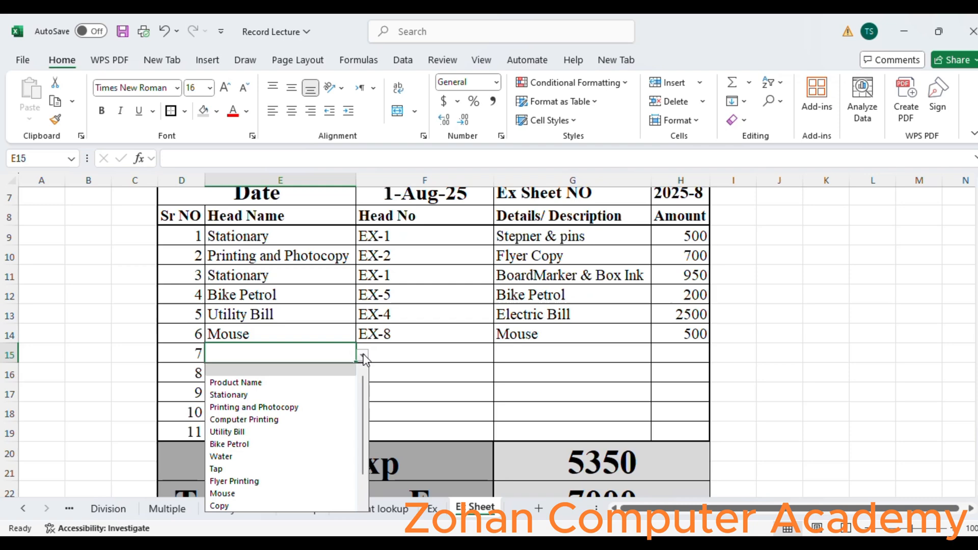
{"action": "left_click", "coordinate": [323, 418]}
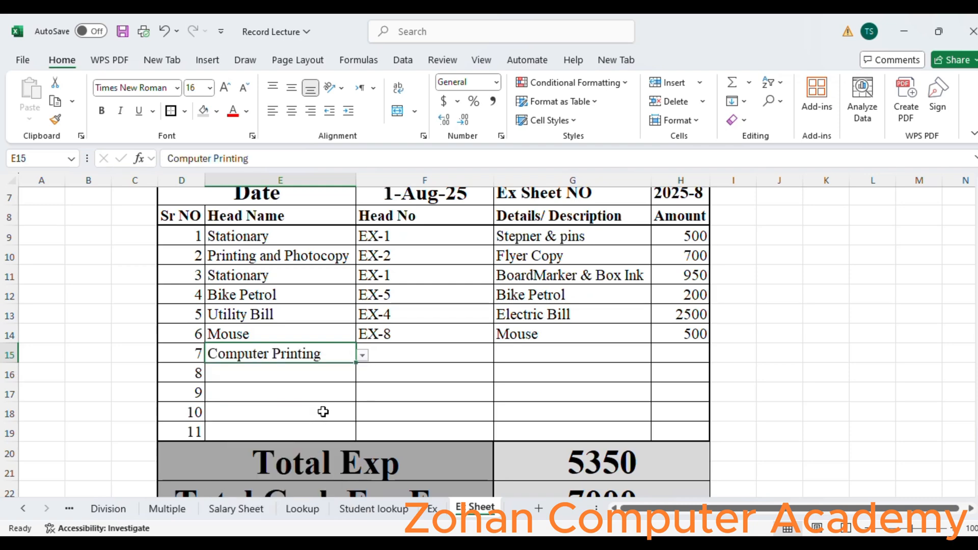
- Set the seventh row's Head No to EX-3 using its dropdown list
{"action": "left_click", "coordinate": [385, 351]}
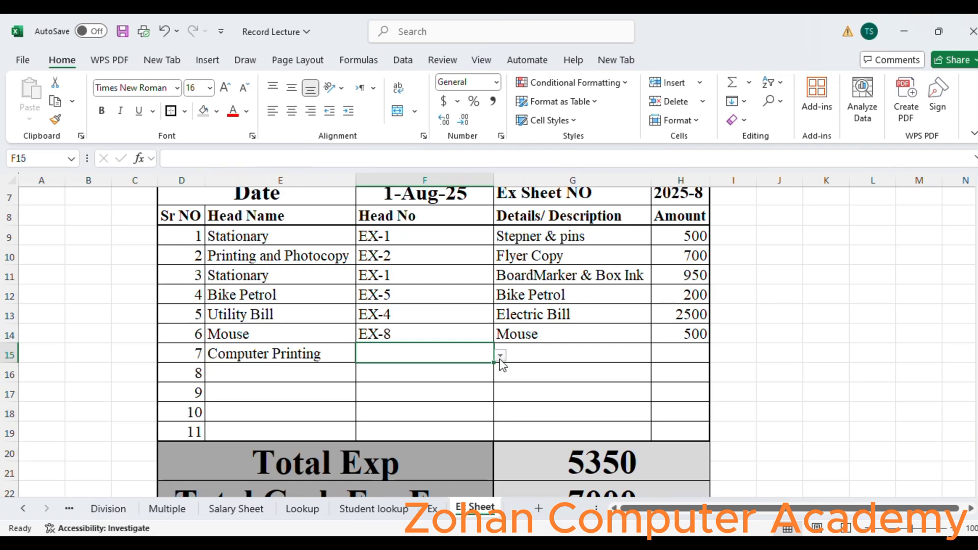
{"action": "left_click", "coordinate": [501, 357]}
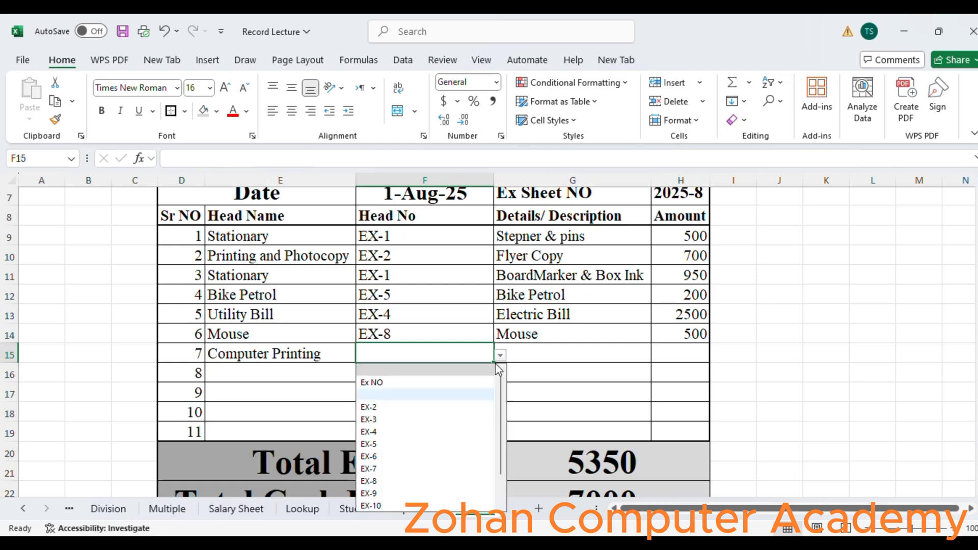
{"action": "left_click", "coordinate": [433, 419]}
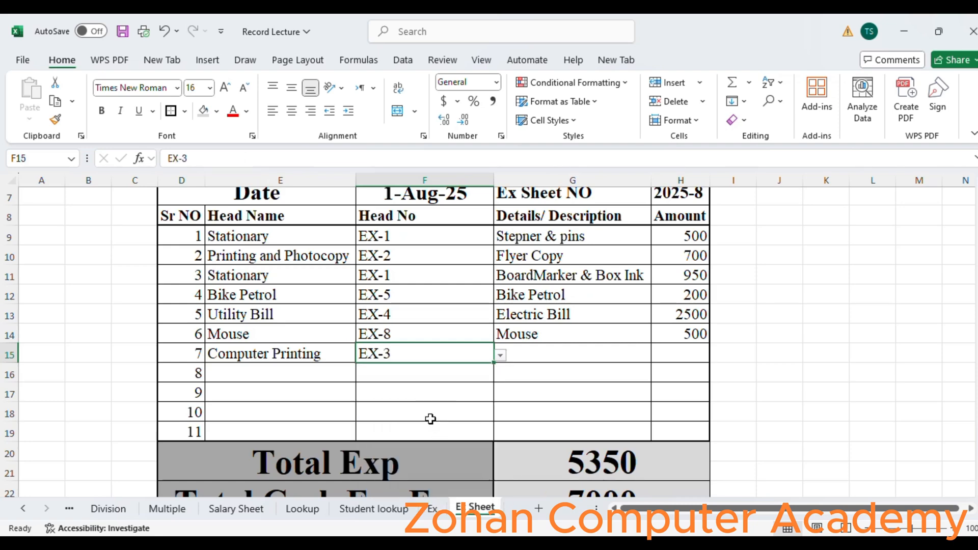
- Enter Exam Paper for 10th Class as the seventh row's details
{"action": "left_click", "coordinate": [576, 354]}
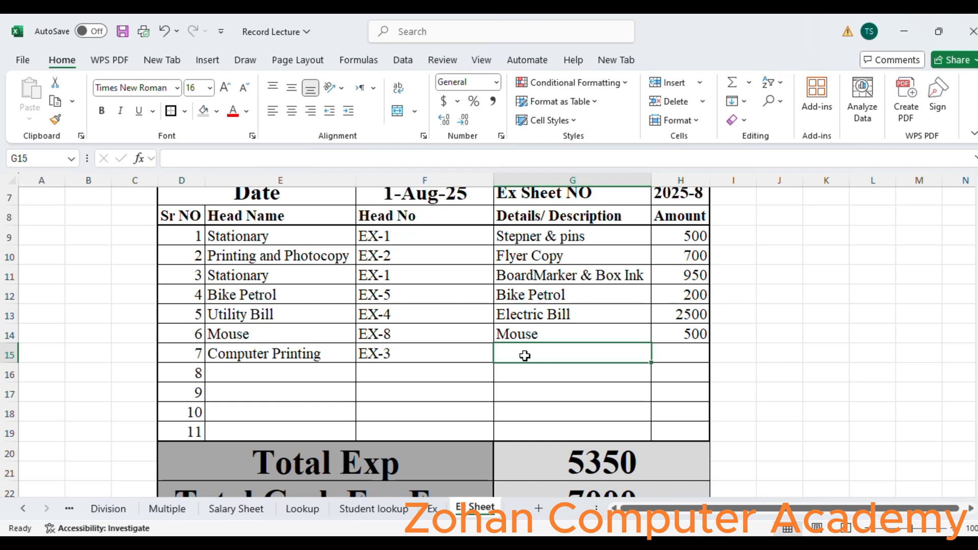
{"action": "type", "text": "Exam "}
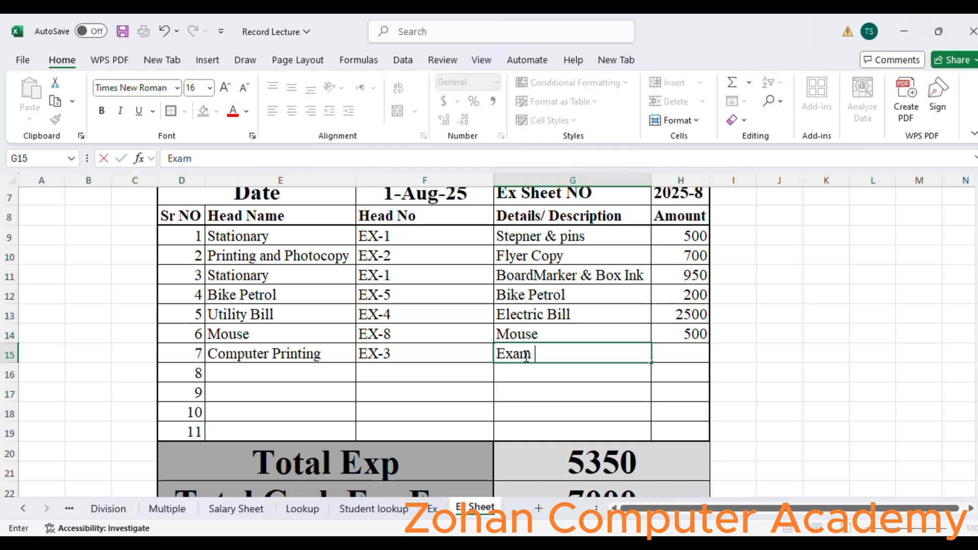
{"action": "type", "text": "Papa"}
{"action": "type", "text": "er "}
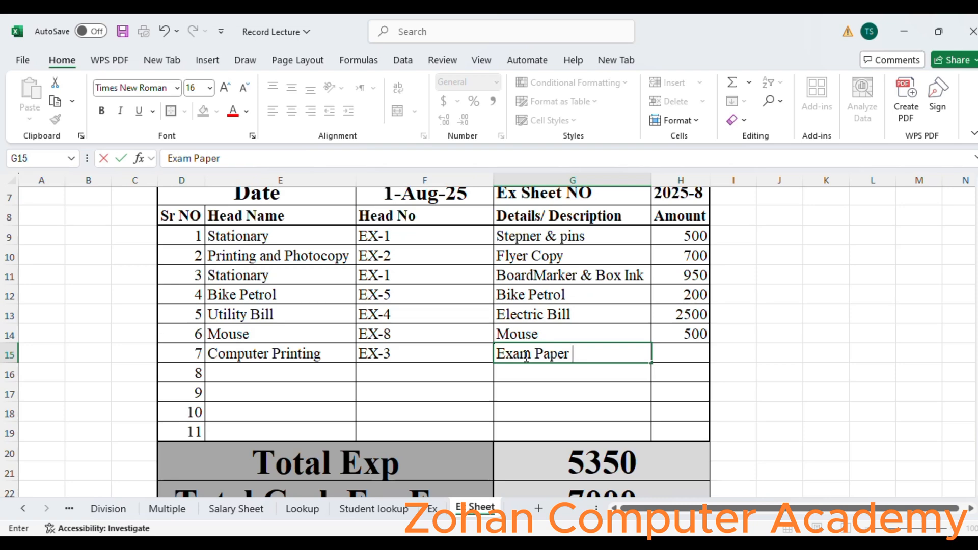
{"action": "type", "text": "for 10th"}
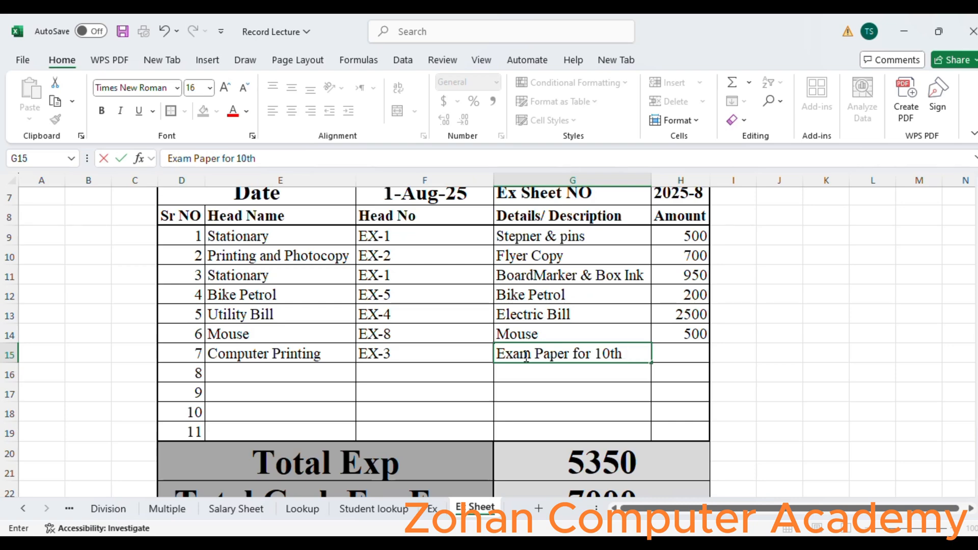
{"action": "type", "text": " Class"}
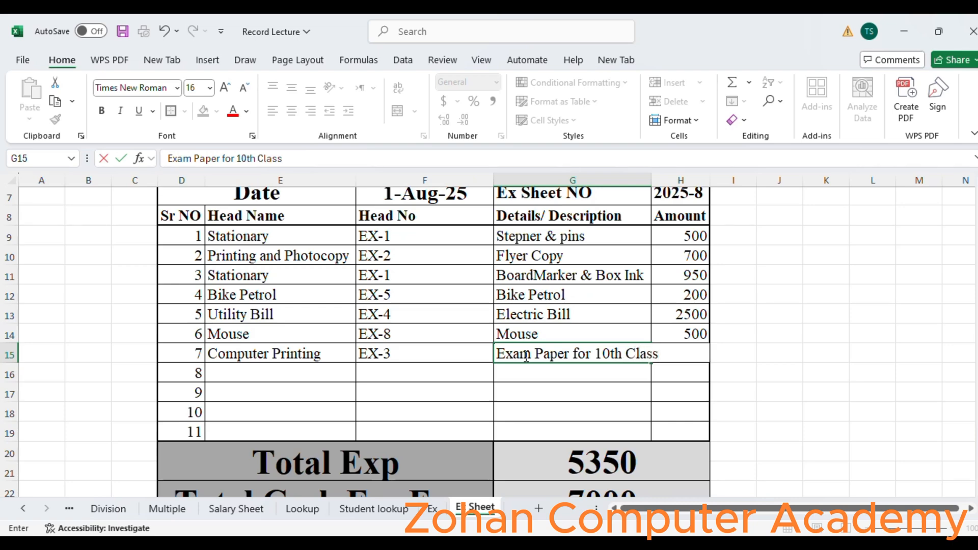
{"action": "key", "text": "Tab"}
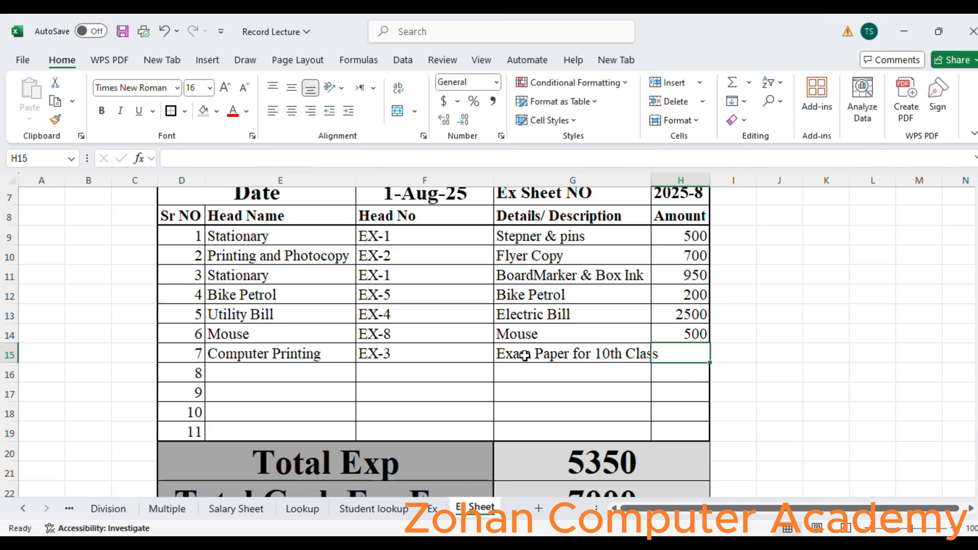
- Set the seventh row's amount to 500
{"action": "type", "text": "800"}
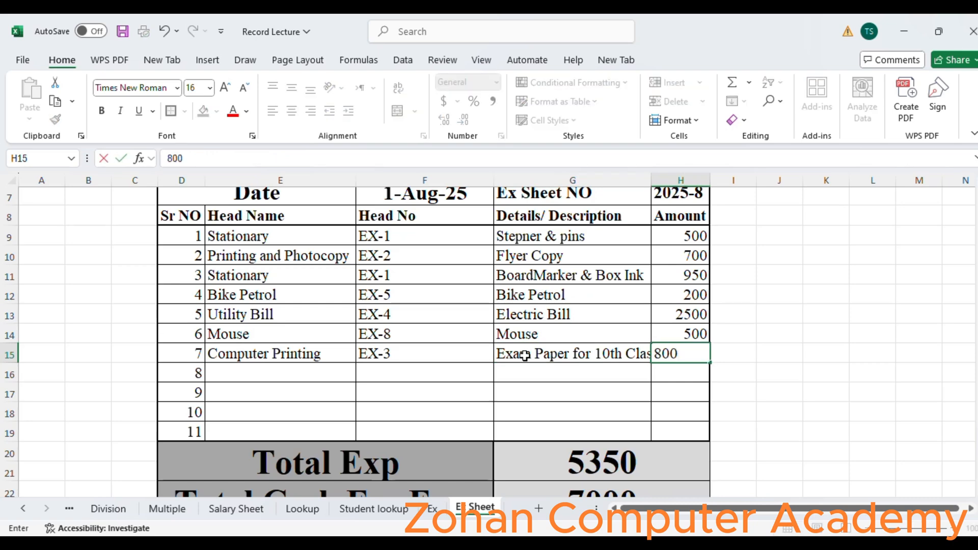
{"action": "key", "text": "BackSpace"}
{"action": "key", "text": "BackSpace"}
{"action": "key", "text": "BackSpace"}
{"action": "type", "text": "500"}
{"action": "key", "text": "Return"}
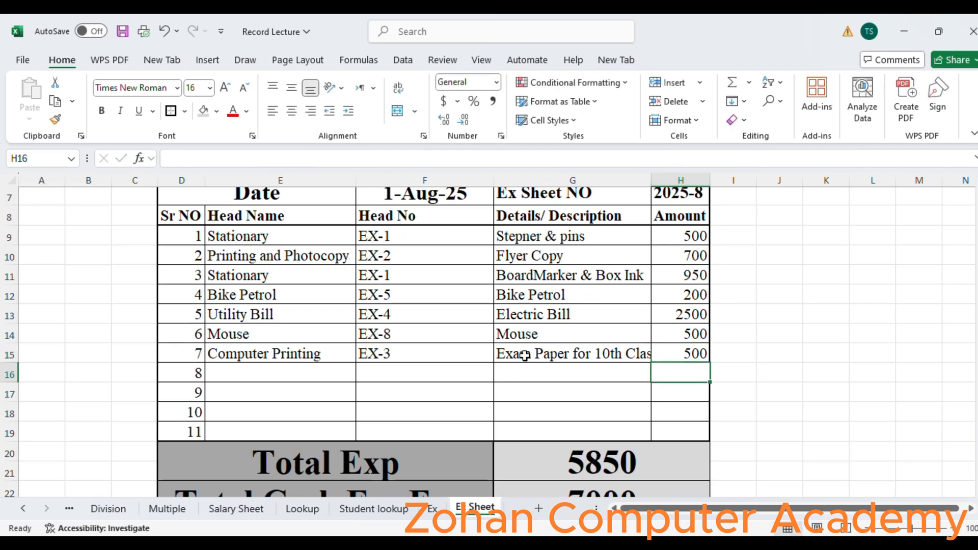
- Autofit the Details/ Description column width to fit its longest entry
{"action": "double_click", "coordinate": [647, 180]}
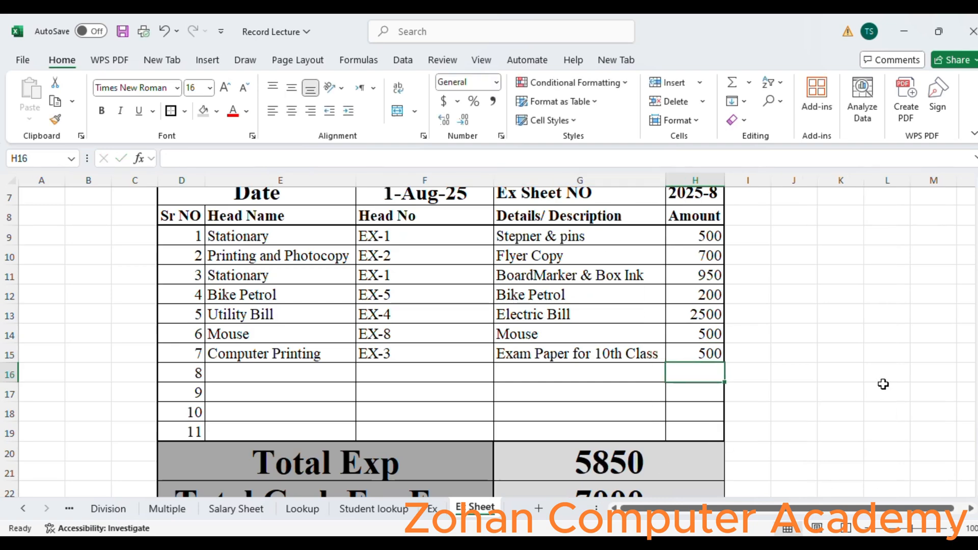
{"action": "left_click_drag", "start_coordinate": [977, 340], "coordinate": [976, 358]}
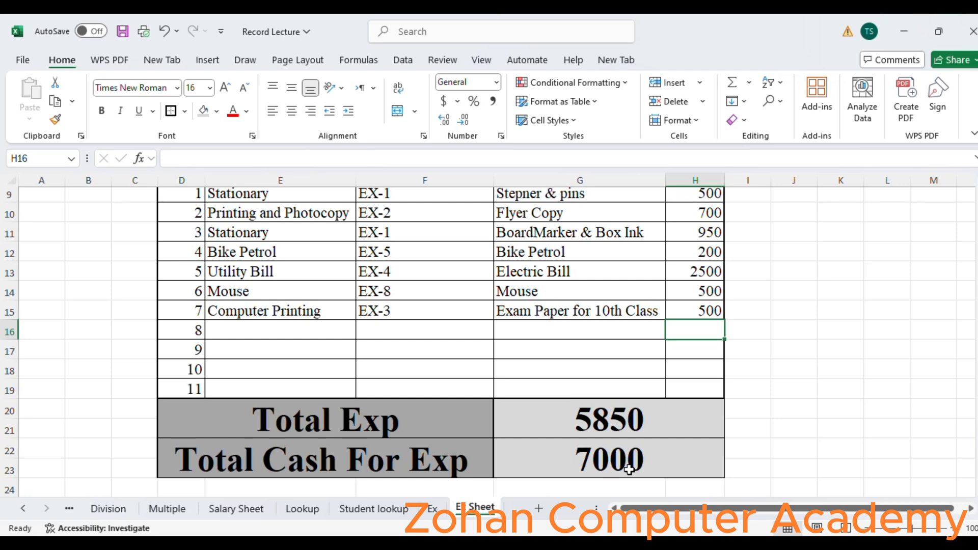
- Set the eighth row's Head Name to Handfree using its dropdown list
{"action": "left_click", "coordinate": [298, 326]}
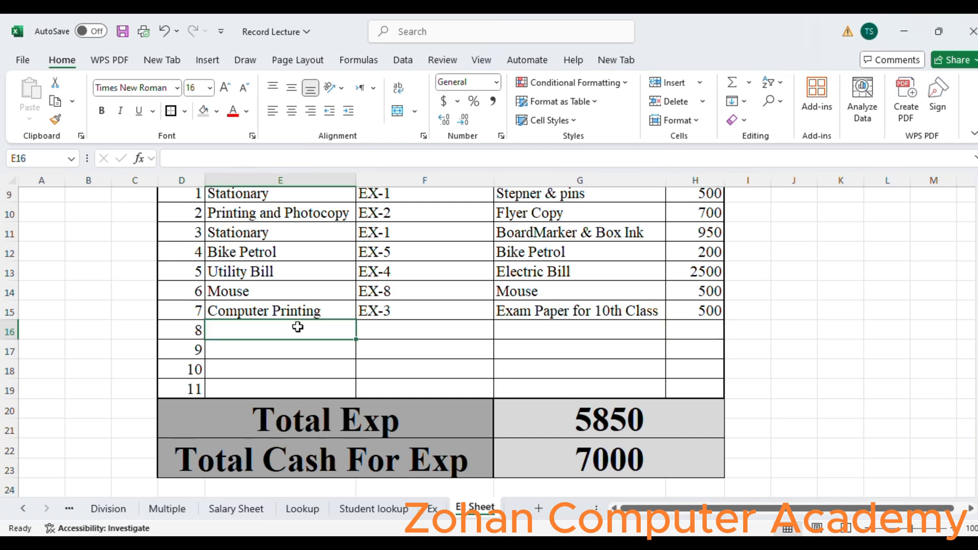
{"action": "left_click", "coordinate": [362, 333]}
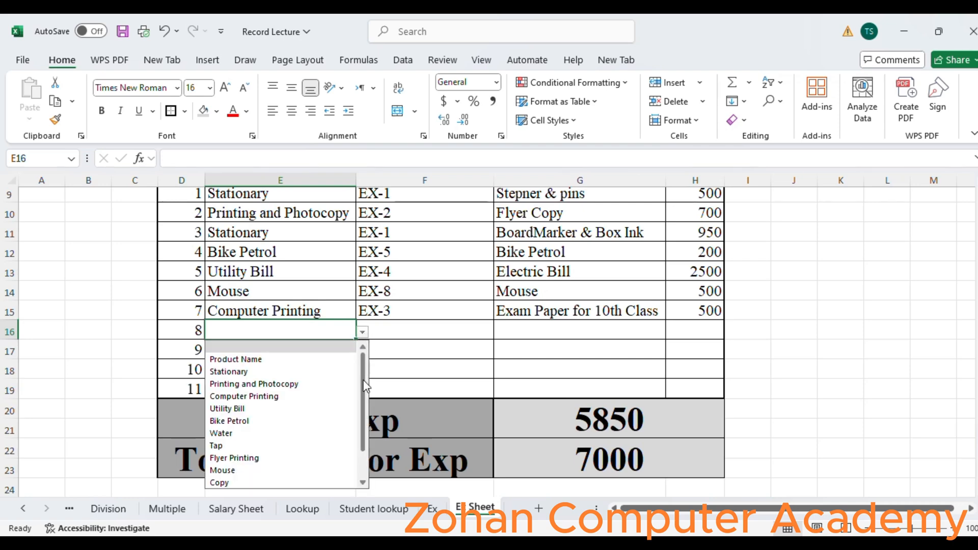
{"action": "scroll", "coordinate": [363, 387], "scroll_direction": "down", "scroll_amount": 1}
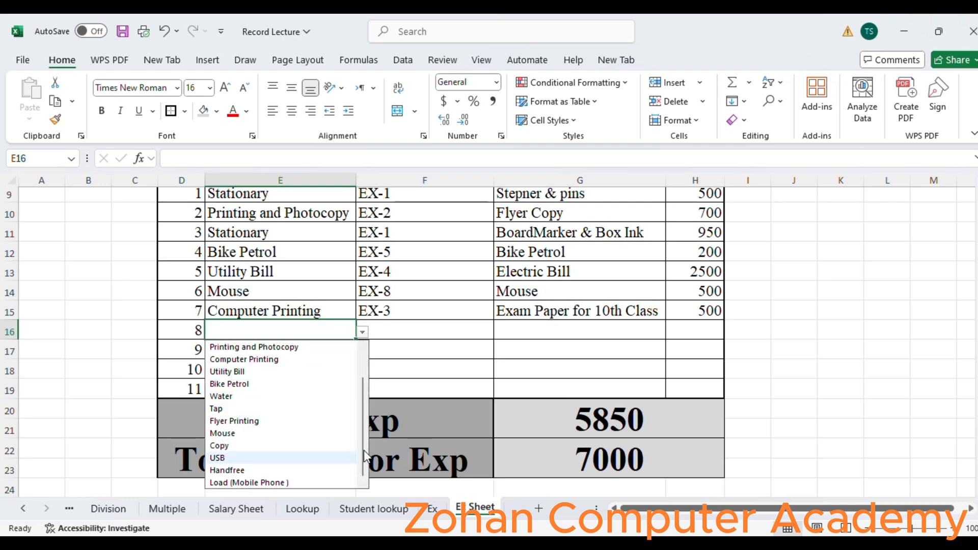
{"action": "left_click", "coordinate": [237, 472]}
- Set the eighth row's Head No to EX-11 using its dropdown list
{"action": "left_click", "coordinate": [381, 329]}
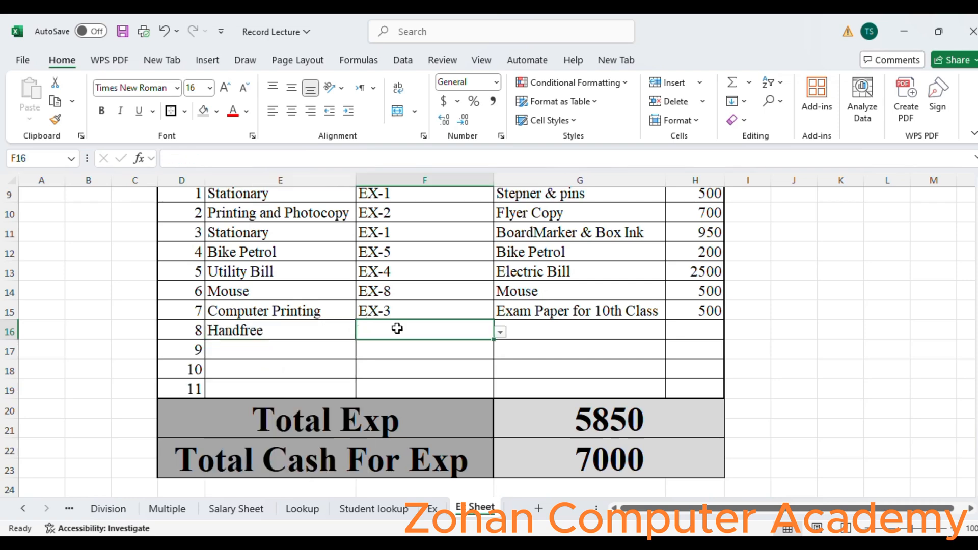
{"action": "left_click", "coordinate": [500, 334]}
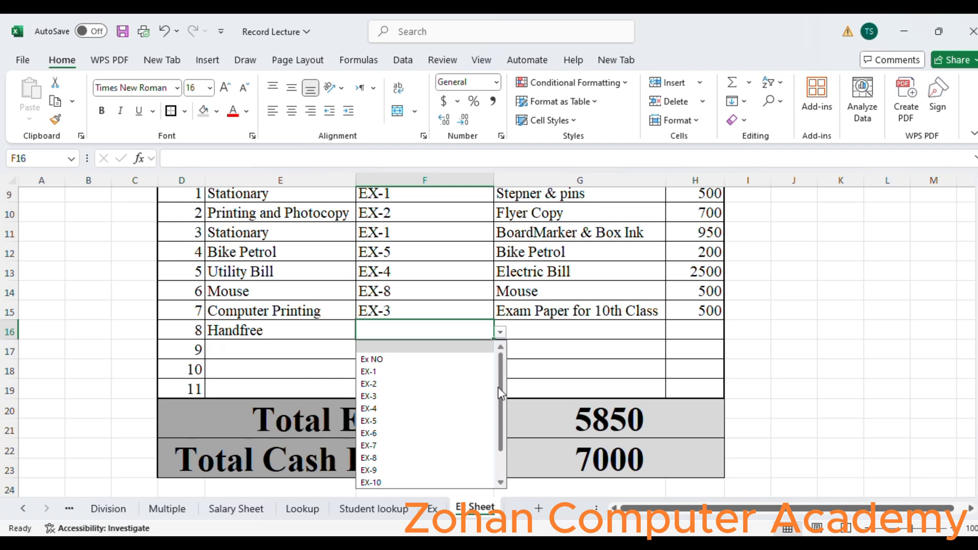
{"action": "scroll", "coordinate": [500, 392], "scroll_direction": "down", "scroll_amount": 1}
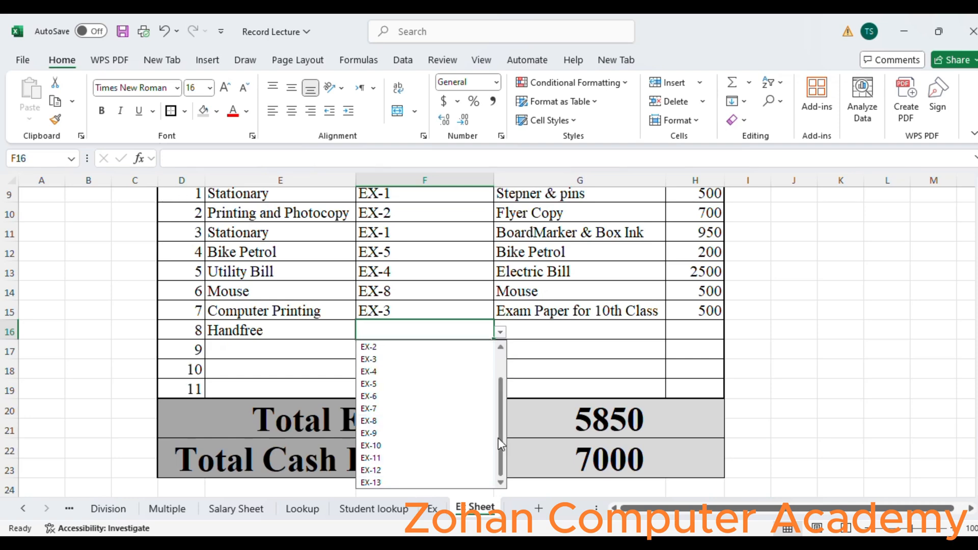
{"action": "left_click", "coordinate": [400, 458]}
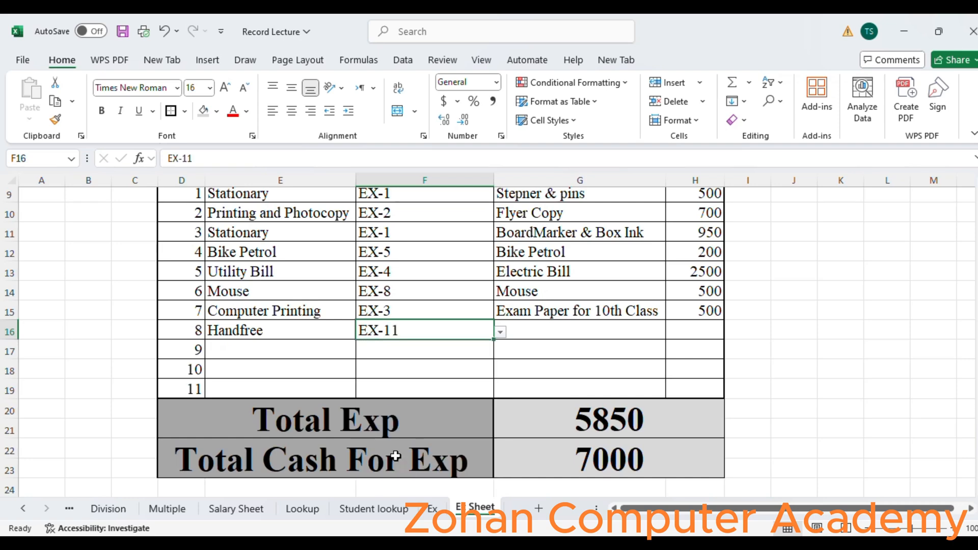
- Enter HandFree Use Lab as the eighth row's details and 300 as its amount
{"action": "left_click", "coordinate": [564, 331]}
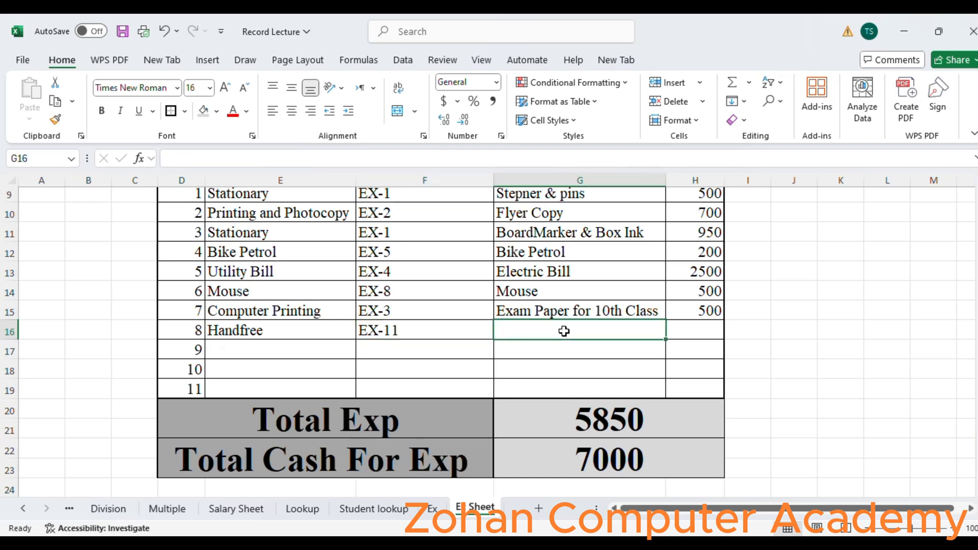
{"action": "type", "text": "Hand"}
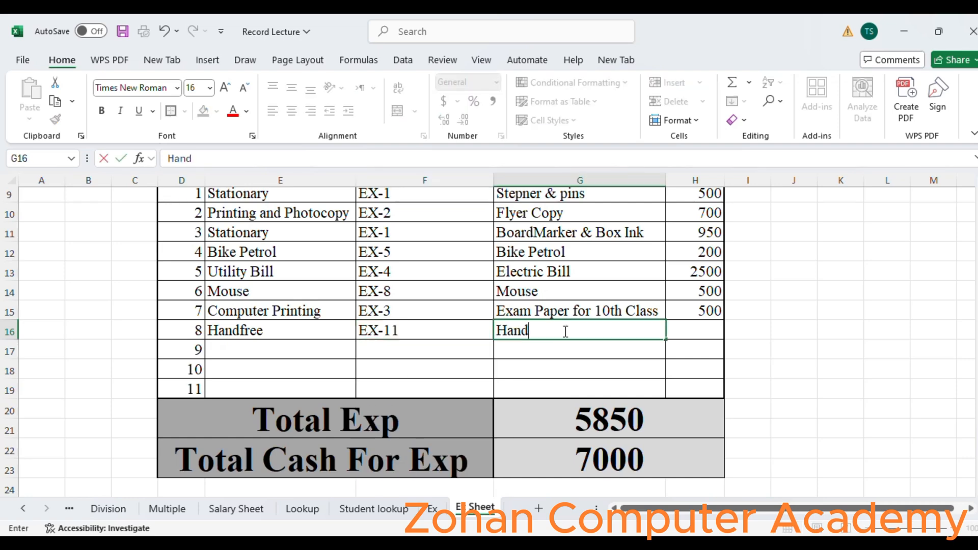
{"action": "type", "text": "Free Use Lab"}
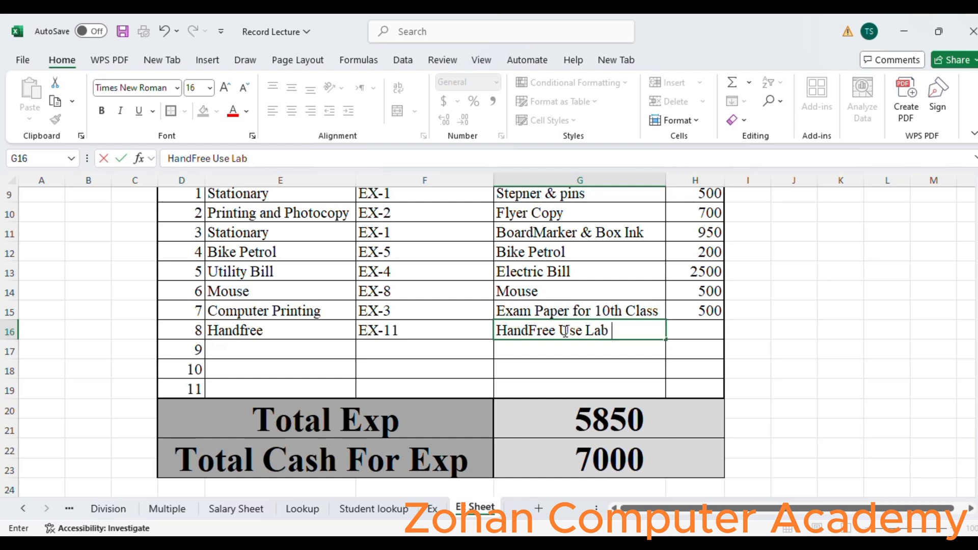
{"action": "key", "text": "Tab"}
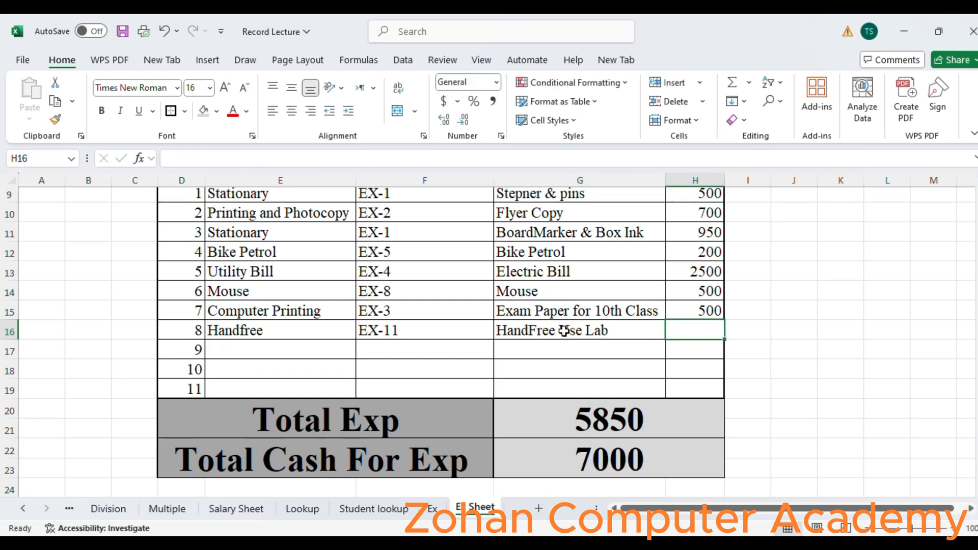
{"action": "type", "text": "300"}
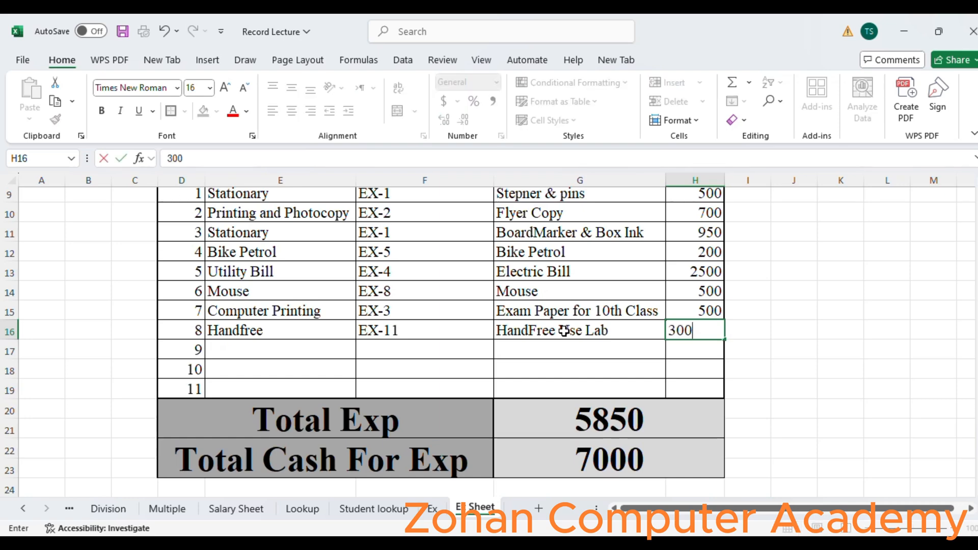
{"action": "key", "text": "Return"}
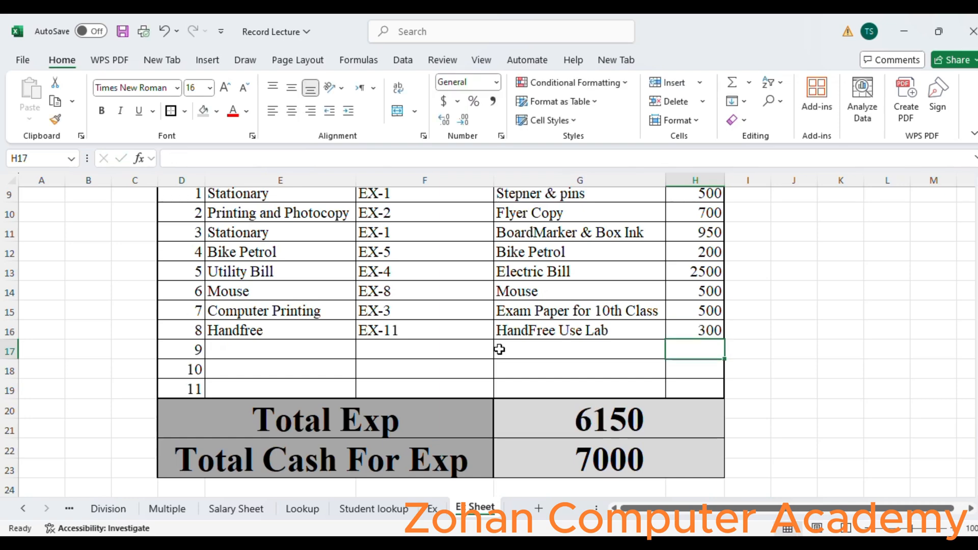
- Set the ninth row's Head Name to Water using its dropdown list
{"action": "mouse_move", "coordinate": [977, 419]}
{"action": "left_mouse_down"}
{"action": "mouse_move", "coordinate": [977, 326]}
{"action": "mouse_move", "coordinate": [977, 425]}
{"action": "left_mouse_up"}
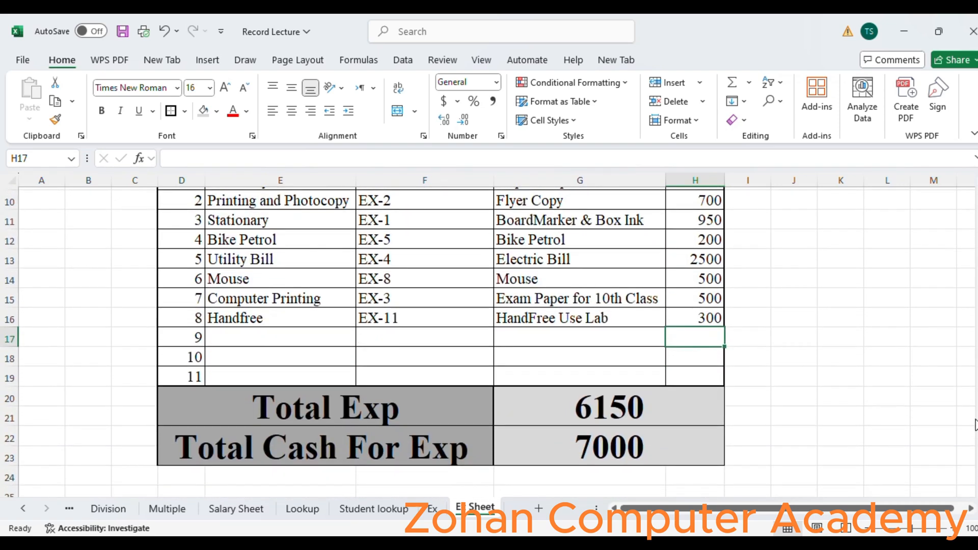
{"action": "left_click", "coordinate": [281, 341]}
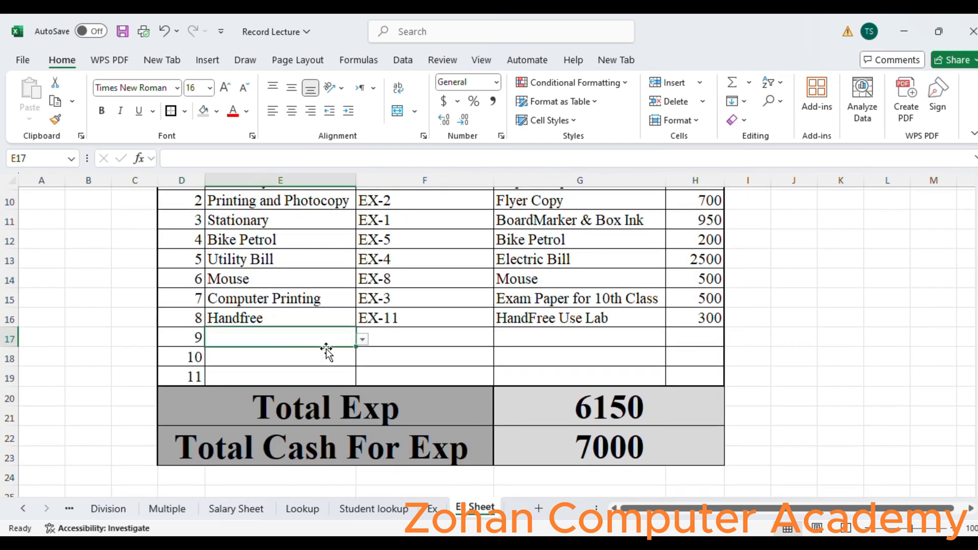
{"action": "left_click", "coordinate": [362, 339]}
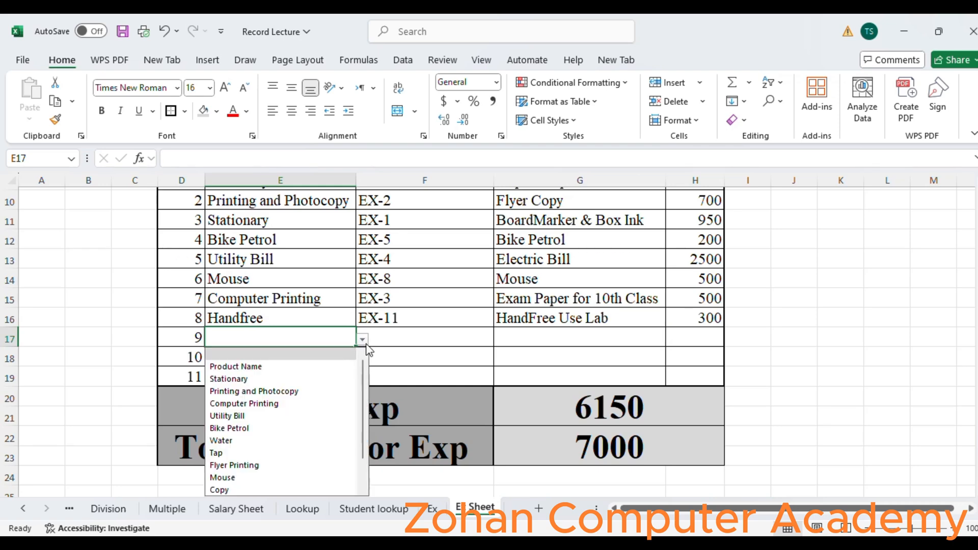
{"action": "left_click", "coordinate": [307, 440]}
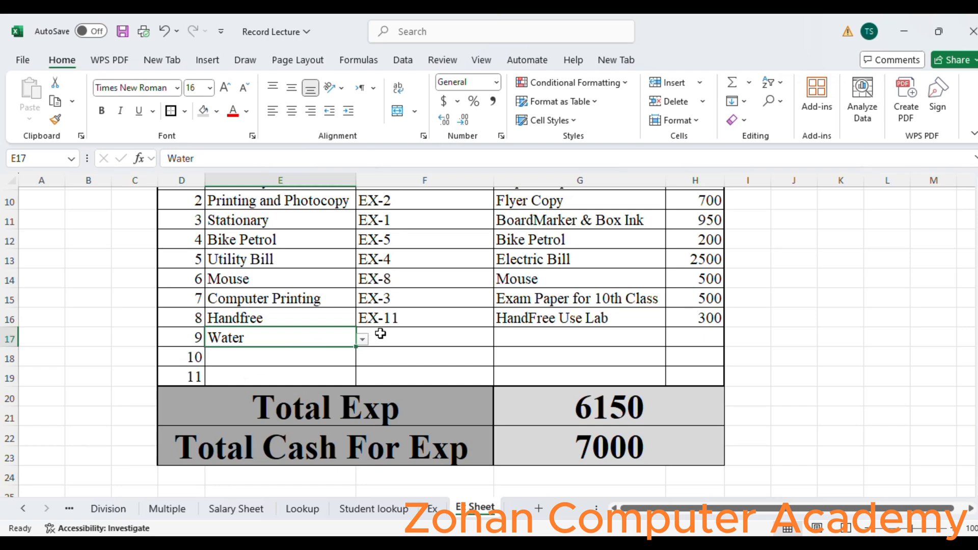
- Set the ninth row's Head No to EX-12 using its dropdown list
{"action": "left_click", "coordinate": [466, 335]}
{"action": "left_click", "coordinate": [501, 339]}
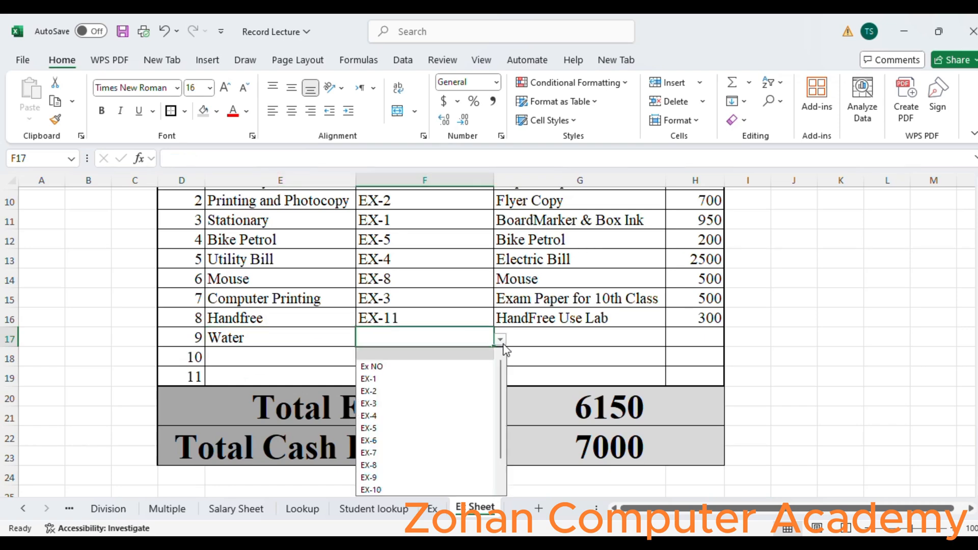
{"action": "scroll", "coordinate": [503, 417], "scroll_direction": "down", "scroll_amount": 1}
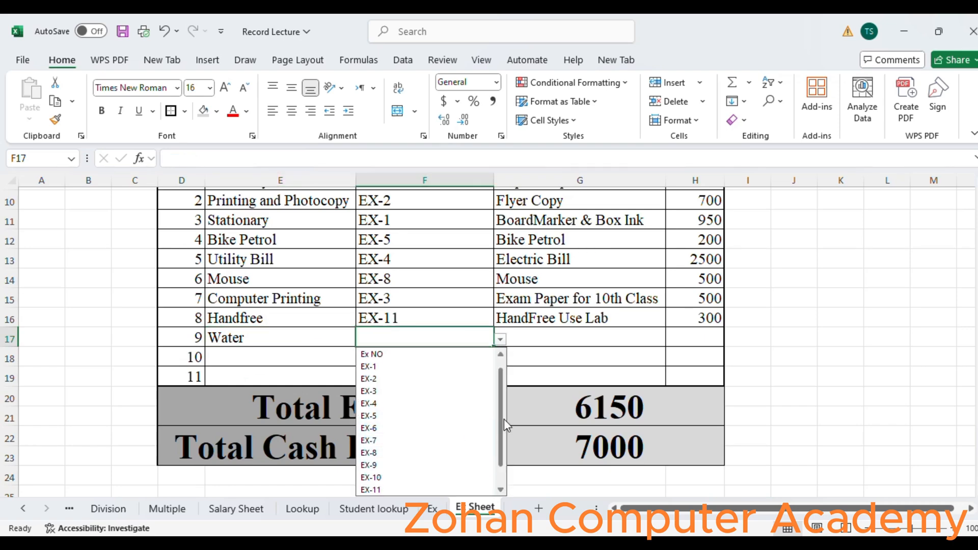
{"action": "scroll", "coordinate": [503, 419], "scroll_direction": "down", "scroll_amount": 2}
{"action": "left_click", "coordinate": [395, 477]}
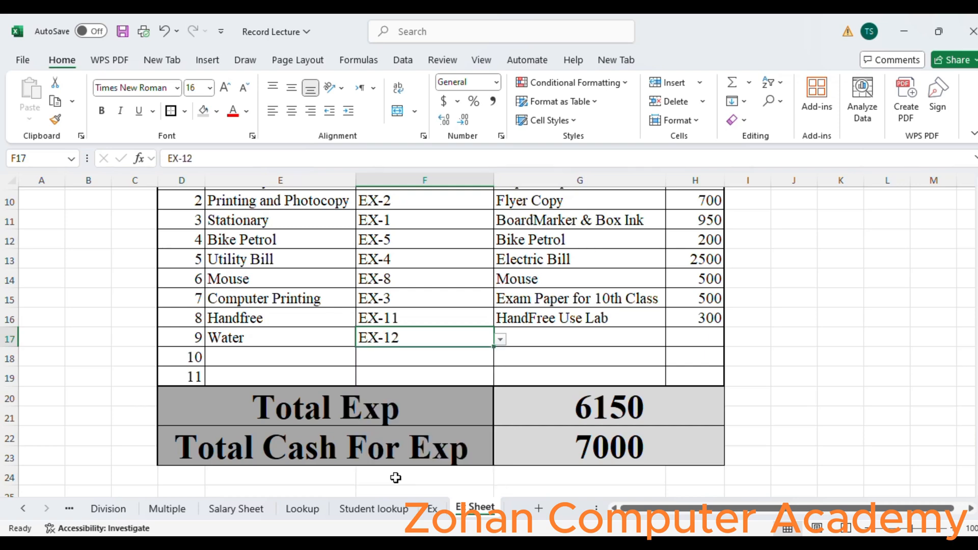
- Enter Water as the ninth row's details and 4000 as its amount
{"action": "left_click", "coordinate": [533, 347]}
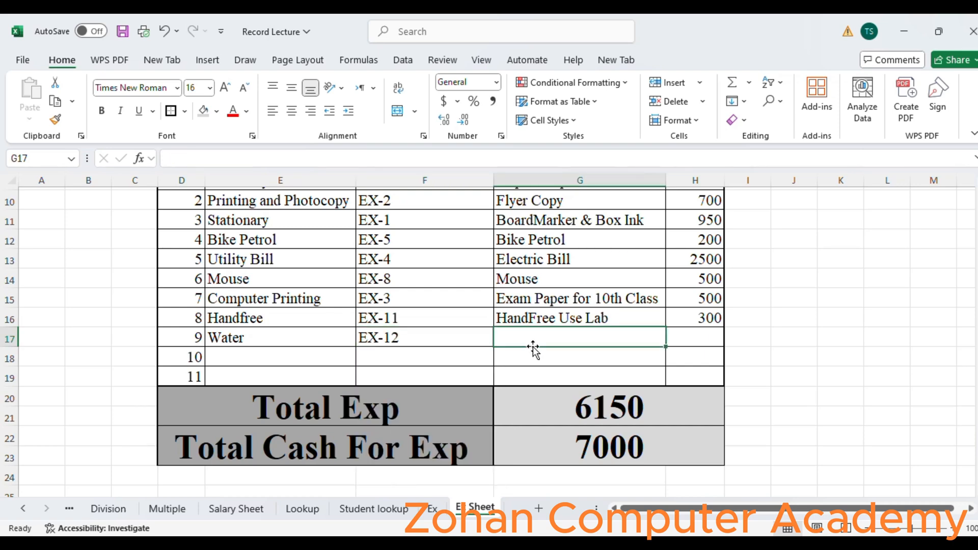
{"action": "type", "text": "Water"}
{"action": "key", "text": "Tab"}
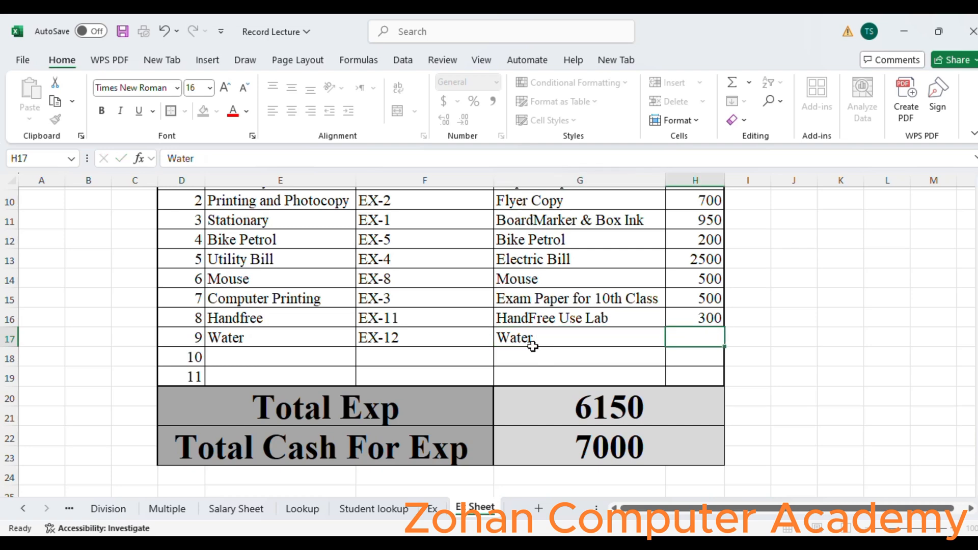
{"action": "type", "text": "4000"}
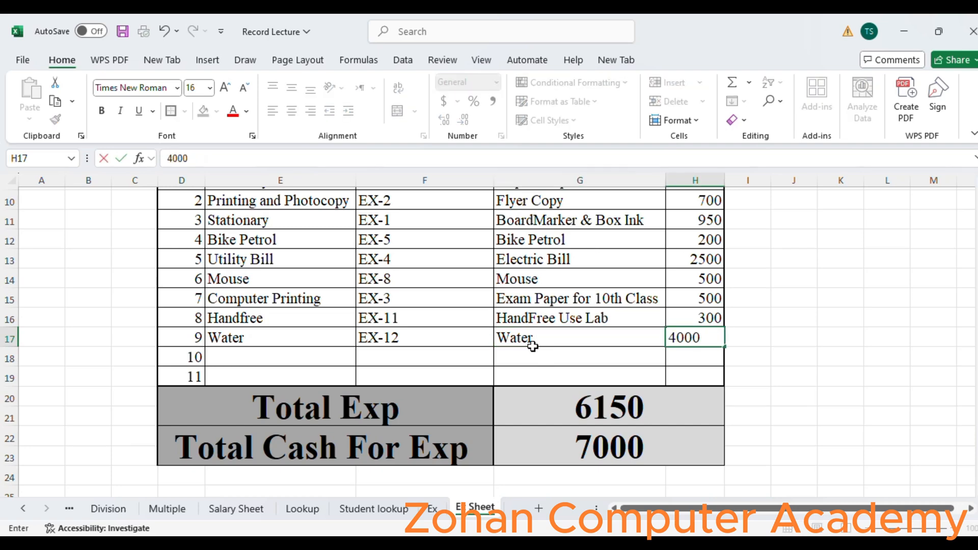
{"action": "key", "text": "Return"}
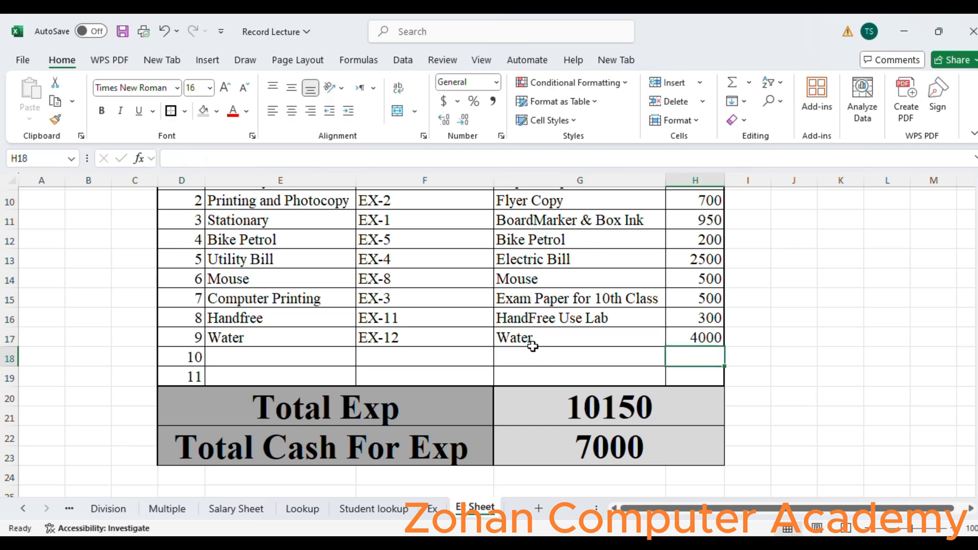
{"action": "key", "text": "Up"}
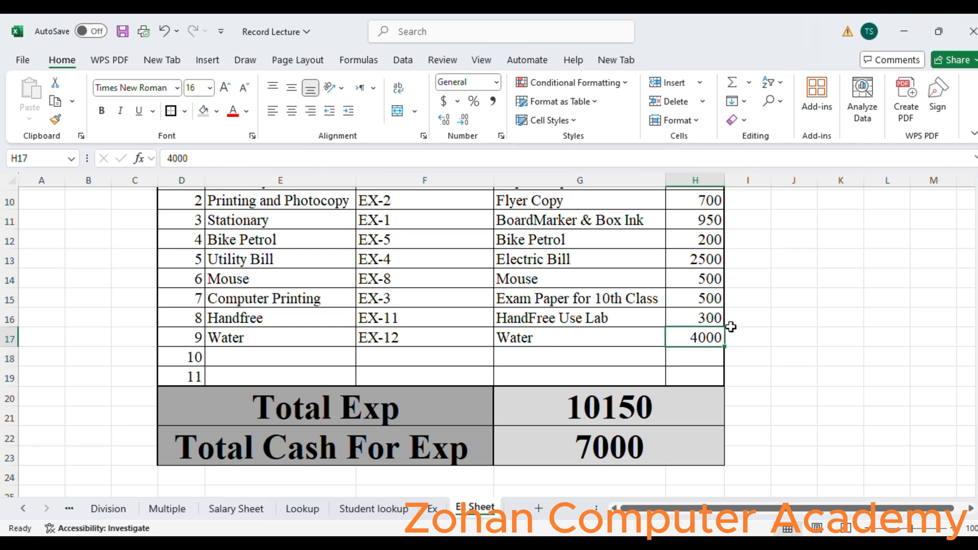
- Merge cells D24:F25 and cells G24:H25 into two blocks below the Total Cash For Exp row
{"action": "left_click", "coordinate": [615, 456]}
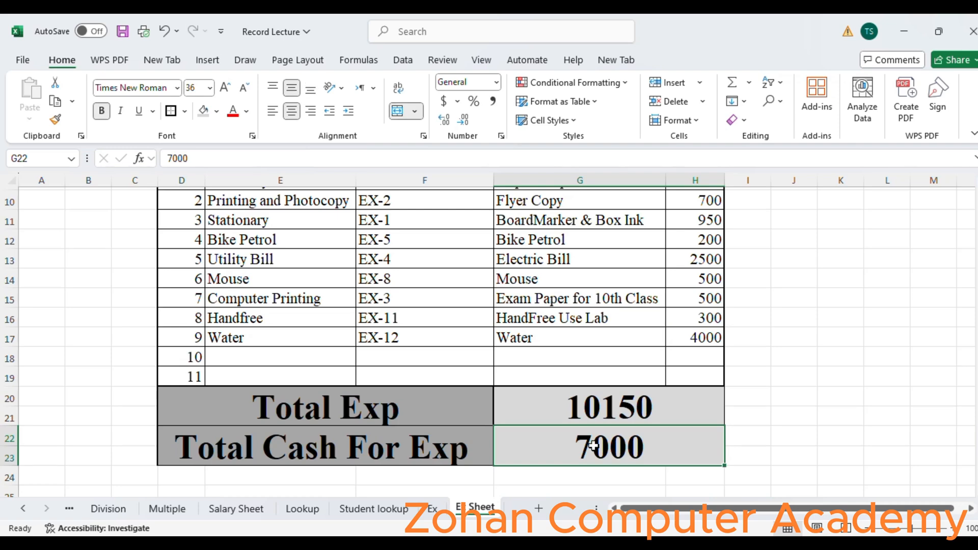
{"action": "left_click", "coordinate": [423, 456]}
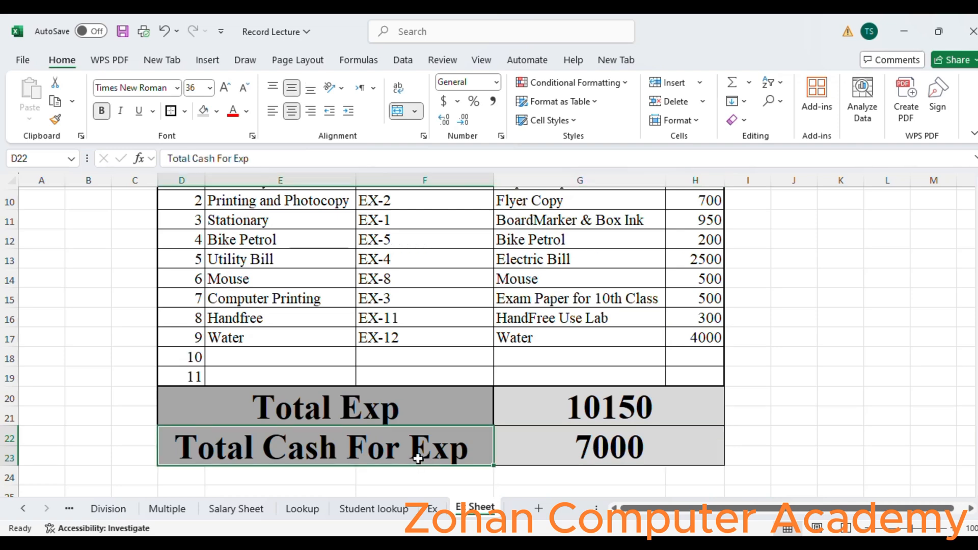
{"action": "left_click", "coordinate": [636, 413]}
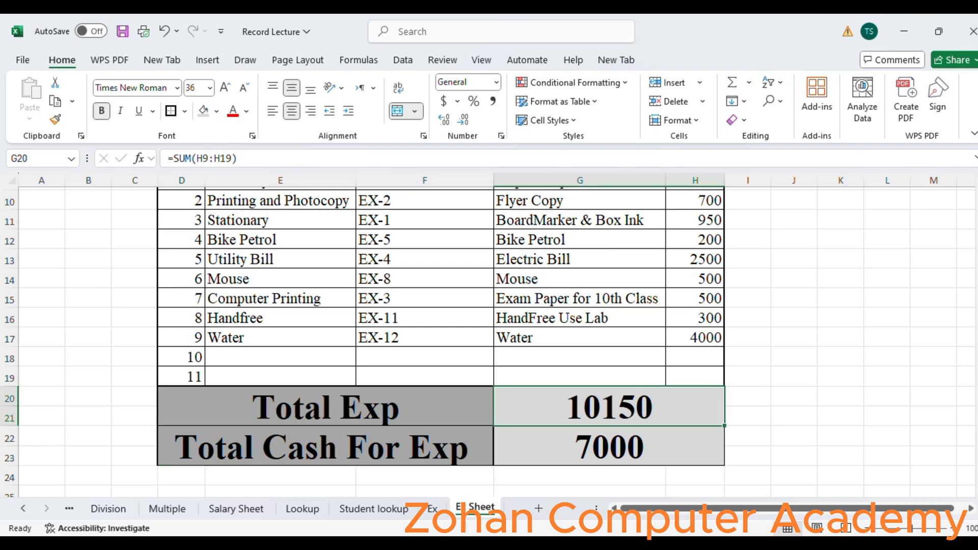
{"action": "scroll", "coordinate": [943, 352], "scroll_direction": "down", "scroll_amount": 1}
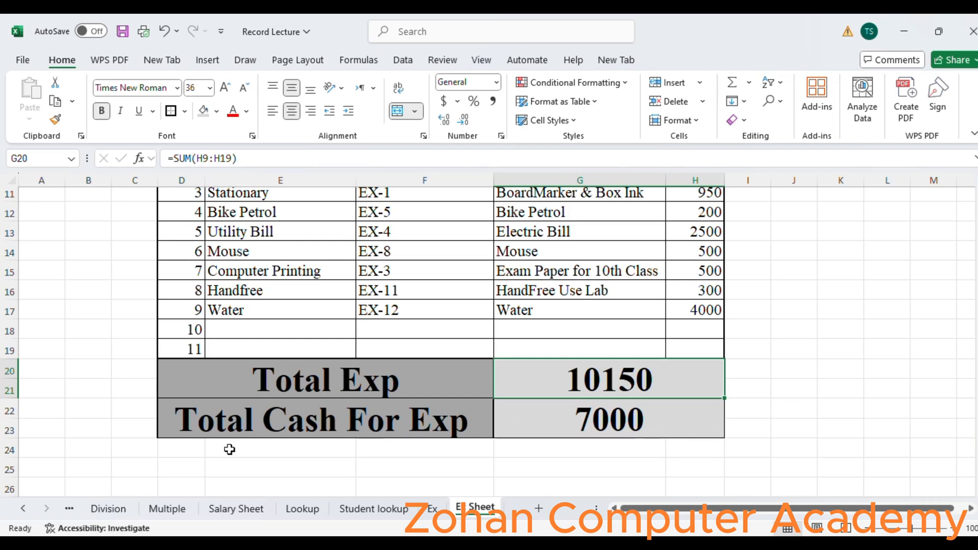
{"action": "left_click_drag", "start_coordinate": [171, 444], "coordinate": [439, 462]}
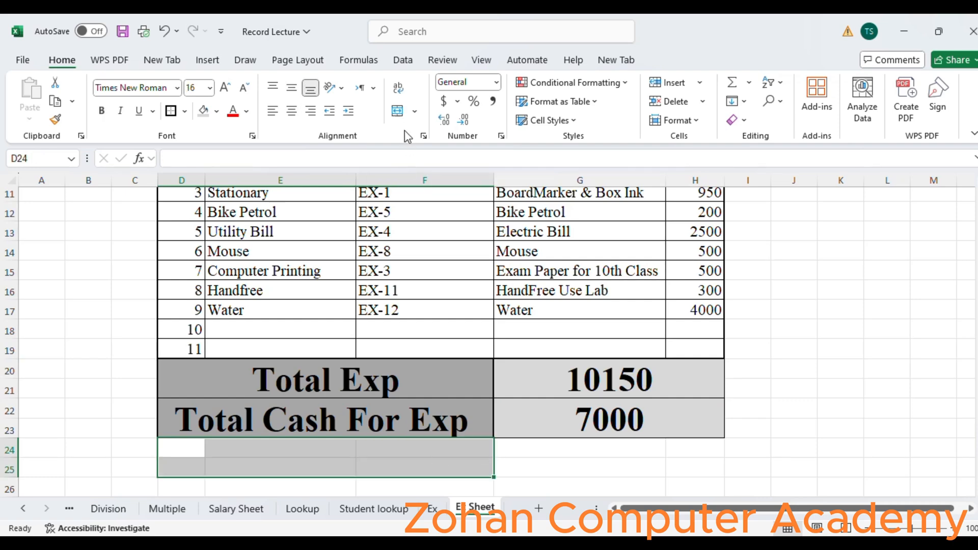
{"action": "left_click", "coordinate": [397, 111]}
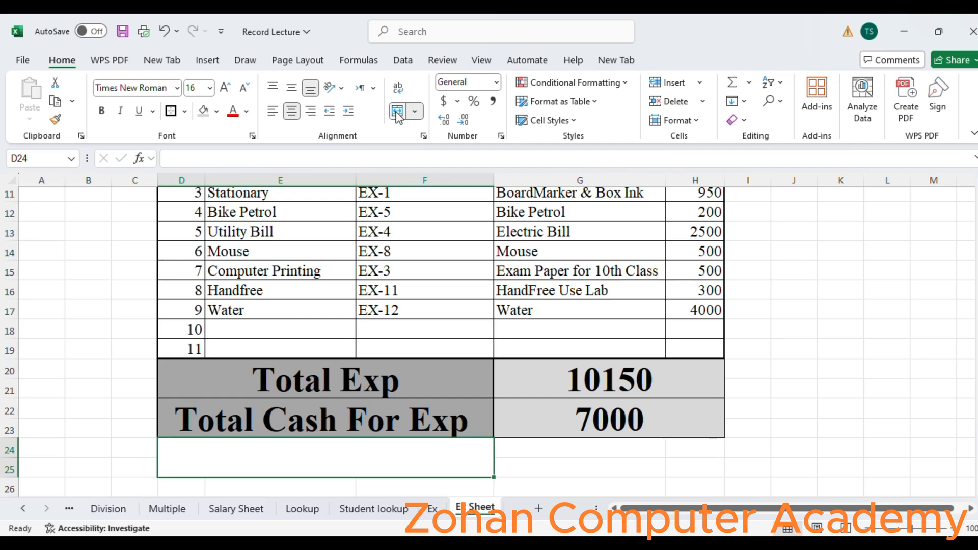
{"action": "left_click_drag", "start_coordinate": [524, 443], "coordinate": [689, 465]}
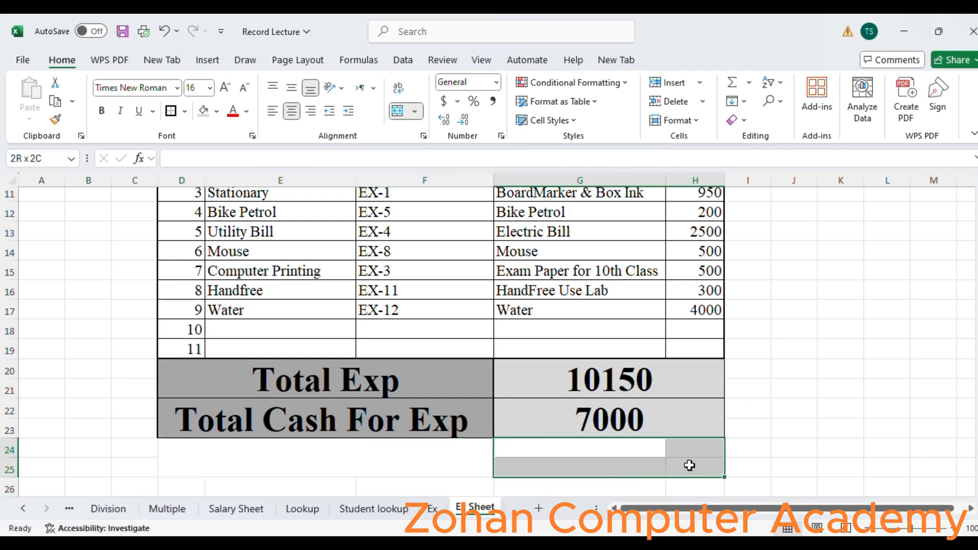
{"action": "left_click", "coordinate": [398, 112]}
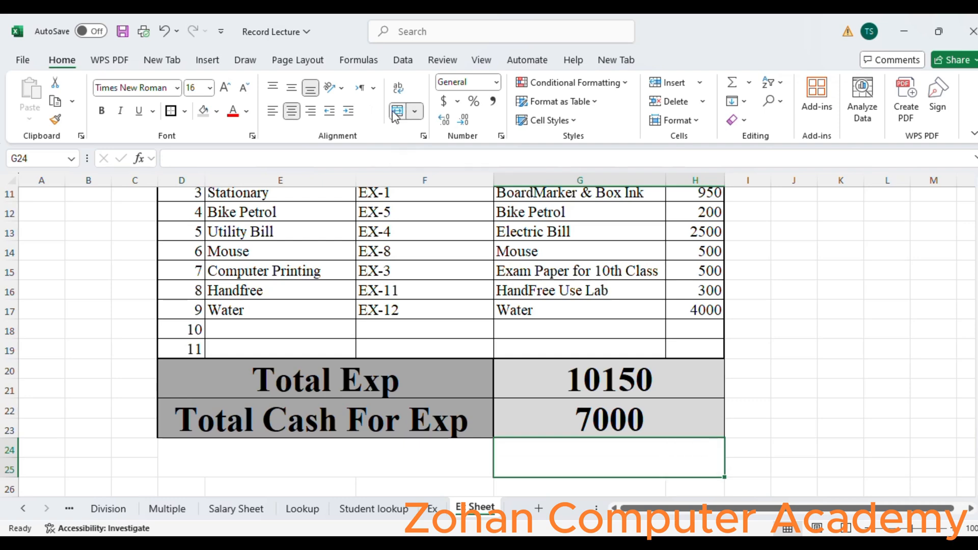
- Fill the merged block D24:F25 below the totals with a light gray shade
{"action": "left_click", "coordinate": [337, 450]}
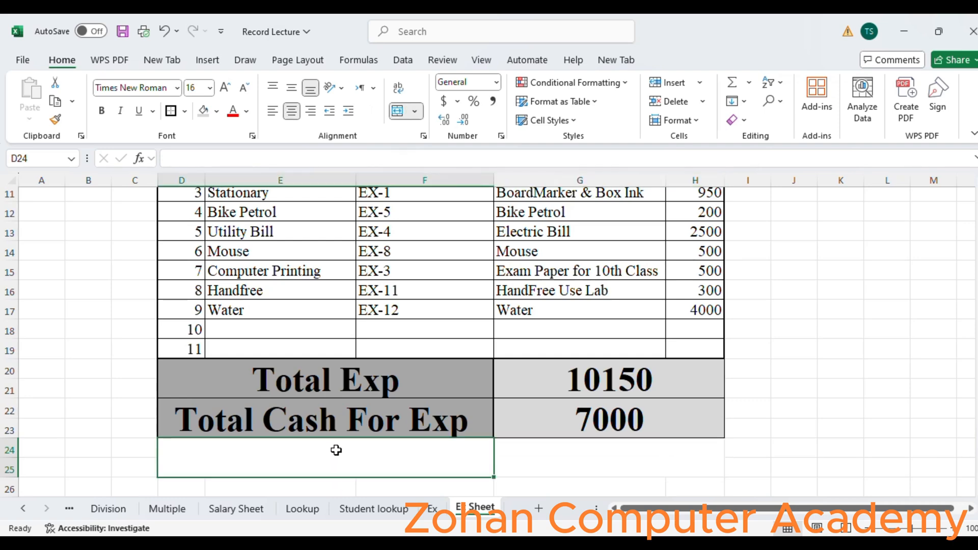
{"action": "left_click", "coordinate": [217, 112]}
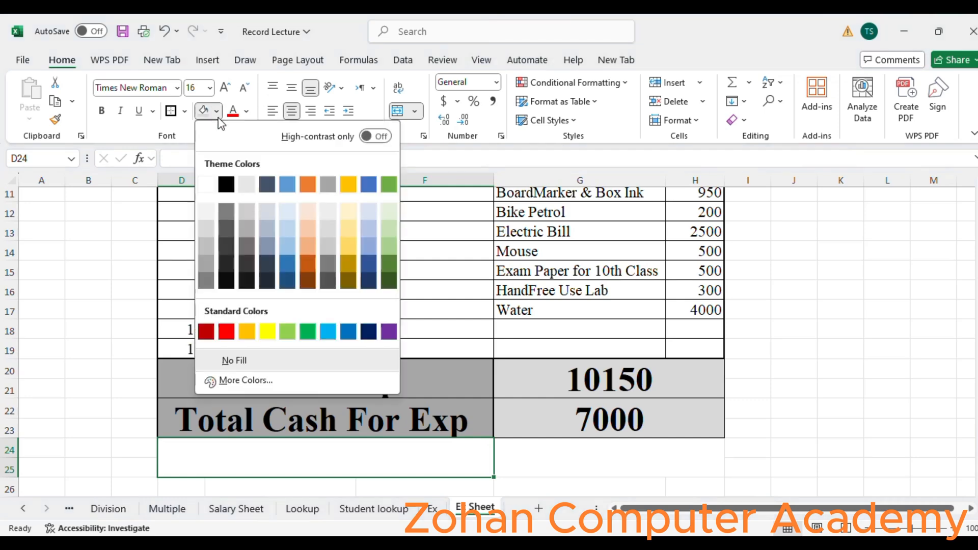
{"action": "left_click", "coordinate": [205, 264]}
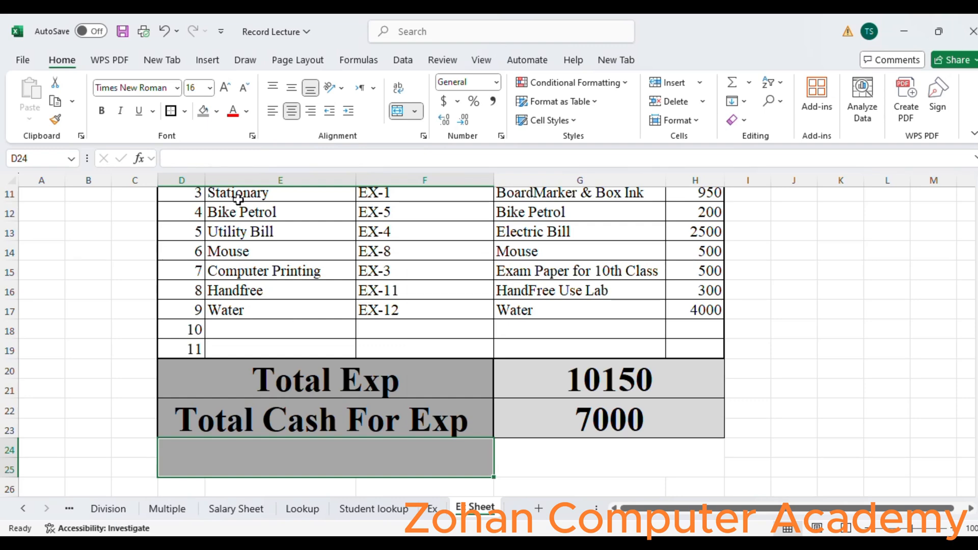
{"action": "left_click", "coordinate": [217, 111]}
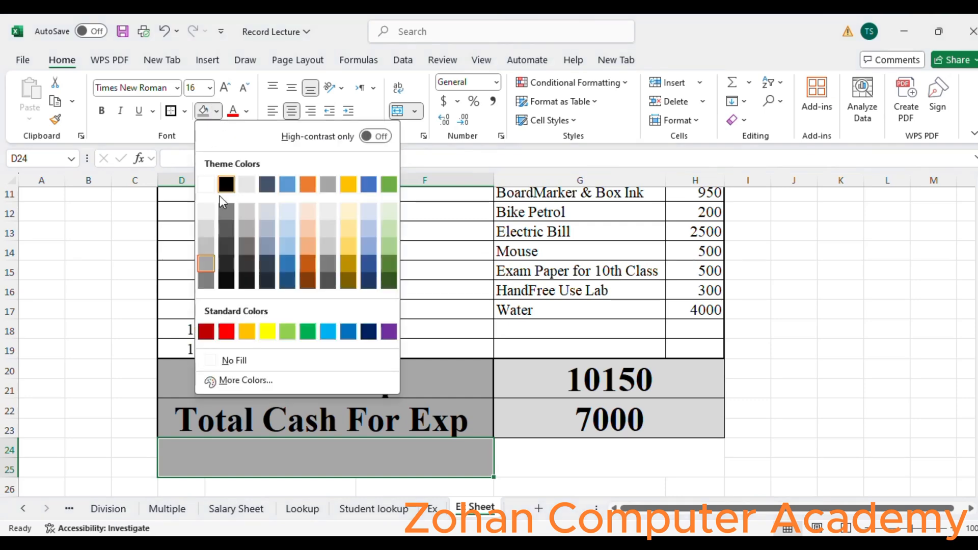
{"action": "left_click", "coordinate": [206, 231]}
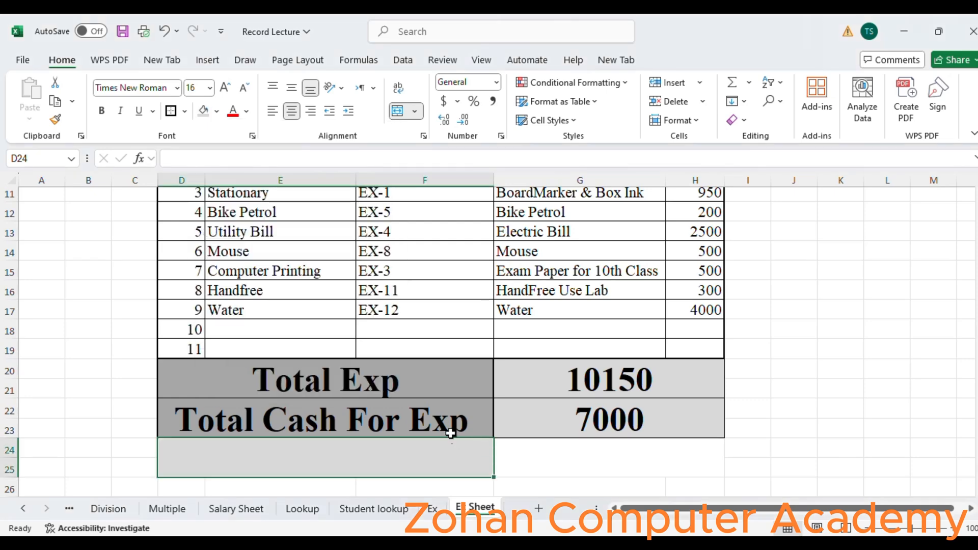
- Fill the Total Cash For Exp value cell with yellow
{"action": "left_click", "coordinate": [537, 427]}
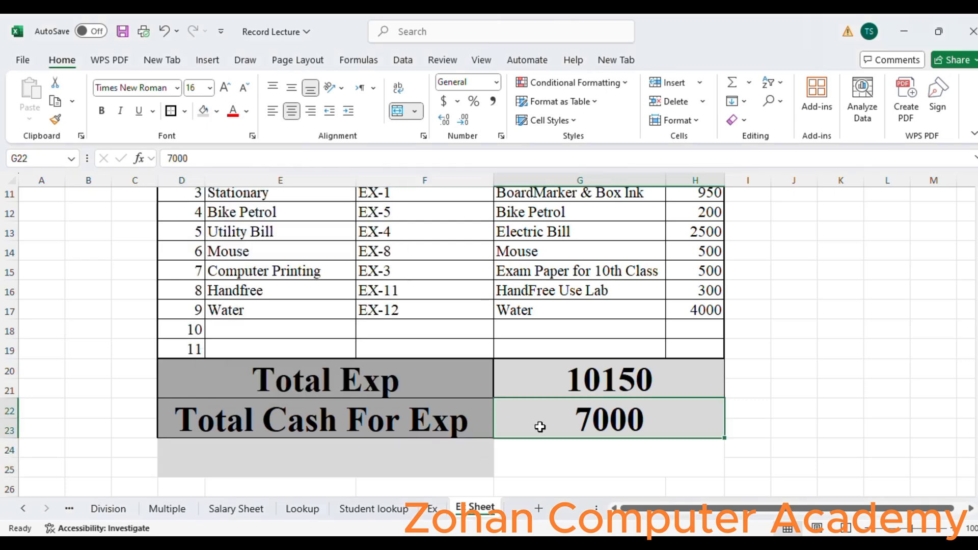
{"action": "left_click", "coordinate": [216, 112]}
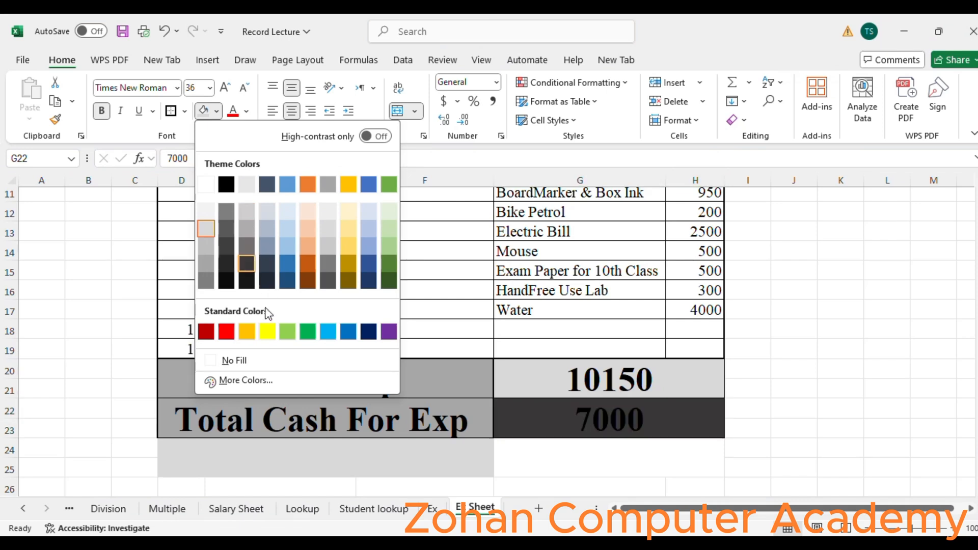
{"action": "left_click", "coordinate": [267, 332]}
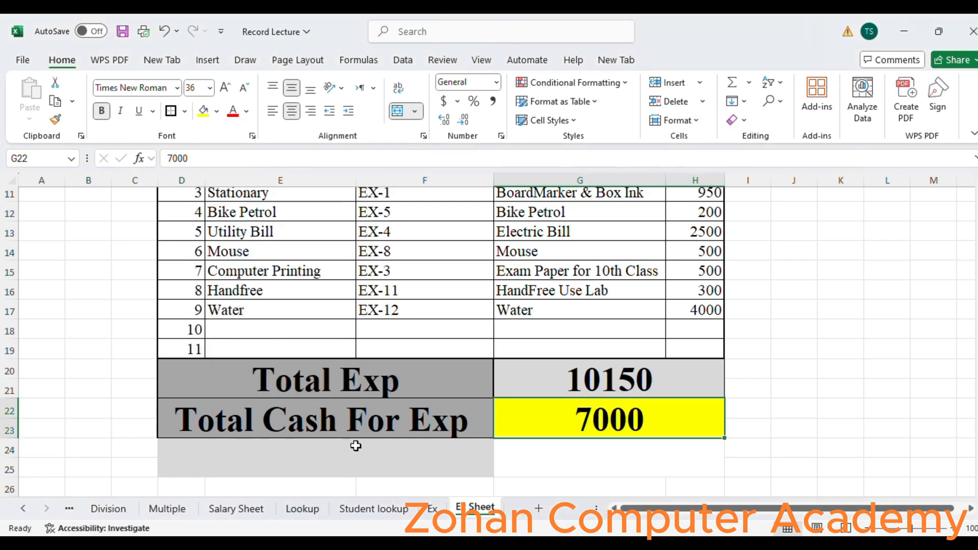
{"action": "left_click", "coordinate": [354, 458]}
{"action": "type", "text": "s"}
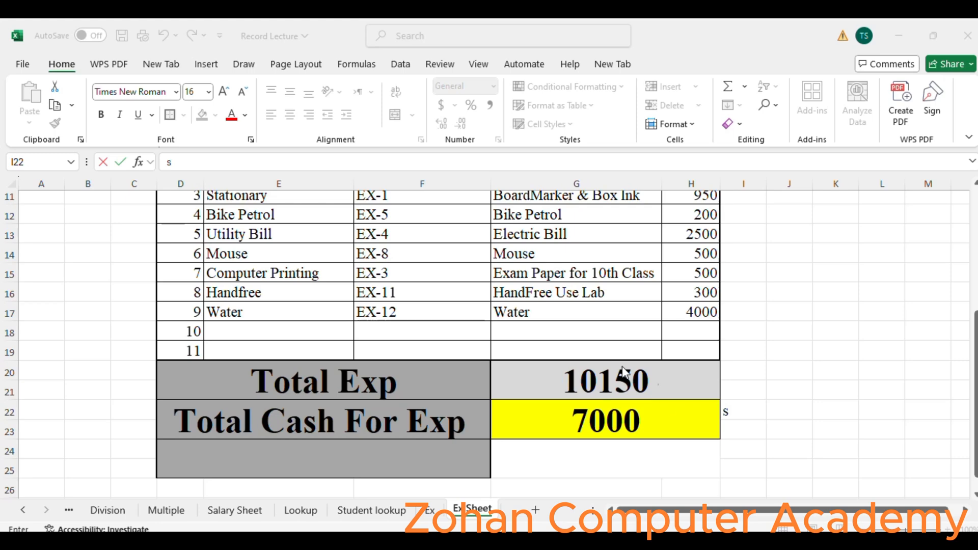
{"action": "left_click", "coordinate": [610, 430]}
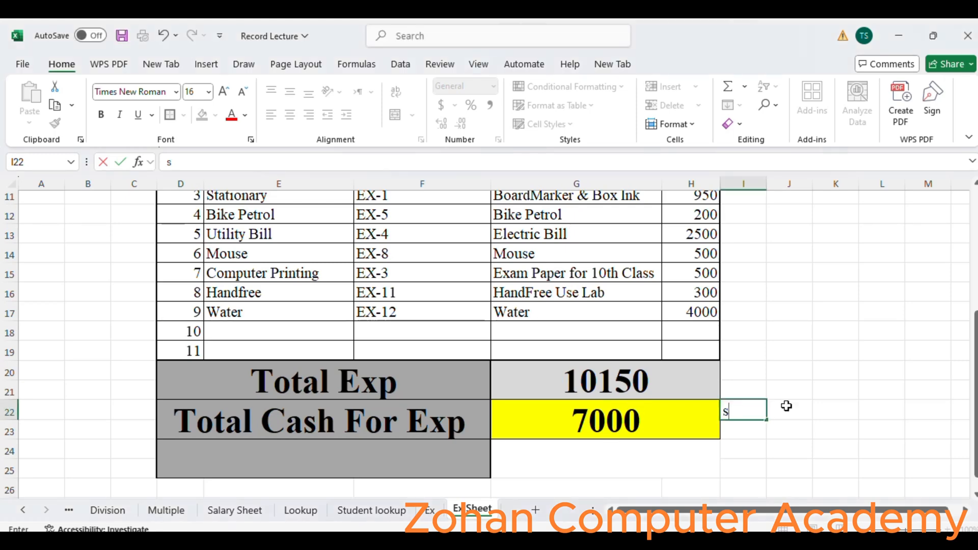
{"action": "key", "text": "BackSpace"}
{"action": "left_click", "coordinate": [735, 353]}
- Set the Total Cash For Exp value to 12000
{"action": "left_click", "coordinate": [567, 432]}
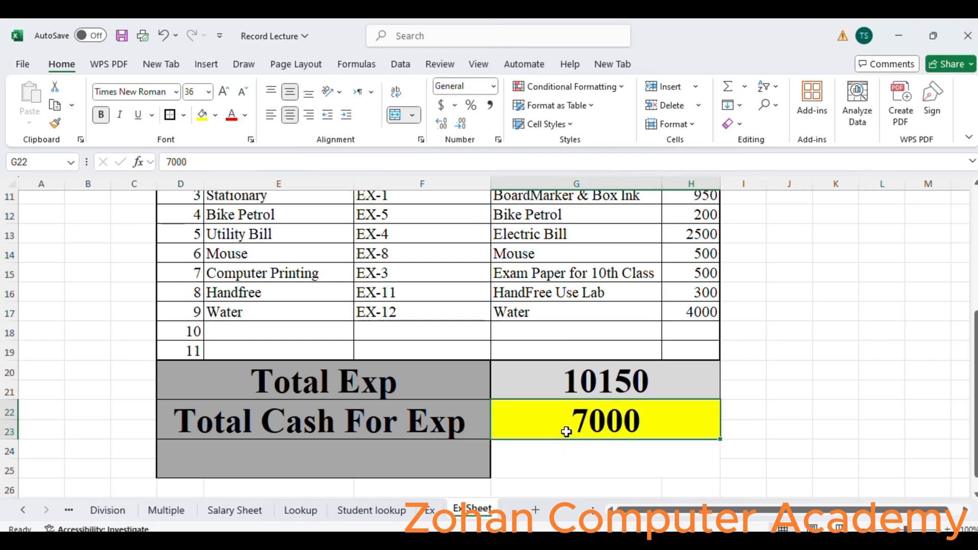
{"action": "type", "text": "12000"}
{"action": "key", "text": "Return"}
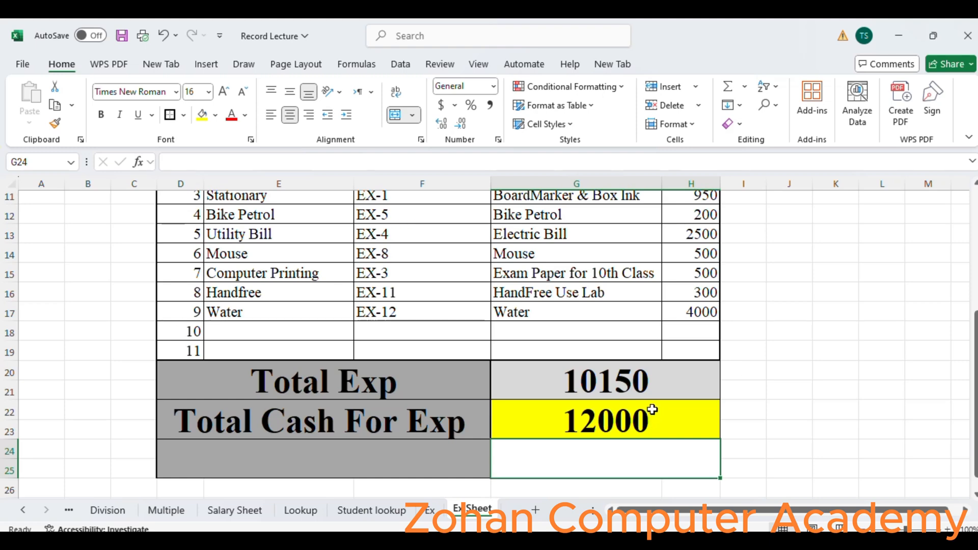
- Enter the label Cash in Hand=CR/DR in the merged block D24:F25
{"action": "left_click", "coordinate": [404, 463]}
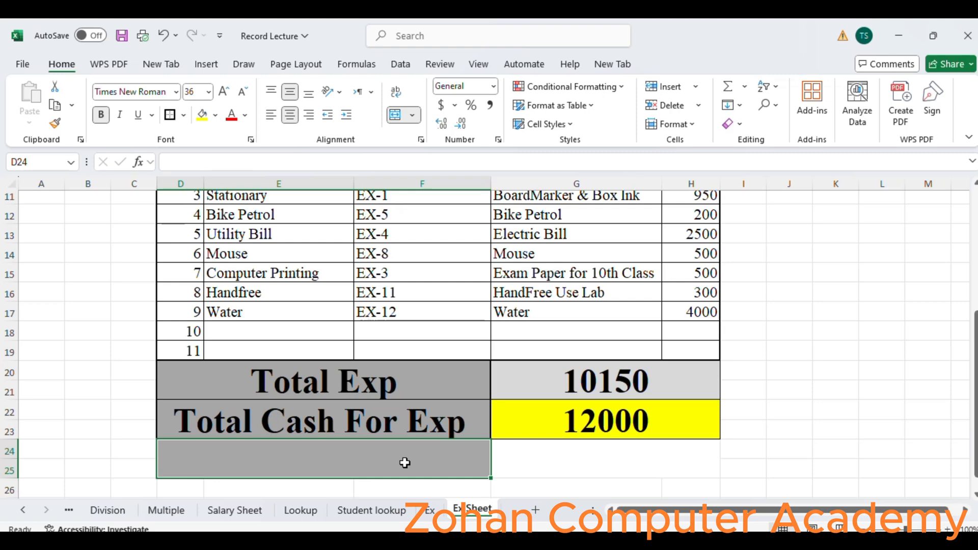
{"action": "type", "text": "Casg"}
{"action": "key", "text": "BackSpace"}
{"action": "type", "text": "h"}
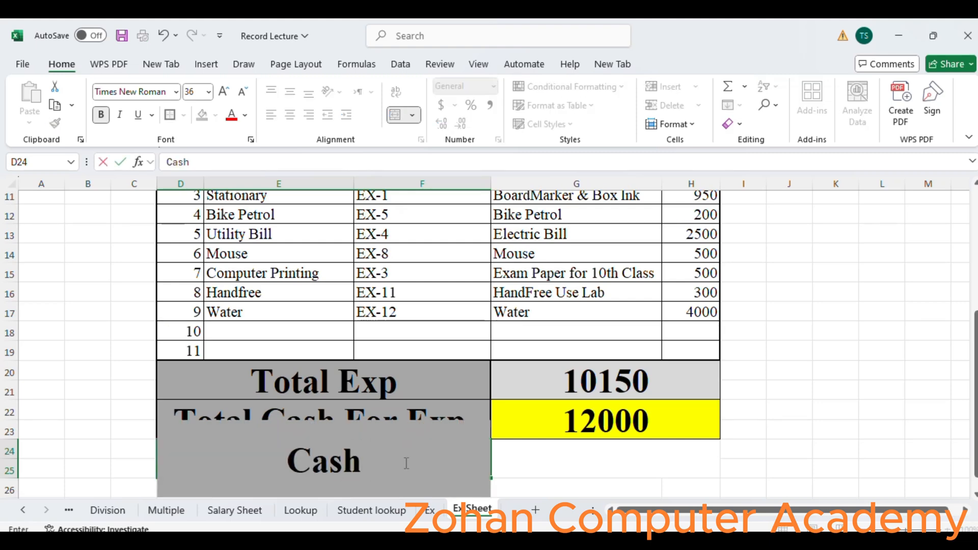
{"action": "type", "text": " in Hand"}
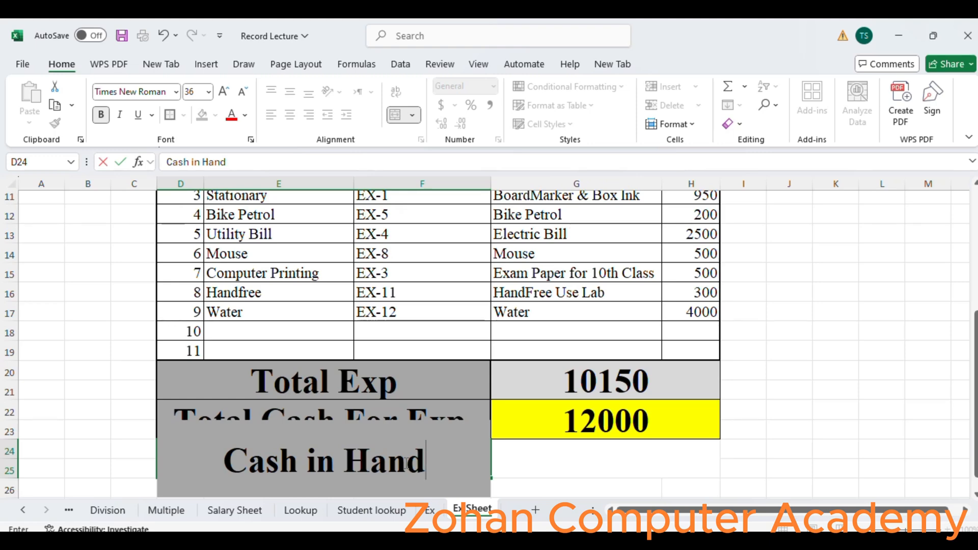
{"action": "type", "text": "=Cr"}
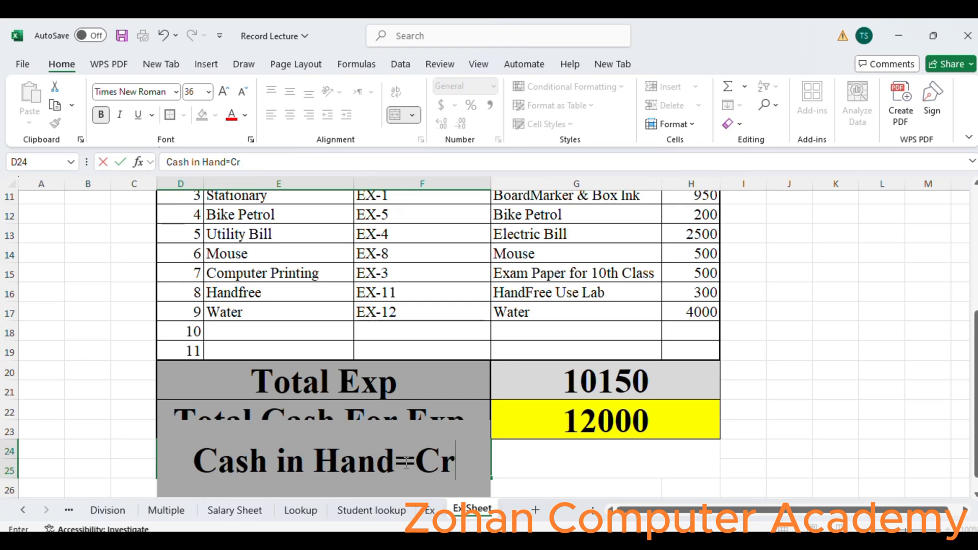
{"action": "key", "text": "BackSpace"}
{"action": "type", "text": "R"}
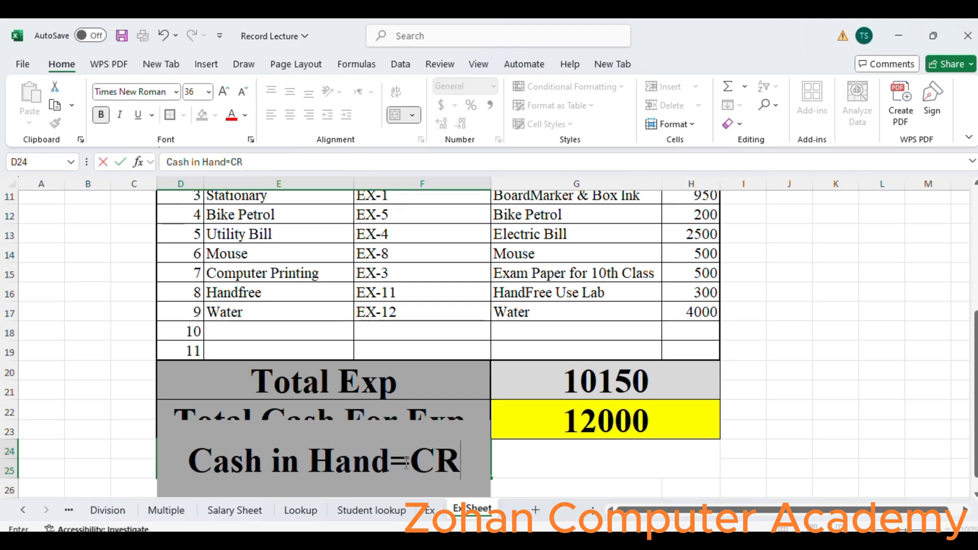
{"action": "type", "text": "/D"}
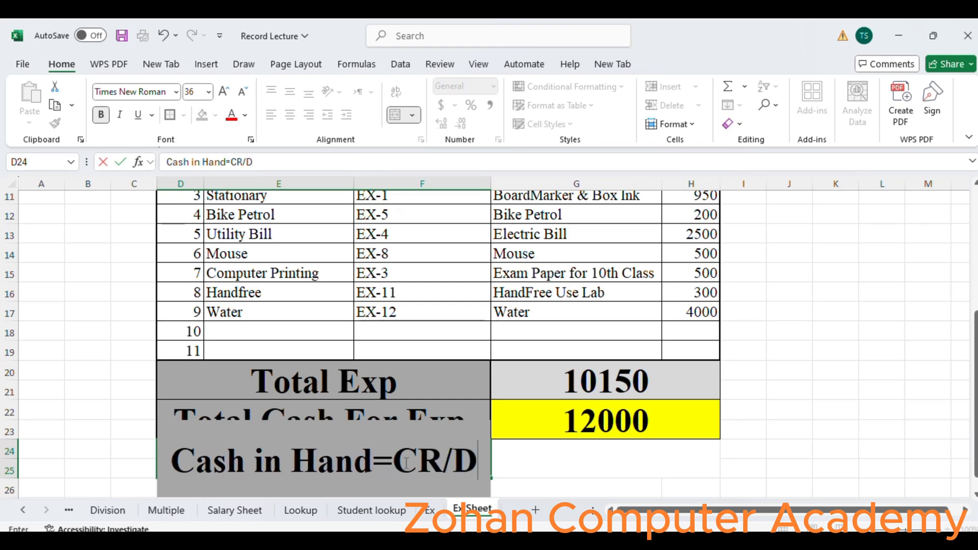
{"action": "type", "text": "R"}
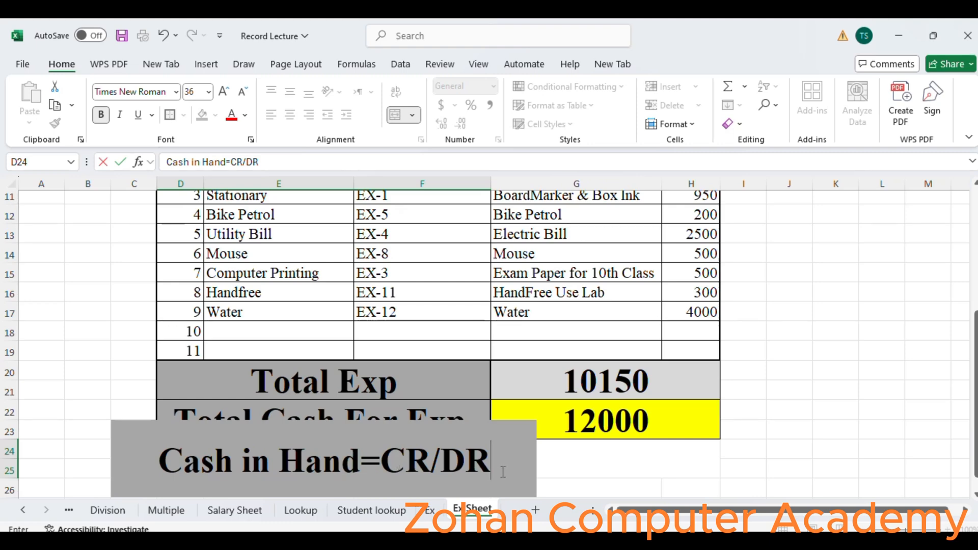
{"action": "left_click", "coordinate": [589, 465]}
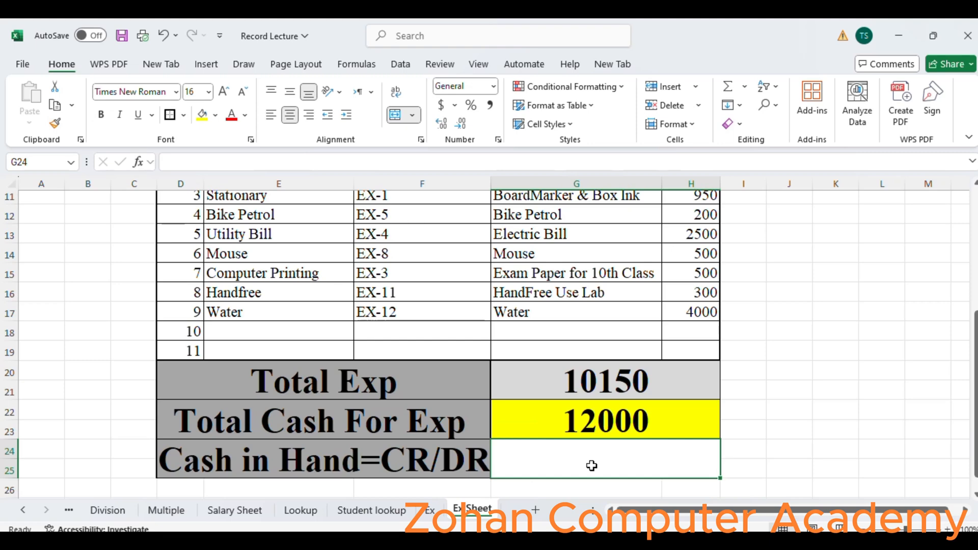
- Enter a formula in G24 subtracting Total Exp from Total Cash For Exp: =G22-G20
{"action": "type", "text": "="}
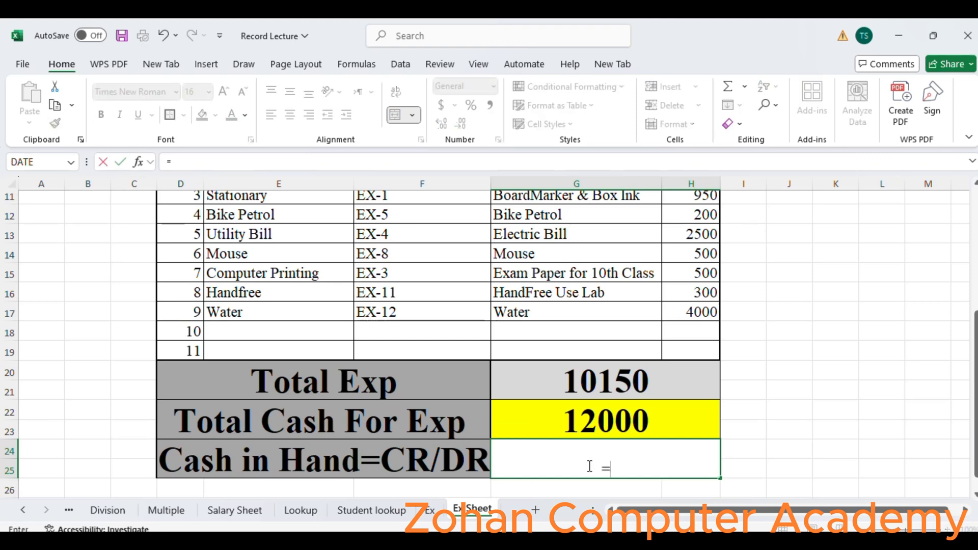
{"action": "left_click", "coordinate": [577, 367]}
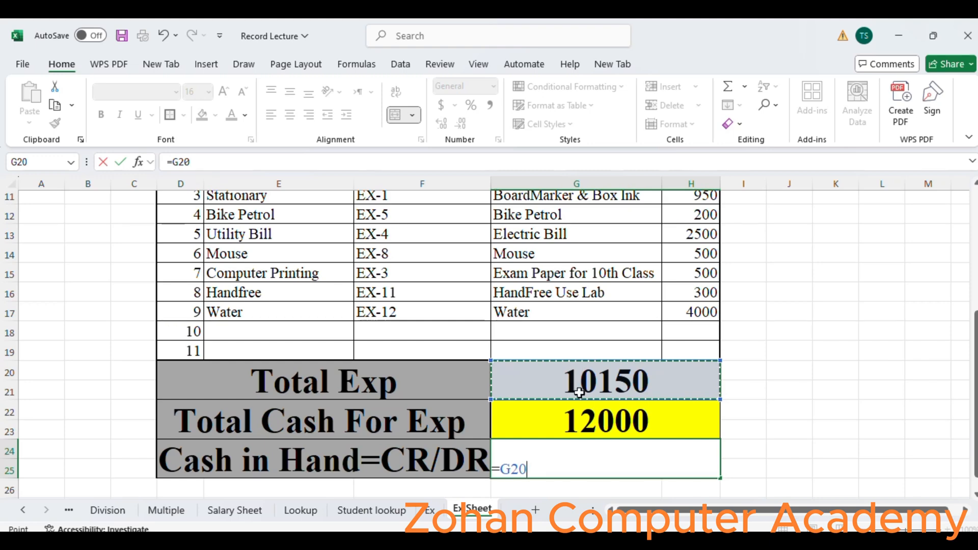
{"action": "left_click", "coordinate": [584, 428]}
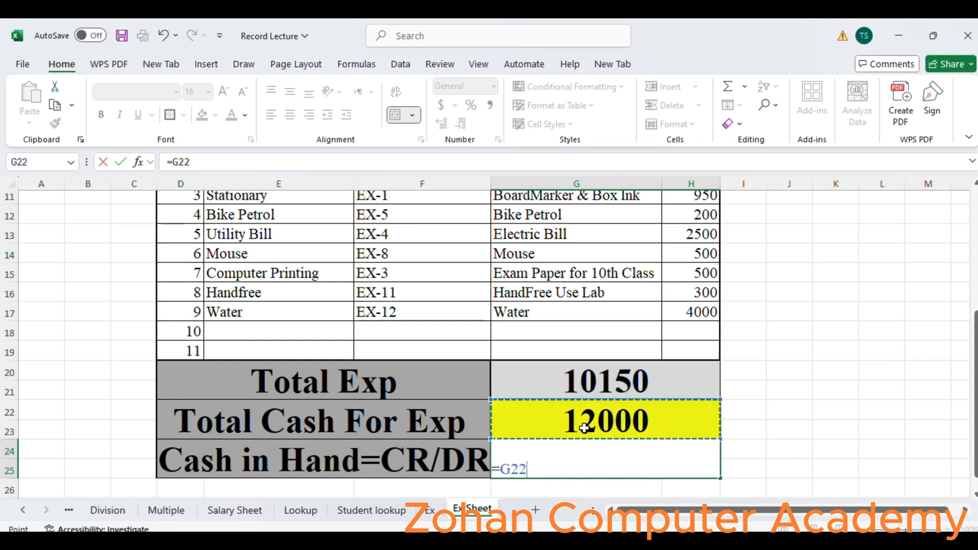
{"action": "type", "text": "-"}
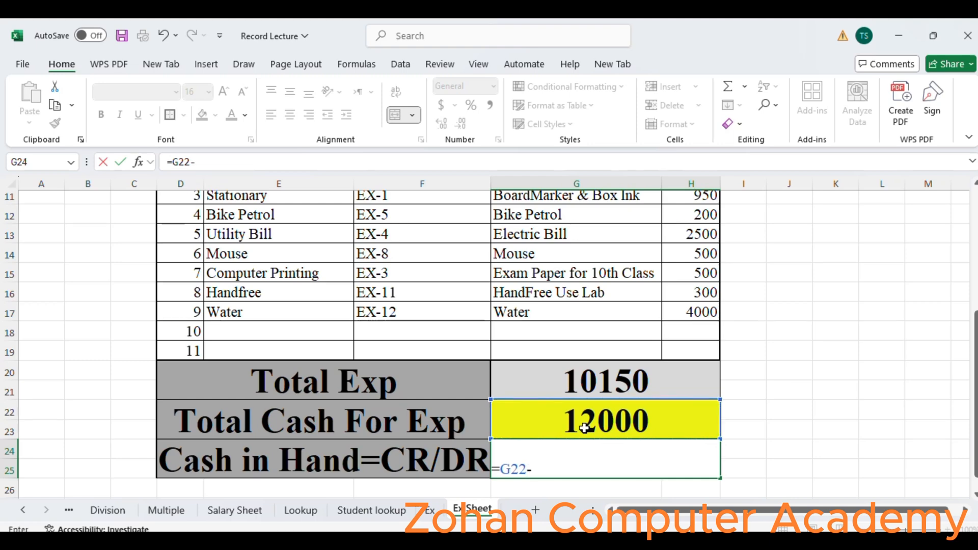
{"action": "left_click", "coordinate": [584, 381]}
{"action": "key", "text": "Return"}
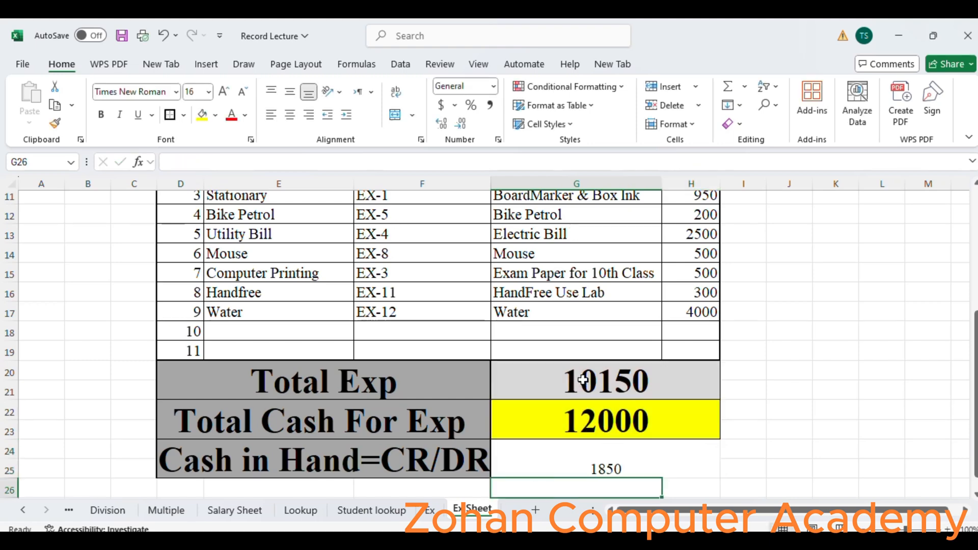
- Copy the Total Exp value cell's formatting onto the Cash in Hand value cell with Format Painter
{"action": "left_click", "coordinate": [575, 468]}
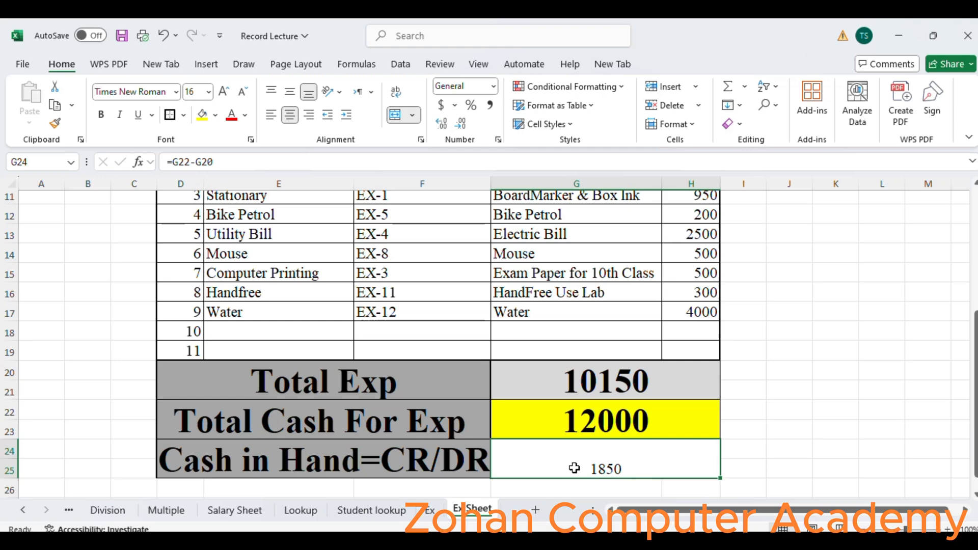
{"action": "left_click", "coordinate": [564, 419]}
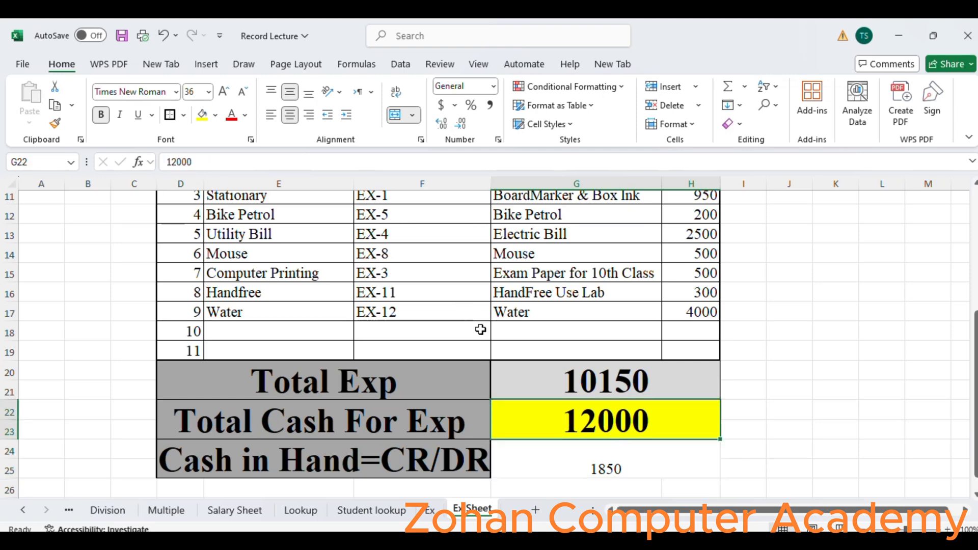
{"action": "left_click", "coordinate": [534, 379]}
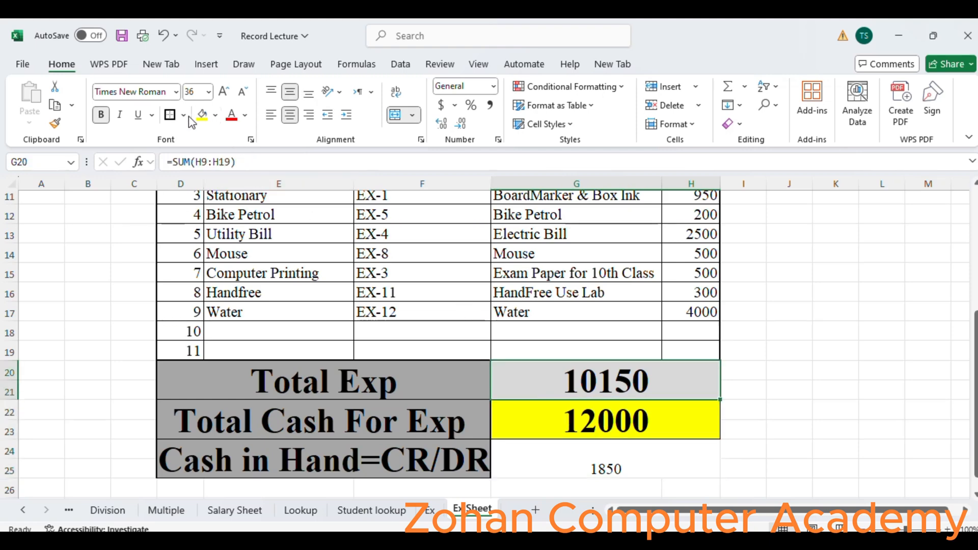
{"action": "left_click", "coordinate": [55, 123]}
{"action": "left_click", "coordinate": [634, 458]}
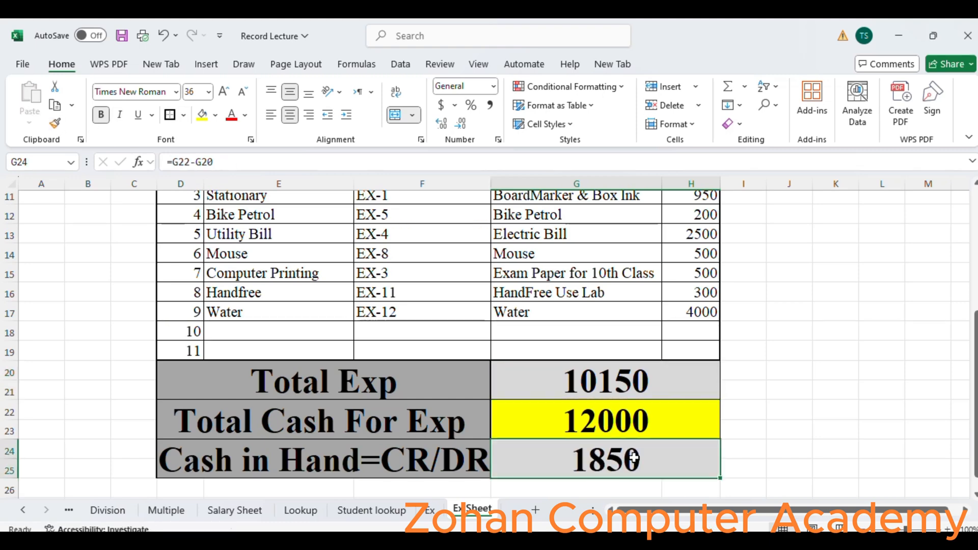
- Save the workbook
{"action": "left_click", "coordinate": [768, 446]}
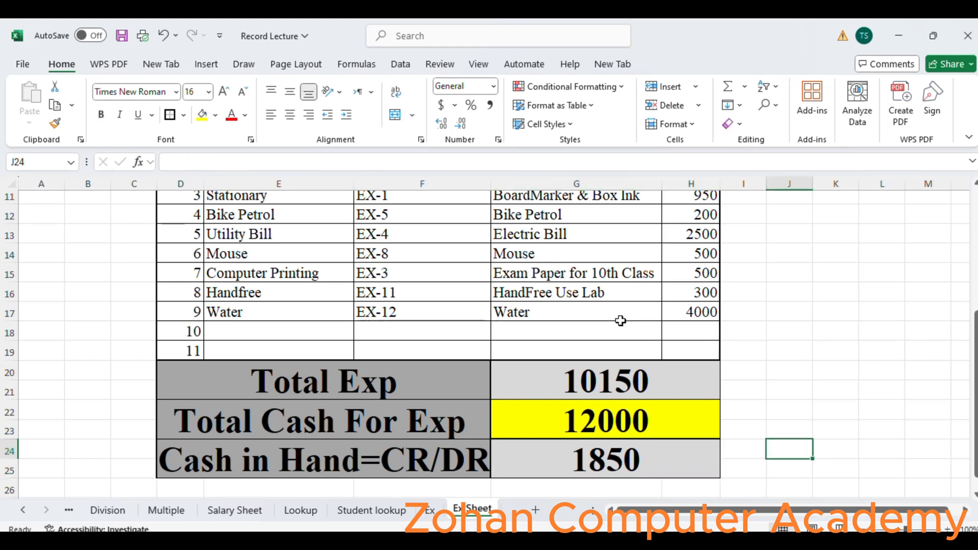
{"action": "key", "text": "ctrl+s"}
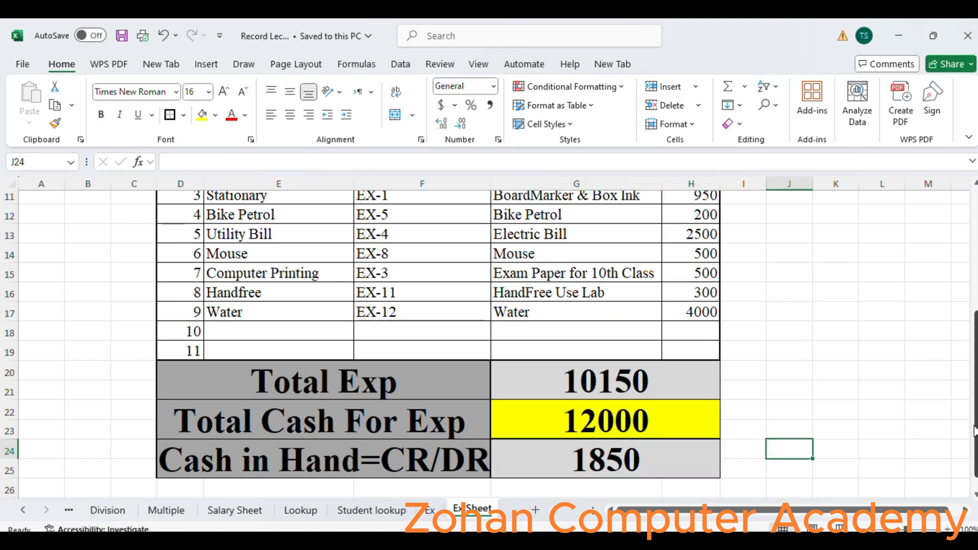
- Fill the Zohan Computer Acdaemy Expence Sheet title block with yellow
{"action": "left_click_drag", "start_coordinate": [974, 431], "coordinate": [973, 427]}
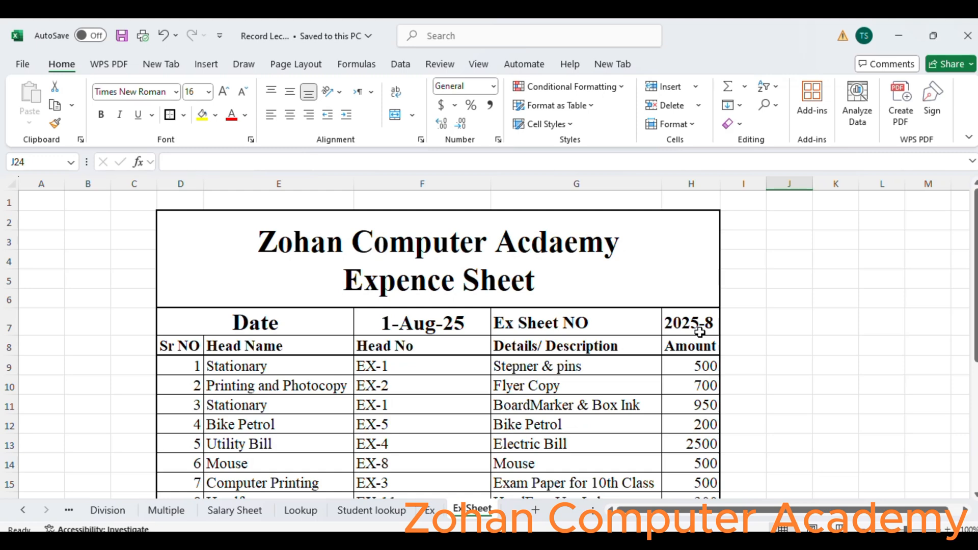
{"action": "left_click", "coordinate": [251, 229]}
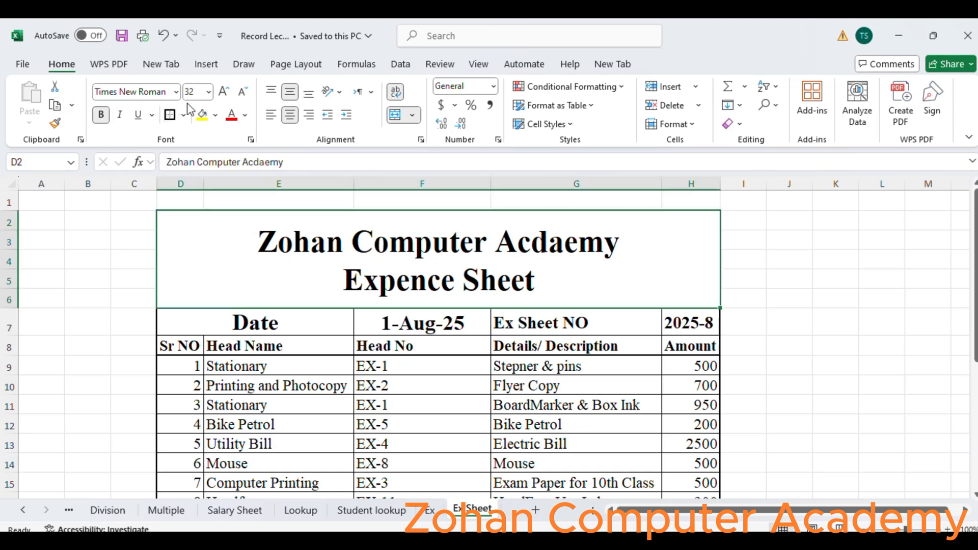
{"action": "left_click", "coordinate": [203, 113]}
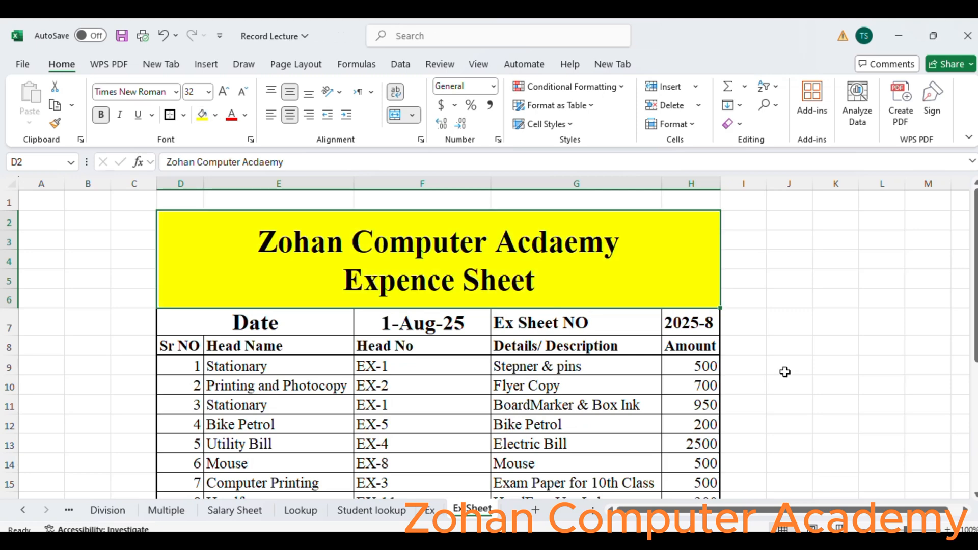
{"action": "left_click", "coordinate": [225, 316]}
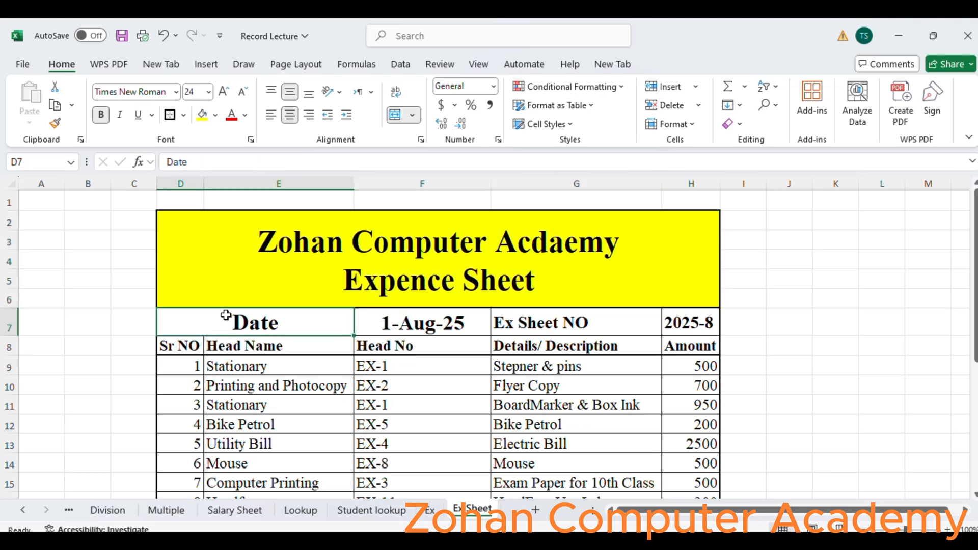
- Fill the Date, date value, Ex Sheet NO and sheet number cells in row 7 with light gray
{"action": "left_click", "coordinate": [215, 115]}
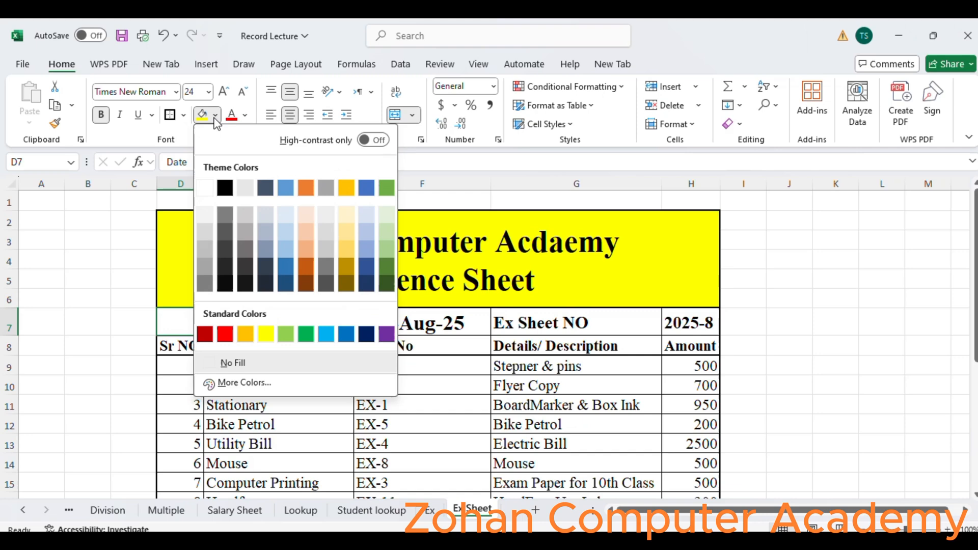
{"action": "left_click", "coordinate": [204, 241]}
{"action": "left_click", "coordinate": [402, 325]}
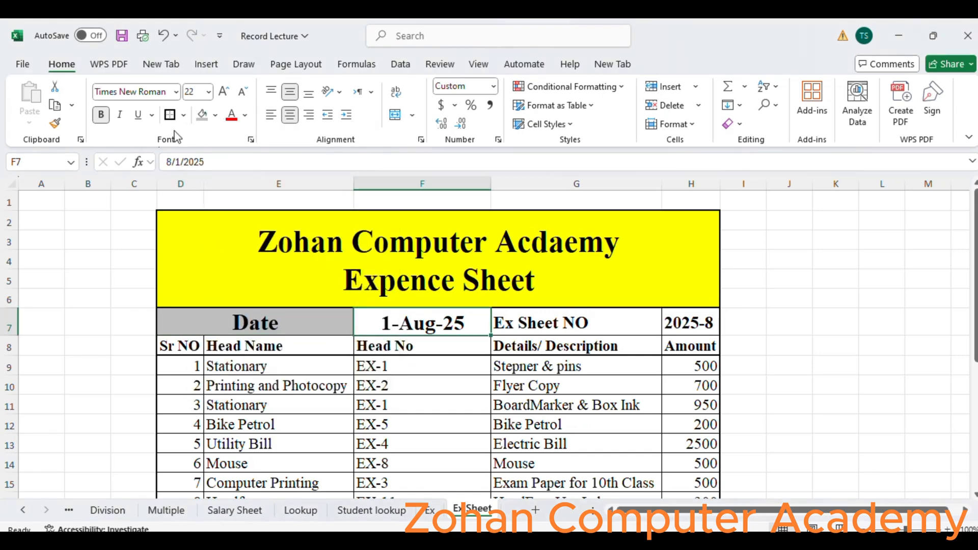
{"action": "left_click", "coordinate": [214, 116]}
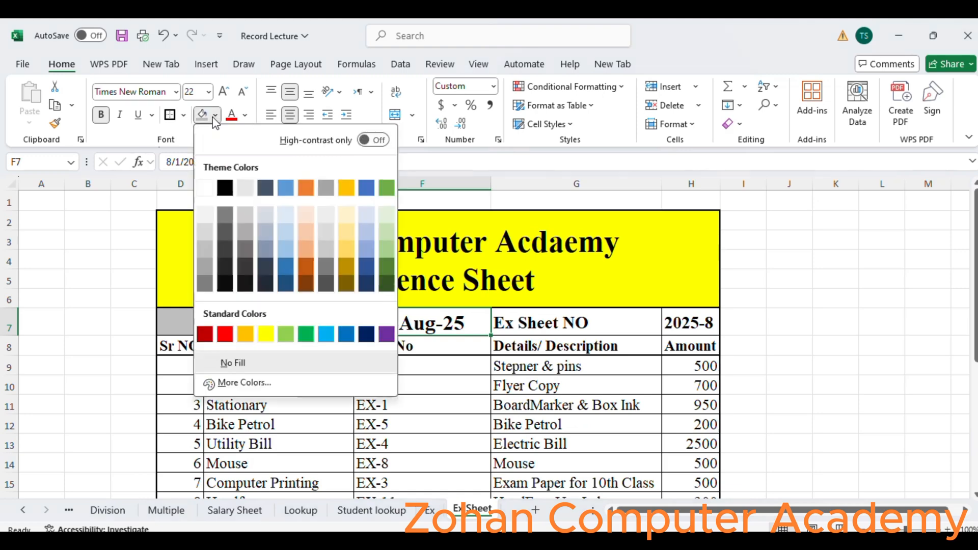
{"action": "left_click", "coordinate": [244, 215]}
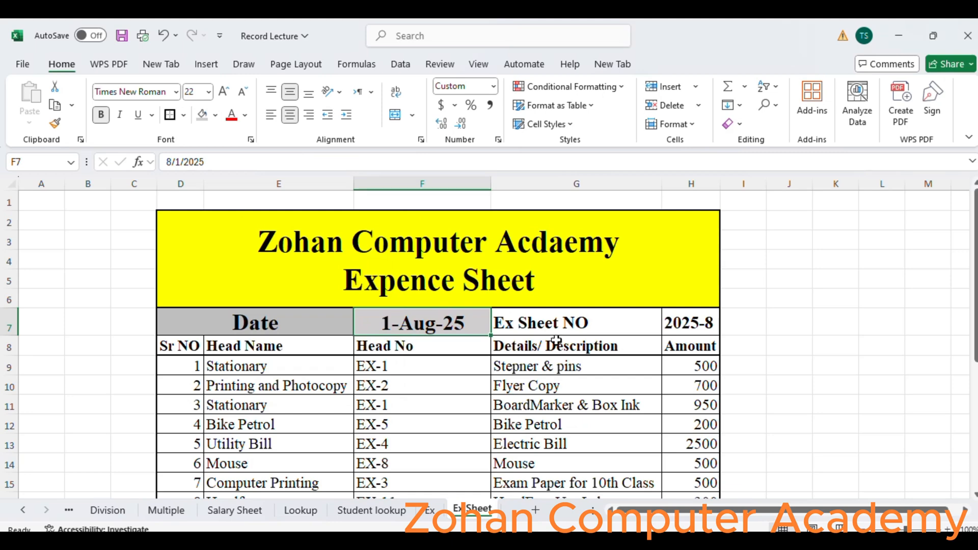
{"action": "left_click", "coordinate": [557, 322]}
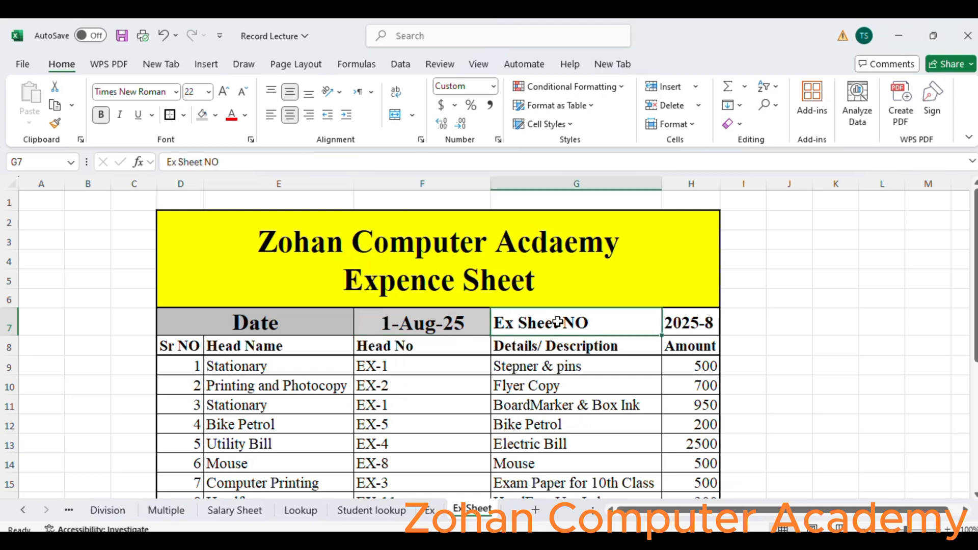
{"action": "left_click", "coordinate": [215, 114]}
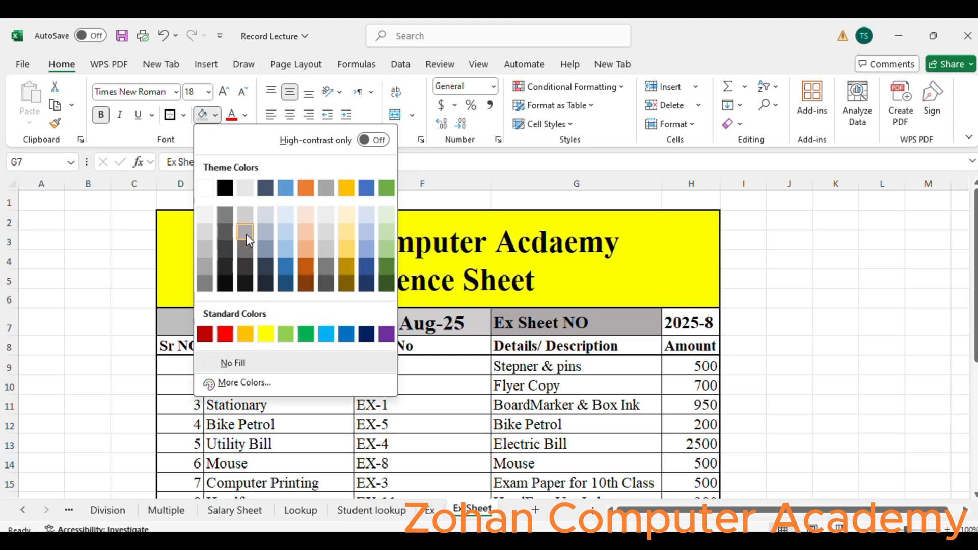
{"action": "left_click", "coordinate": [245, 232]}
{"action": "left_click", "coordinate": [695, 323]}
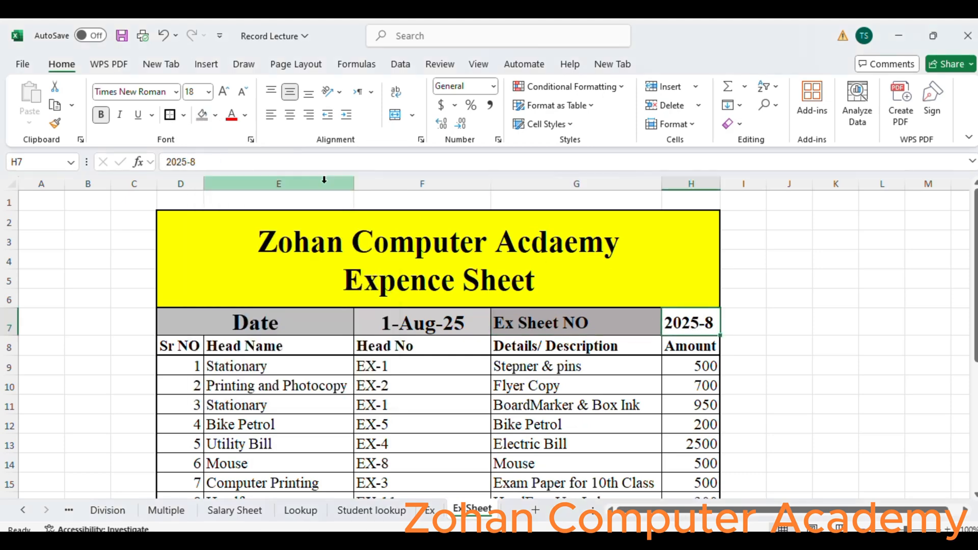
{"action": "left_click", "coordinate": [216, 116]}
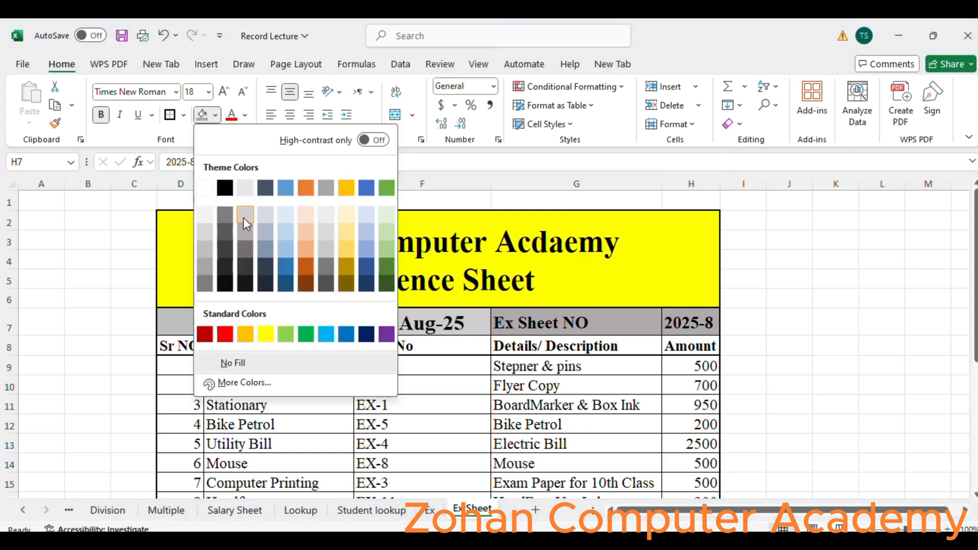
{"action": "left_click", "coordinate": [241, 212]}
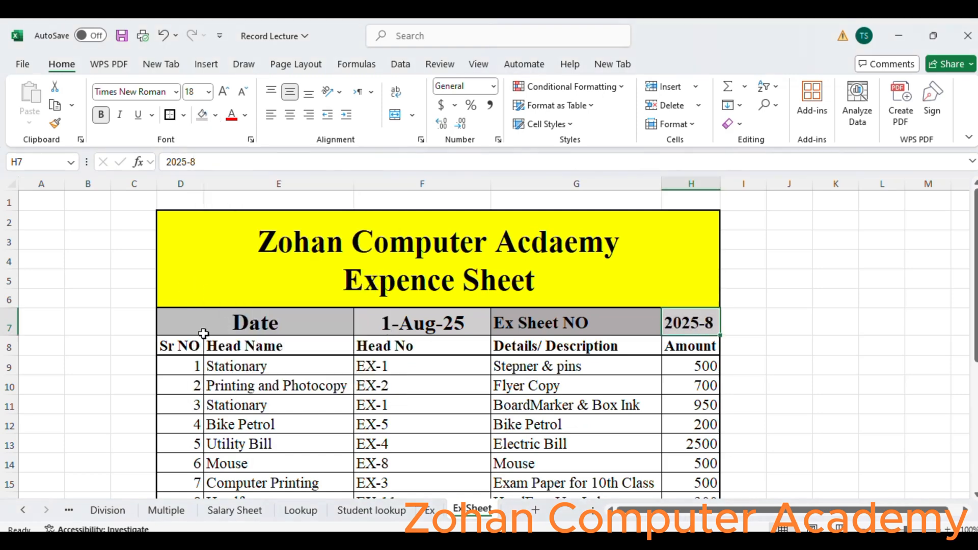
- Fill the column header row from Sr NO to Amount with yellow
{"action": "left_click_drag", "start_coordinate": [190, 346], "coordinate": [691, 345]}
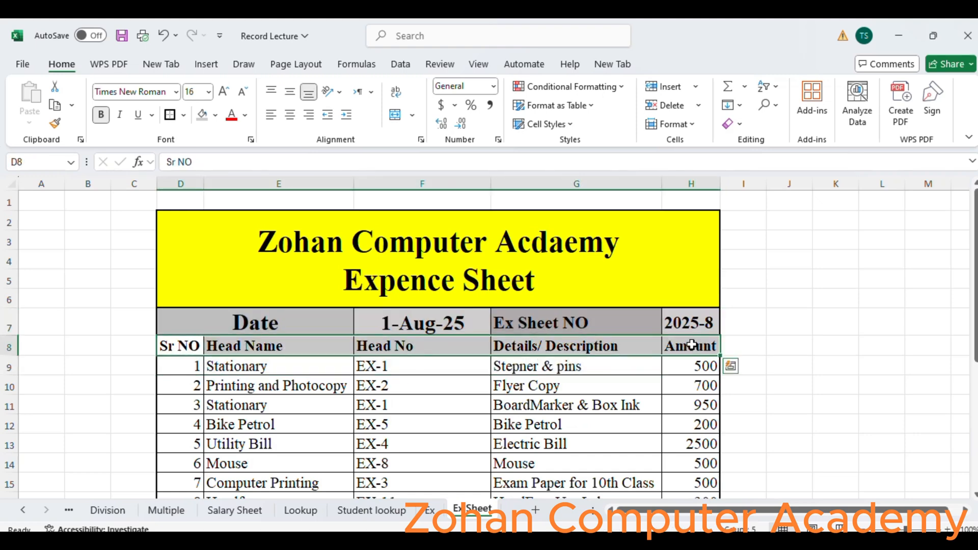
{"action": "left_click", "coordinate": [204, 115]}
{"action": "left_click", "coordinate": [230, 115]}
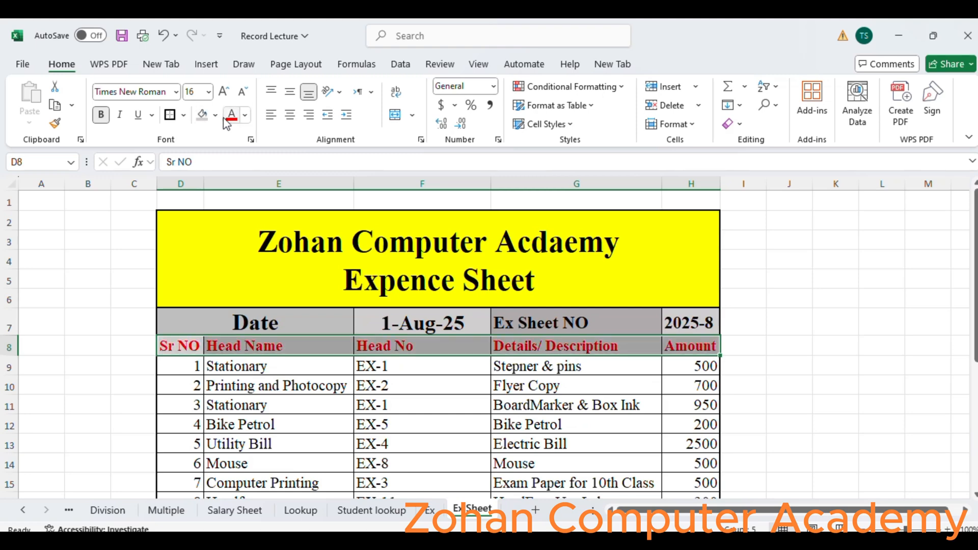
{"action": "key", "text": "ctrl+z"}
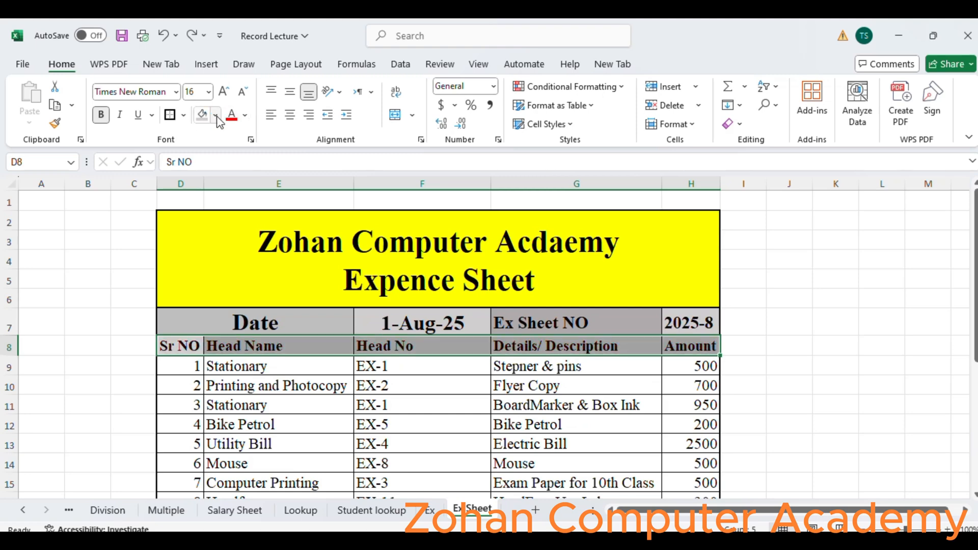
{"action": "left_click", "coordinate": [216, 115]}
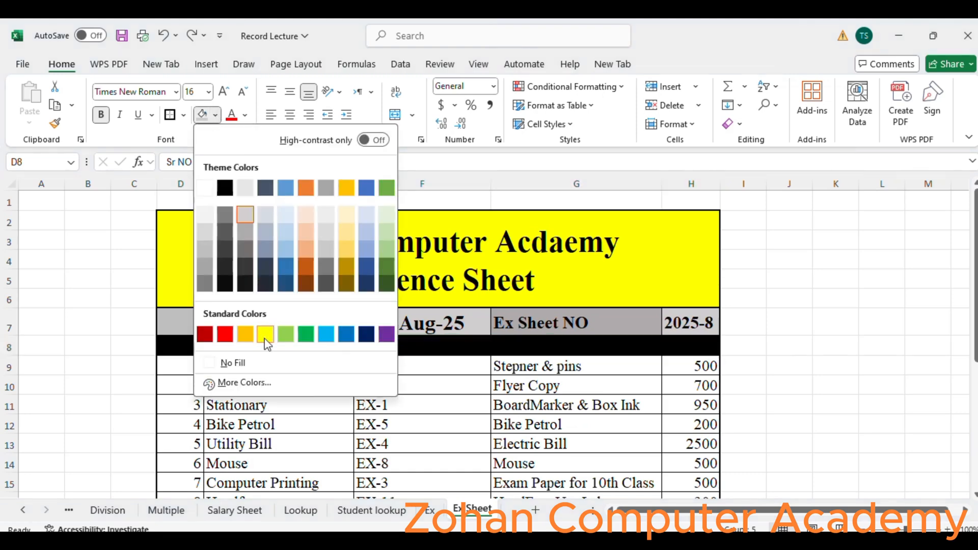
{"action": "left_click", "coordinate": [265, 334]}
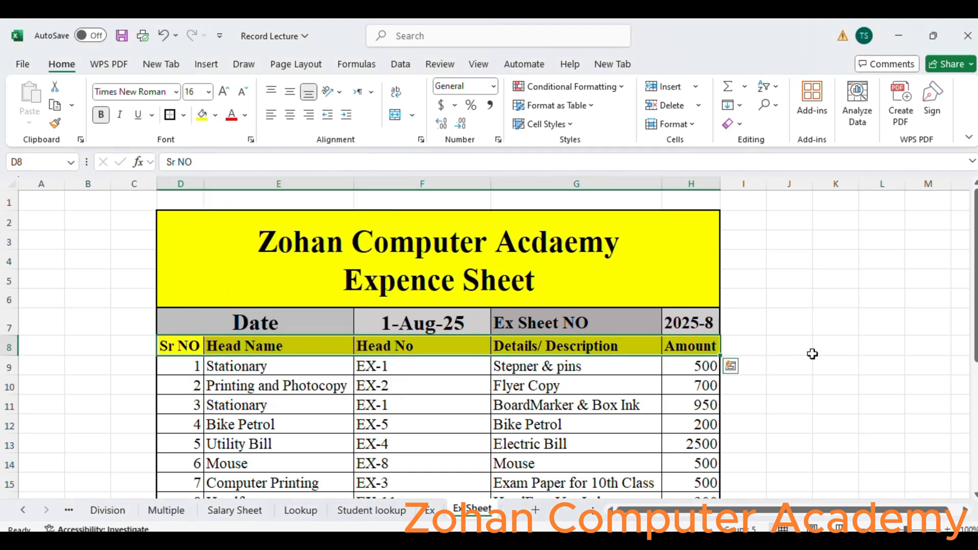
- Copy the entire expense sheet and paste it into a new sheet
{"action": "left_click_drag", "start_coordinate": [974, 282], "coordinate": [974, 410]}
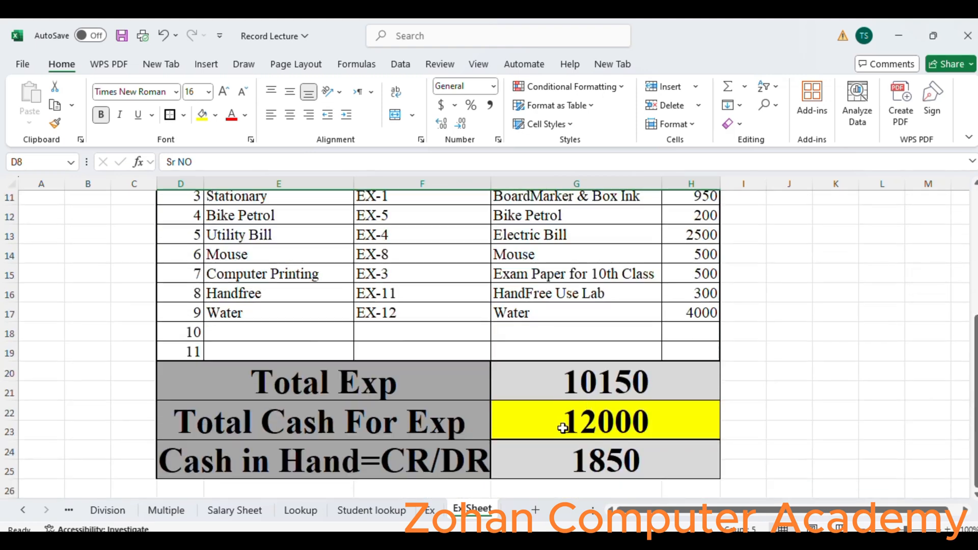
{"action": "key", "text": "ctrl+a"}
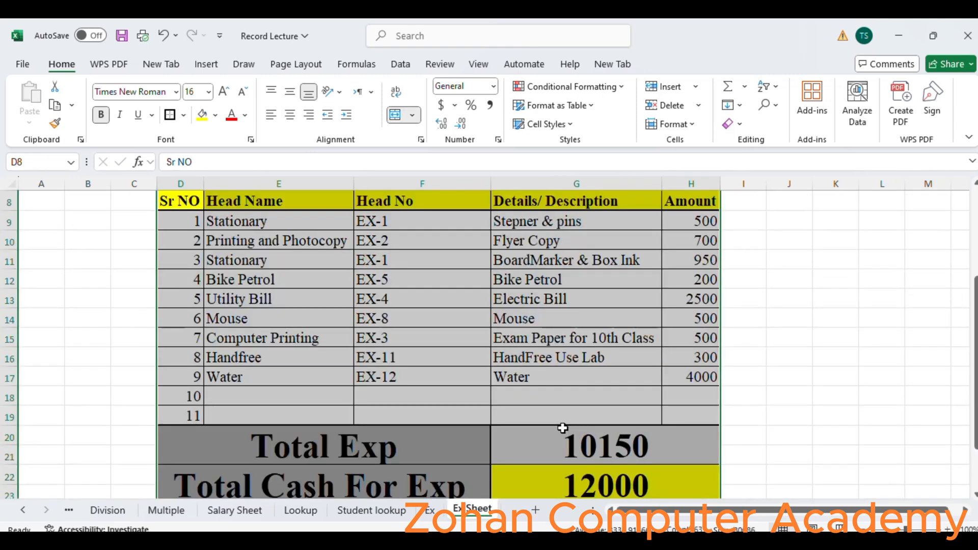
{"action": "key", "text": "ctrl+a"}
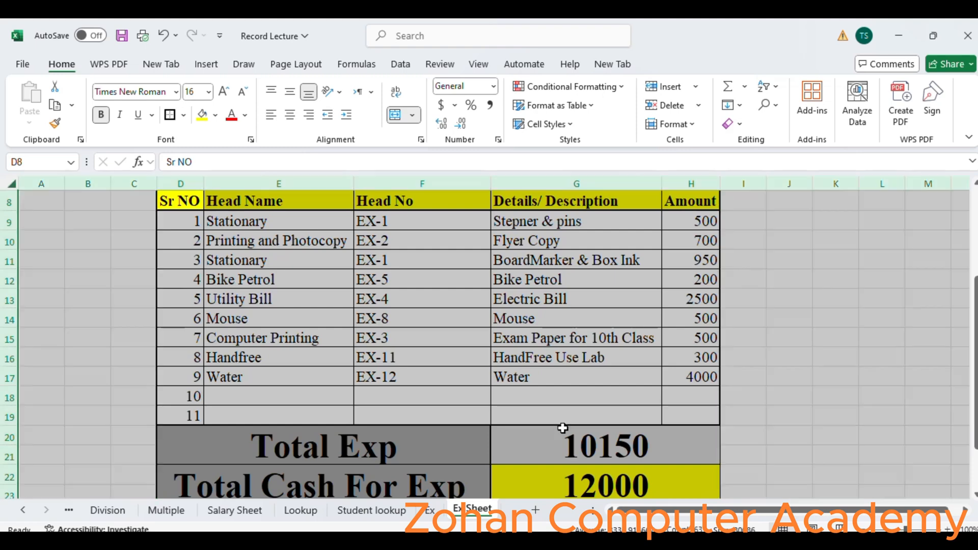
{"action": "key", "text": "ctrl+c"}
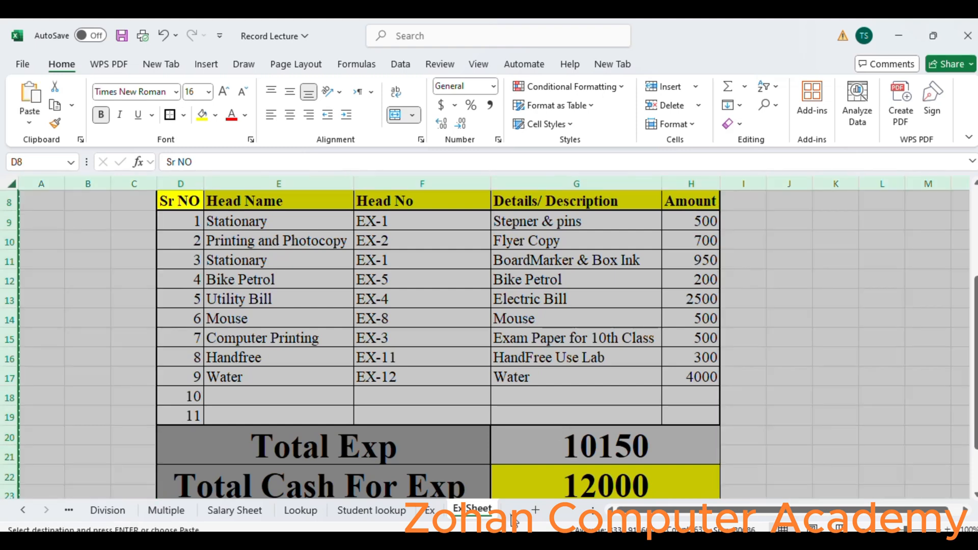
{"action": "left_click", "coordinate": [536, 511]}
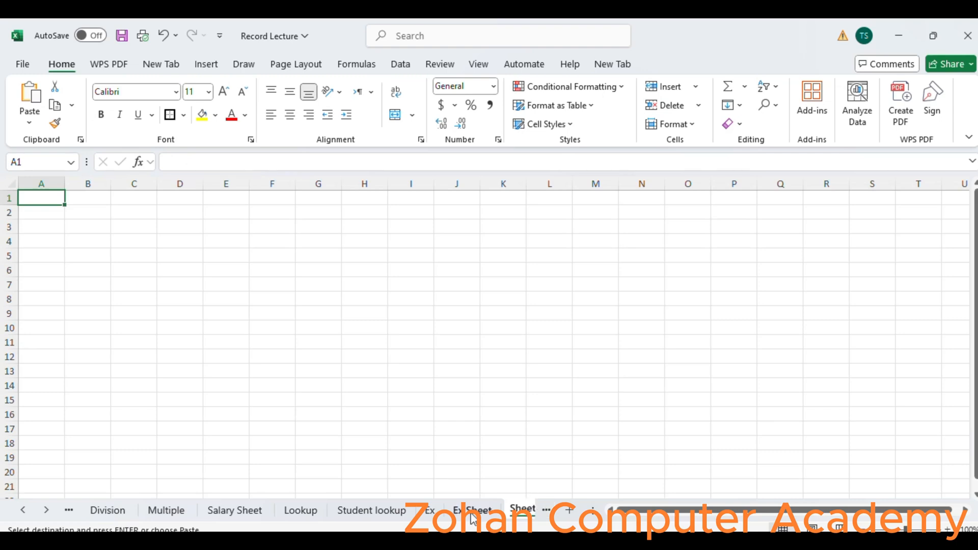
{"action": "key", "text": "ctrl+v"}
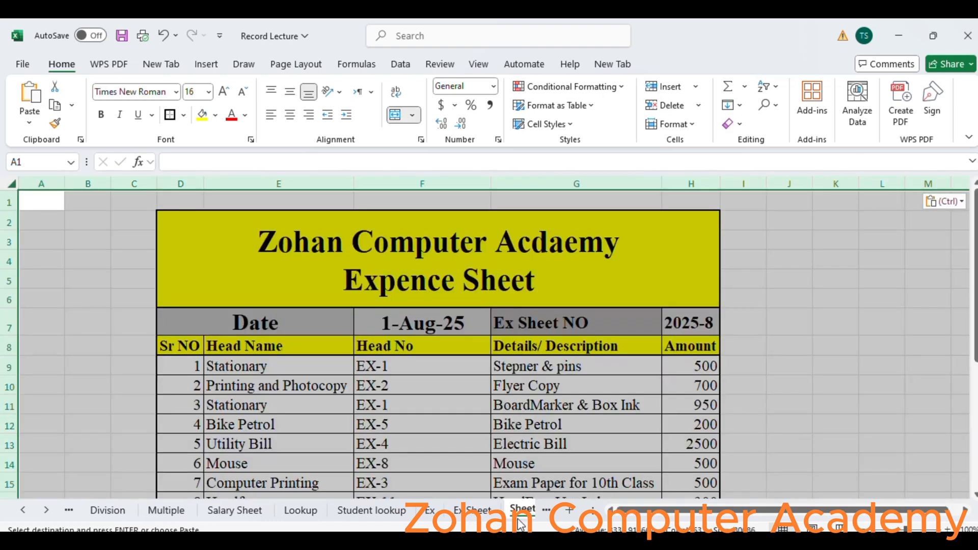
- Change the Ex Sheet NO on the new sheet to 2025-9
{"action": "left_click", "coordinate": [520, 512]}
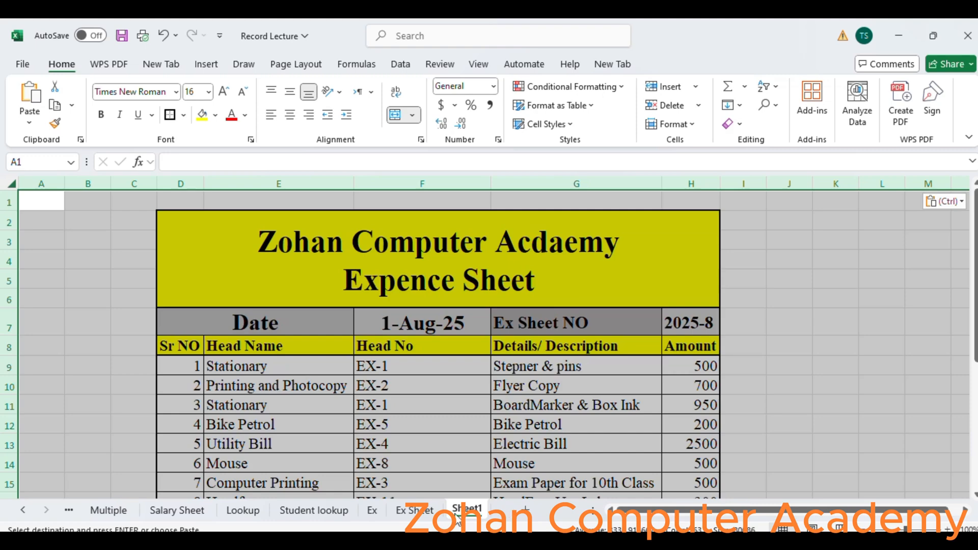
{"action": "left_click", "coordinate": [690, 322]}
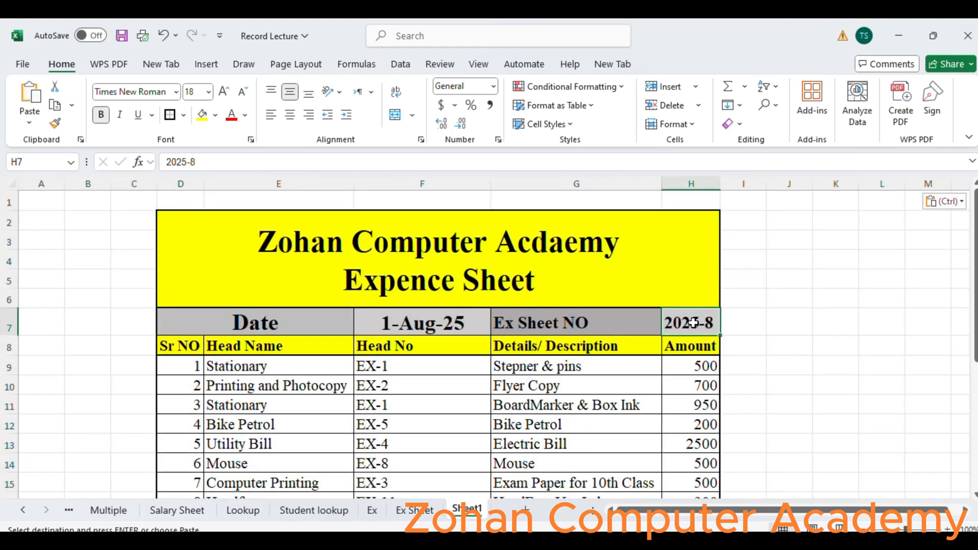
{"action": "double_click", "coordinate": [712, 328]}
{"action": "key", "text": "BackSpace"}
{"action": "type", "text": "9"}
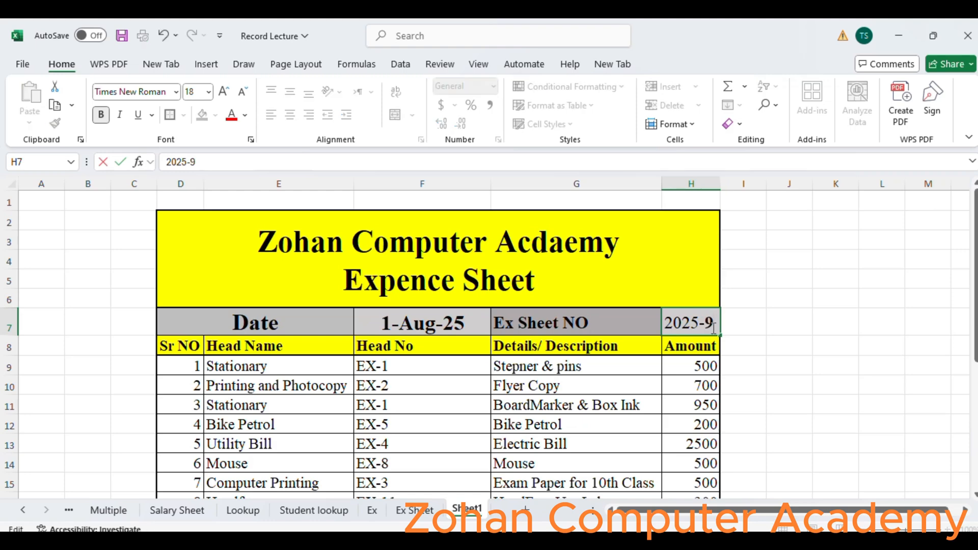
{"action": "left_click", "coordinate": [775, 377]}
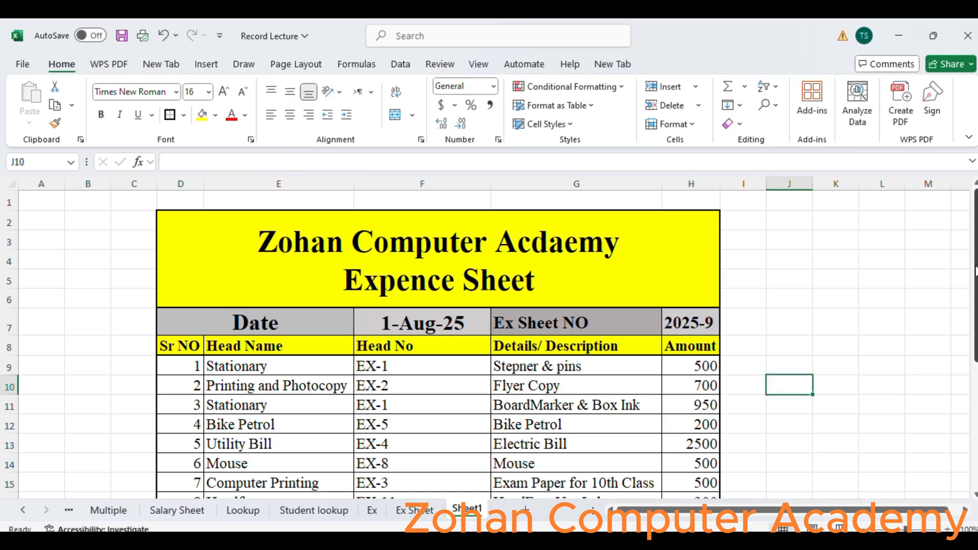
- Insert two blank rows above the Total Cash For Exp row
{"action": "left_click_drag", "start_coordinate": [975, 270], "coordinate": [975, 305]}
{"action": "left_click_drag", "start_coordinate": [975, 371], "coordinate": [973, 410]}
{"action": "left_click", "coordinate": [416, 426]}
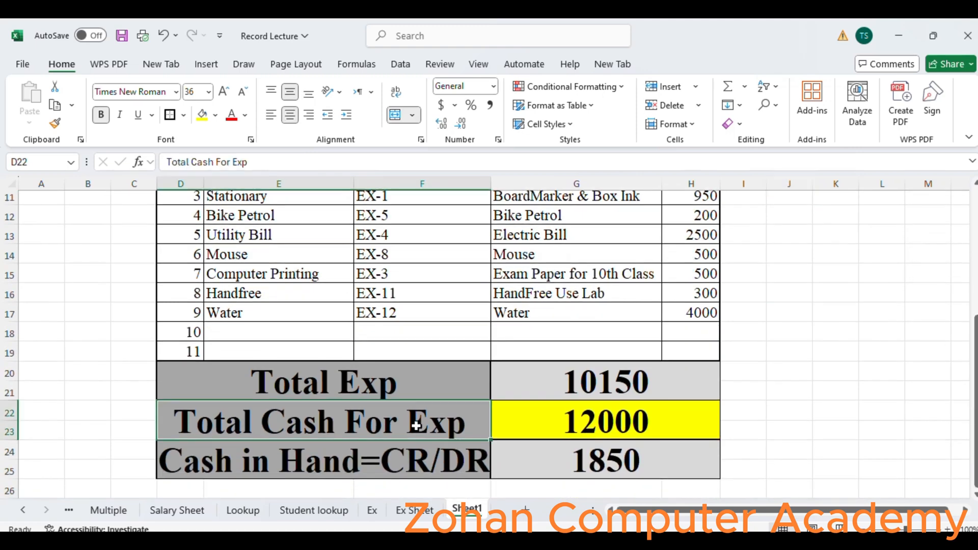
{"action": "left_click", "coordinate": [4, 410]}
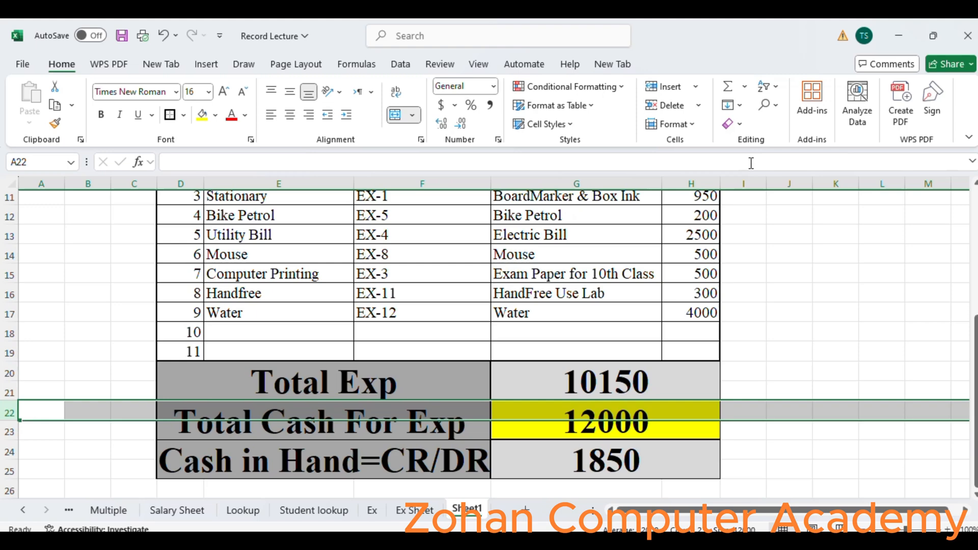
{"action": "left_click", "coordinate": [668, 87]}
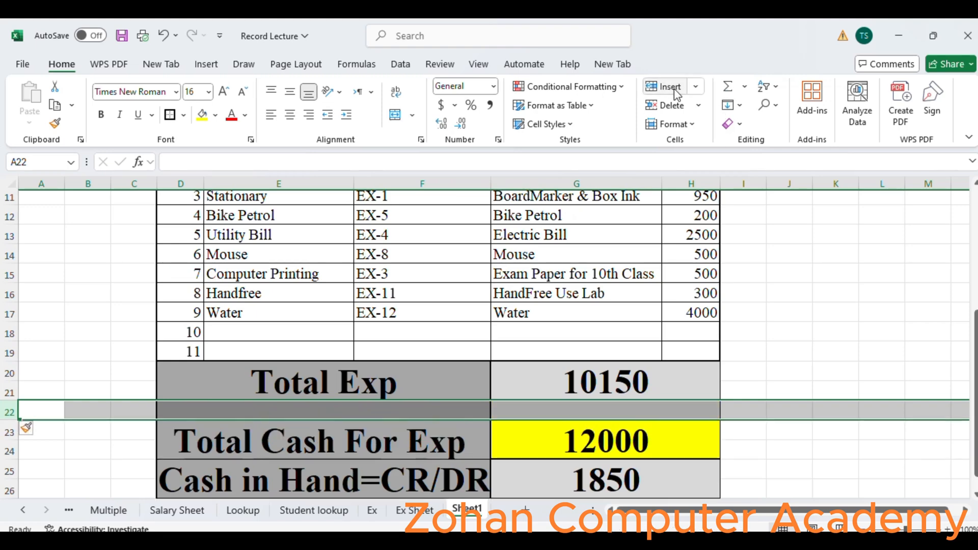
{"action": "left_click", "coordinate": [674, 88]}
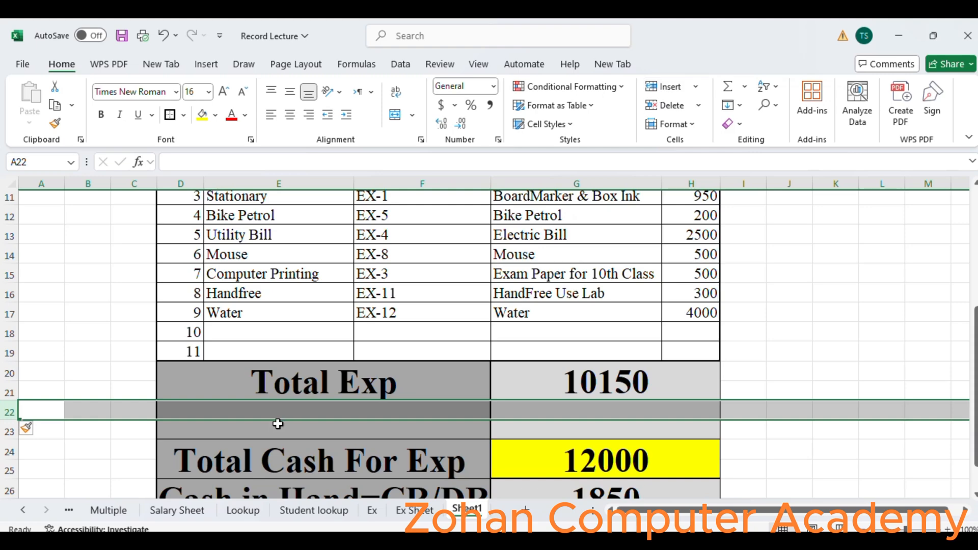
- Merge cells D22 through F23 and enter the label CR
{"action": "left_click_drag", "start_coordinate": [238, 410], "coordinate": [430, 424]}
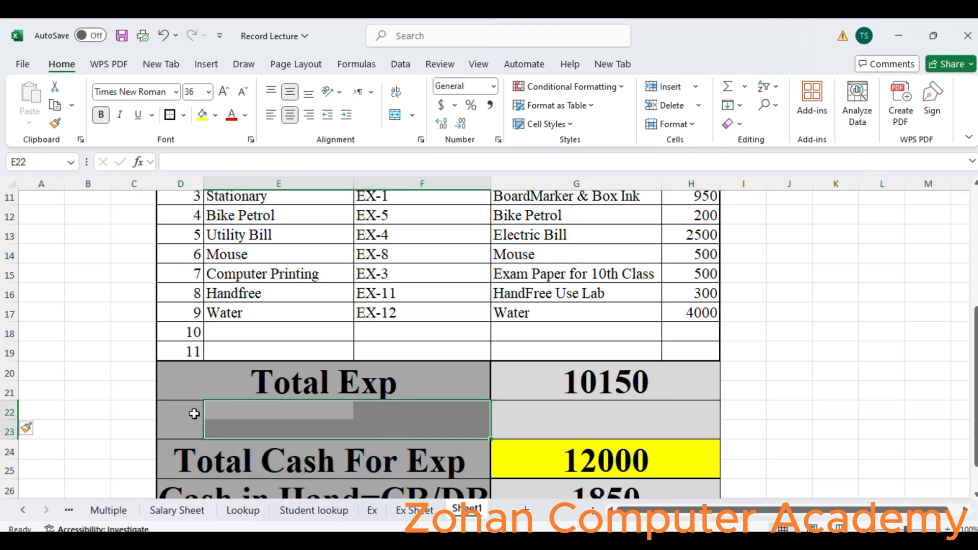
{"action": "left_click_drag", "start_coordinate": [174, 410], "coordinate": [449, 416]}
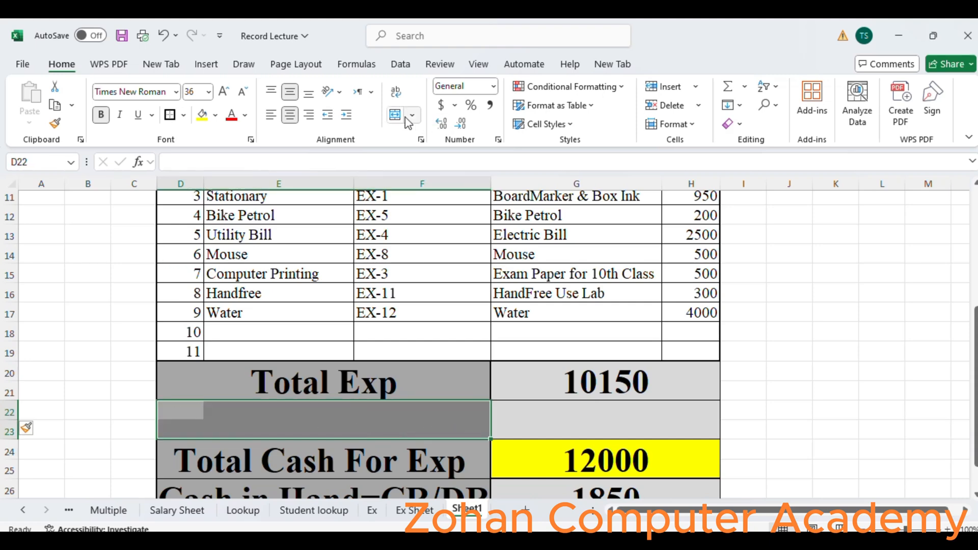
{"action": "left_click", "coordinate": [395, 114]}
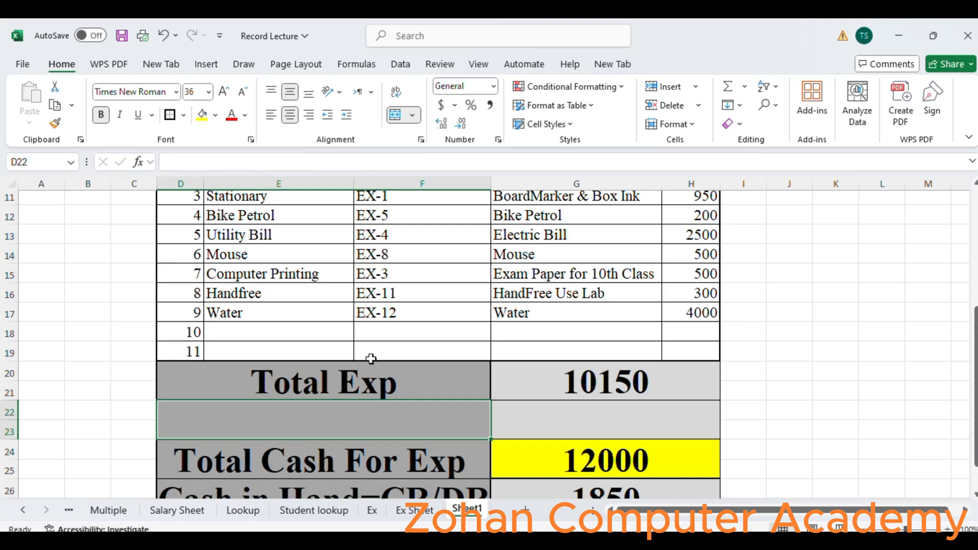
{"action": "double_click", "coordinate": [346, 424]}
{"action": "type", "text": "CR"}
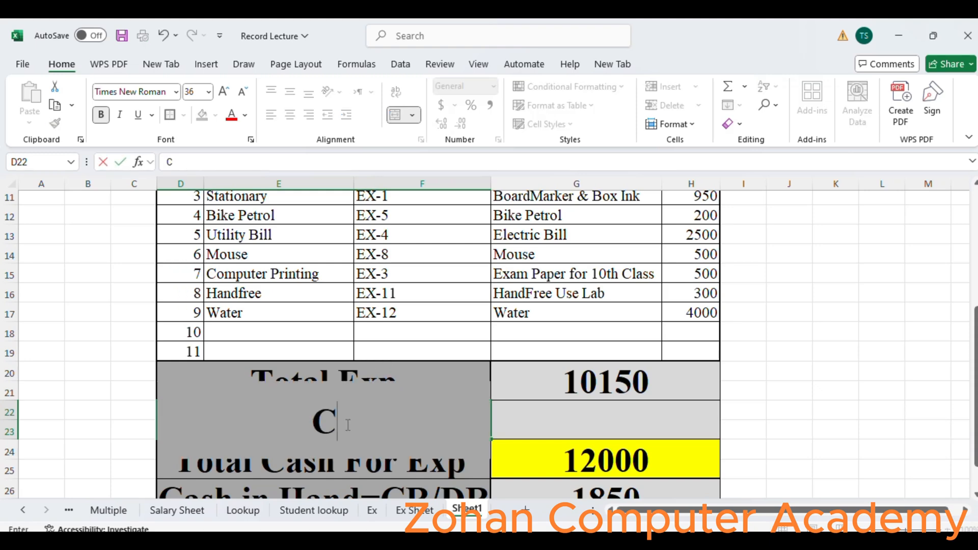
{"action": "left_click", "coordinate": [571, 423]}
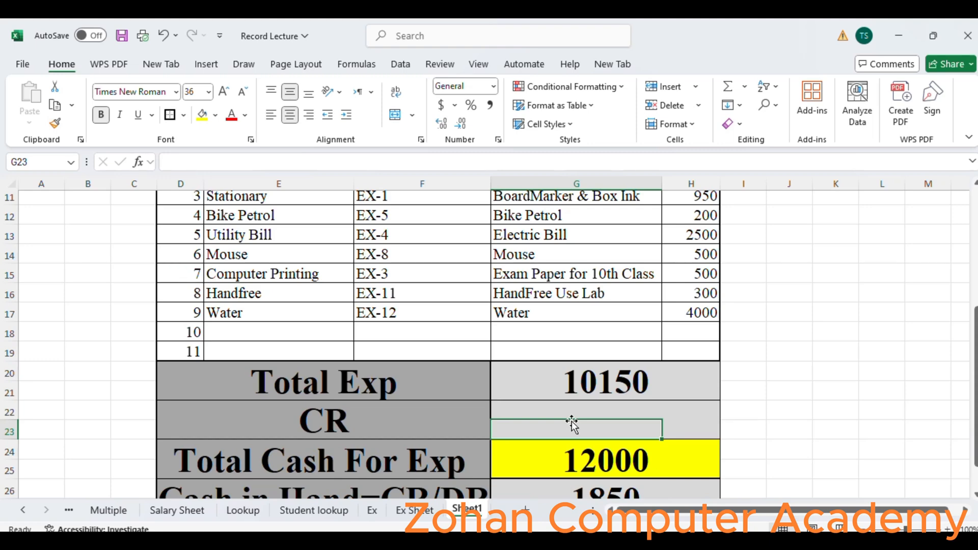
- Re-merge the CR label across D22:E23 instead of D22:F23 and fill it light gray
{"action": "left_click", "coordinate": [354, 418]}
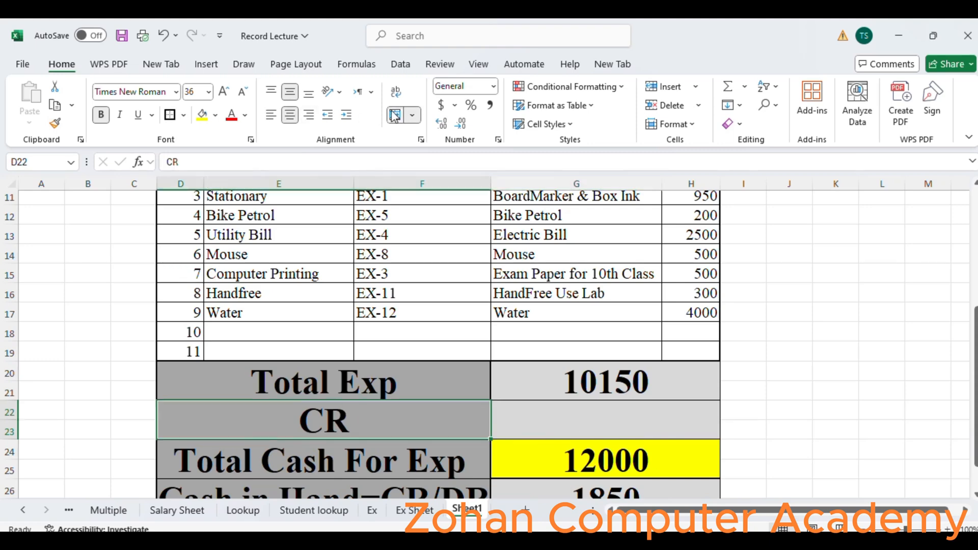
{"action": "left_click", "coordinate": [395, 115]}
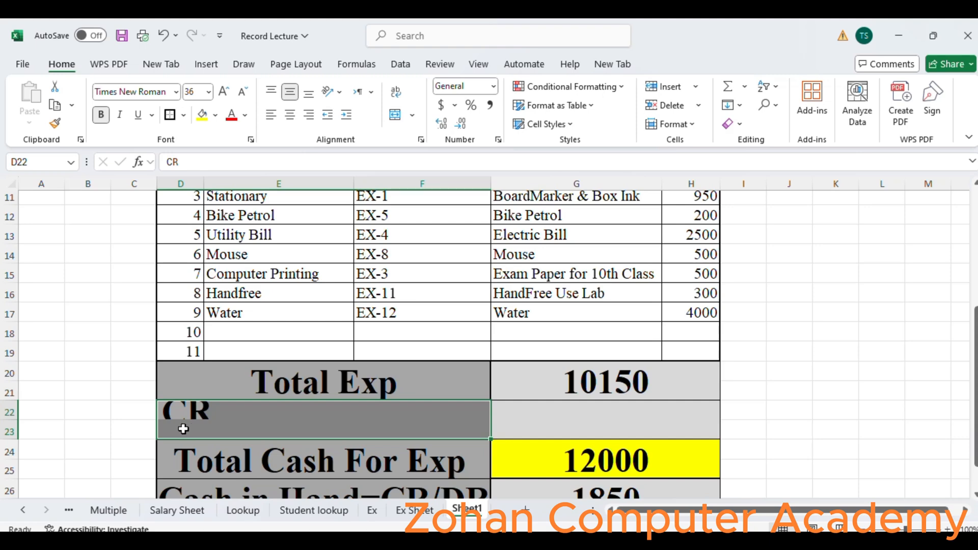
{"action": "left_click_drag", "start_coordinate": [184, 429], "coordinate": [273, 438]}
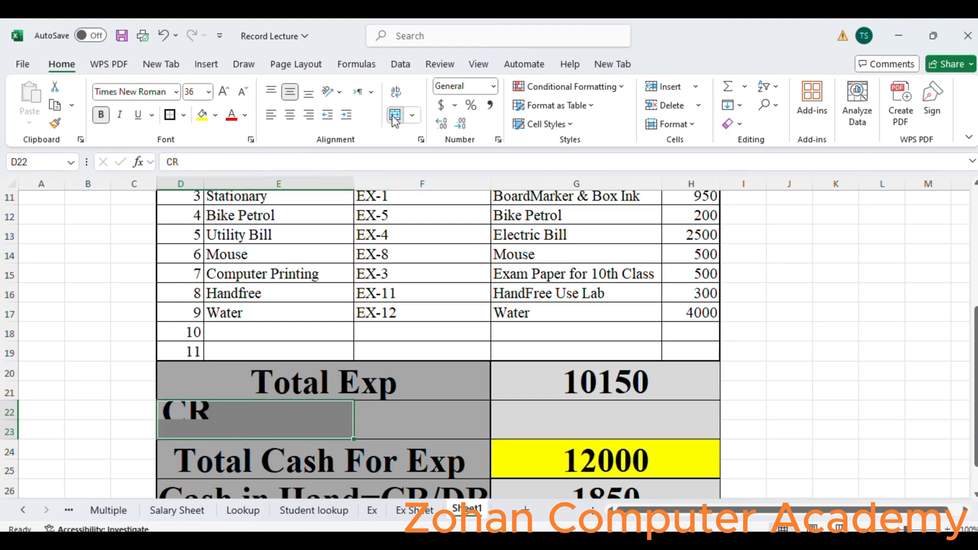
{"action": "left_click", "coordinate": [395, 115]}
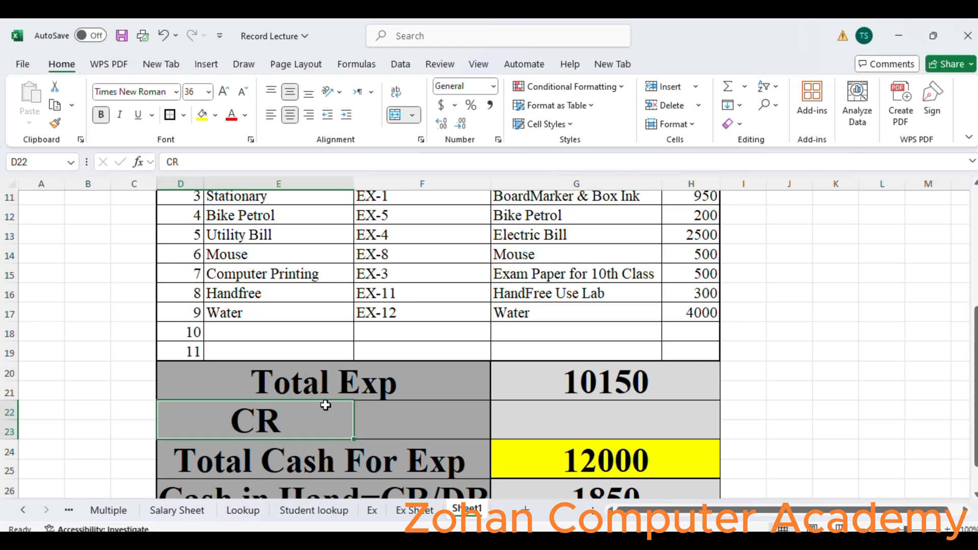
{"action": "left_click", "coordinate": [216, 115]}
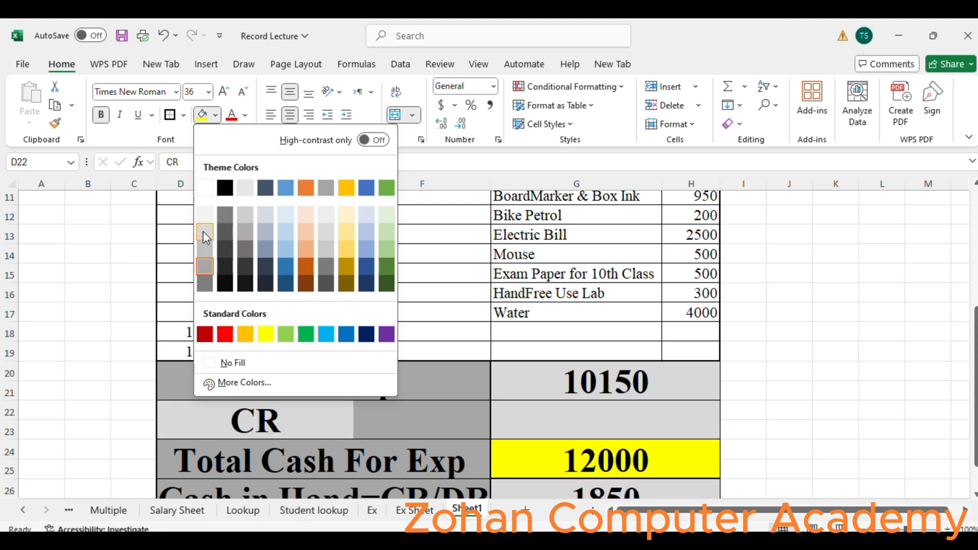
{"action": "left_click", "coordinate": [204, 219]}
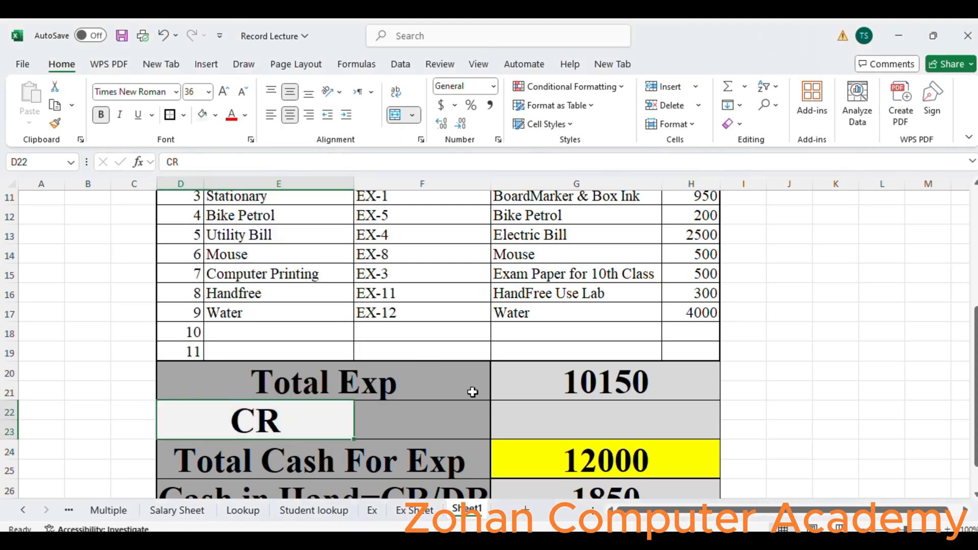
- Merge cells F22 and F23 to hold the CR amount
{"action": "left_click", "coordinate": [435, 419]}
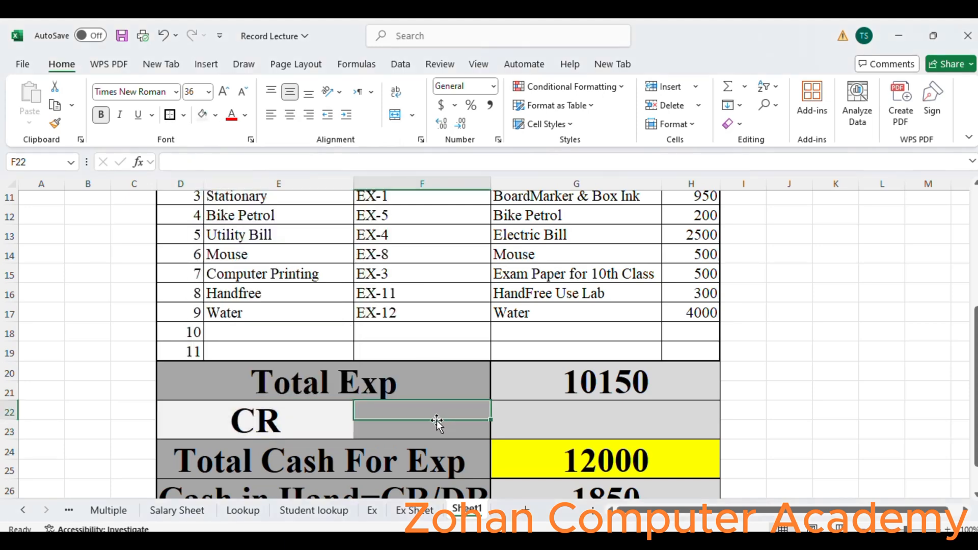
{"action": "left_click_drag", "start_coordinate": [406, 414], "coordinate": [421, 424]}
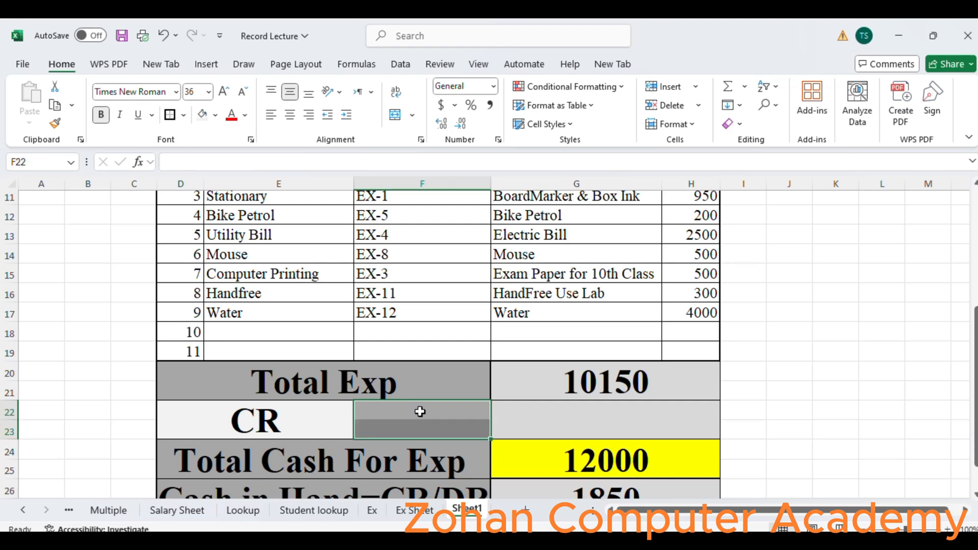
{"action": "left_click", "coordinate": [395, 116]}
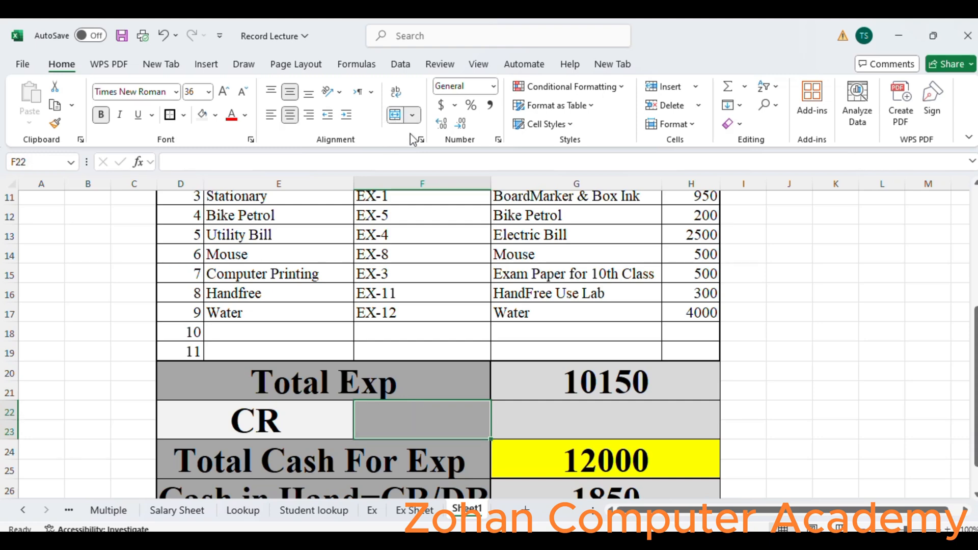
- Merge cells G22 and G23 and enter the label DR
{"action": "left_click", "coordinate": [553, 411]}
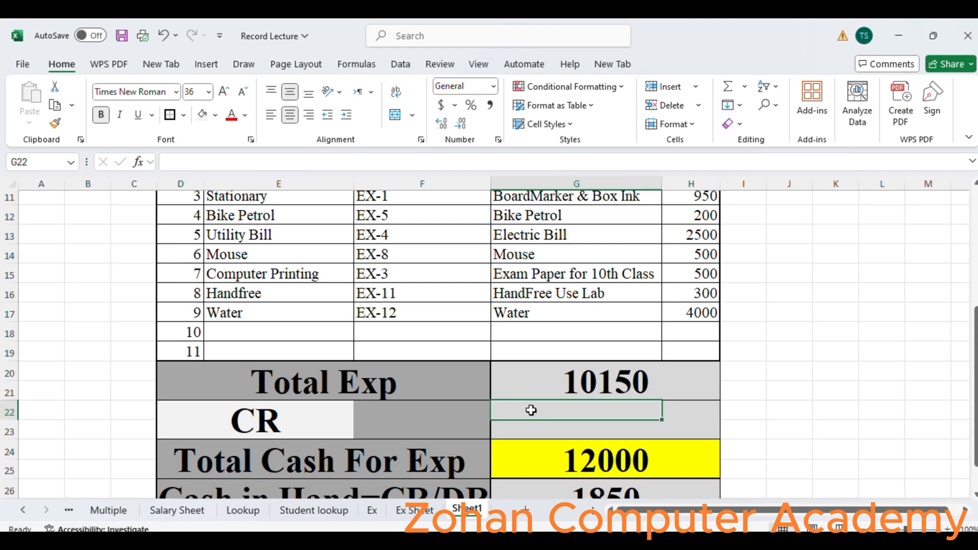
{"action": "mouse_move", "coordinate": [530, 410]}
{"action": "left_mouse_down"}
{"action": "mouse_move", "coordinate": [532, 430]}
{"action": "mouse_move", "coordinate": [524, 421]}
{"action": "left_mouse_up"}
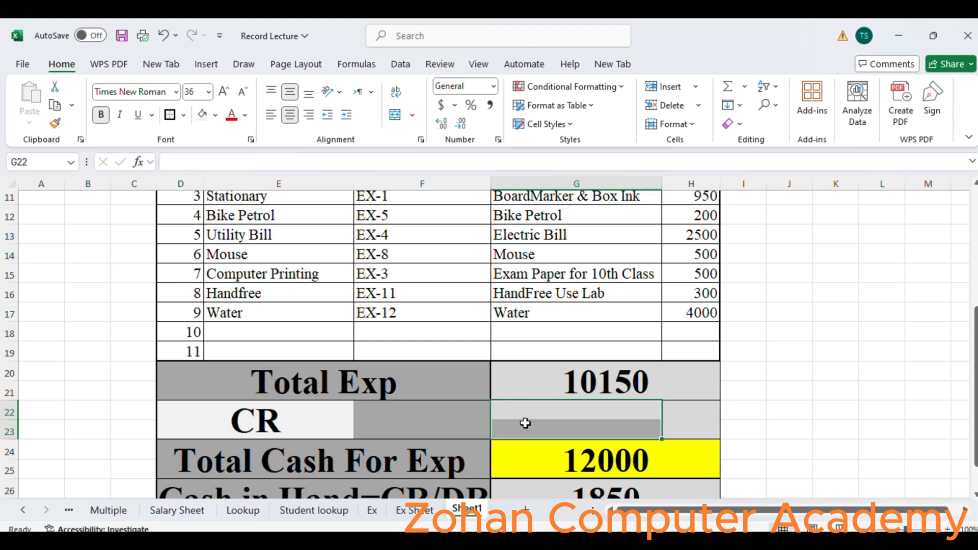
{"action": "left_click", "coordinate": [396, 117]}
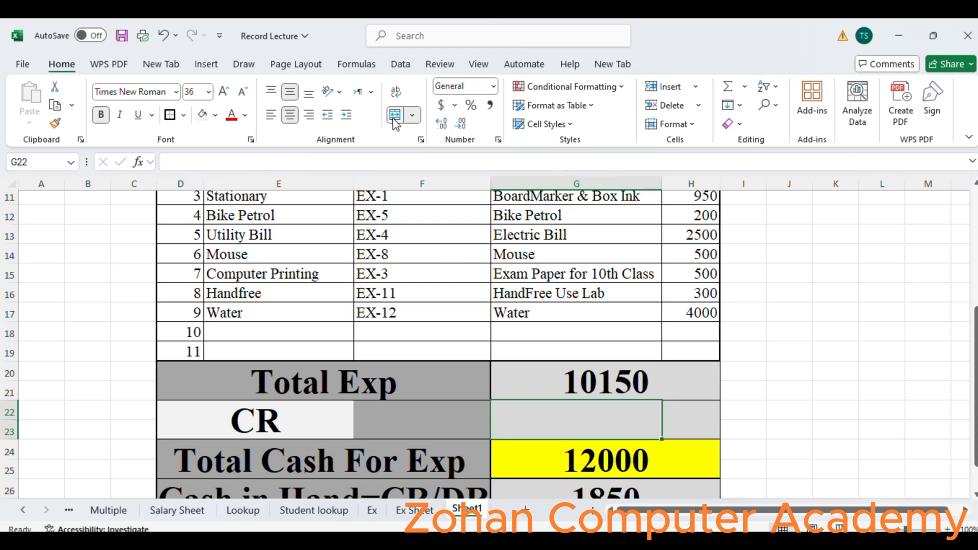
{"action": "type", "text": "DR"}
{"action": "key", "text": "Tab"}
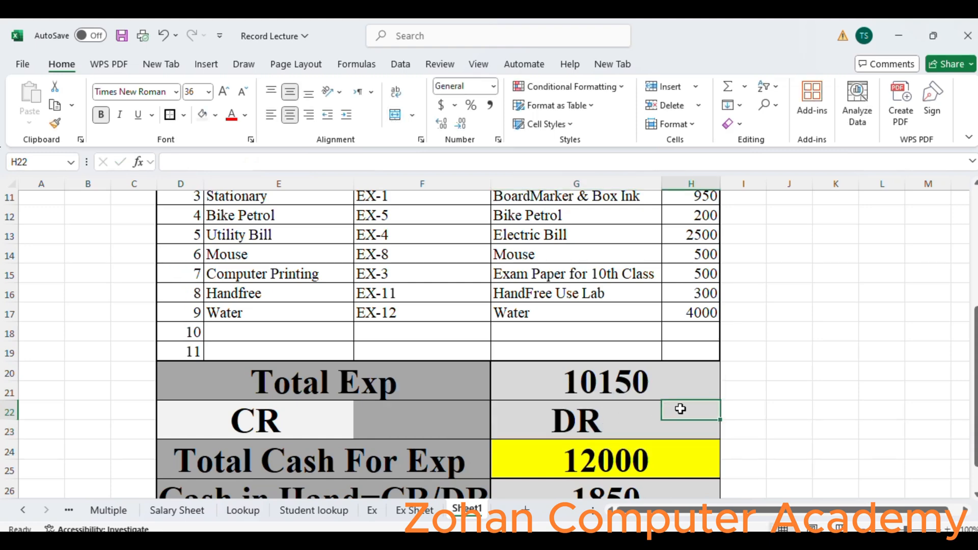
- Merge cells H22 and H23 and fill them with gray
{"action": "left_click_drag", "start_coordinate": [683, 409], "coordinate": [693, 427]}
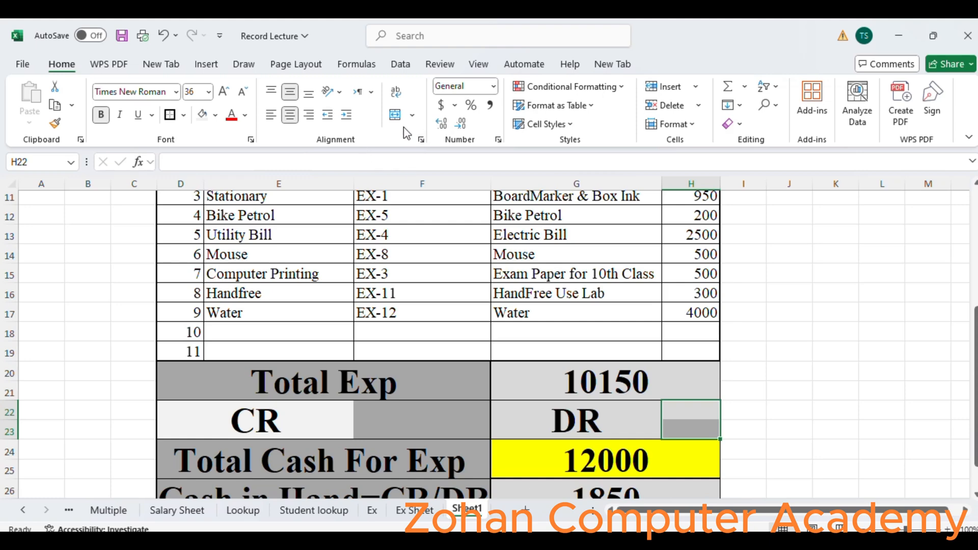
{"action": "left_click", "coordinate": [391, 116]}
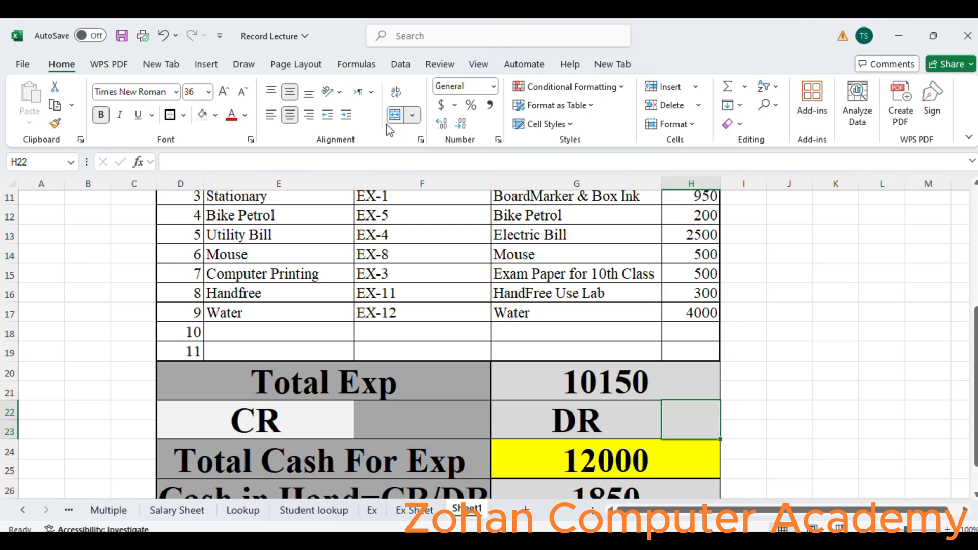
{"action": "left_click", "coordinate": [588, 425]}
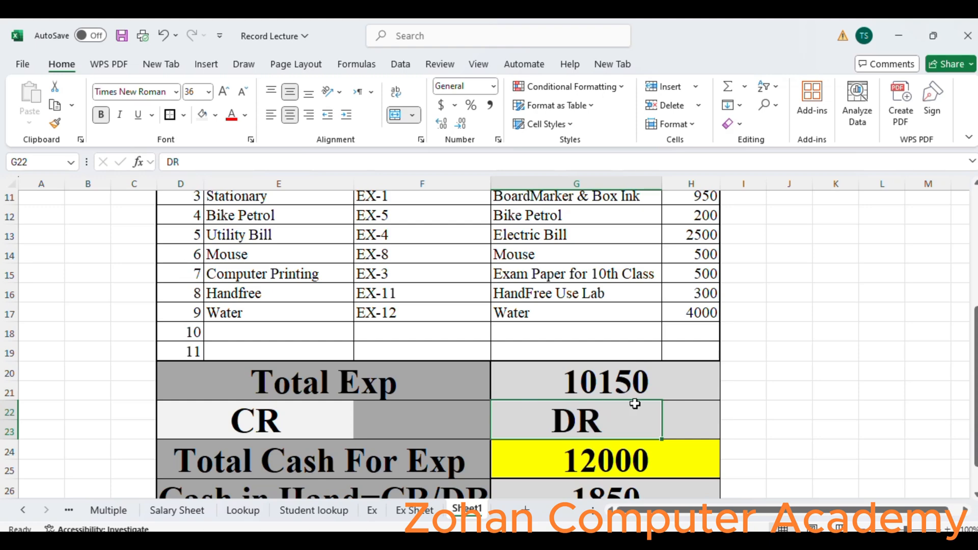
{"action": "left_click", "coordinate": [707, 428]}
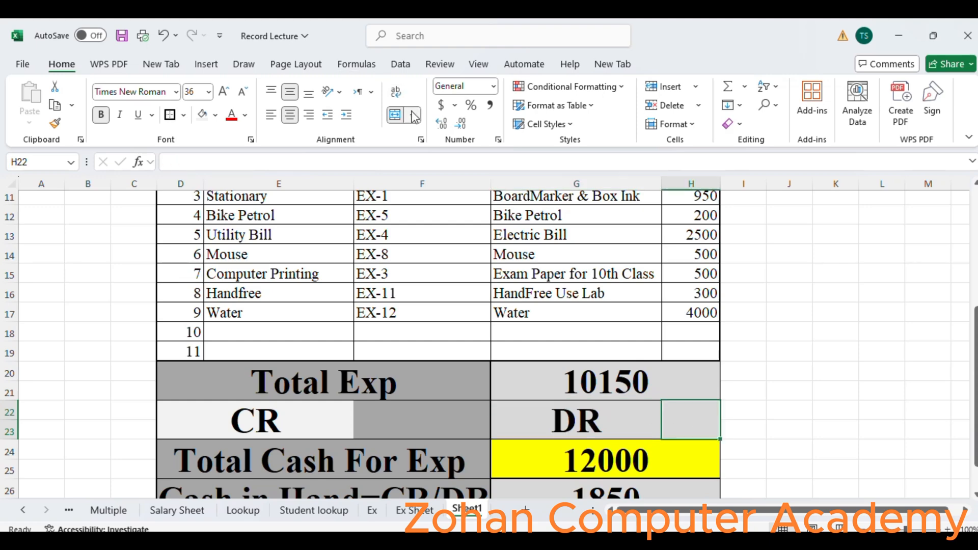
{"action": "left_click", "coordinate": [216, 117]}
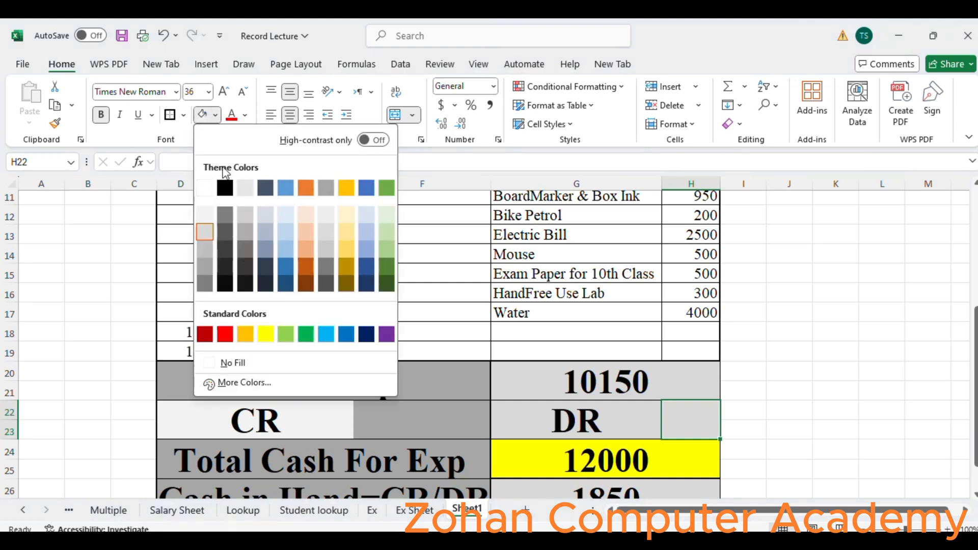
{"action": "left_click", "coordinate": [239, 237]}
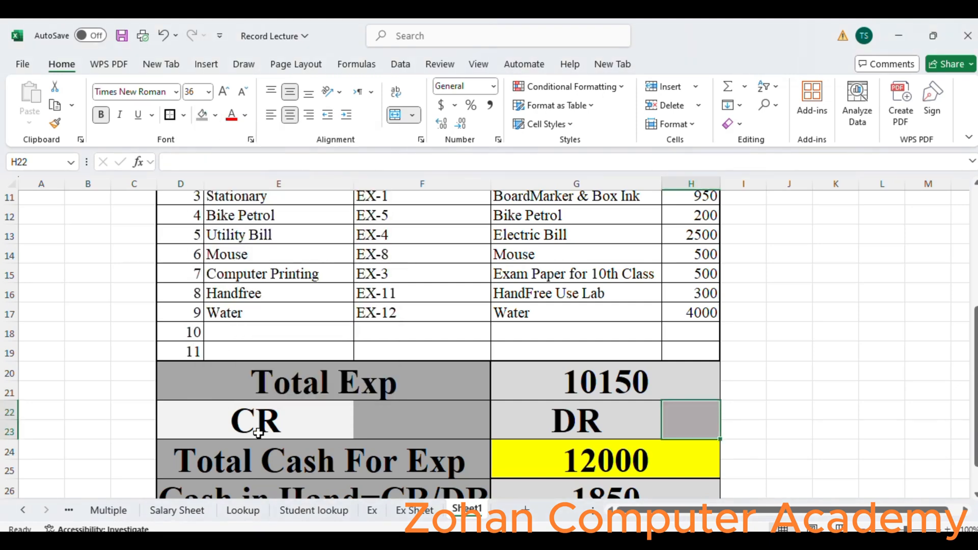
- Clear the 12000 value from the Total Cash For Exp cell
{"action": "left_click", "coordinate": [638, 460]}
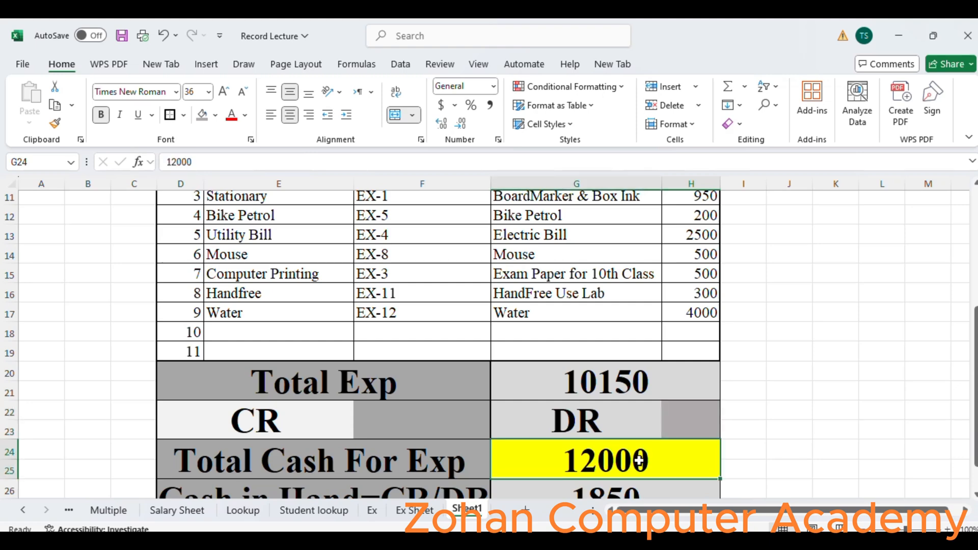
{"action": "double_click", "coordinate": [681, 463]}
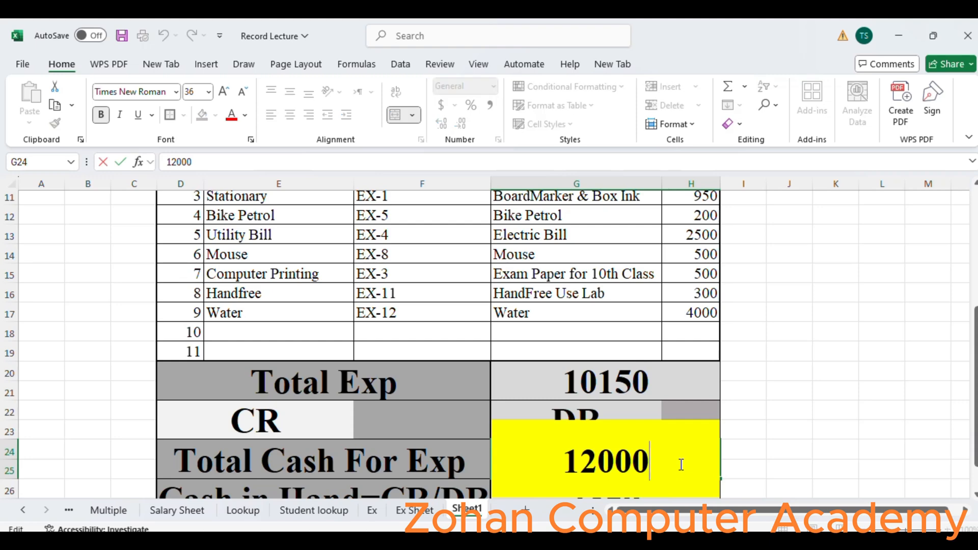
{"action": "key", "text": "Escape"}
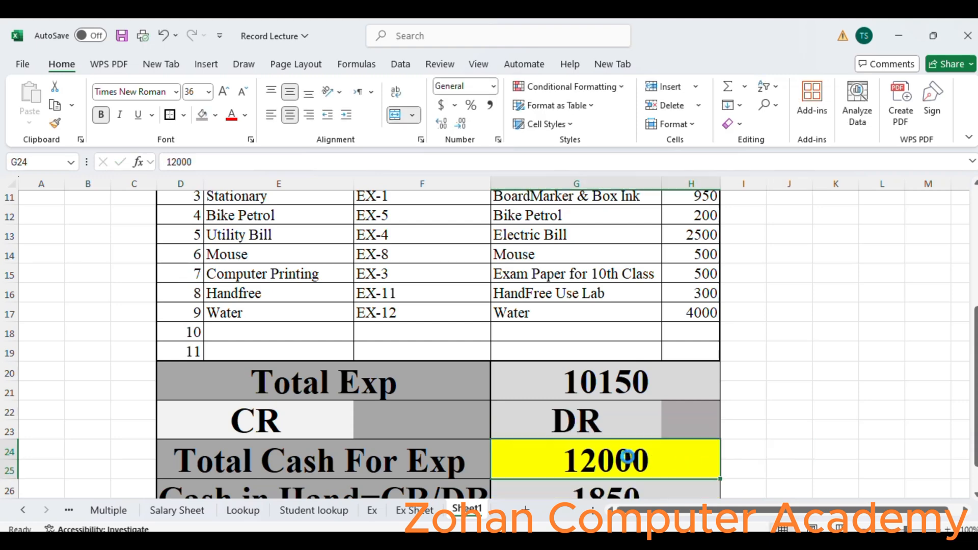
{"action": "key", "text": "Delete"}
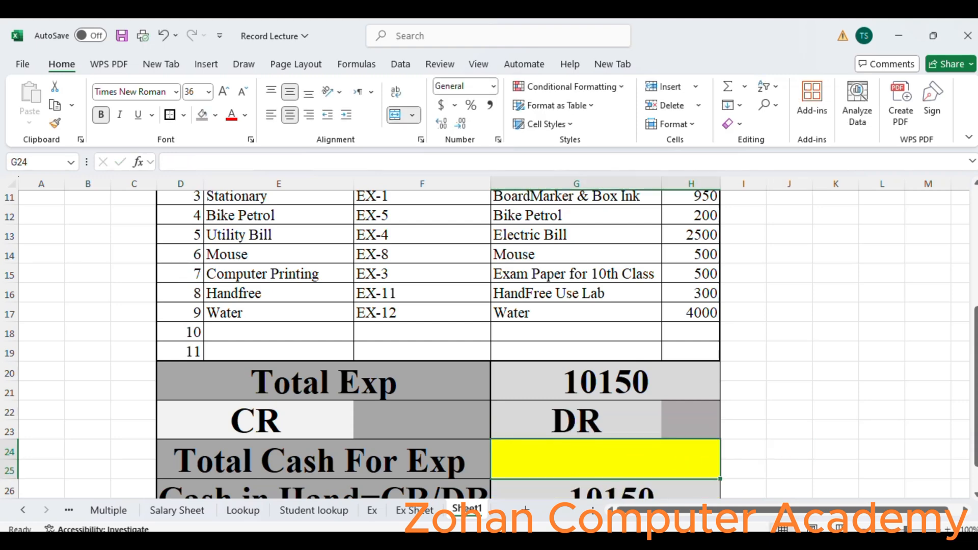
- Enter 200 as the CR amount in the merged cell next to the CR label
{"action": "mouse_move", "coordinate": [975, 346]}
{"action": "left_mouse_down"}
{"action": "mouse_move", "coordinate": [976, 367]}
{"action": "mouse_move", "coordinate": [976, 358]}
{"action": "left_mouse_up"}
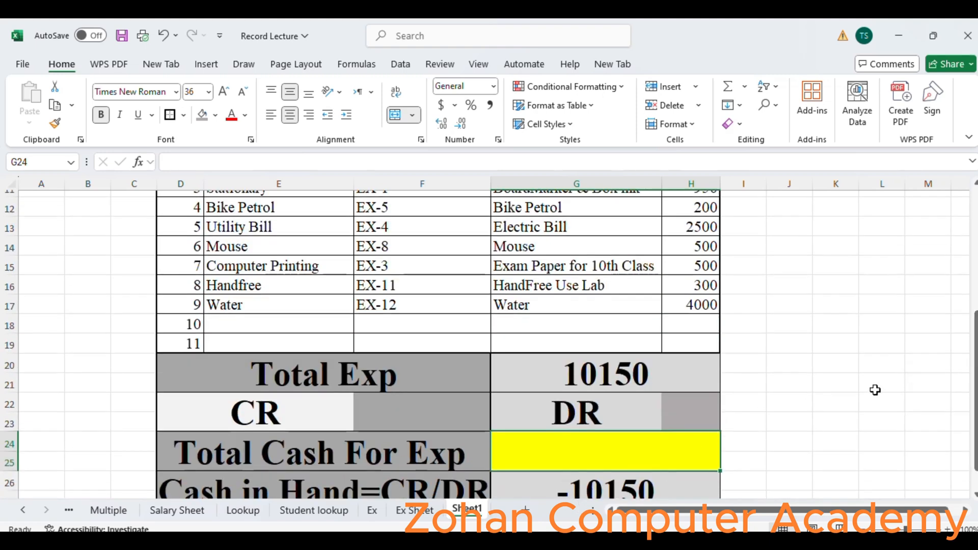
{"action": "left_click_drag", "start_coordinate": [974, 375], "coordinate": [973, 390]}
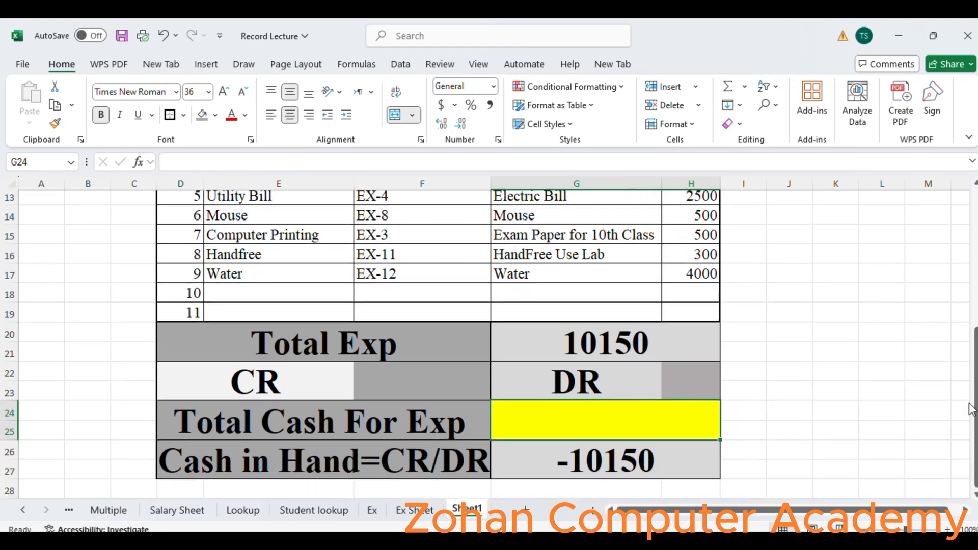
{"action": "left_click", "coordinate": [374, 385]}
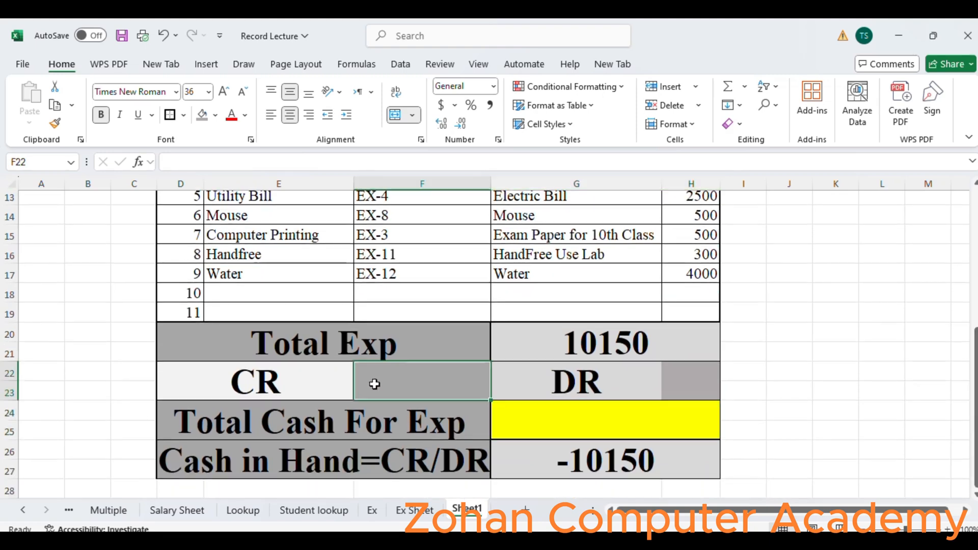
{"action": "type", "text": "200"}
{"action": "key", "text": "Return"}
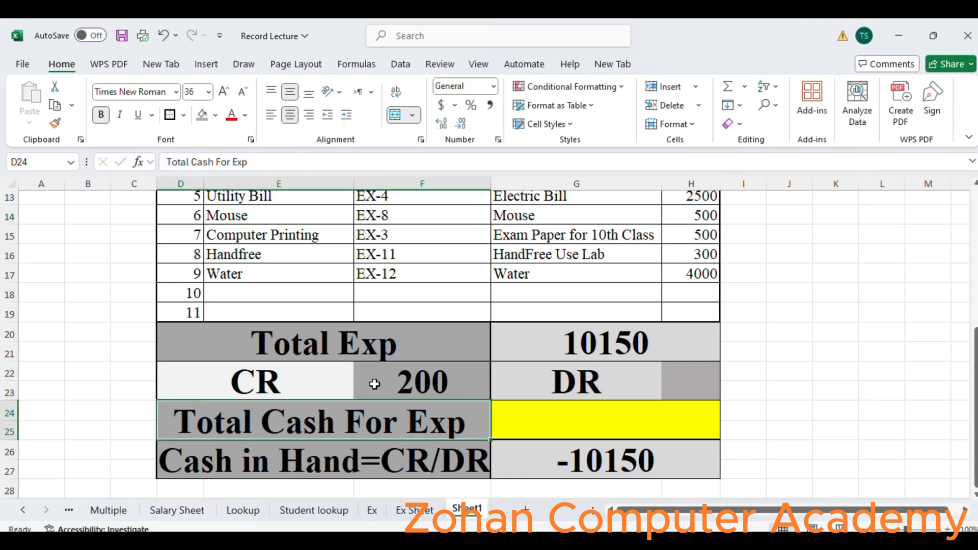
- Insert two blank rows above the Total Cash For Exp row
{"action": "left_click", "coordinate": [595, 418]}
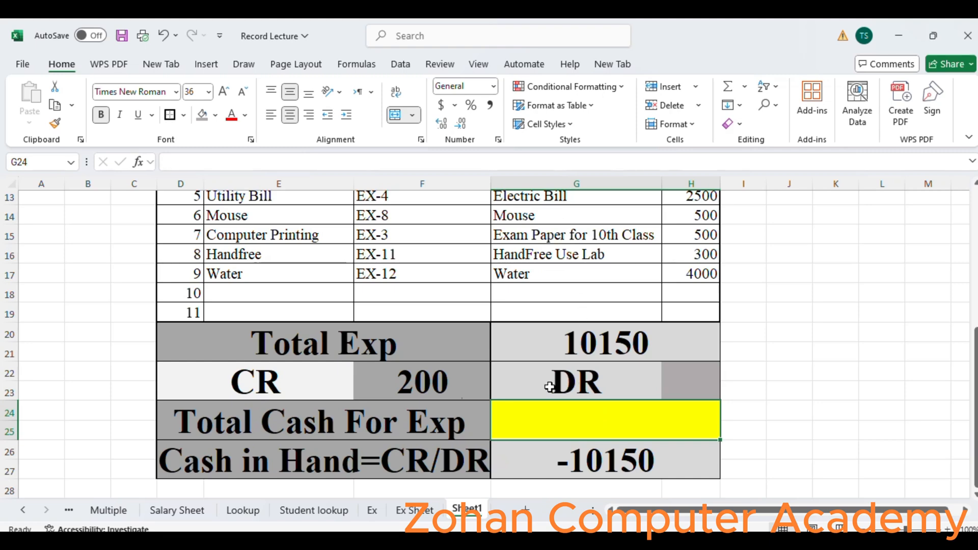
{"action": "mouse_move", "coordinate": [6, 400]}
{"action": "left_mouse_down"}
{"action": "mouse_move", "coordinate": [1, 419]}
{"action": "mouse_move", "coordinate": [2, 401]}
{"action": "left_mouse_up"}
{"action": "left_click", "coordinate": [5, 410]}
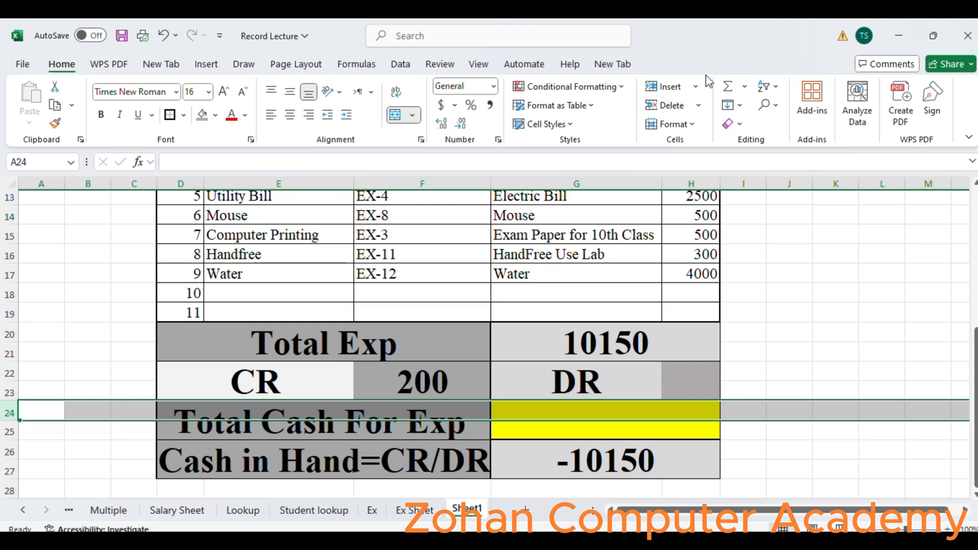
{"action": "left_click", "coordinate": [675, 90]}
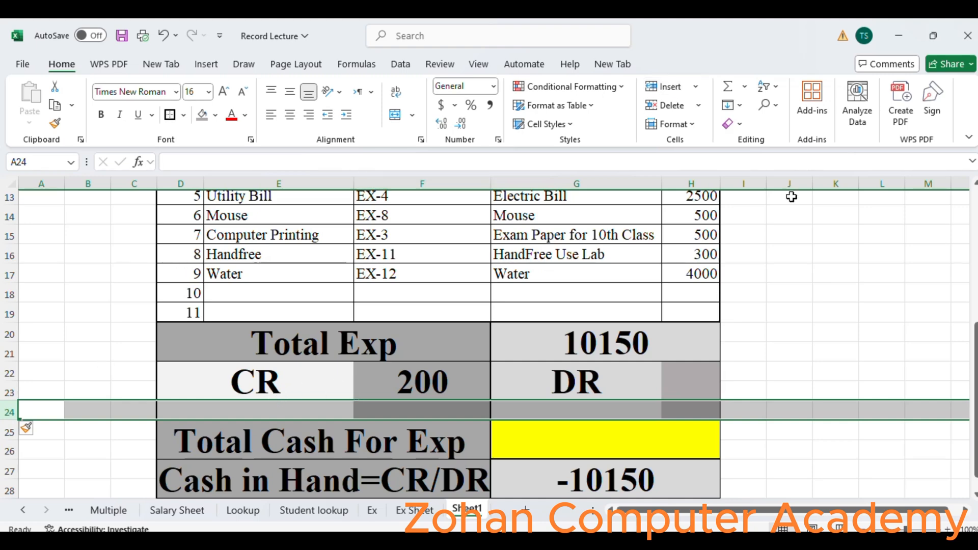
{"action": "left_click", "coordinate": [669, 91]}
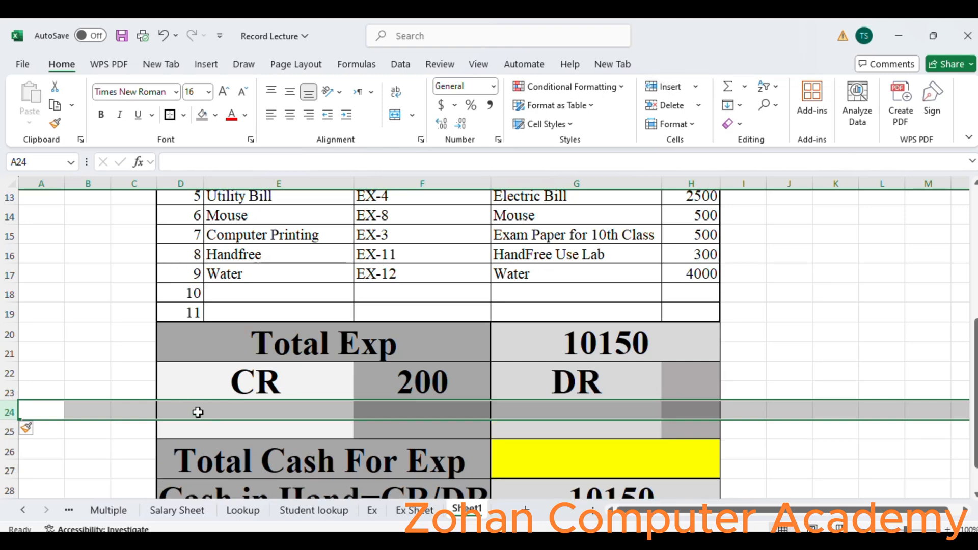
- Merge cells D24 through F25 in the first new blank row pair
{"action": "left_click", "coordinate": [197, 412]}
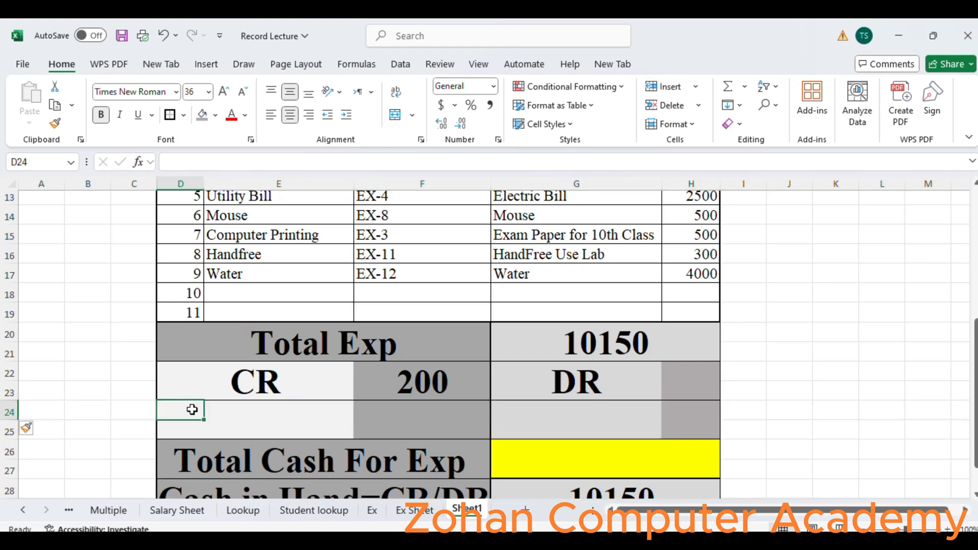
{"action": "left_click_drag", "start_coordinate": [168, 410], "coordinate": [386, 427]}
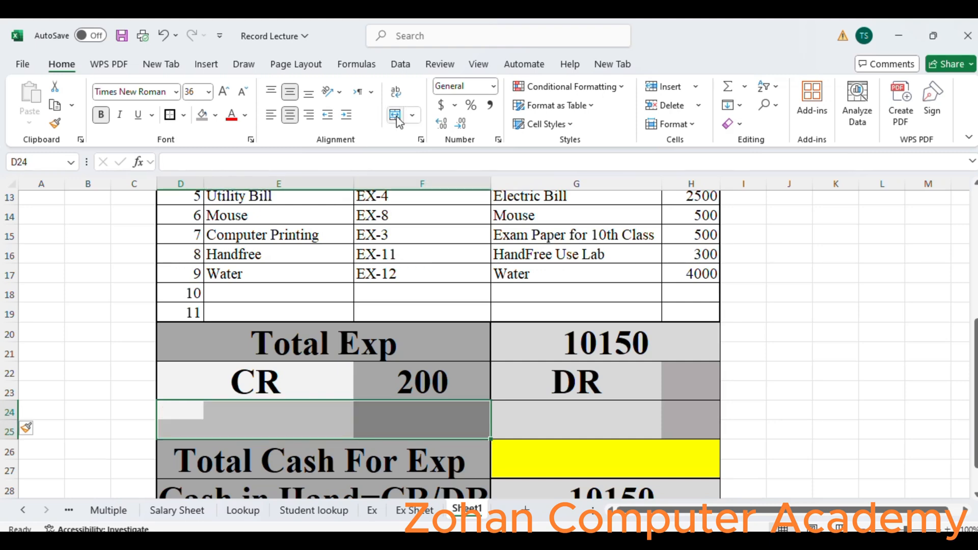
{"action": "left_click", "coordinate": [396, 116]}
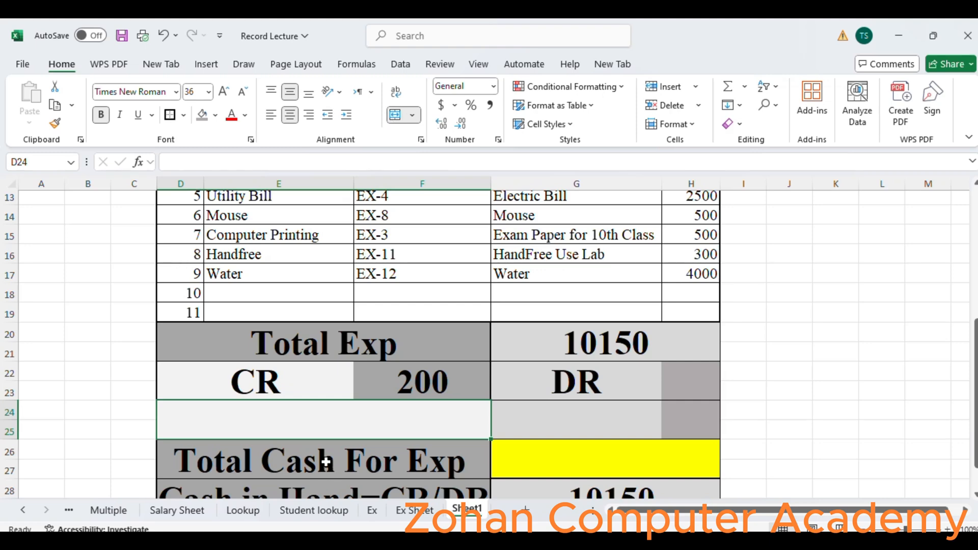
- Enter the label "Today Cash" in the merged cell
{"action": "double_click", "coordinate": [292, 419]}
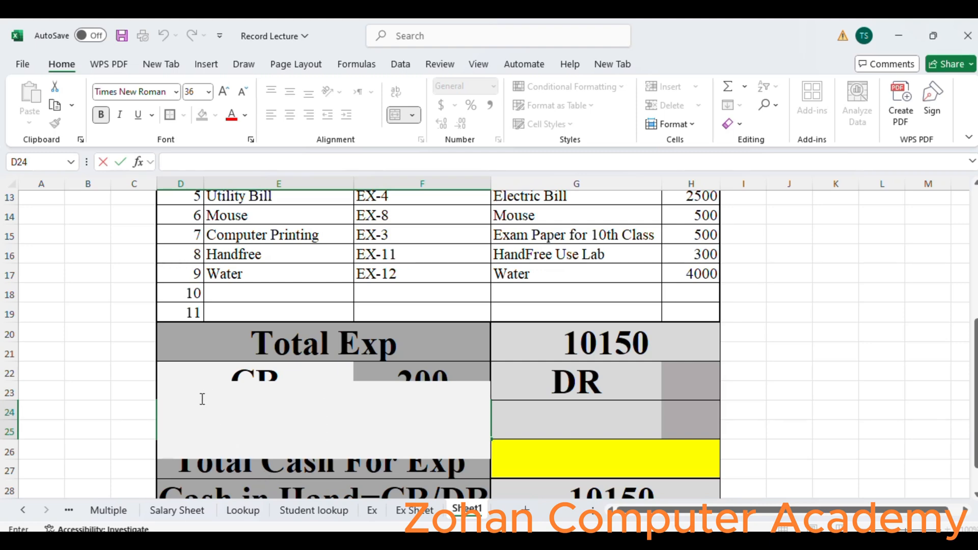
{"action": "type", "text": "Total"}
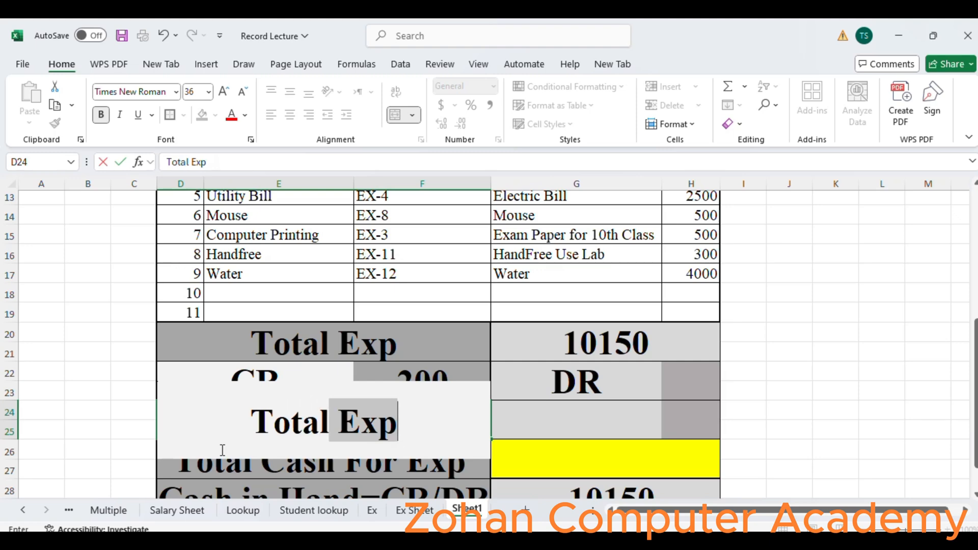
{"action": "key", "text": "BackSpace"}
{"action": "key", "text": "BackSpace"}
{"action": "key", "text": "BackSpace"}
{"action": "key", "text": "BackSpace"}
{"action": "key", "text": "BackSpace"}
{"action": "key", "text": "BackSpace"}
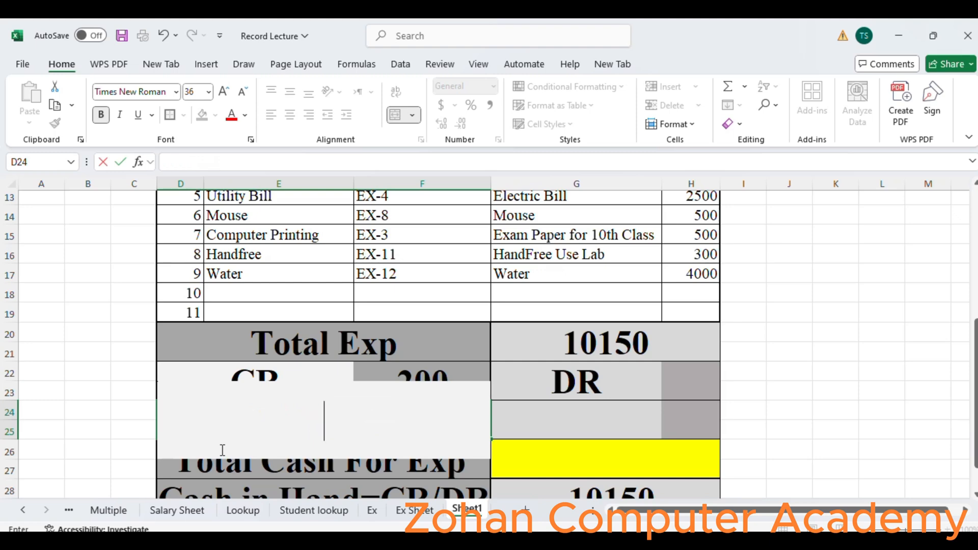
{"action": "type", "text": "Today"}
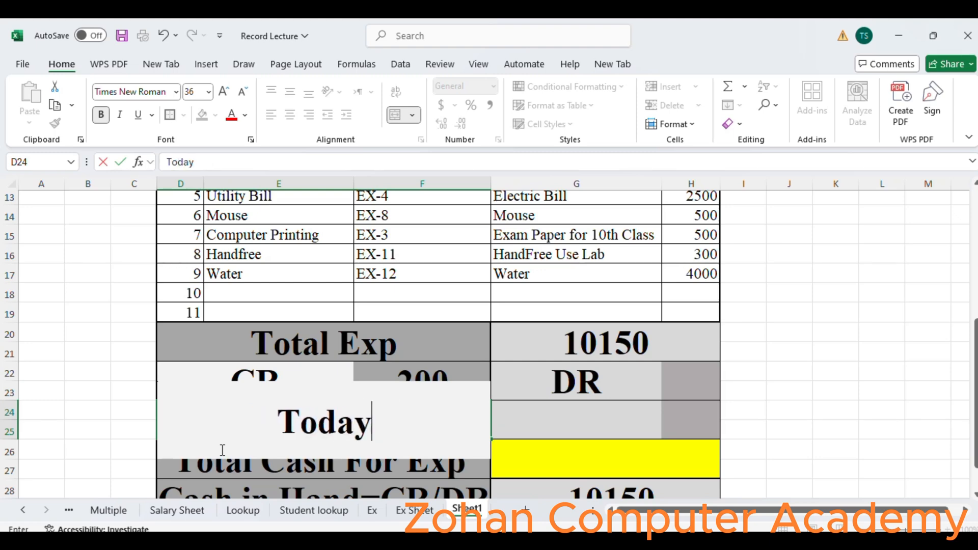
{"action": "type", "text": " Cash"}
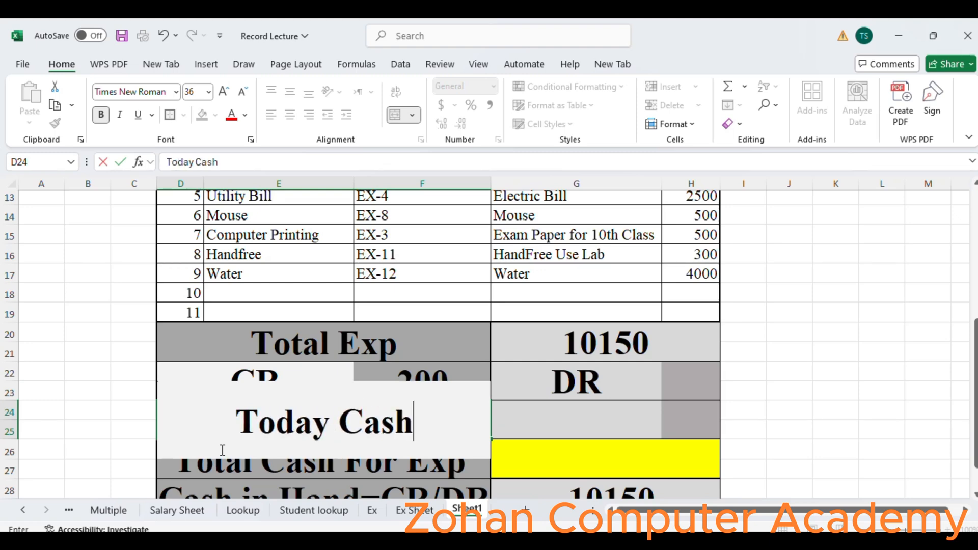
{"action": "key", "text": "Return"}
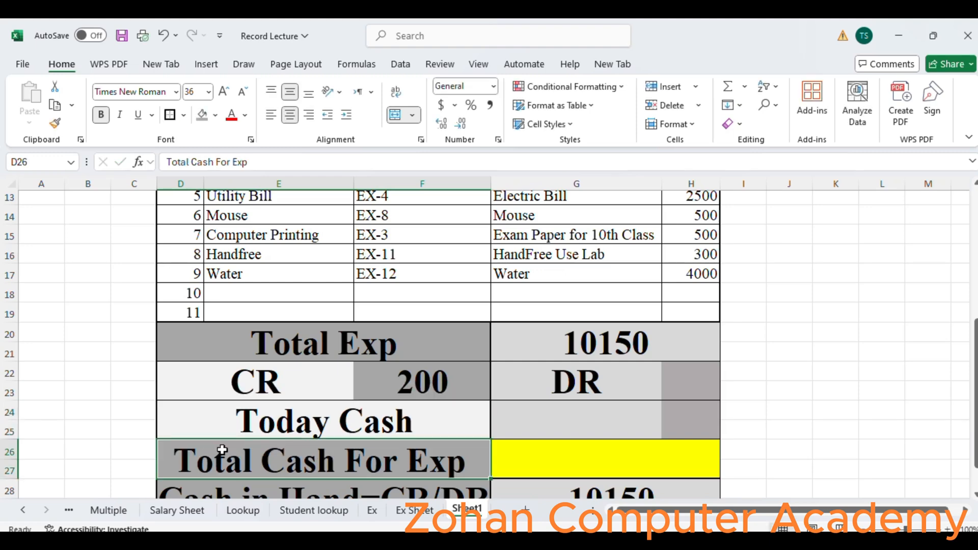
- Unmerge the Today Cash cell and re-merge it across D24:E25 only
{"action": "left_click", "coordinate": [391, 433]}
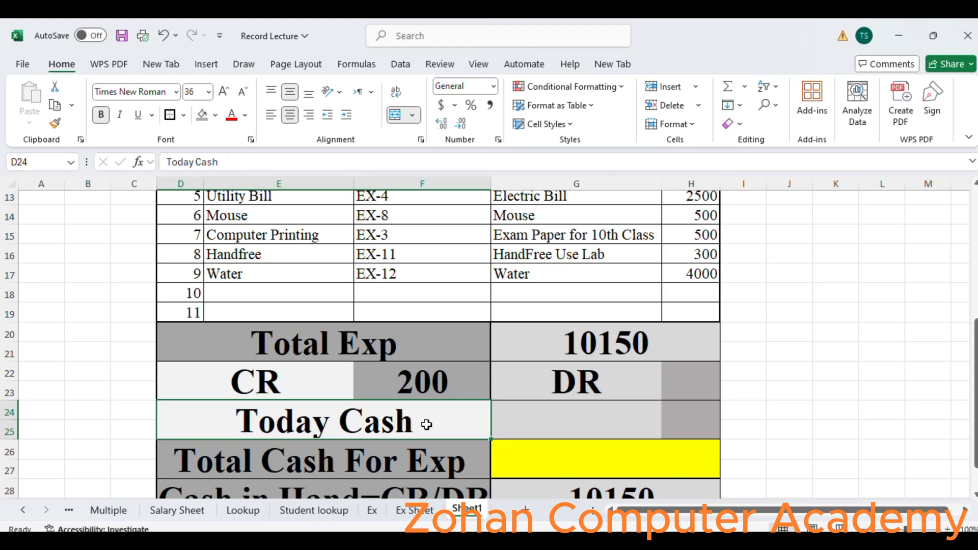
{"action": "left_click", "coordinate": [395, 116]}
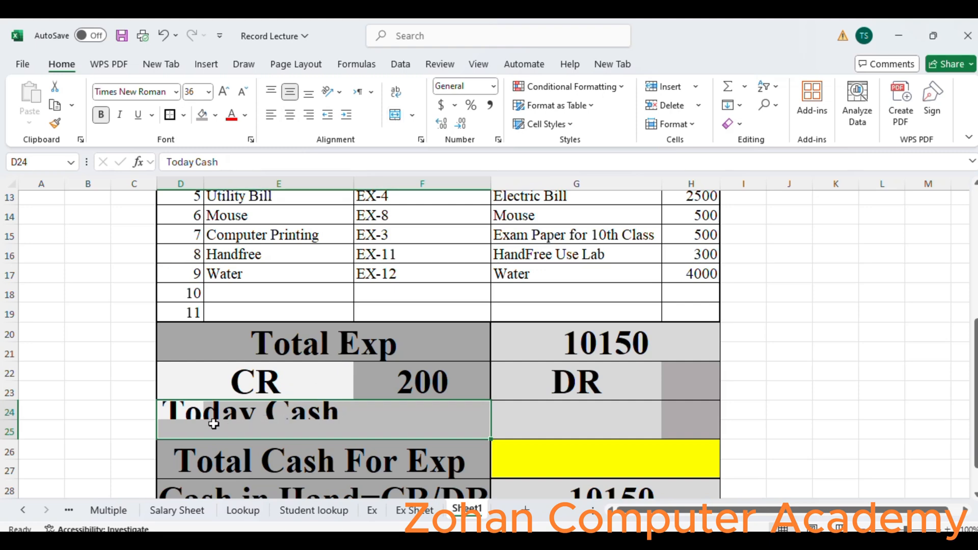
{"action": "left_click_drag", "start_coordinate": [188, 411], "coordinate": [322, 407]}
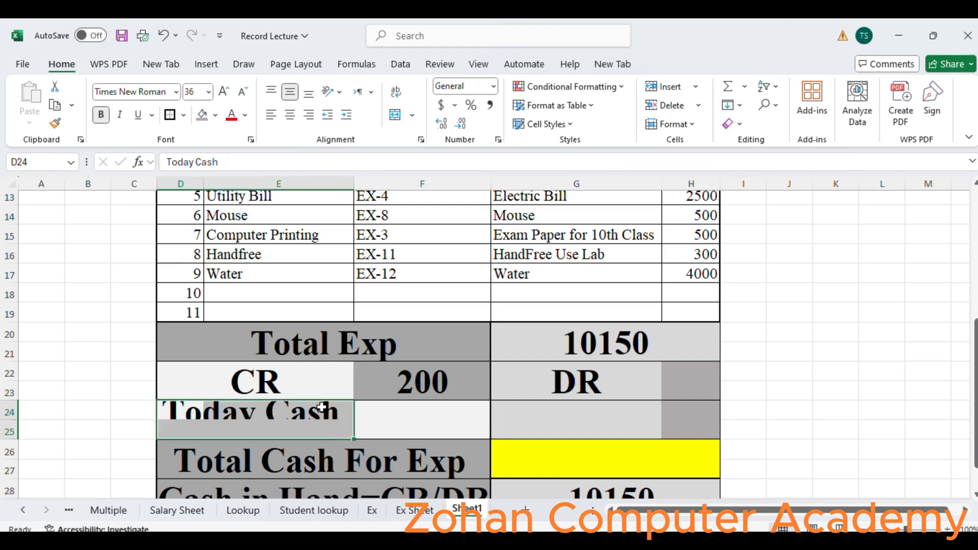
{"action": "left_click", "coordinate": [396, 116]}
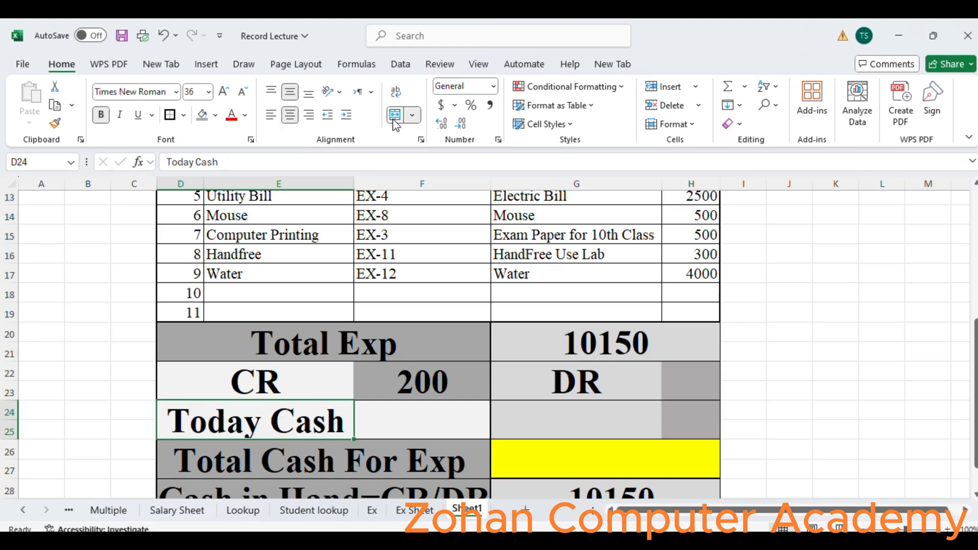
- Merge cells F24 and F25 and enter 12000 as the Today Cash amount
{"action": "left_click", "coordinate": [437, 422]}
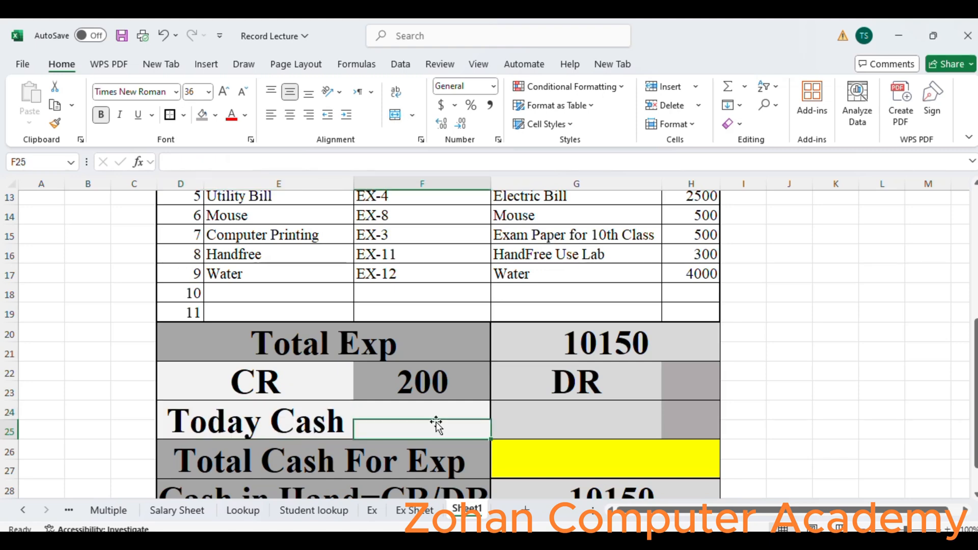
{"action": "left_click_drag", "start_coordinate": [383, 409], "coordinate": [421, 427]}
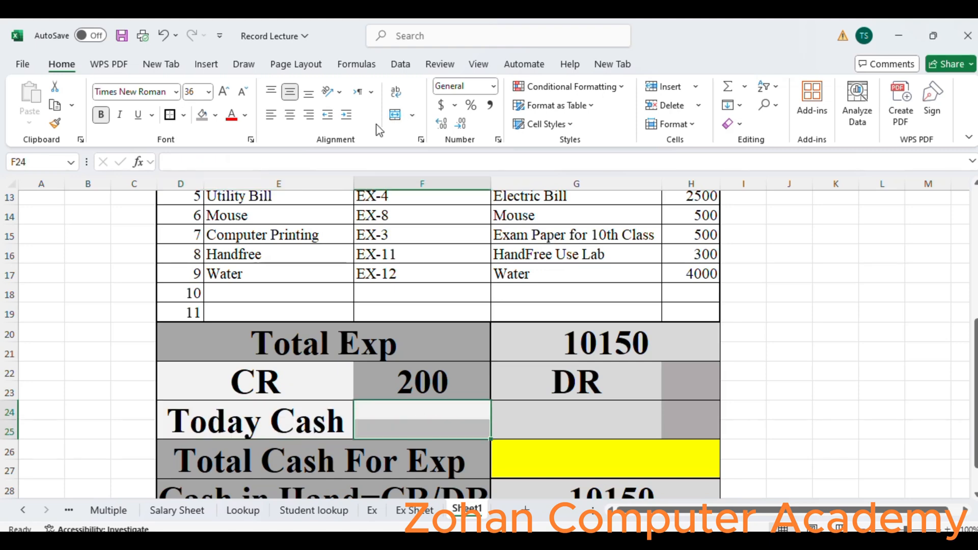
{"action": "left_click", "coordinate": [396, 115]}
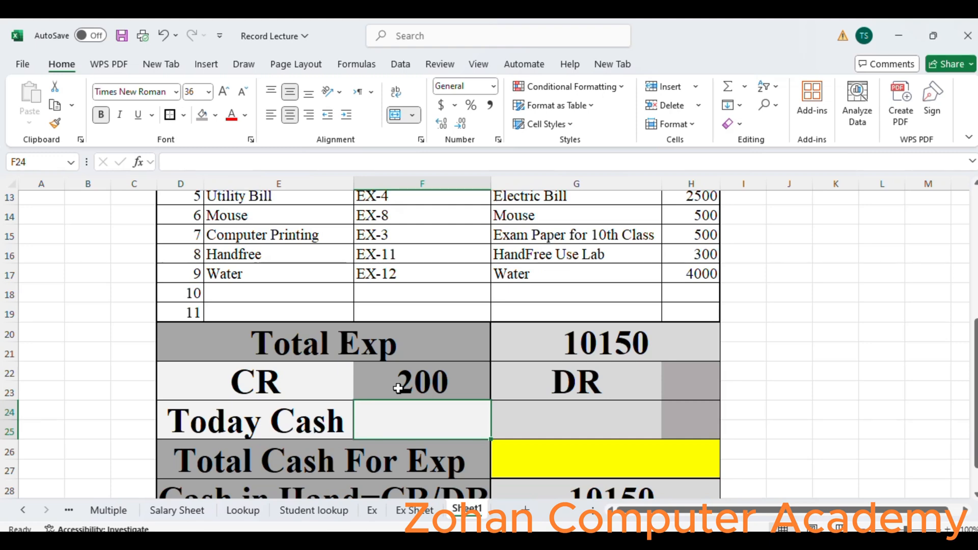
{"action": "type", "text": "12"}
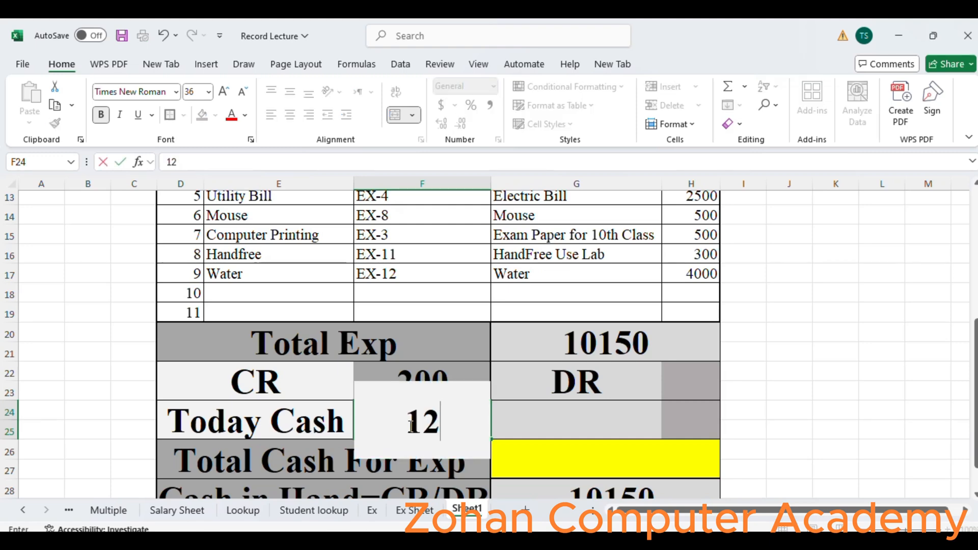
{"action": "type", "text": "000"}
{"action": "key", "text": "Return"}
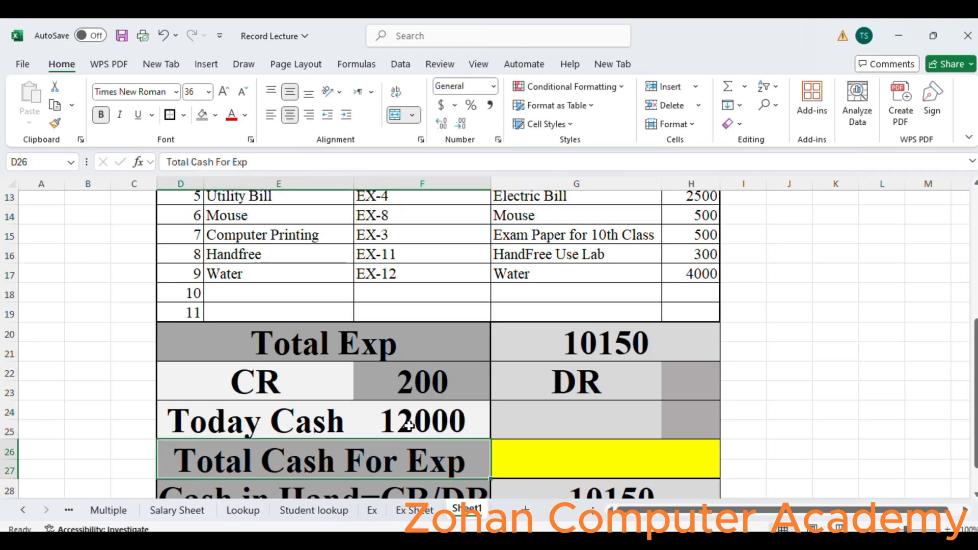
- Set the Total Cash For Exp cell to the formula =F24+F22-H22
{"action": "left_click", "coordinate": [408, 426]}
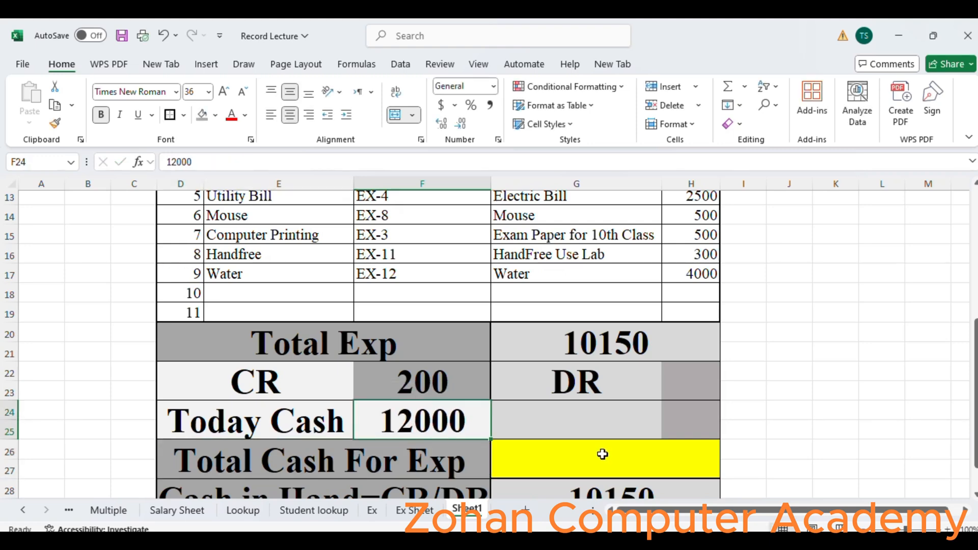
{"action": "left_click", "coordinate": [549, 446]}
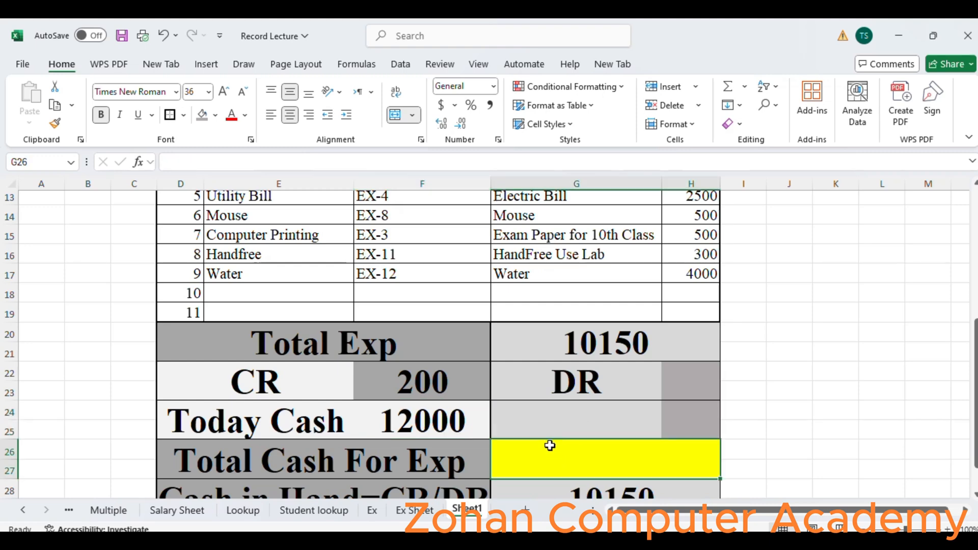
{"action": "type", "text": "="}
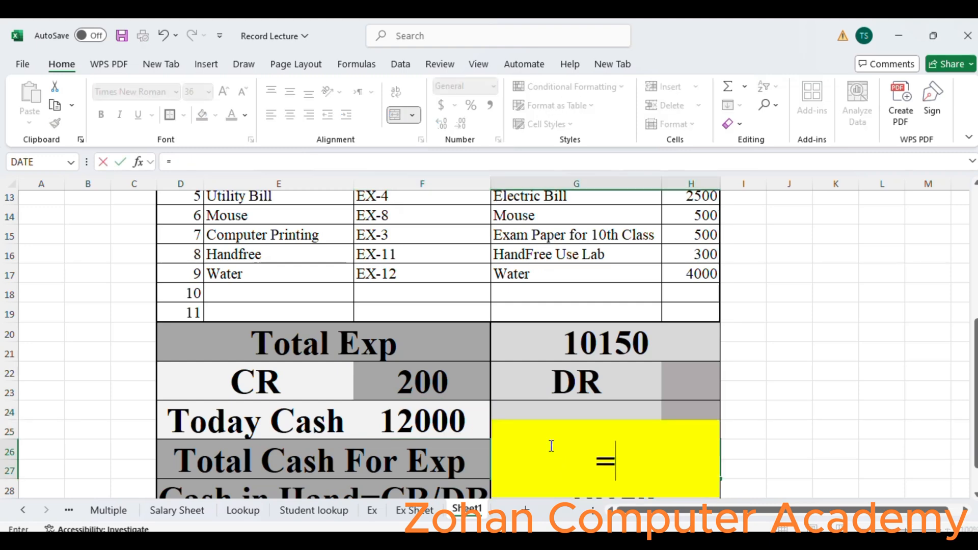
{"action": "left_click", "coordinate": [403, 419]}
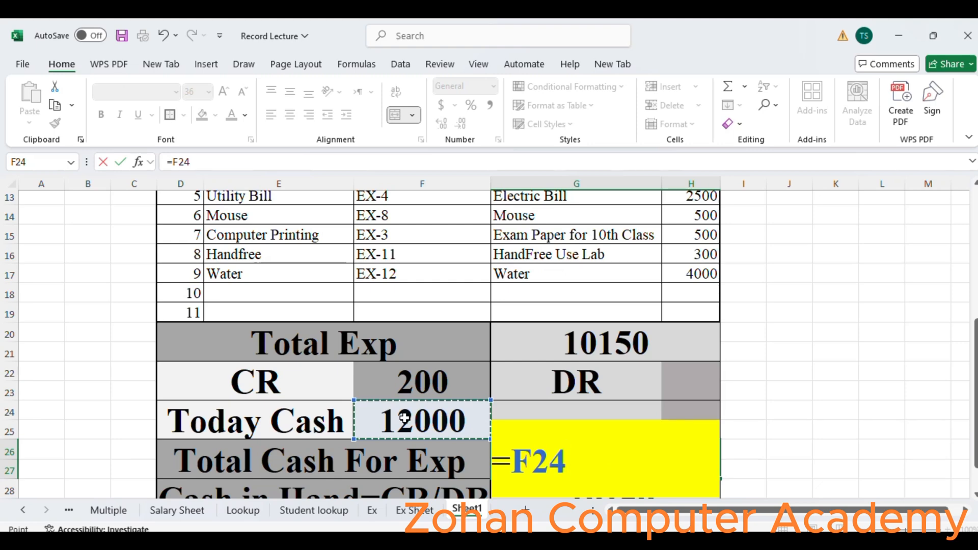
{"action": "type", "text": "+"}
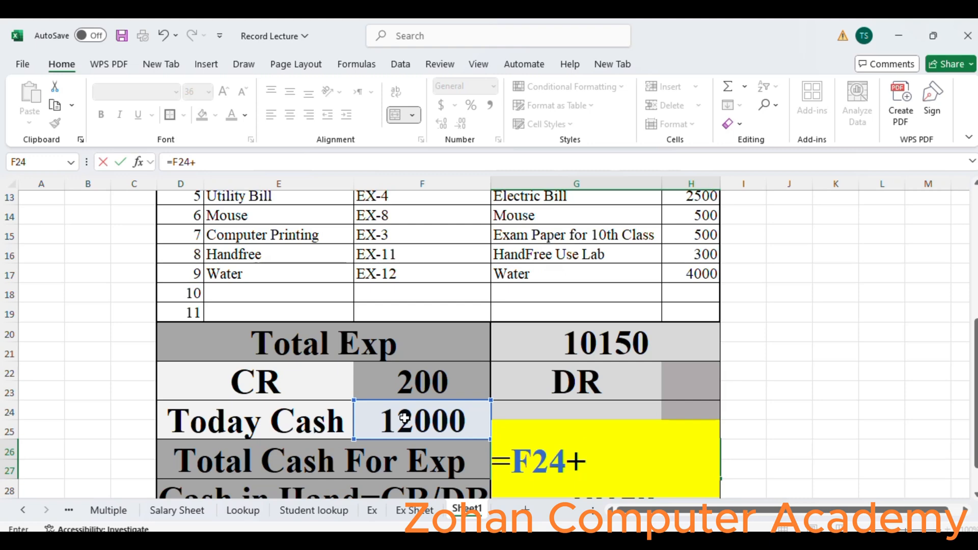
{"action": "left_click", "coordinate": [400, 380]}
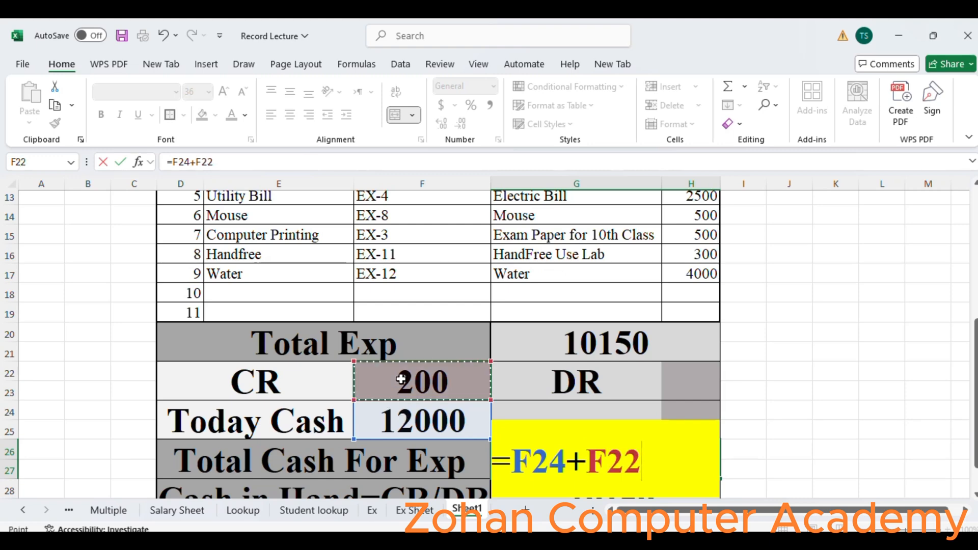
{"action": "type", "text": "-"}
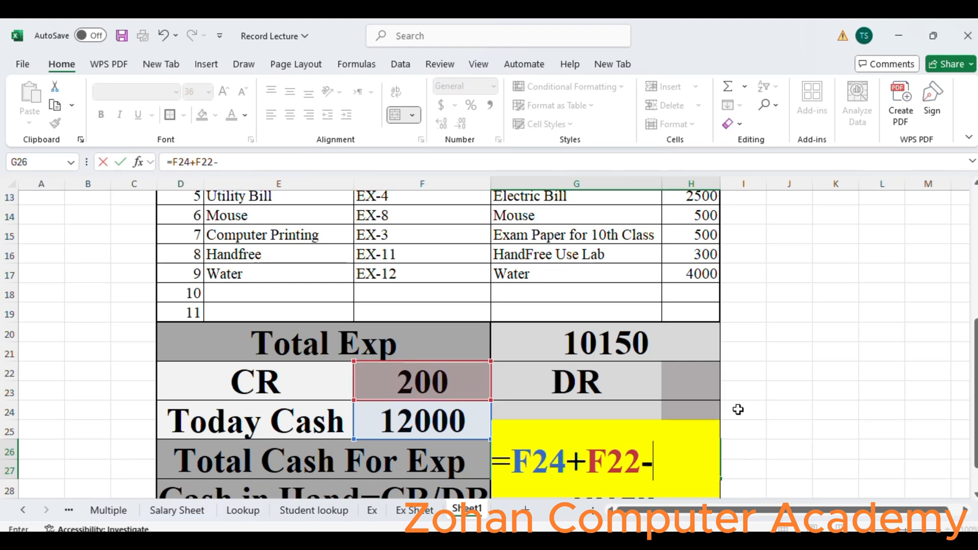
{"action": "left_click", "coordinate": [683, 385]}
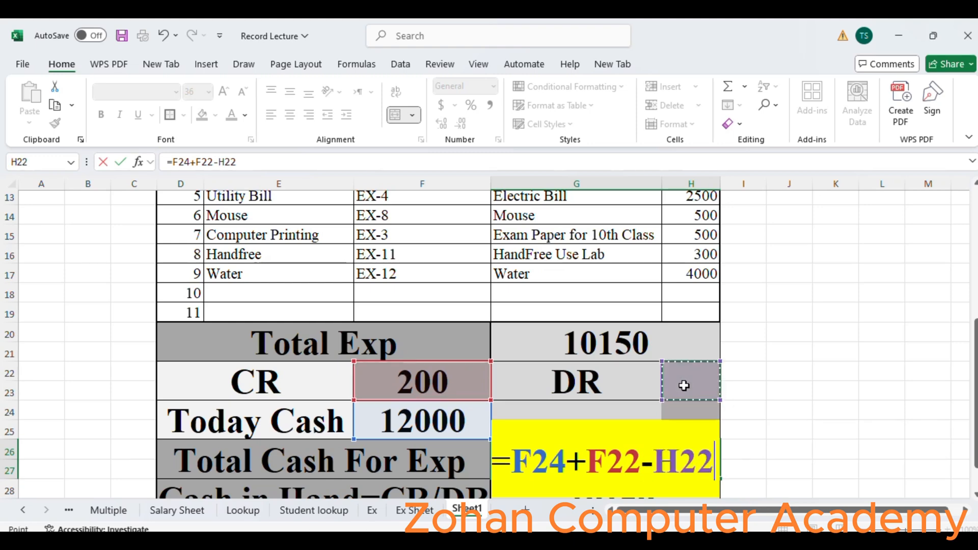
{"action": "key", "text": "Return"}
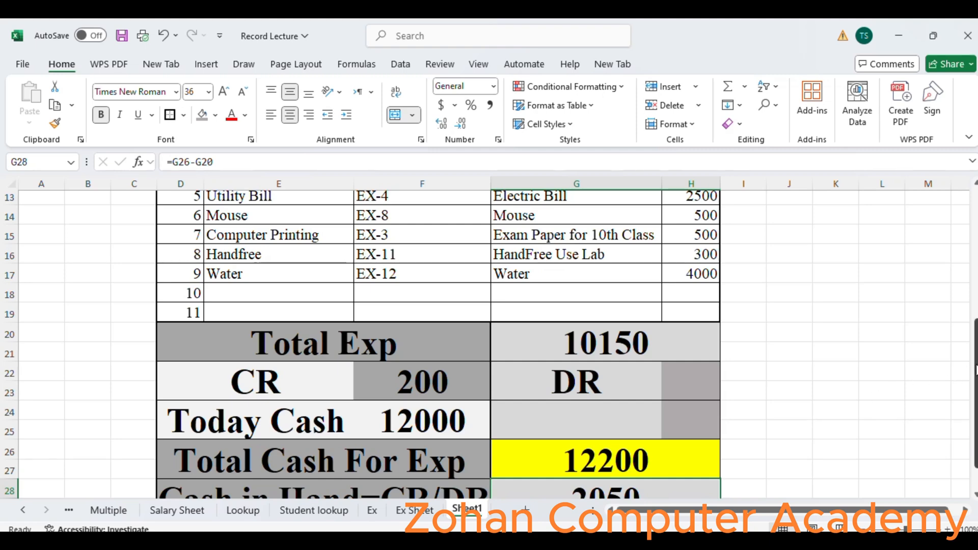
- Clear the 200 CR amount from the merged cell next to the CR label
{"action": "left_click_drag", "start_coordinate": [975, 370], "coordinate": [975, 389]}
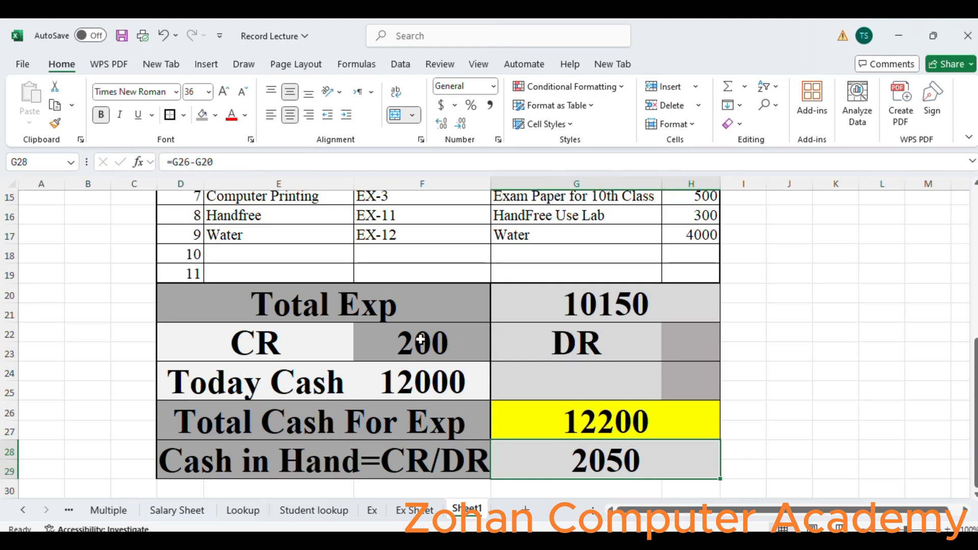
{"action": "left_click", "coordinate": [438, 385]}
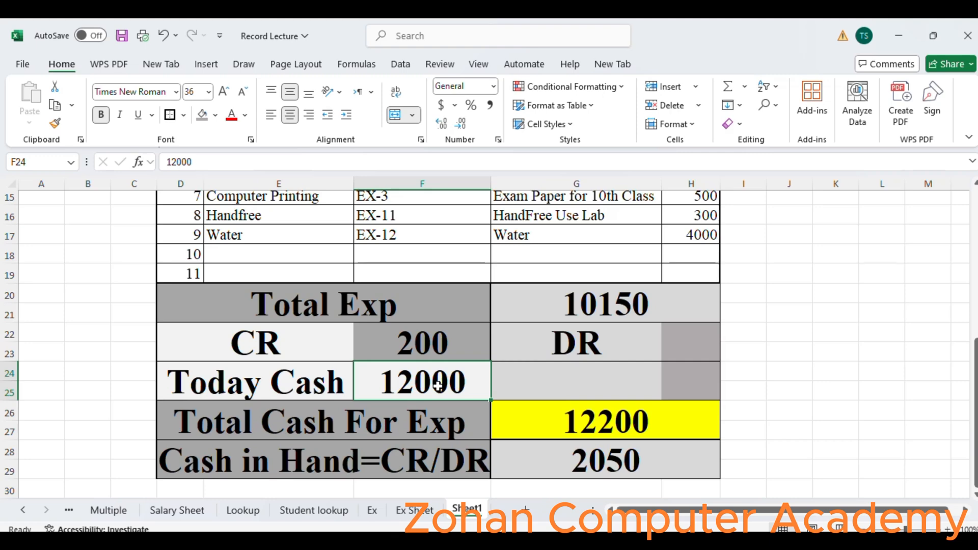
{"action": "left_click", "coordinate": [423, 343]}
{"action": "key", "text": "Delete"}
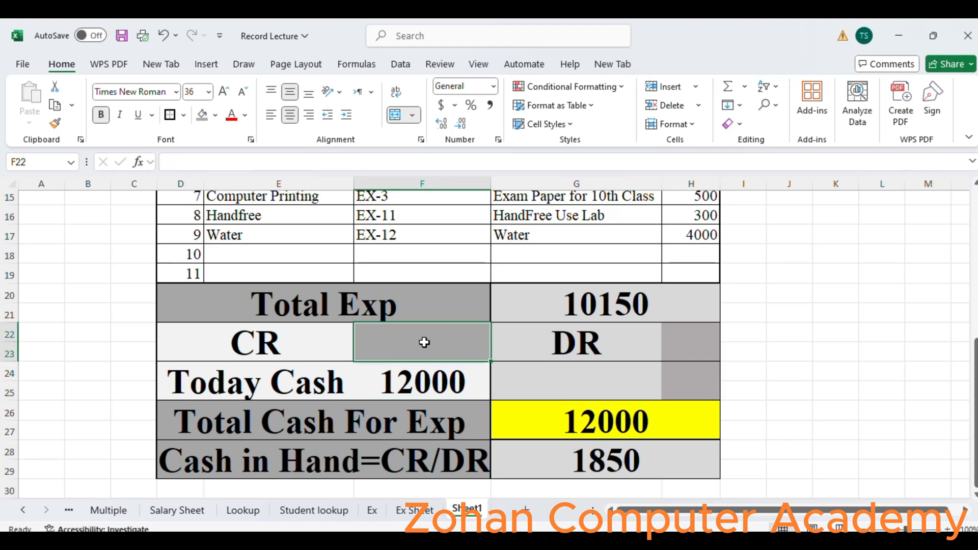
- Switch to Ex Sheet to compare its totals, and return to Sheet1
{"action": "left_click", "coordinate": [428, 511]}
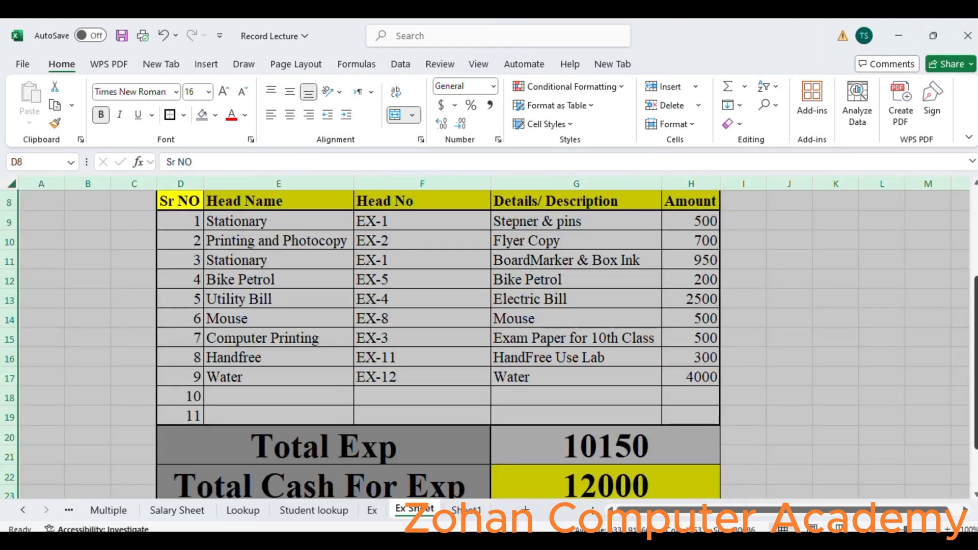
{"action": "left_click_drag", "start_coordinate": [975, 395], "coordinate": [975, 433]}
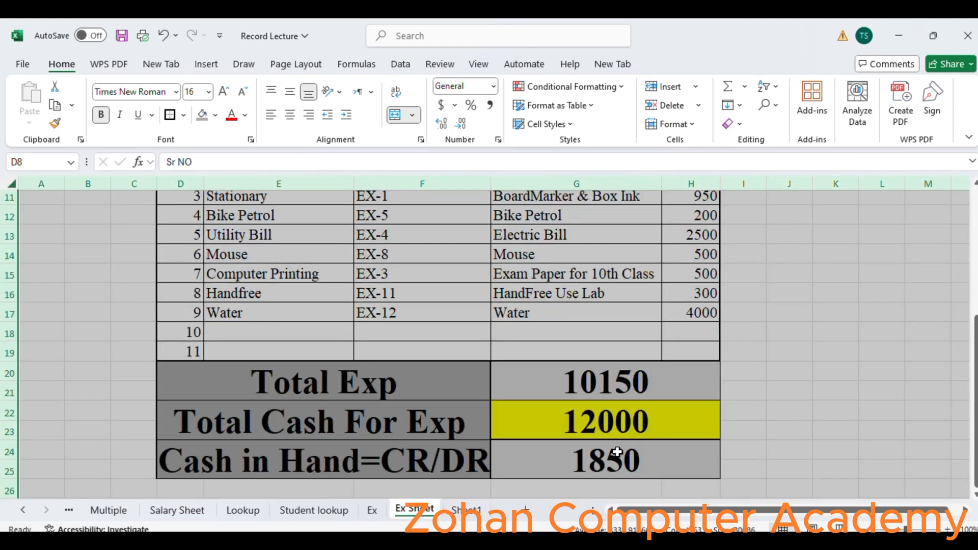
{"action": "left_click", "coordinate": [478, 511]}
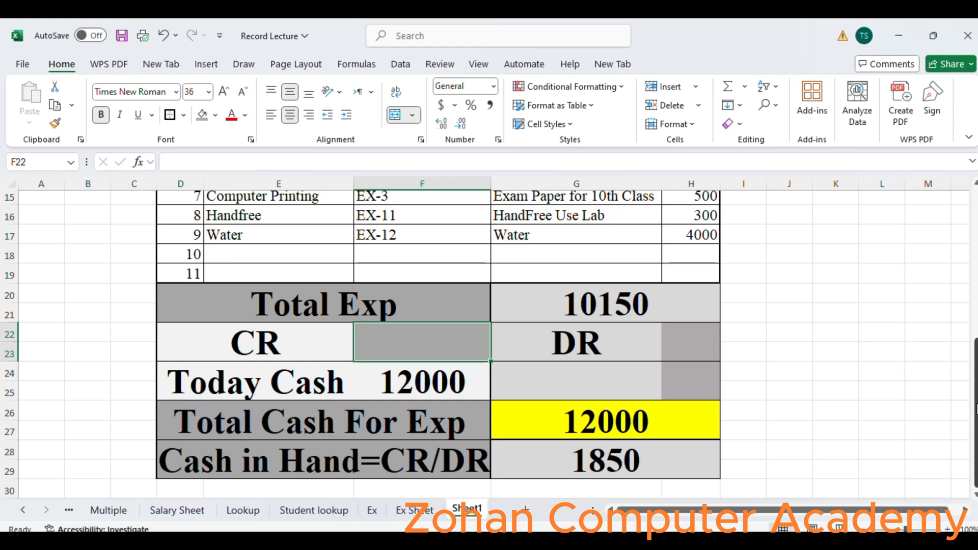
- Merge cells D30 to H31 below the table and enter the label Note:
{"action": "left_click", "coordinate": [180, 484]}
{"action": "key", "text": "Down"}
{"action": "key", "text": "Down"}
{"action": "key", "text": "Down"}
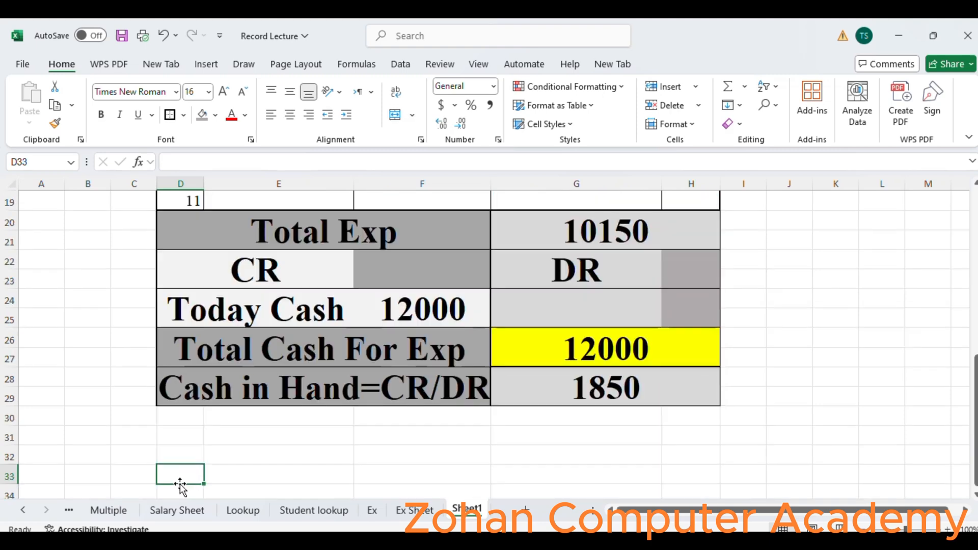
{"action": "key", "text": "Up"}
{"action": "key", "text": "Up"}
{"action": "key", "text": "shift+Up"}
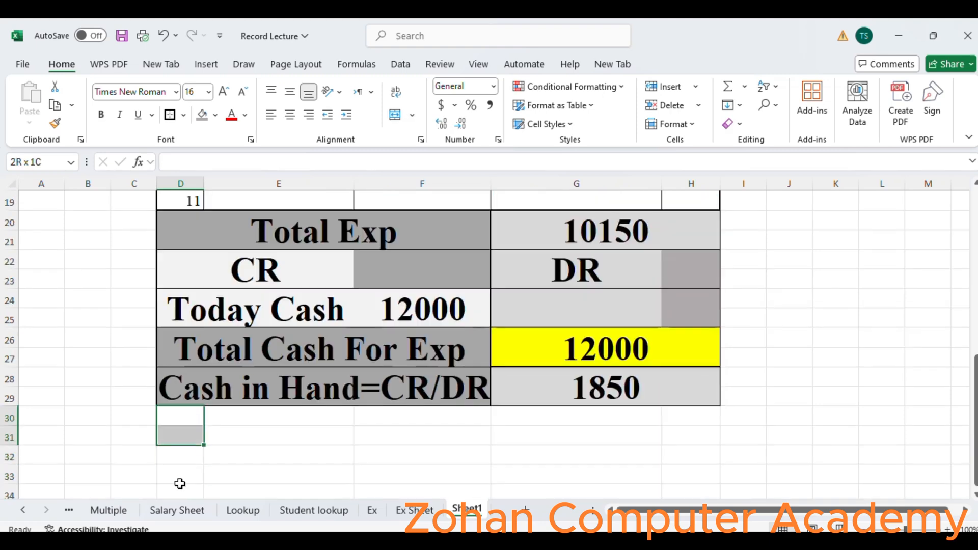
{"action": "key", "text": "shift+Right"}
{"action": "key", "text": "shift+Right"}
{"action": "key", "text": "shift+Right"}
{"action": "key", "text": "shift+Right"}
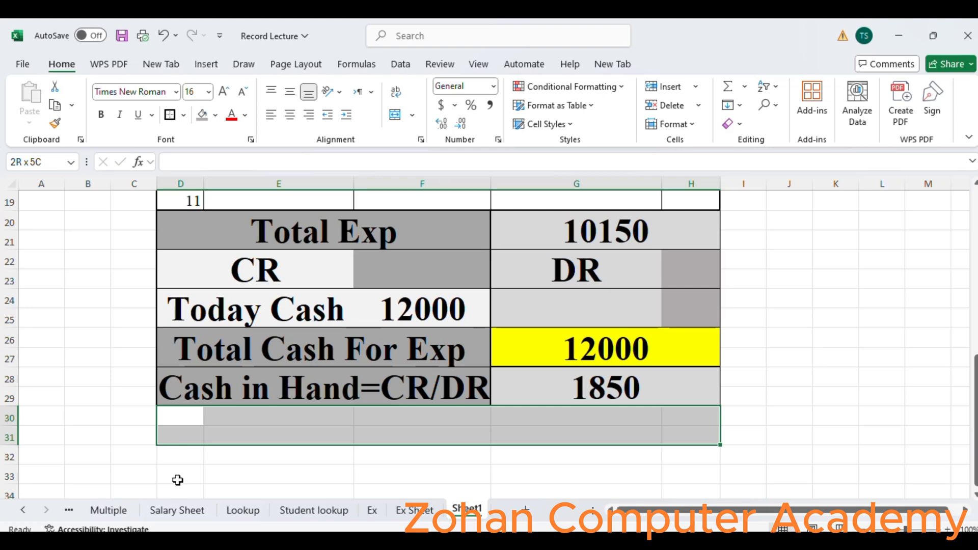
{"action": "left_click", "coordinate": [397, 115]}
{"action": "type", "text": "Not"}
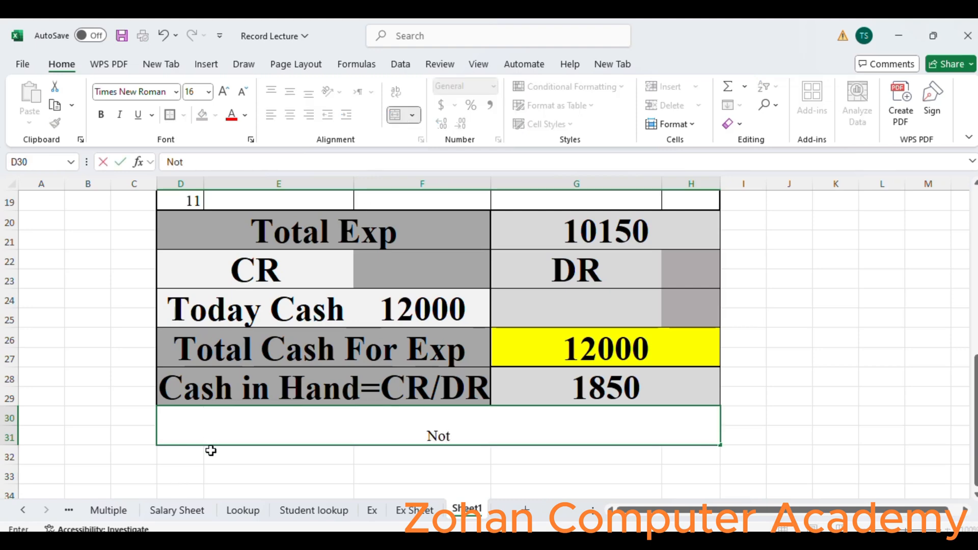
{"action": "type", "text": "e:"}
{"action": "left_click", "coordinate": [776, 380]}
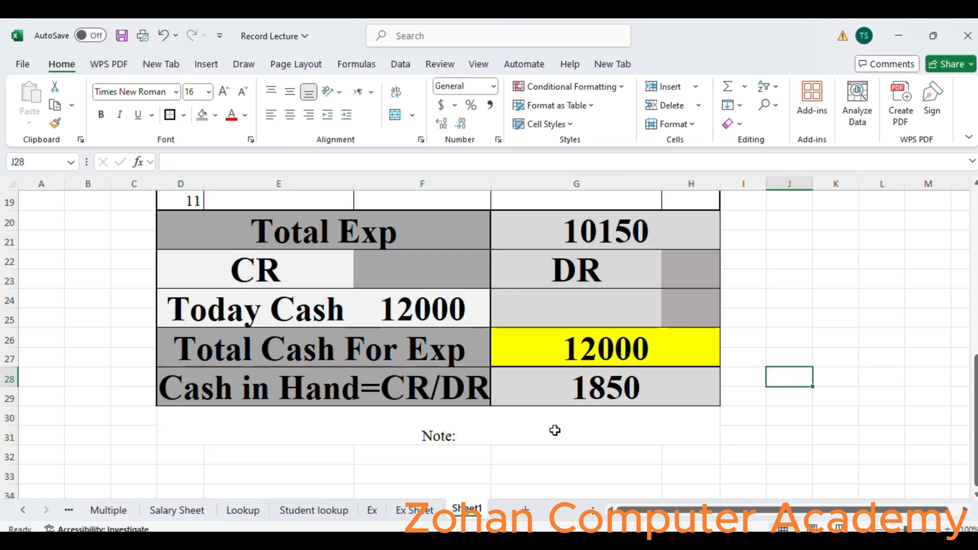
- Align the Note: text to the left and vertically centred in its merged cell
{"action": "left_click", "coordinate": [516, 432]}
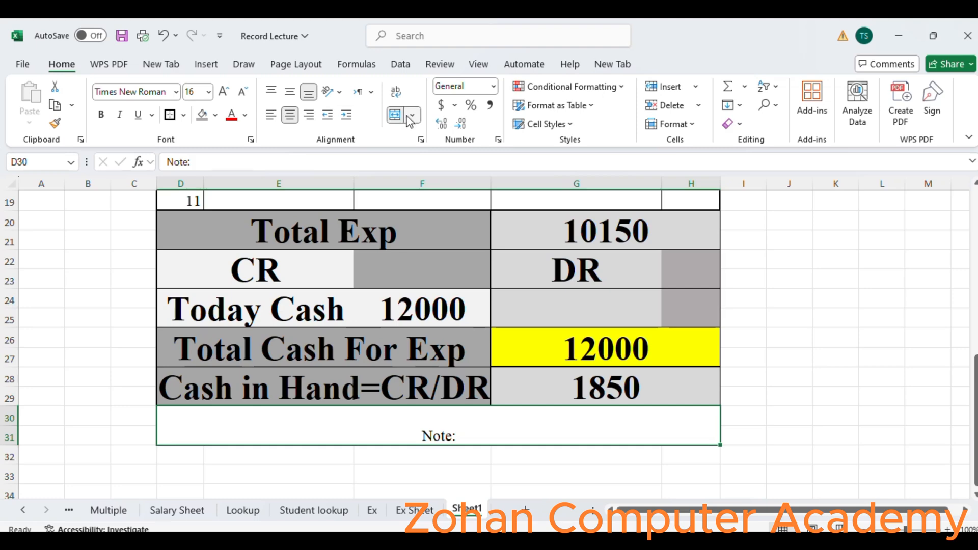
{"action": "left_click", "coordinate": [277, 118]}
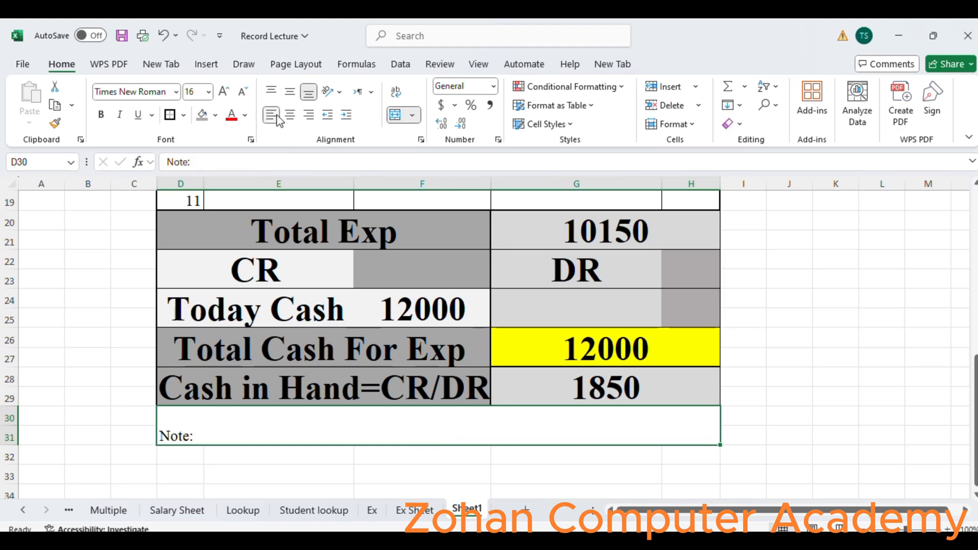
{"action": "left_click", "coordinate": [290, 92]}
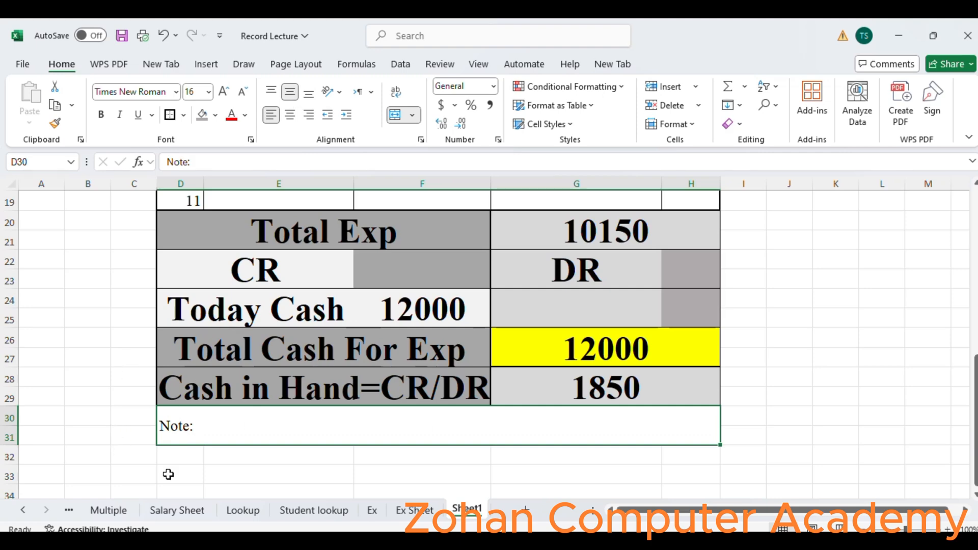
- Merge cells D32 to H34 and enter Sign By Account in the merged cell
{"action": "left_click_drag", "start_coordinate": [168, 449], "coordinate": [674, 461]}
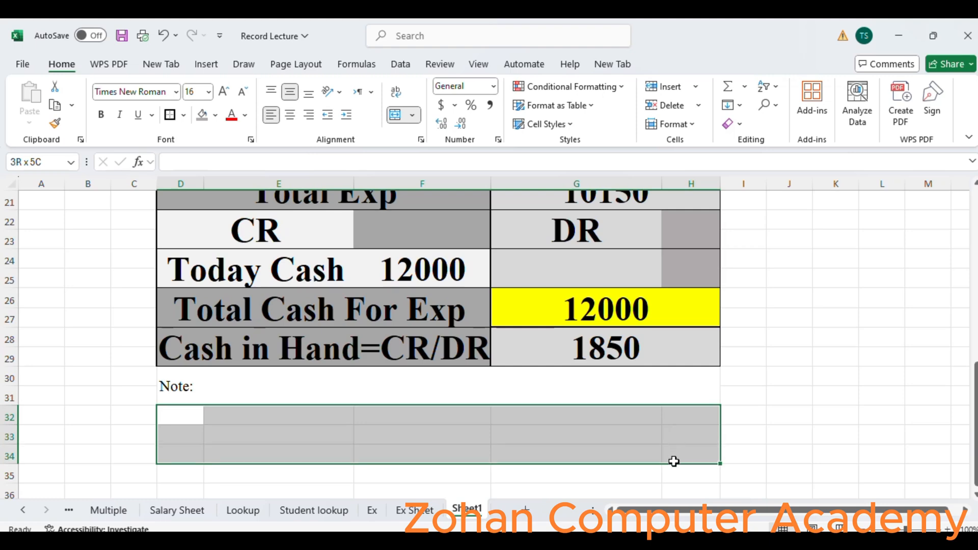
{"action": "left_click", "coordinate": [396, 115]}
{"action": "double_click", "coordinate": [187, 435]}
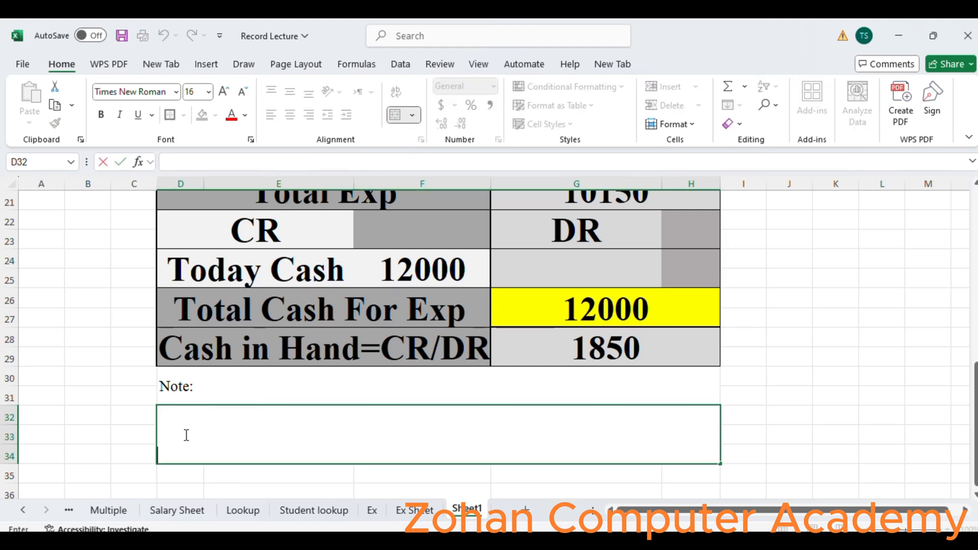
{"action": "type", "text": "Sig"}
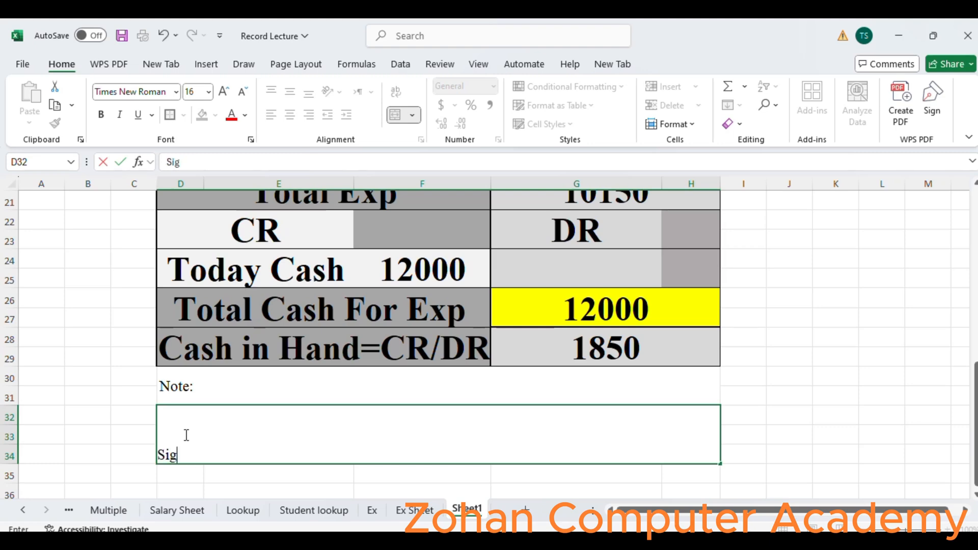
{"action": "type", "text": "n By Account"}
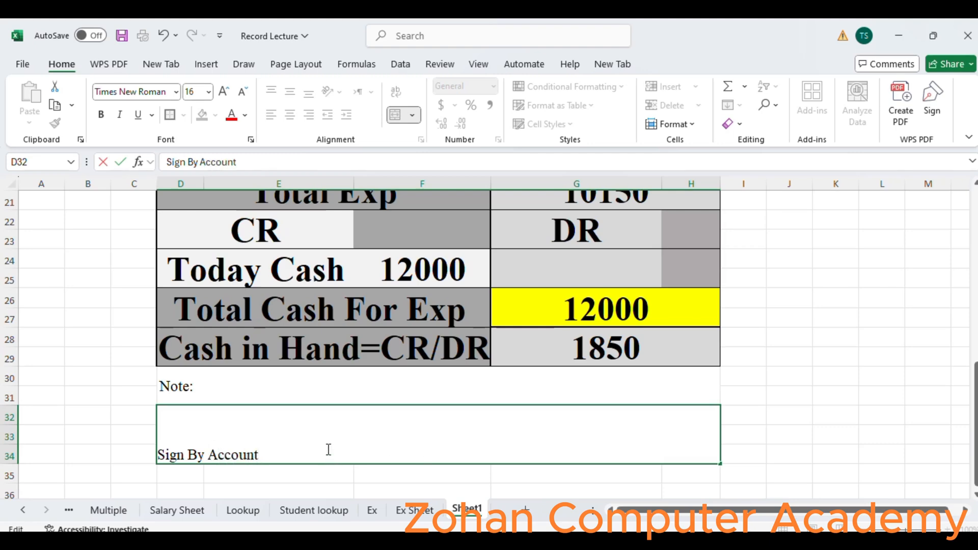
- Add Sign By Dic, spaced apart after Sign By Account, in the same merged signature cell
{"action": "key", "text": "Tab"}
{"action": "double_click", "coordinate": [379, 441]}
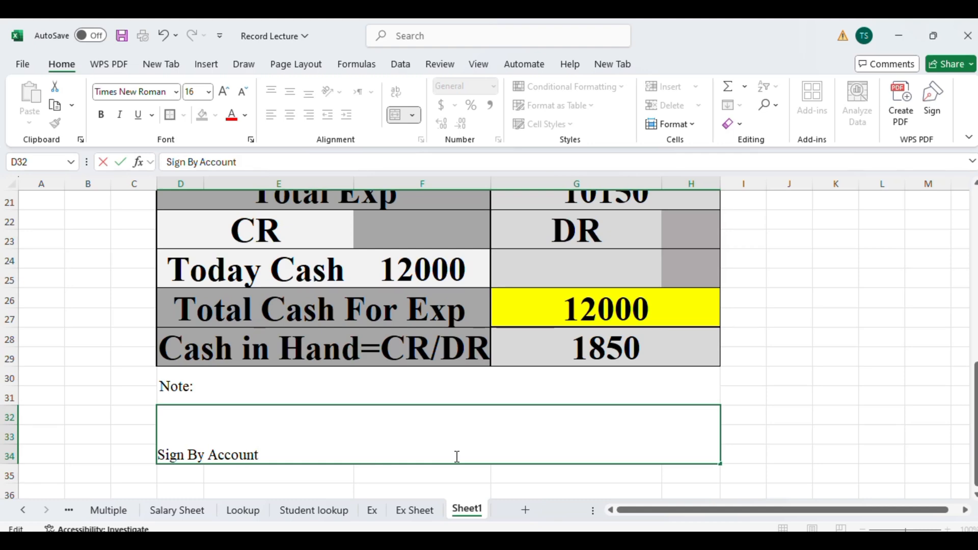
{"action": "type", "text": "Sign By"}
{"action": "left_click", "coordinate": [457, 454]}
{"action": "type", "text": "icign By"}
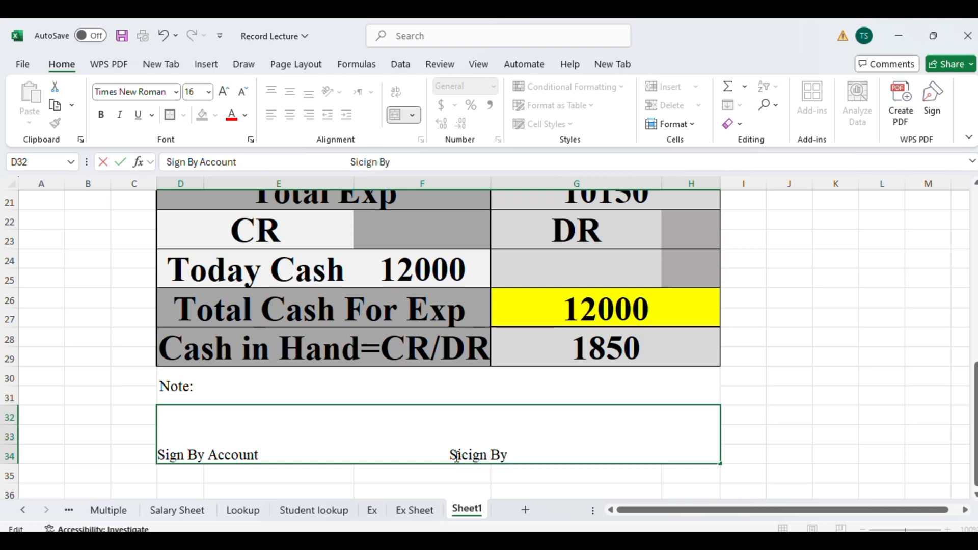
{"action": "key", "text": "BackSpace"}
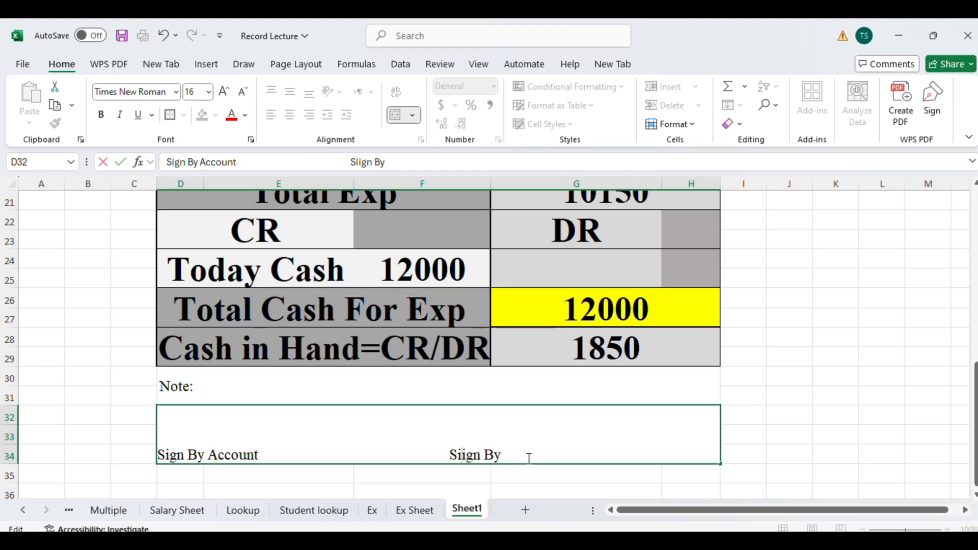
{"action": "key", "text": "BackSpace"}
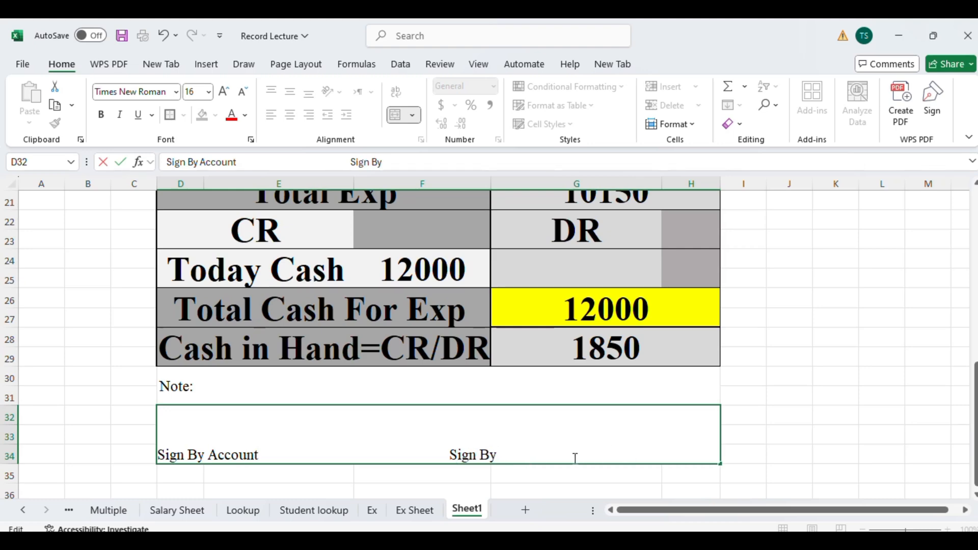
{"action": "type", "text": "Dic"}
{"action": "left_click", "coordinate": [785, 455]}
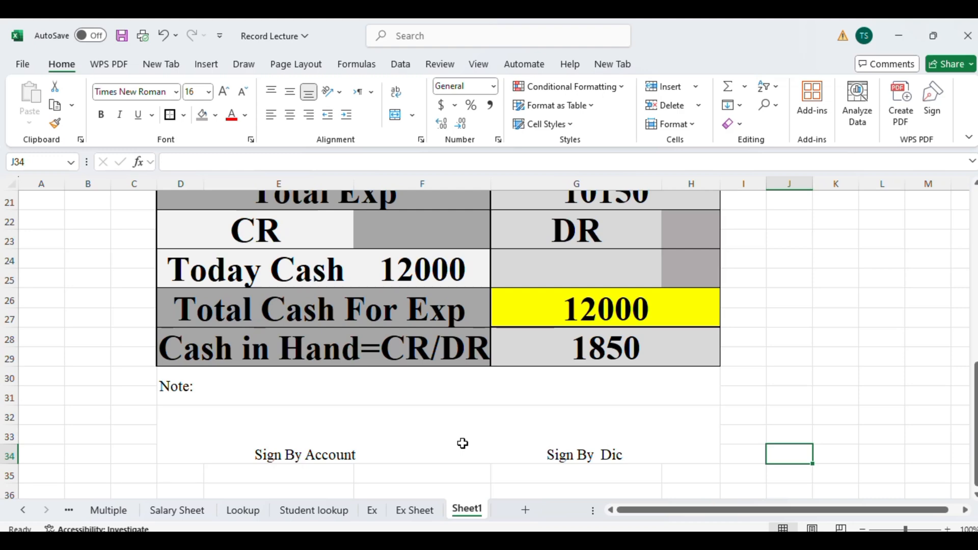
- Insert a line break at the end of the signature text and make the signature cell bold
{"action": "left_click", "coordinate": [433, 435]}
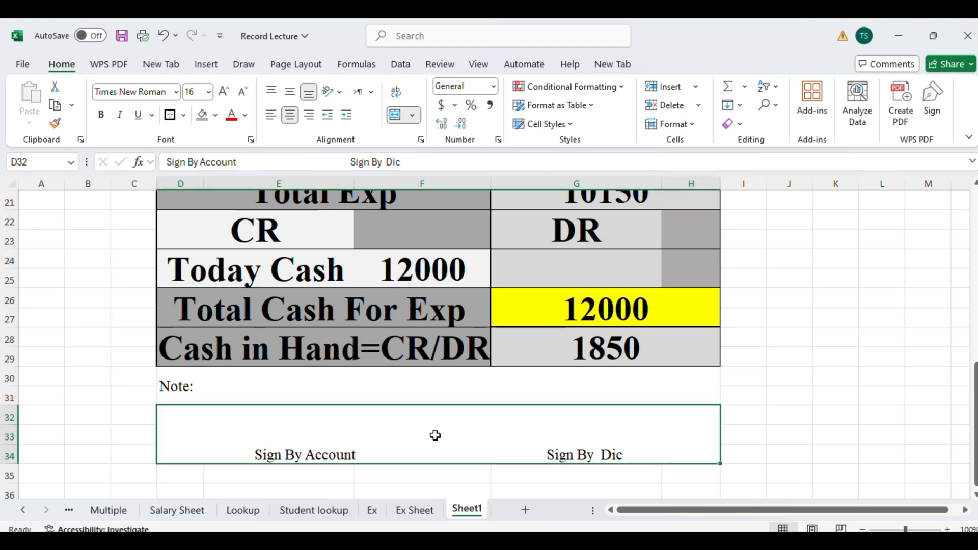
{"action": "double_click", "coordinate": [641, 443]}
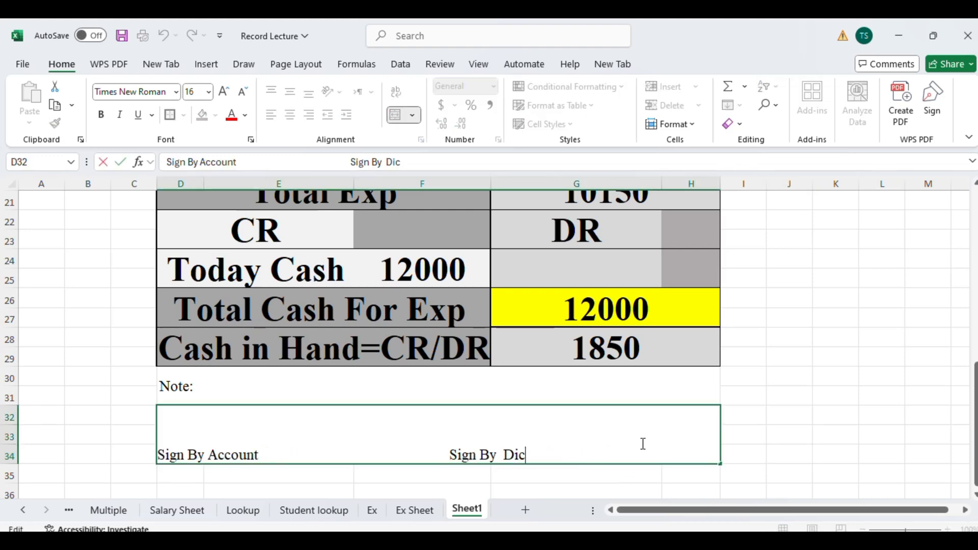
{"action": "key", "text": "alt+Return"}
{"action": "left_click", "coordinate": [770, 425]}
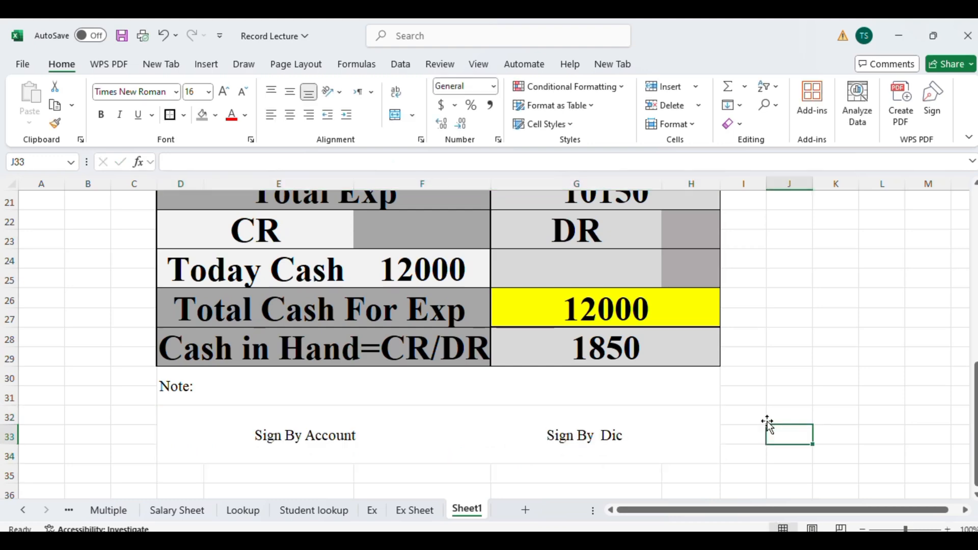
{"action": "left_click", "coordinate": [557, 432]}
{"action": "key", "text": "ctrl+b"}
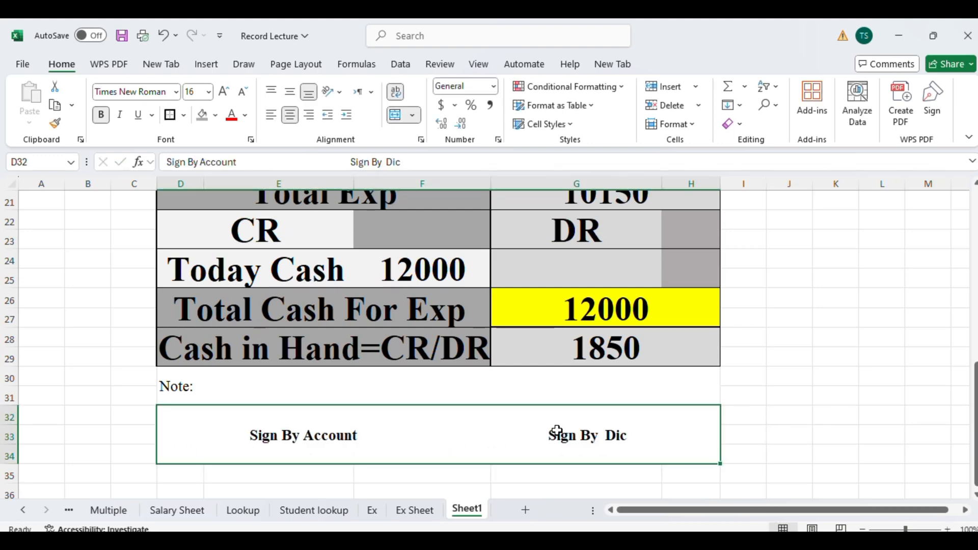
{"action": "left_click", "coordinate": [235, 384]}
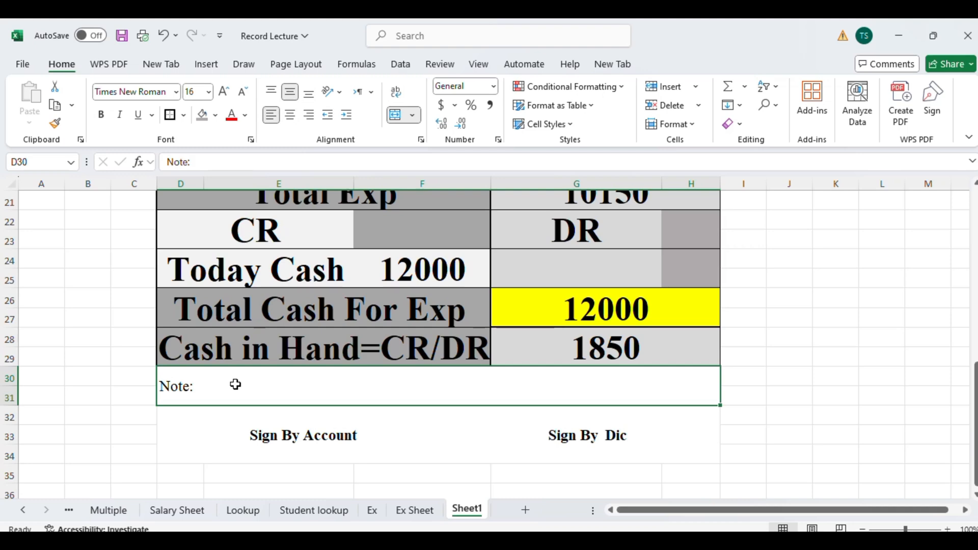
{"action": "left_click", "coordinate": [217, 438]}
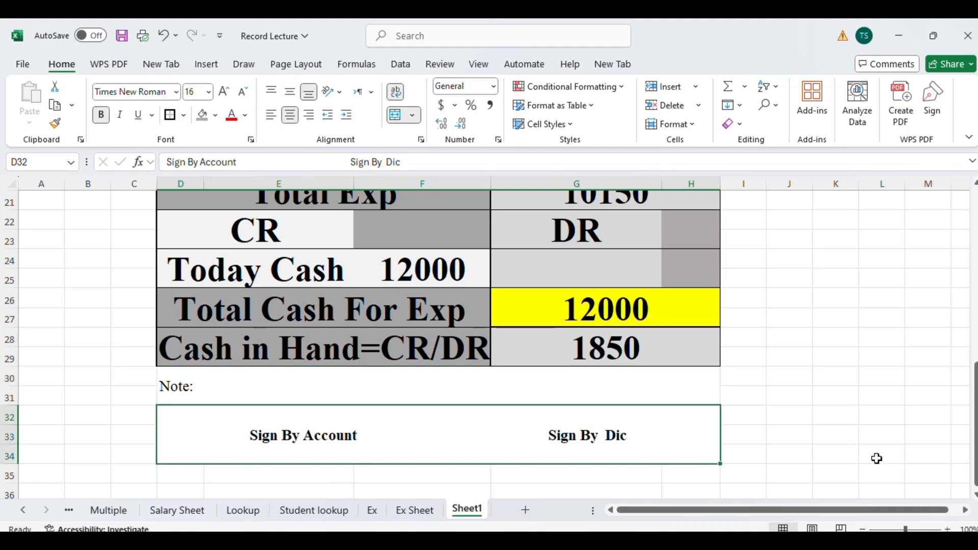
{"action": "left_click_drag", "start_coordinate": [975, 426], "coordinate": [975, 412]}
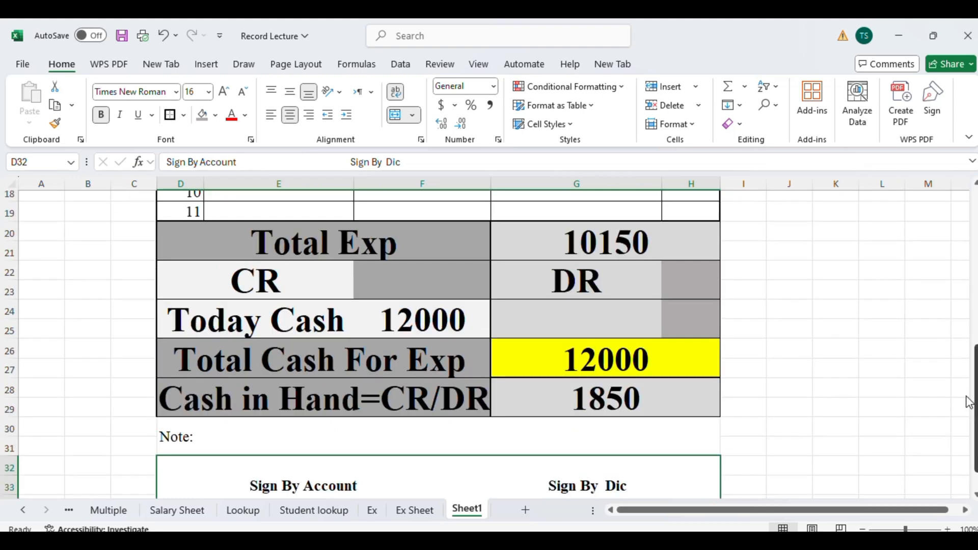